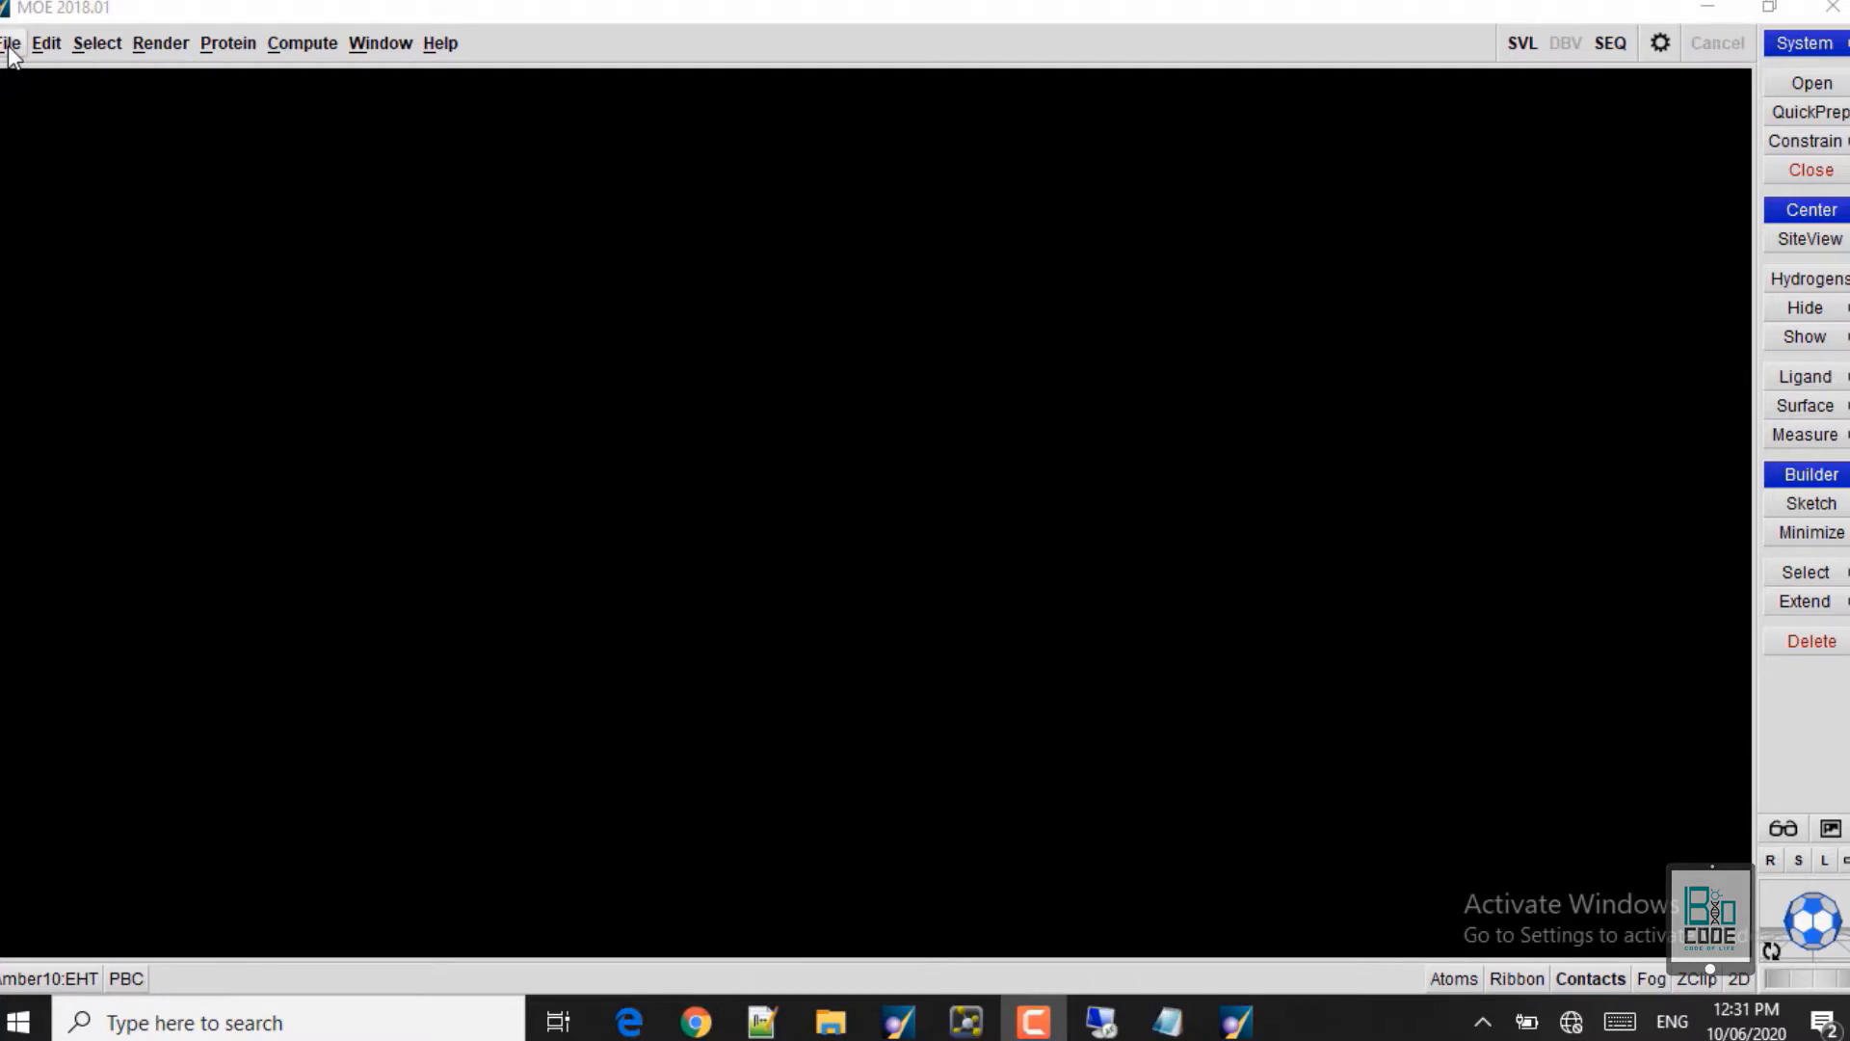
Step: Open the protein structure file 1iep.pdb from the folder D:/Biocode/MOE_Docking_Multiple_ligands
click(9, 47)
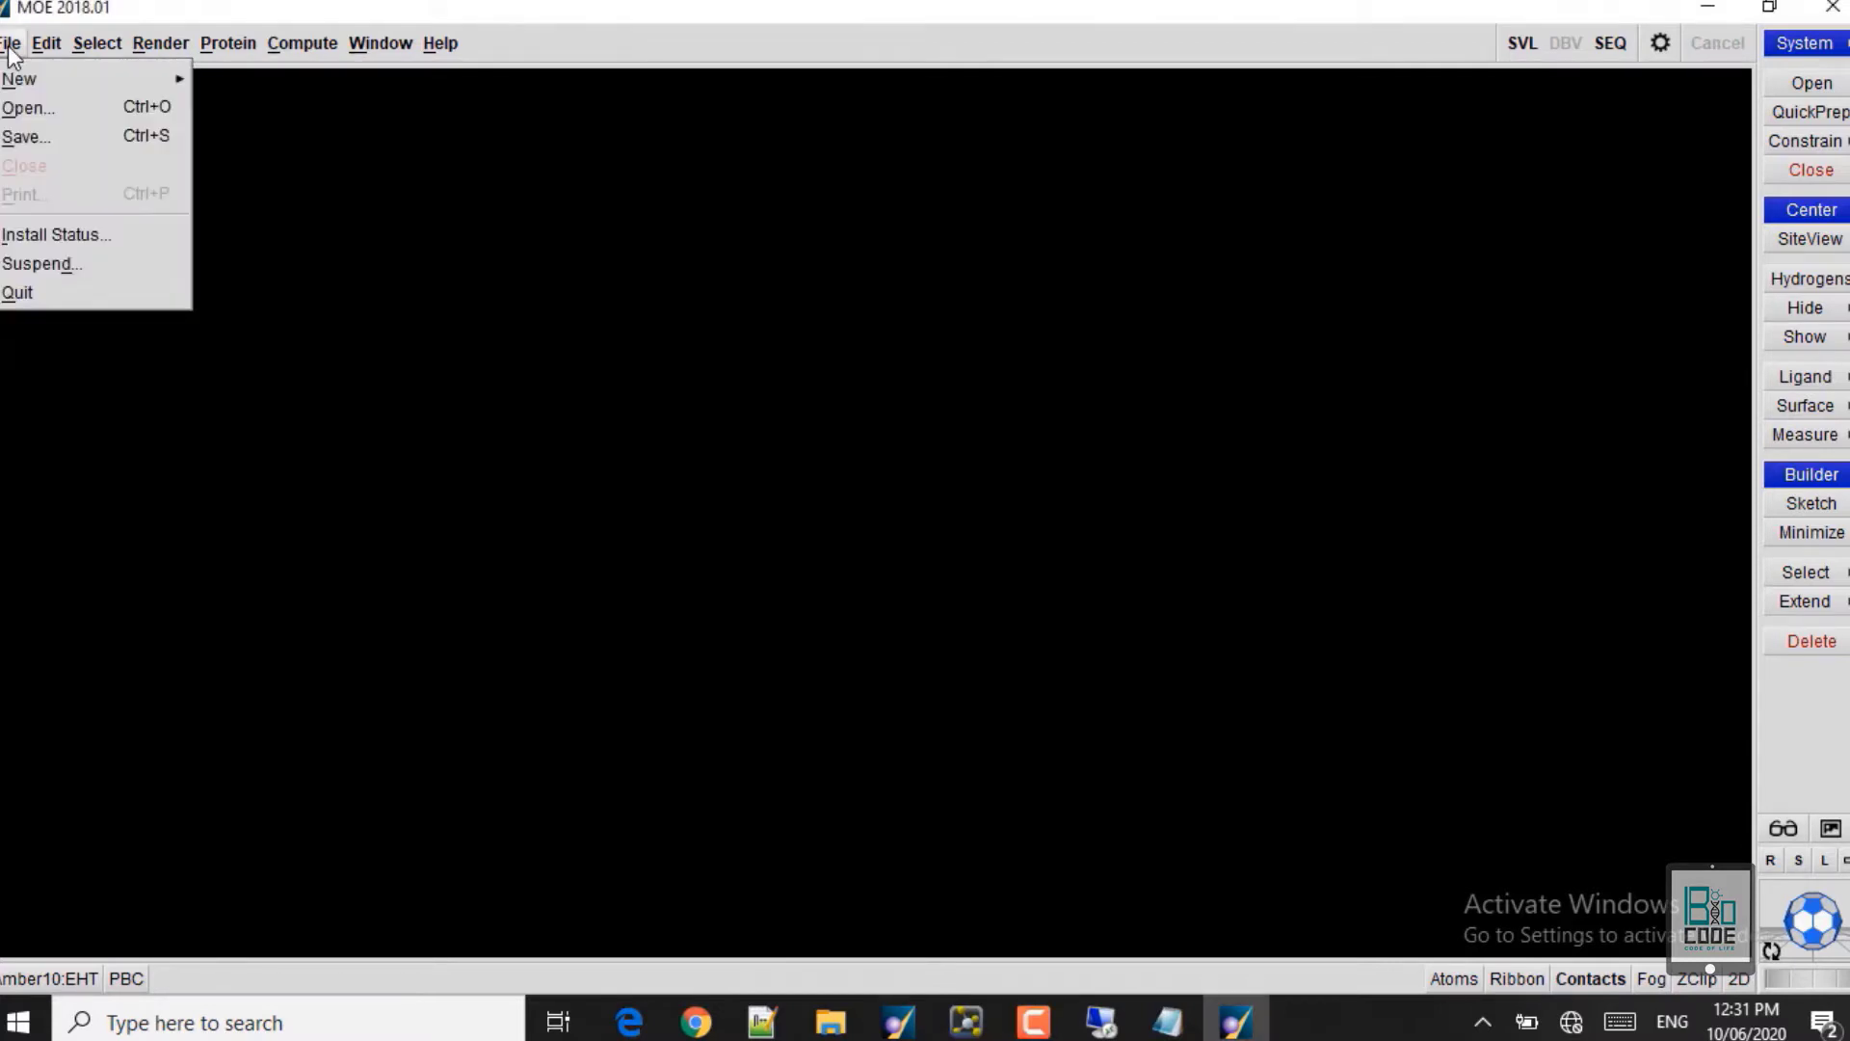
click(35, 106)
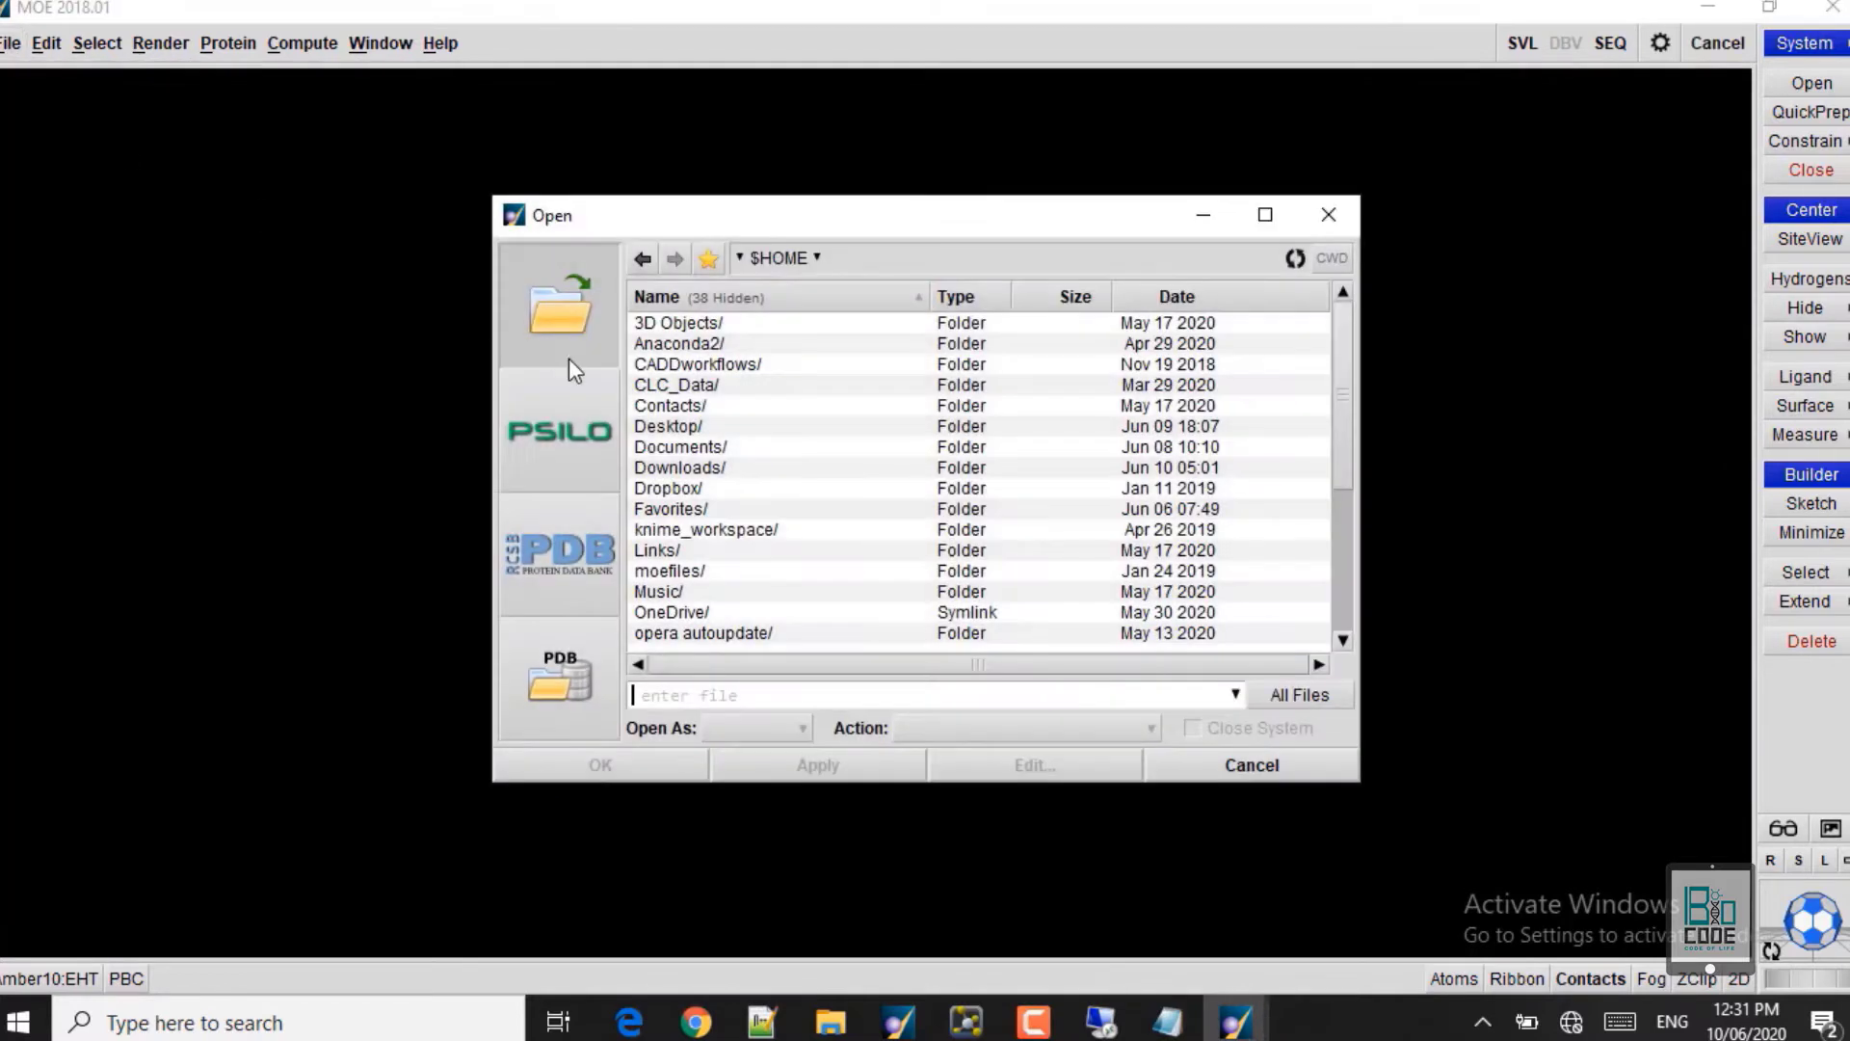
double_click(663, 427)
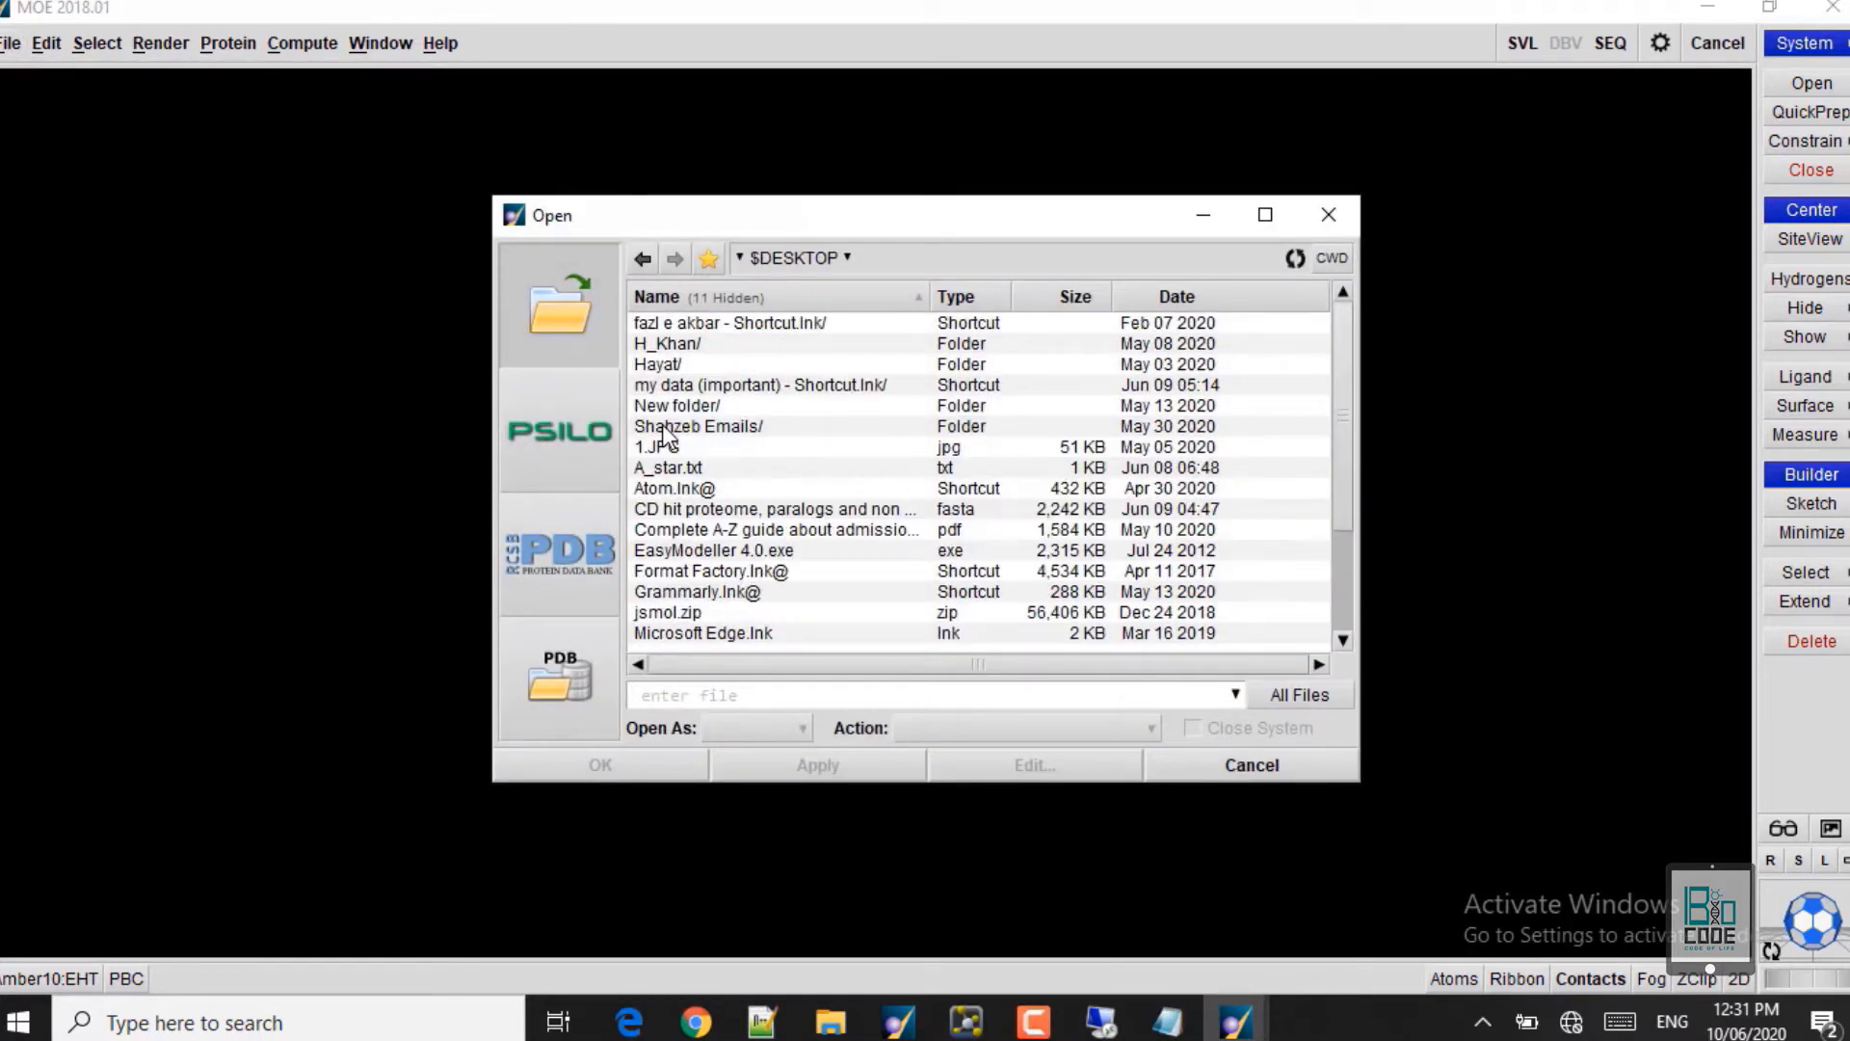
double_click(665, 386)
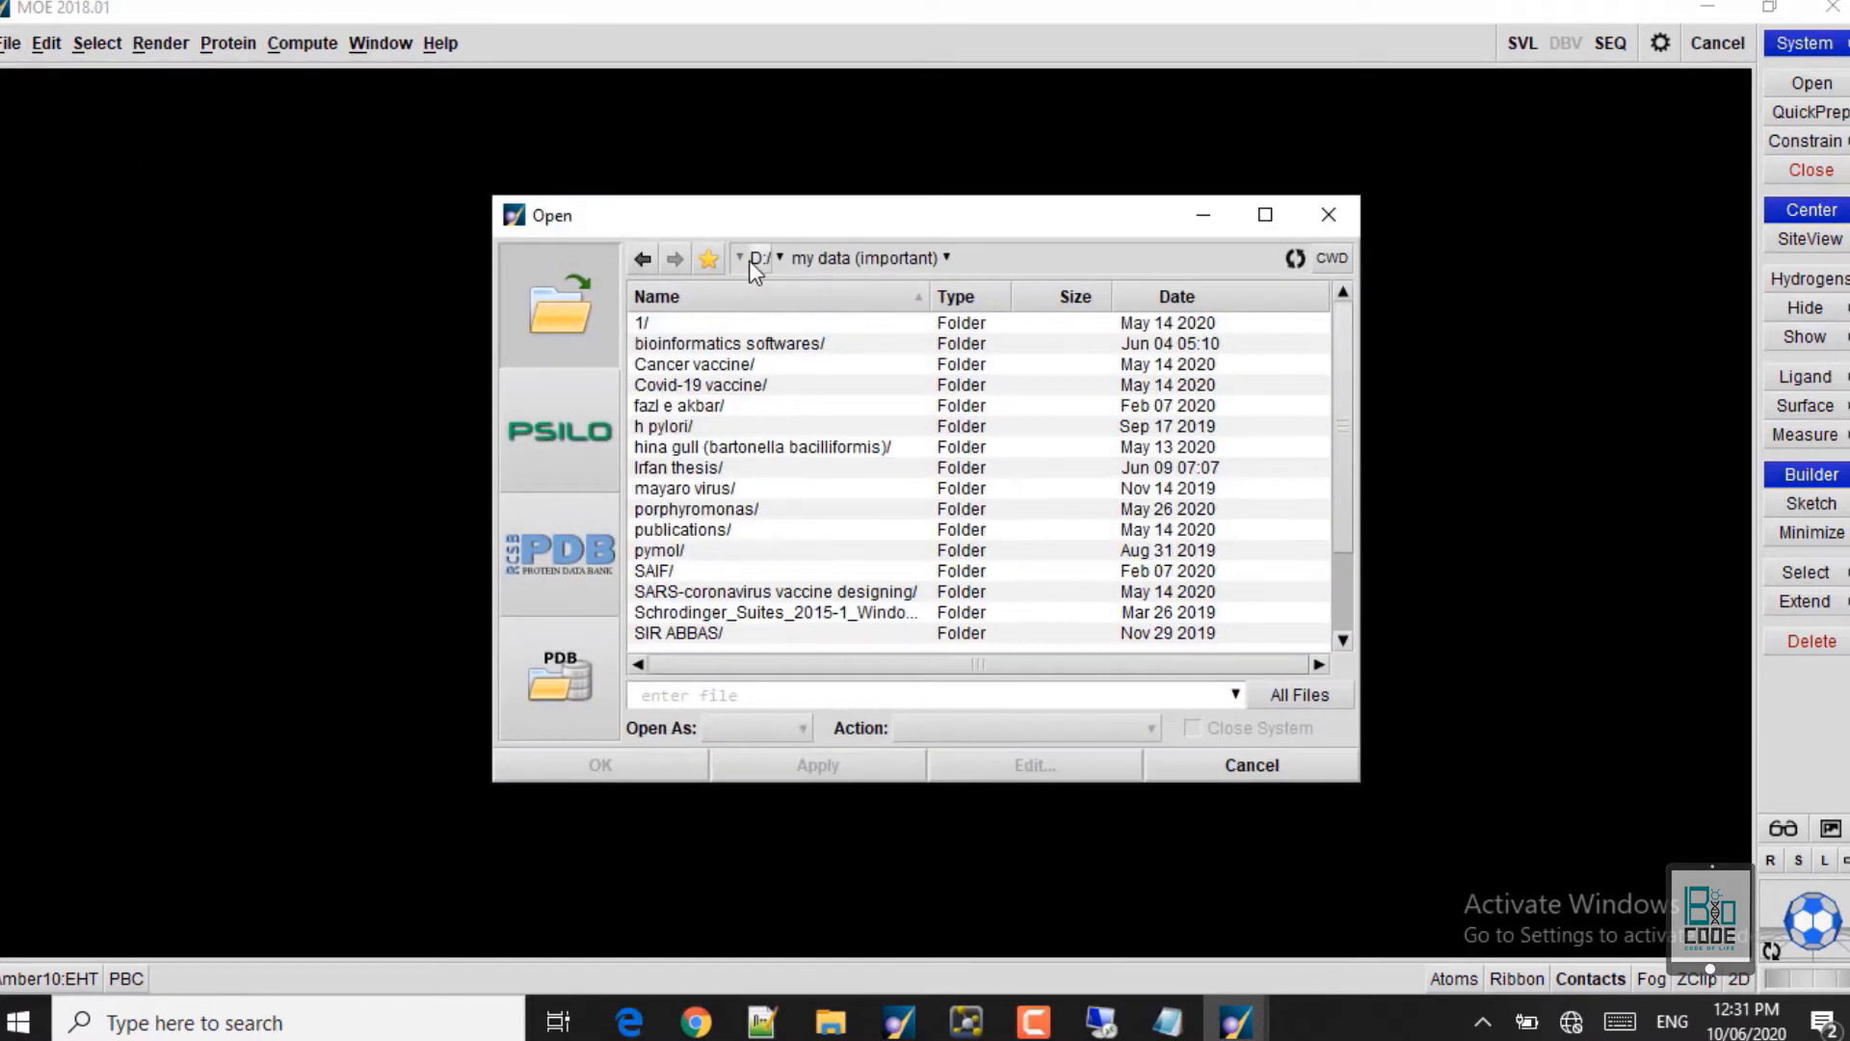
click(749, 261)
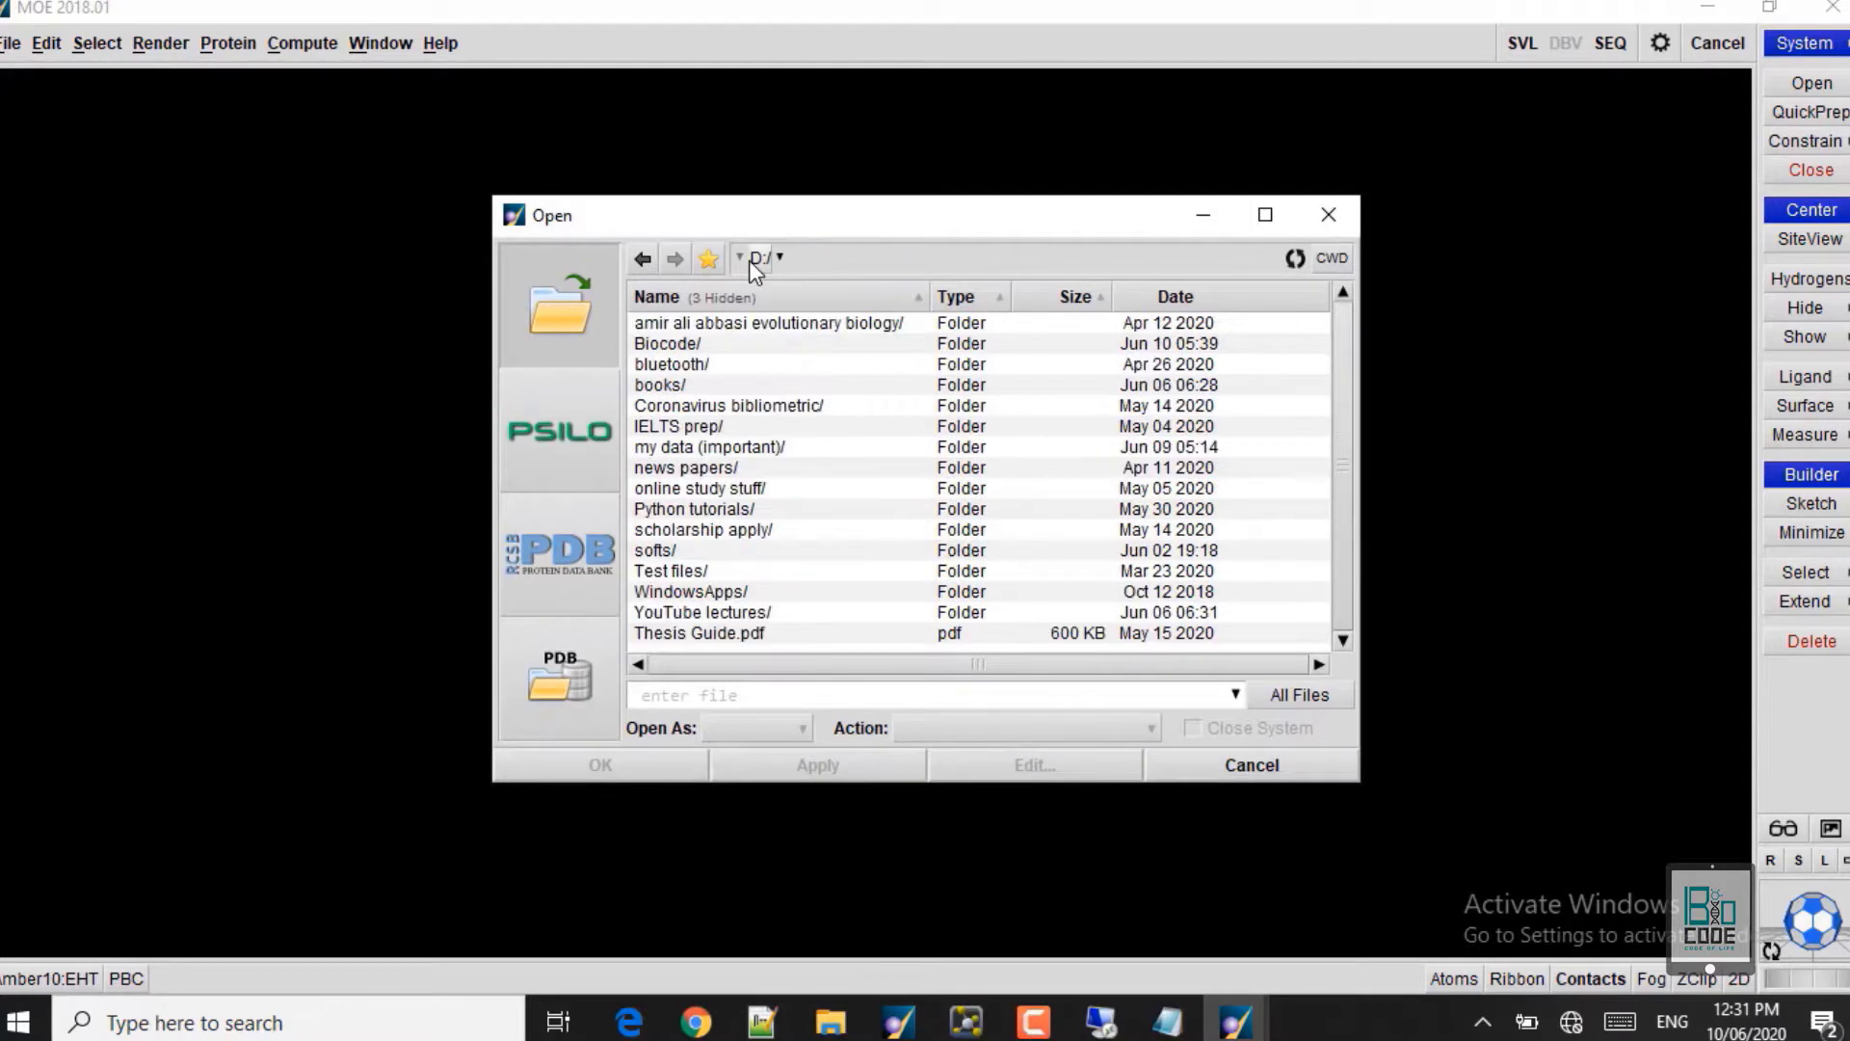
double_click(656, 346)
click(753, 368)
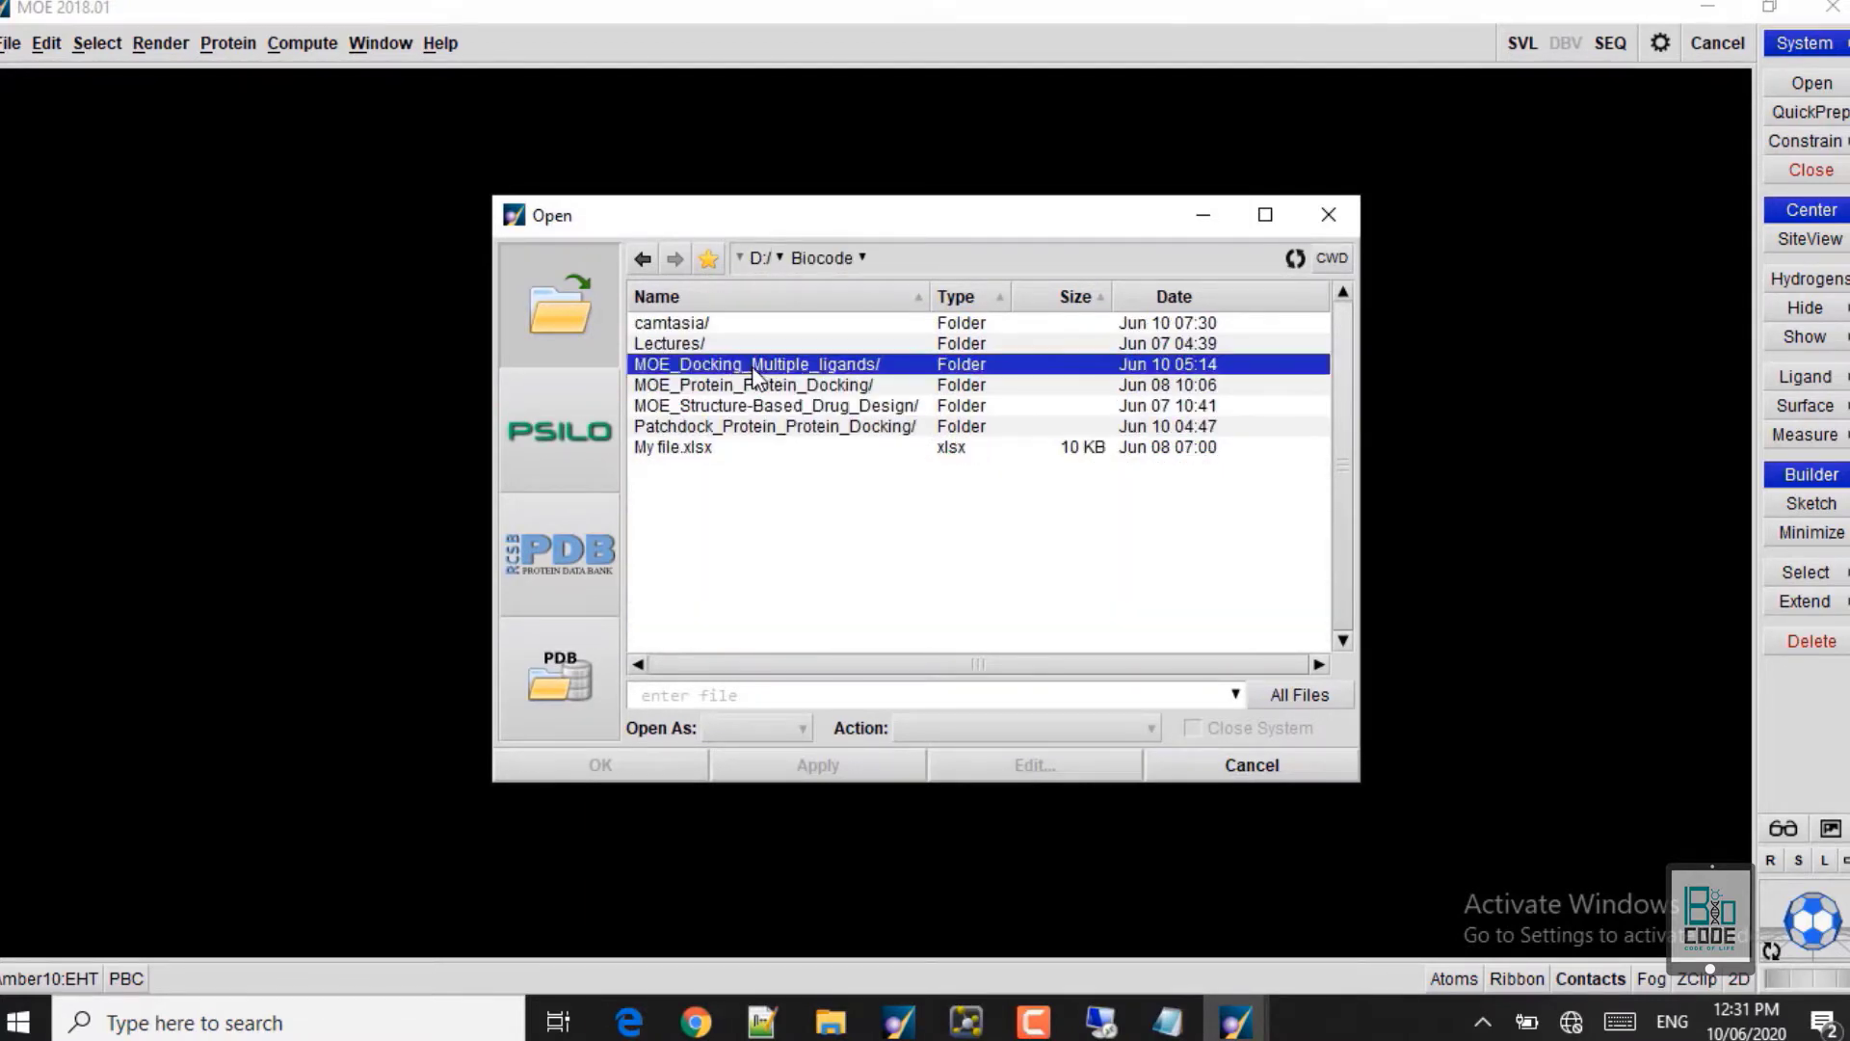
double_click(753, 366)
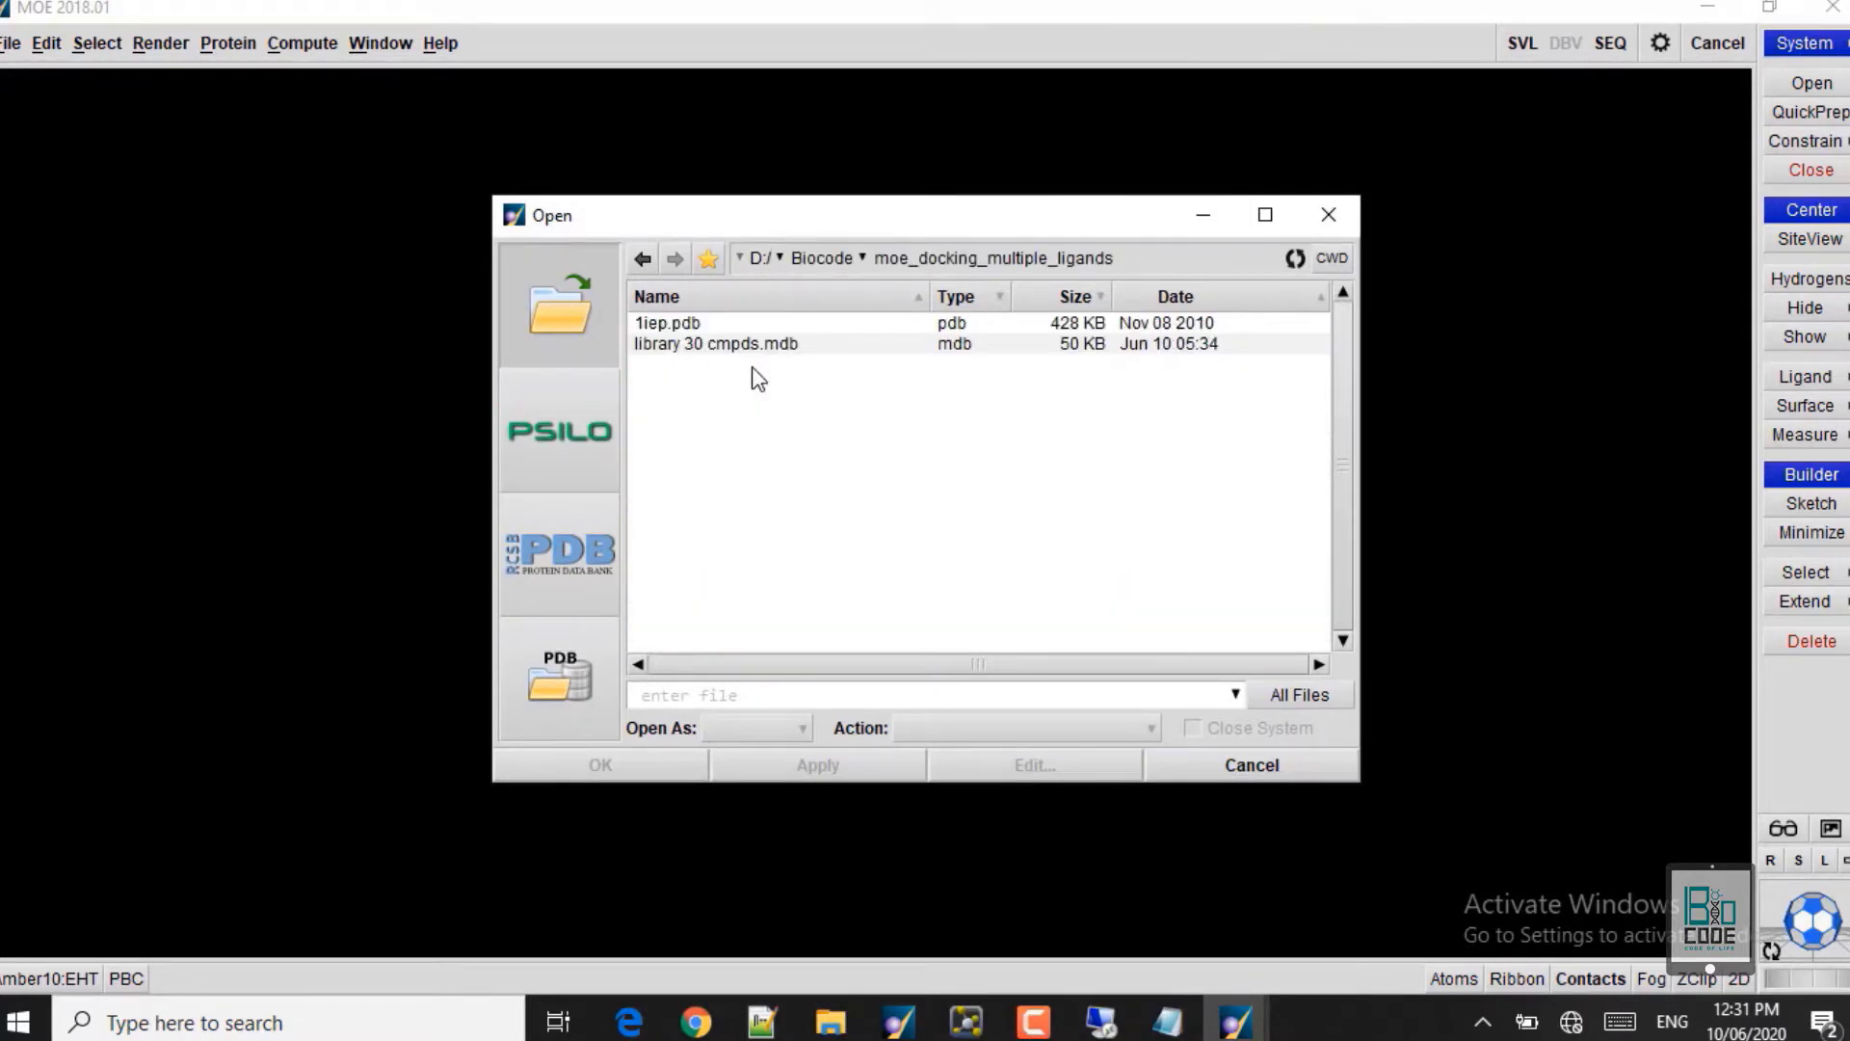
click(672, 325)
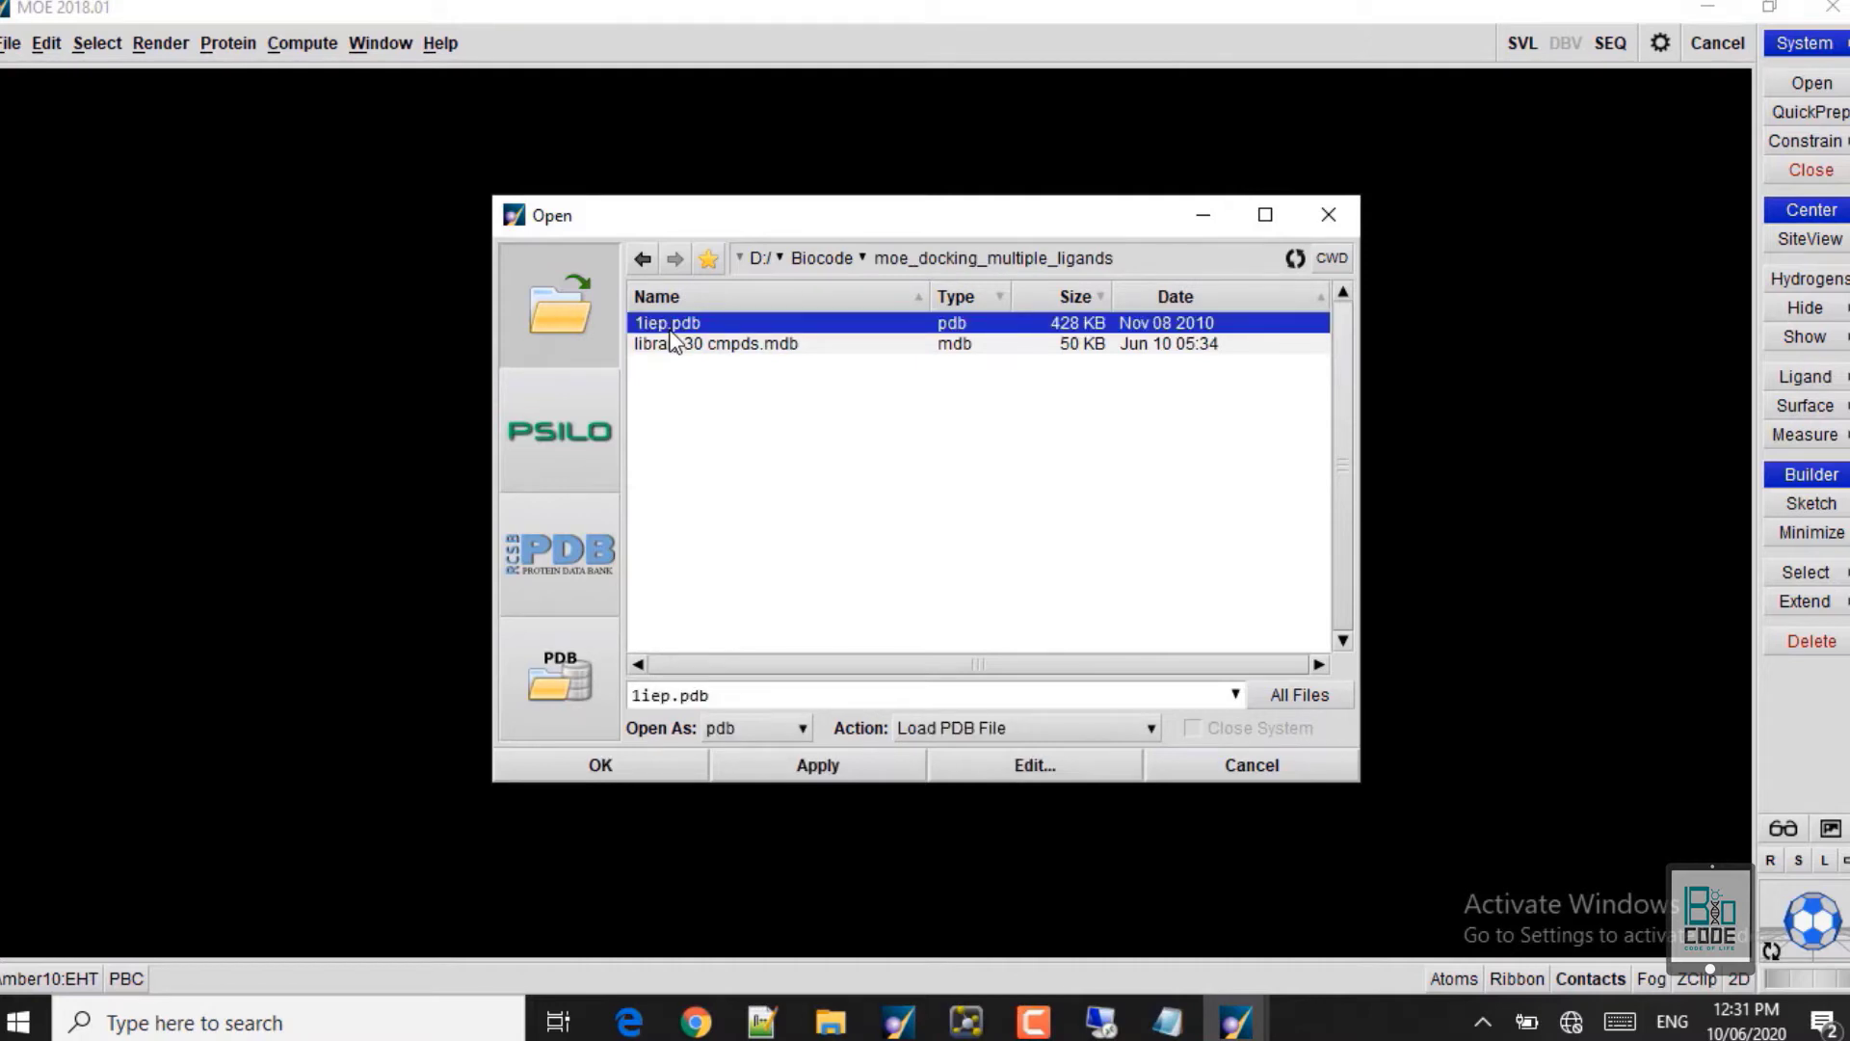
click(595, 770)
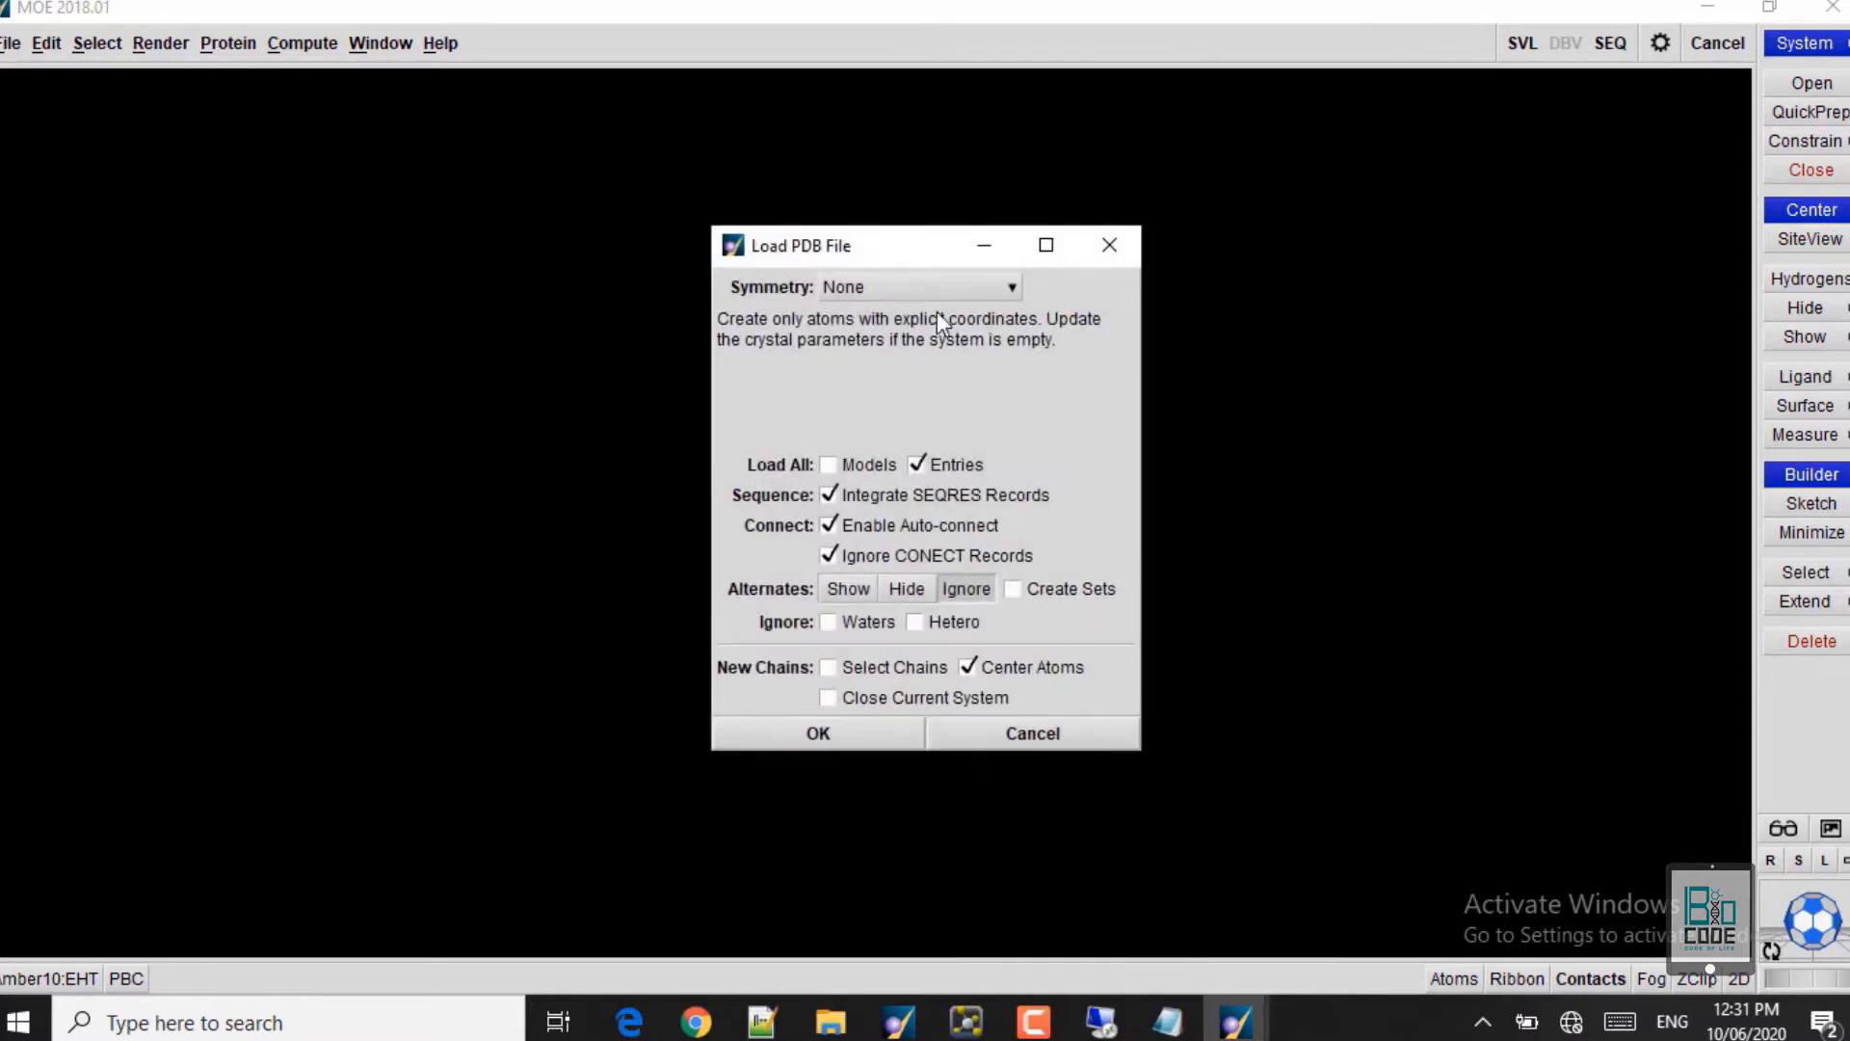
Step: Load the PDB file with Biomolecule Assembly symmetry and the 1-chain assembly, keeping the other loading options
click(931, 299)
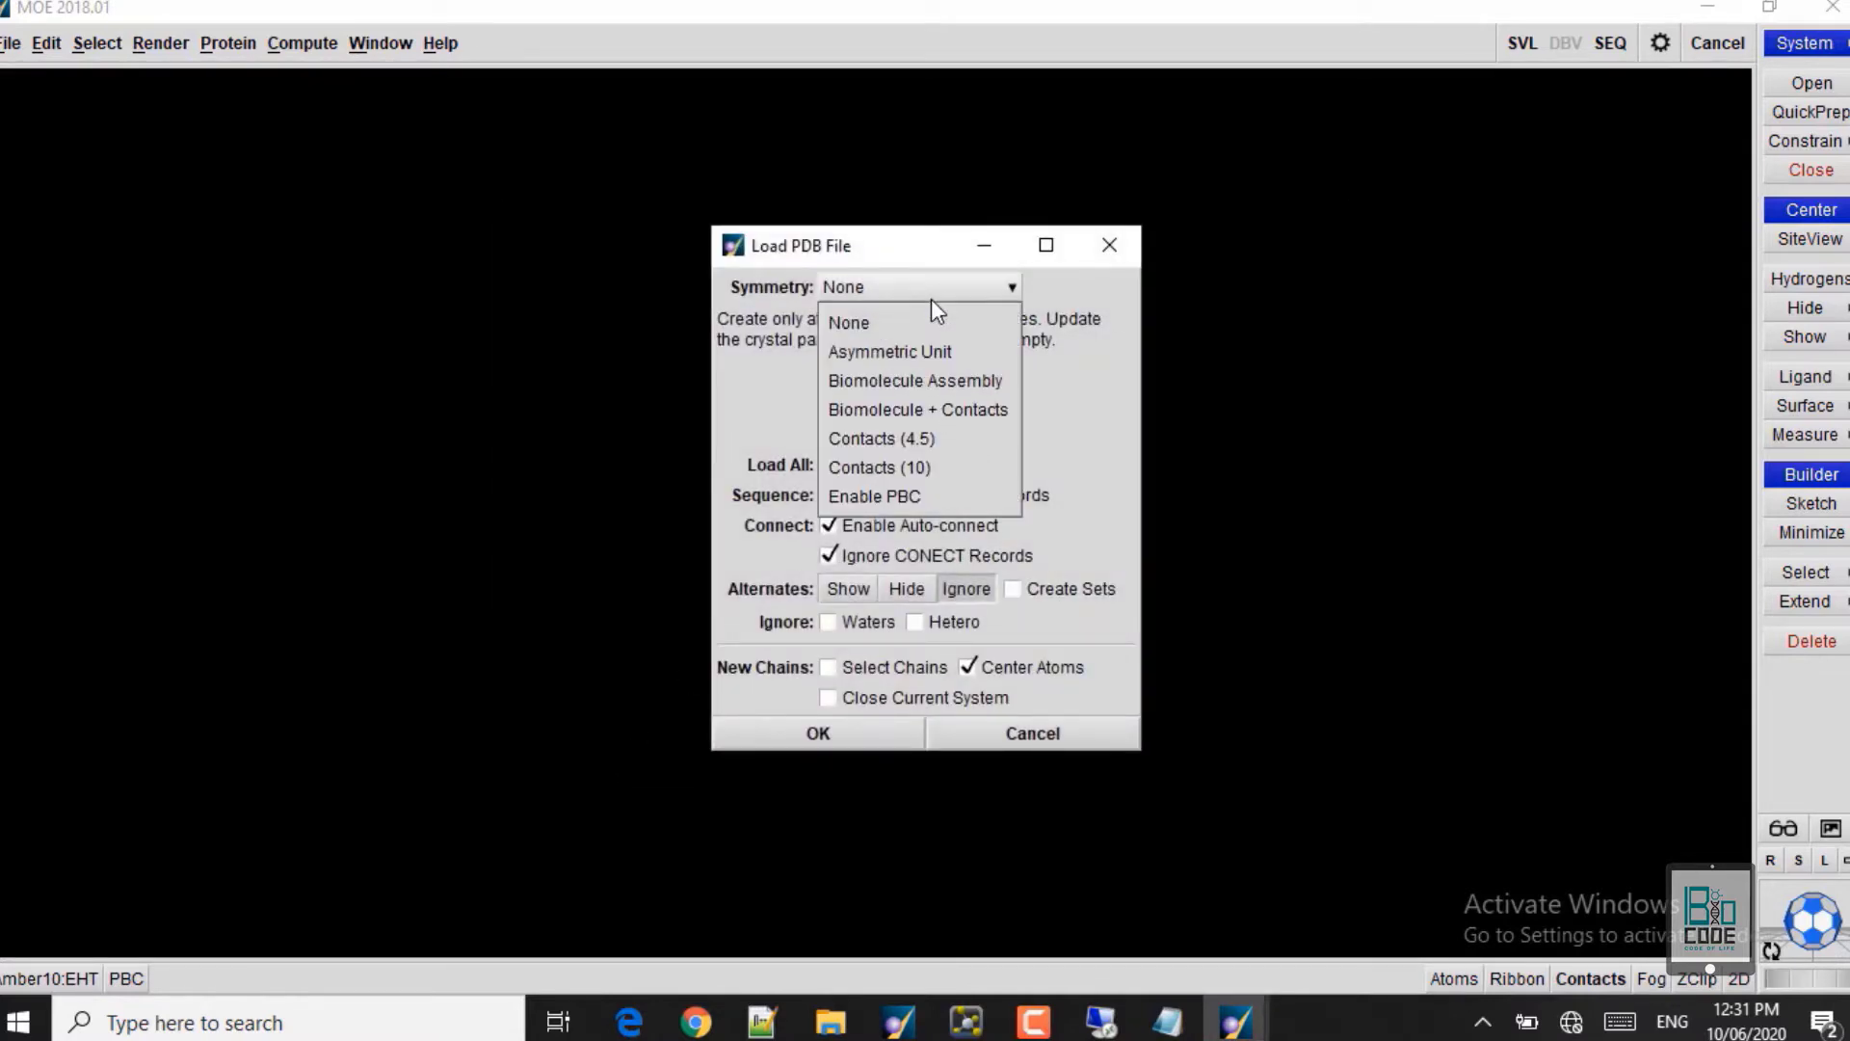
click(902, 390)
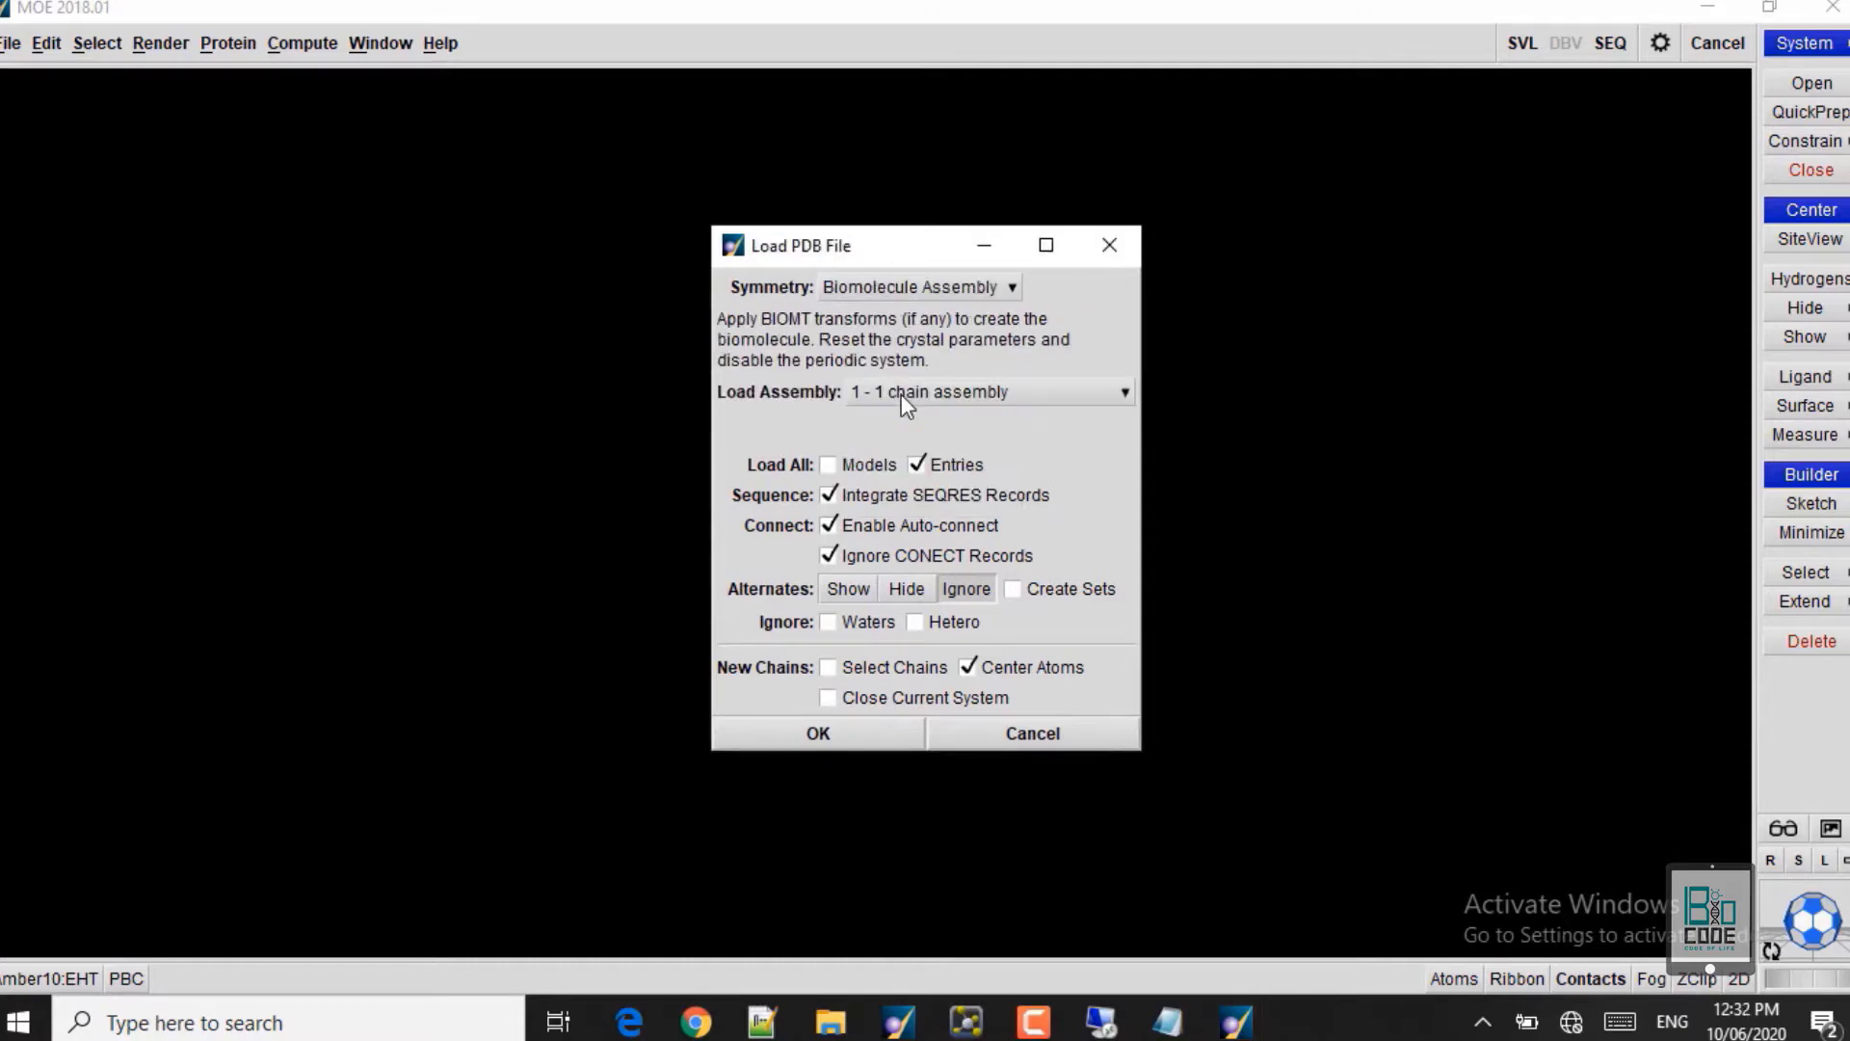
click(817, 734)
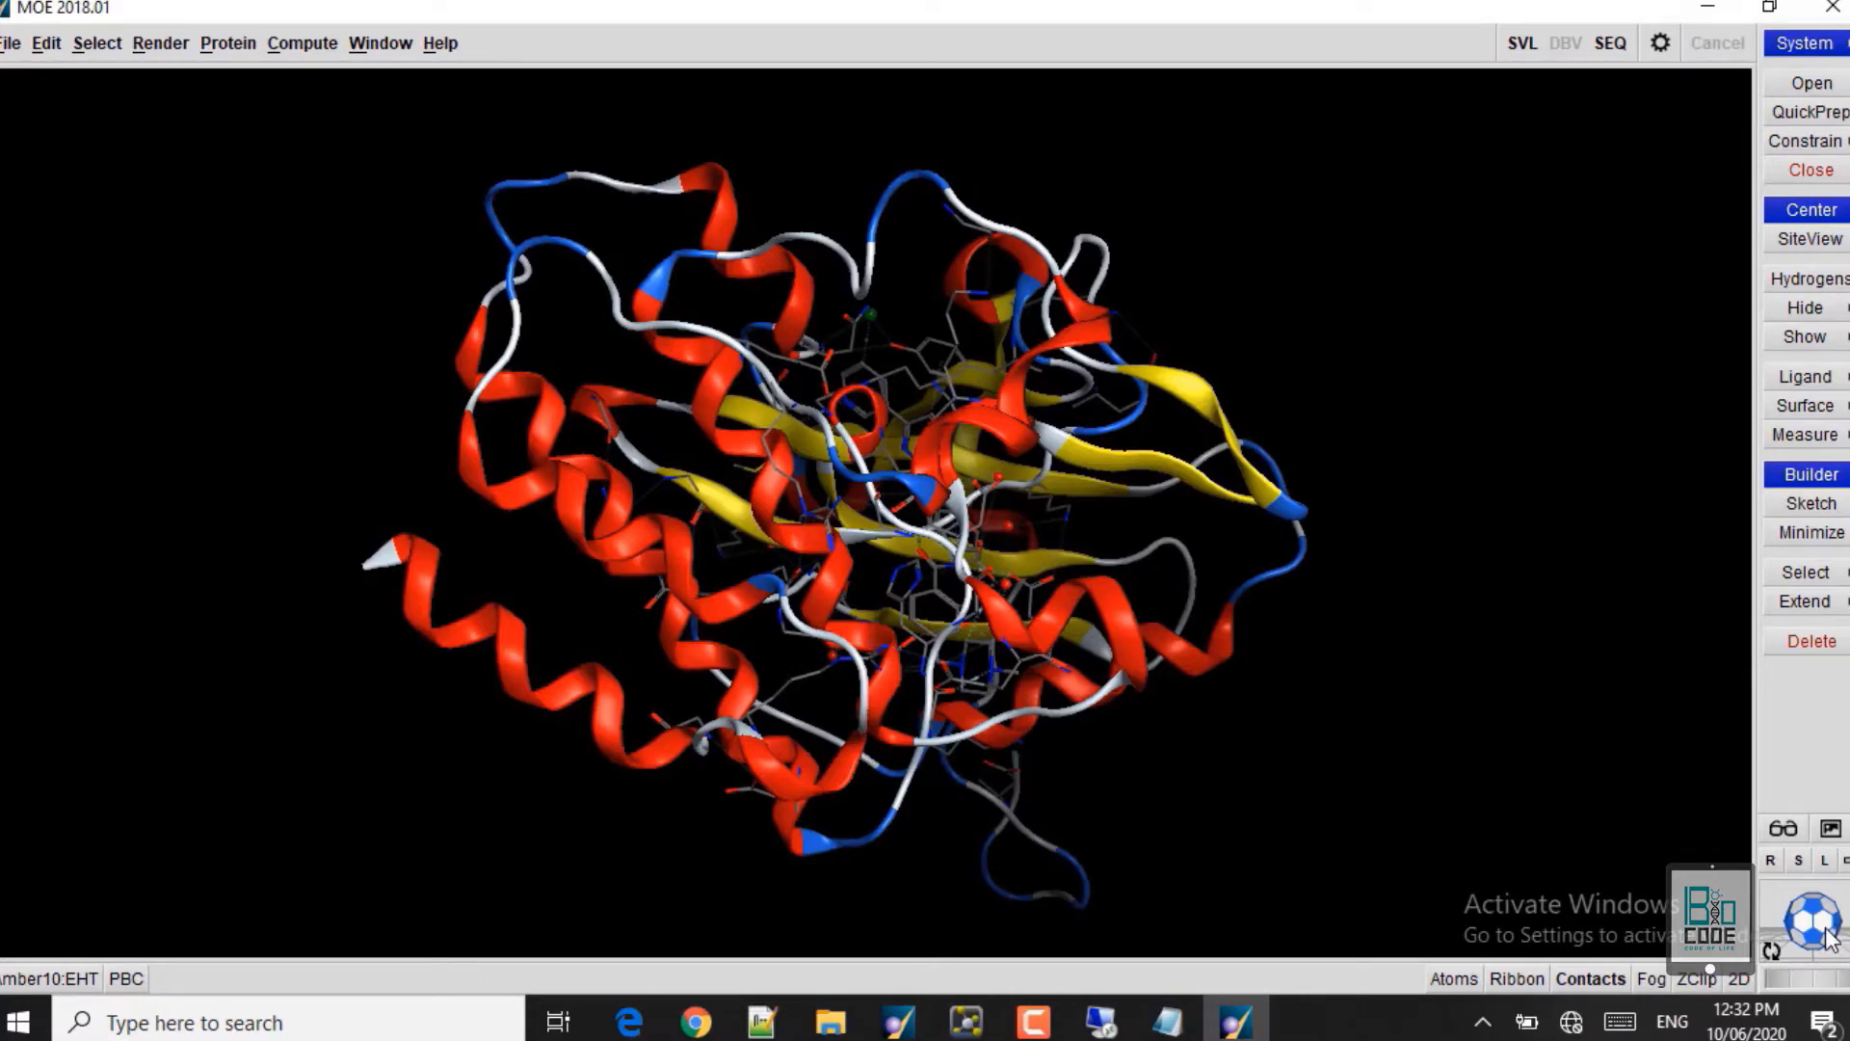
Step: Delete the ligand and water chains 2 and 3 of 1IEP in the Sequence Editor, keeping only protein chain 1
drag(1821, 927, 1503, 729)
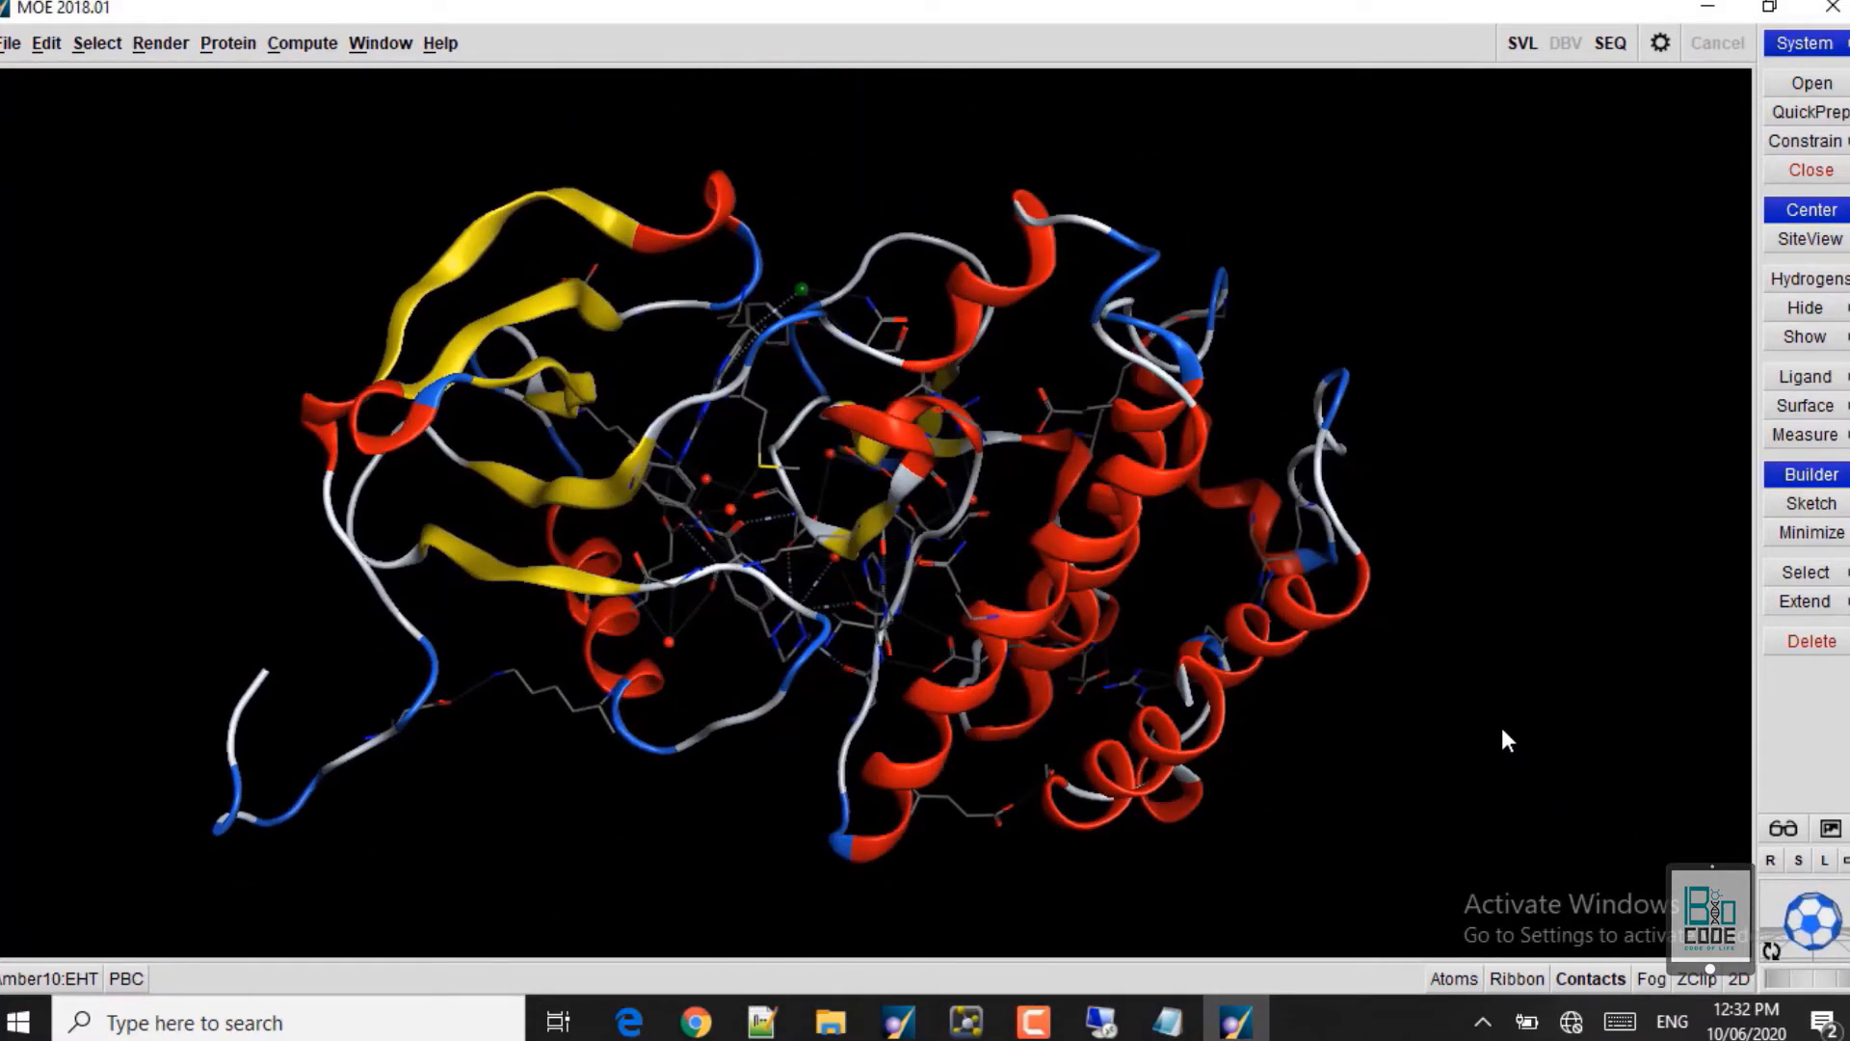
click(1599, 42)
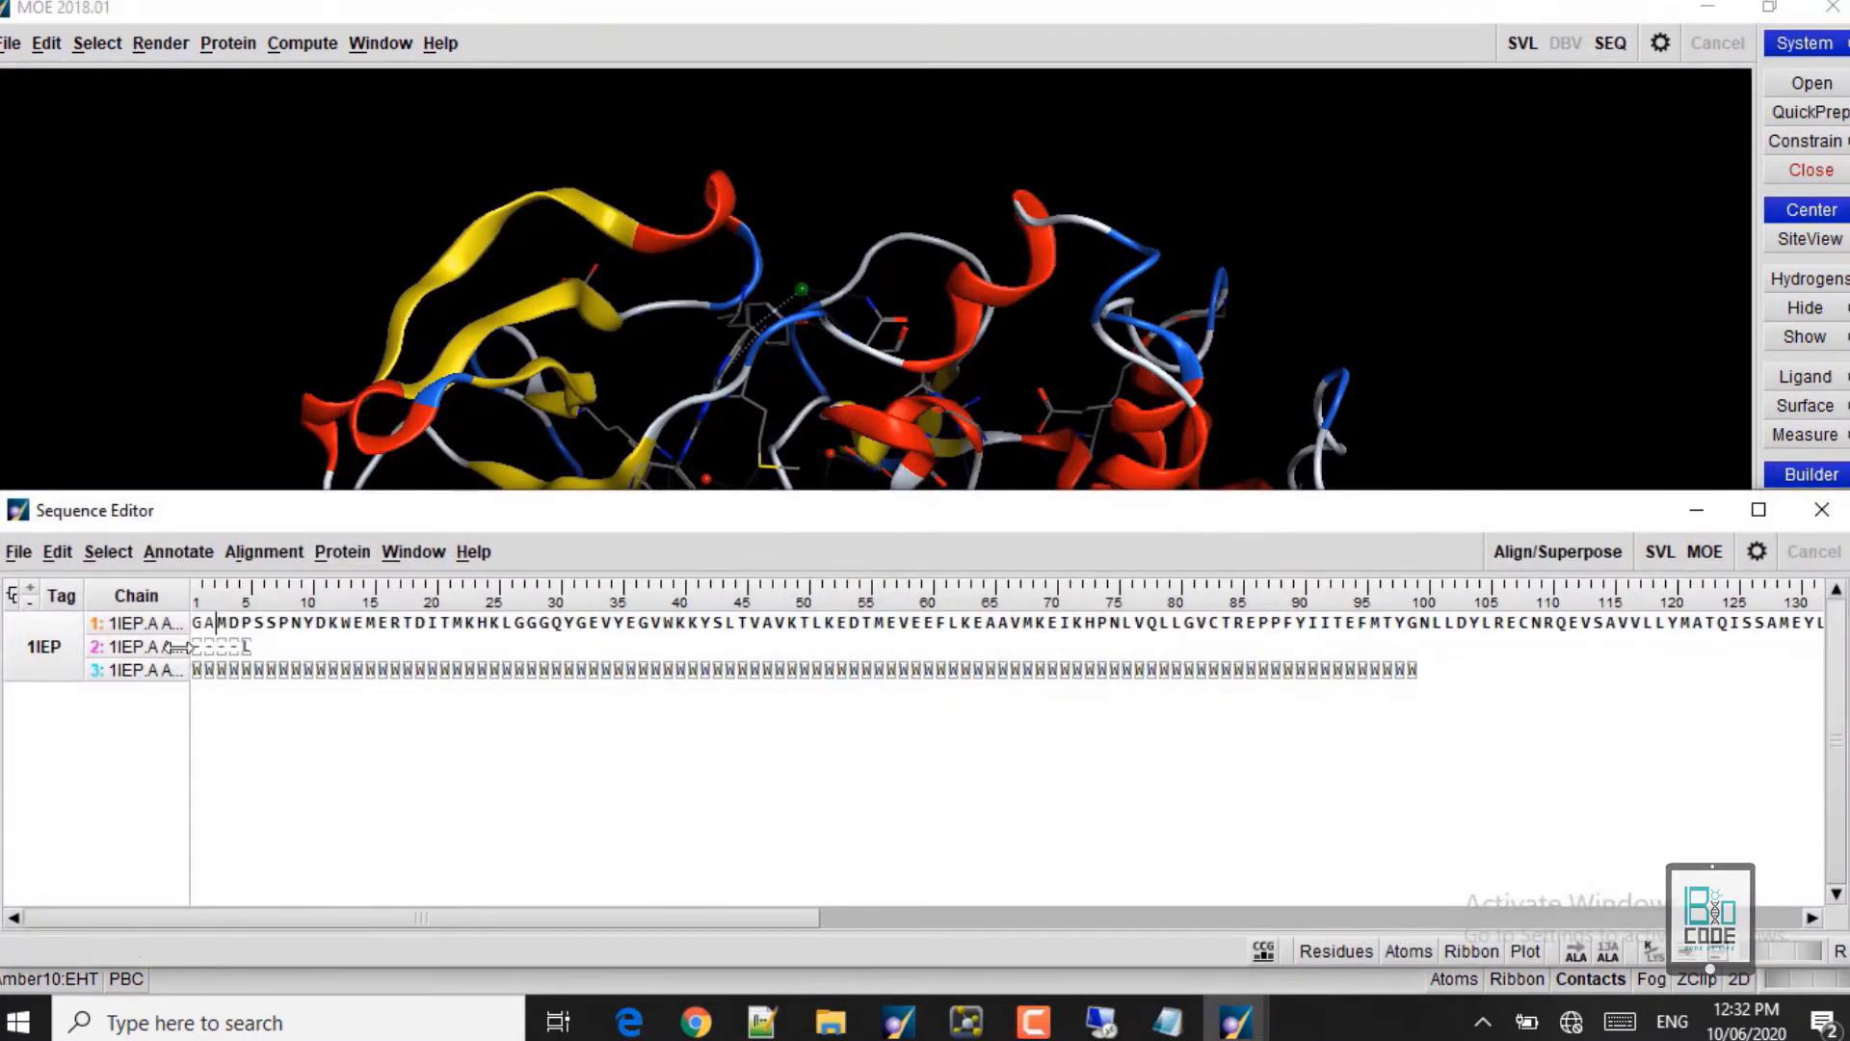
click(142, 649)
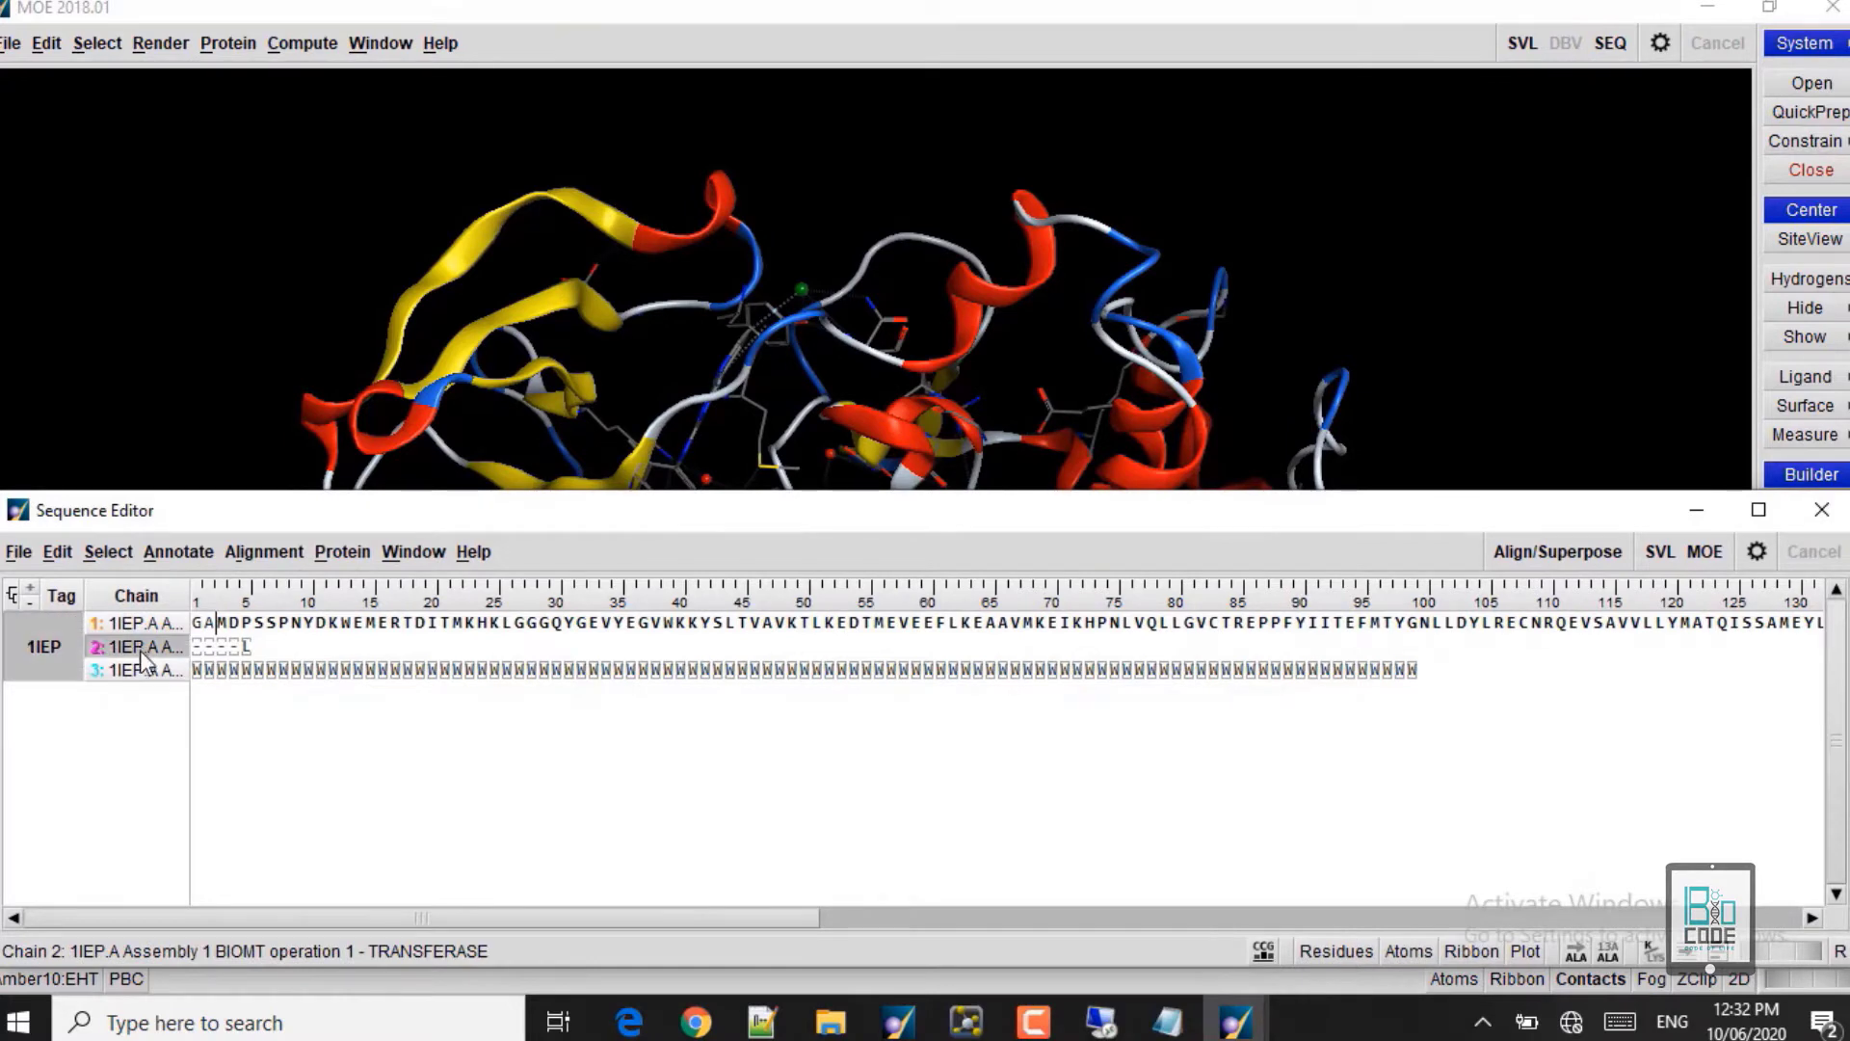
click(145, 675)
key(Delete)
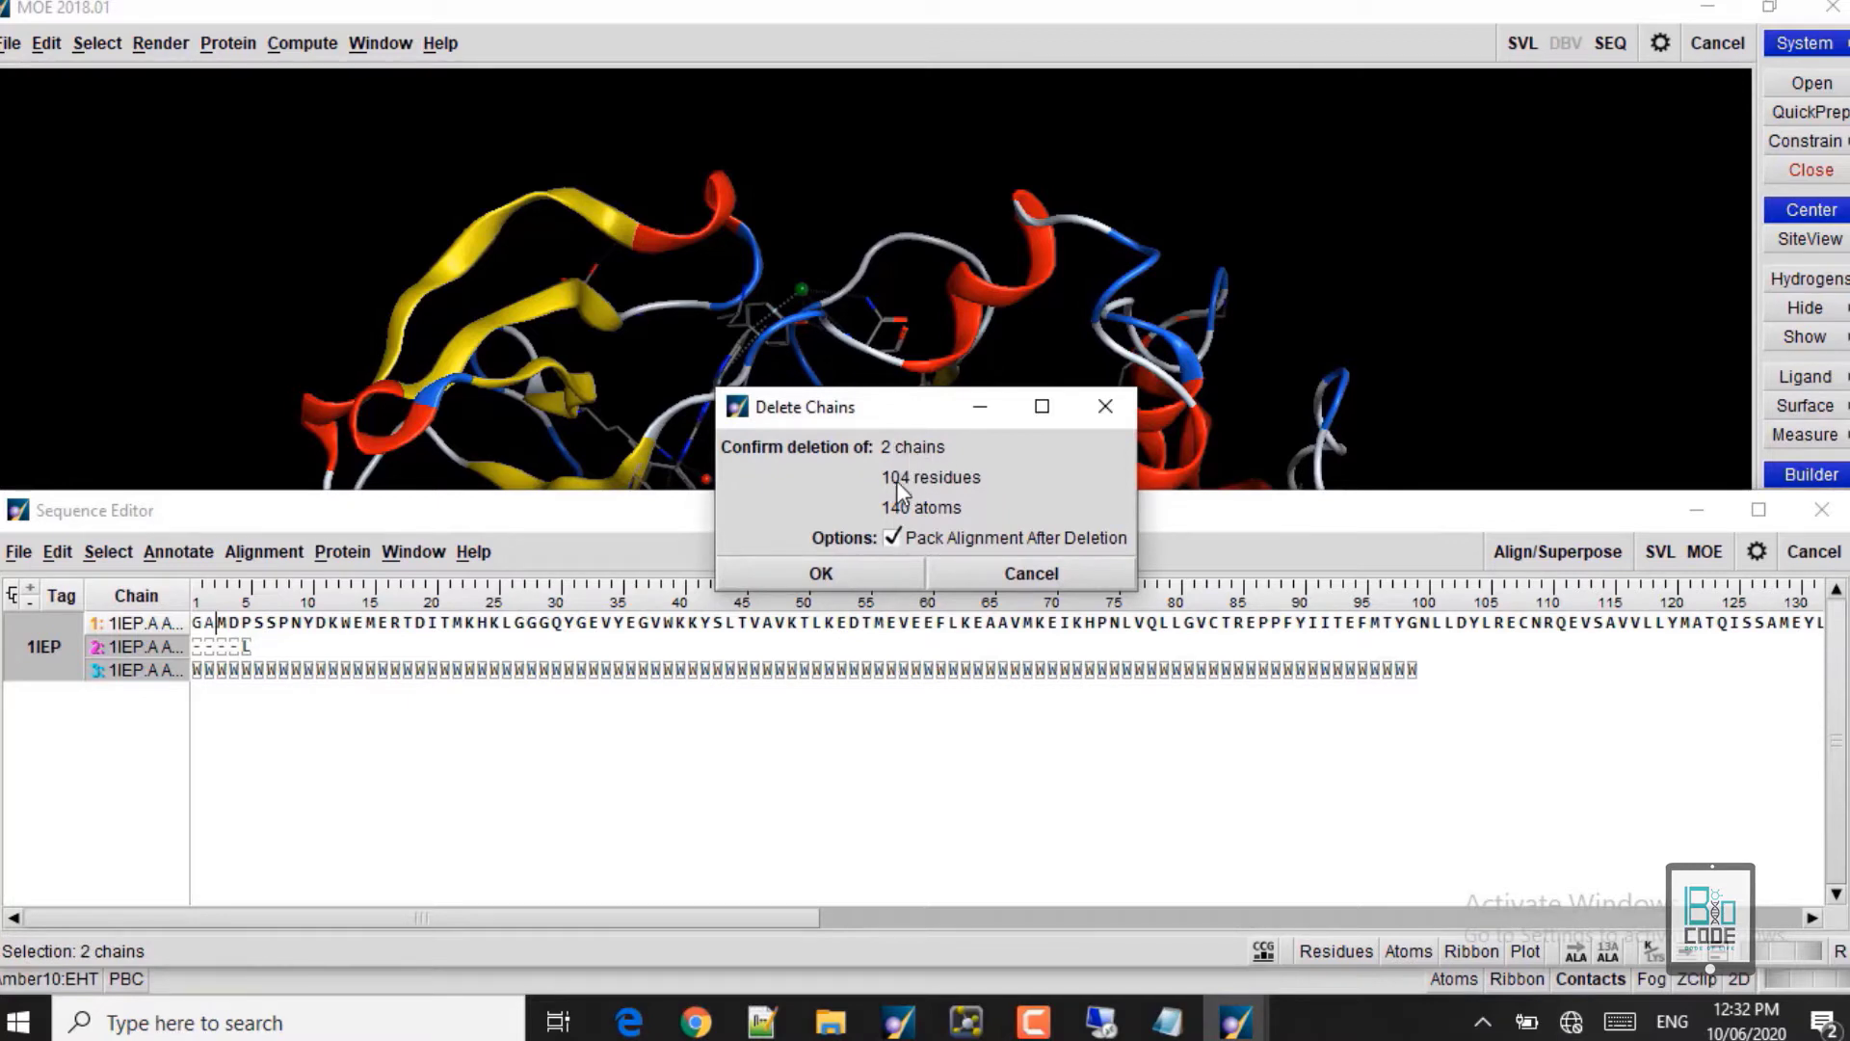
click(835, 574)
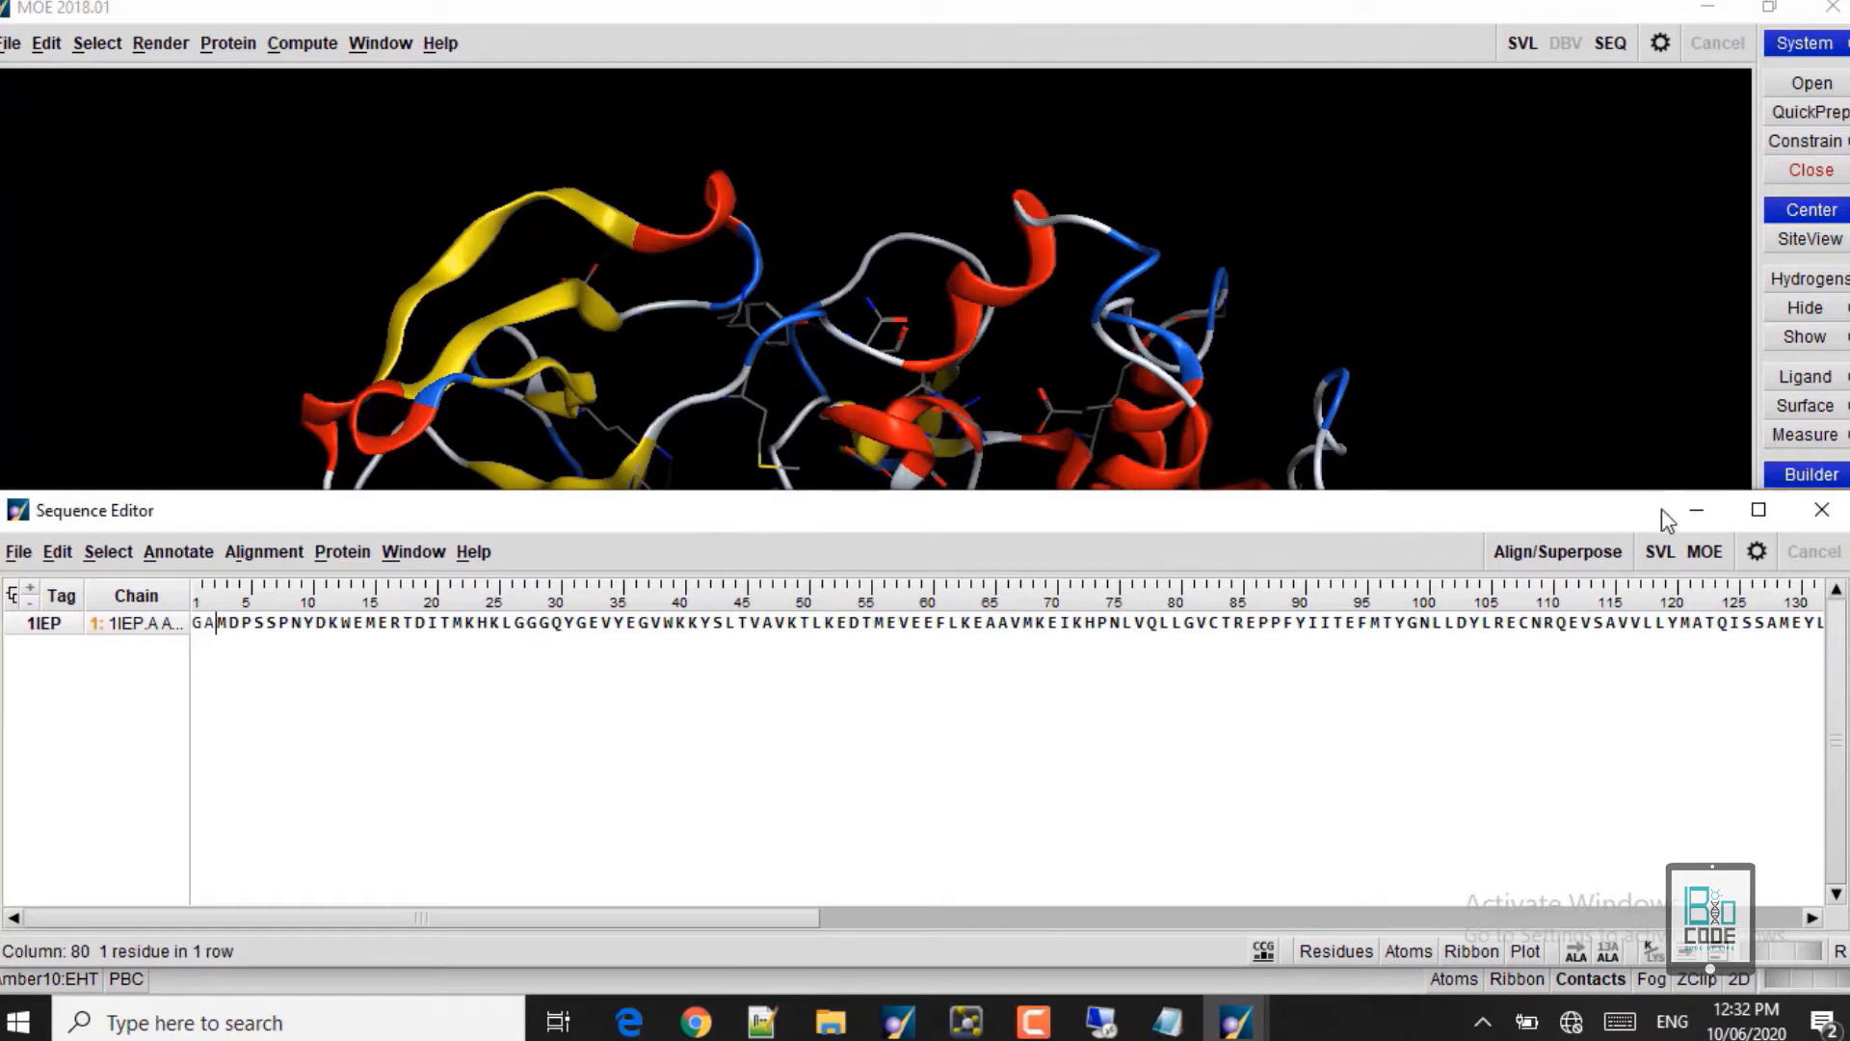
click(1821, 510)
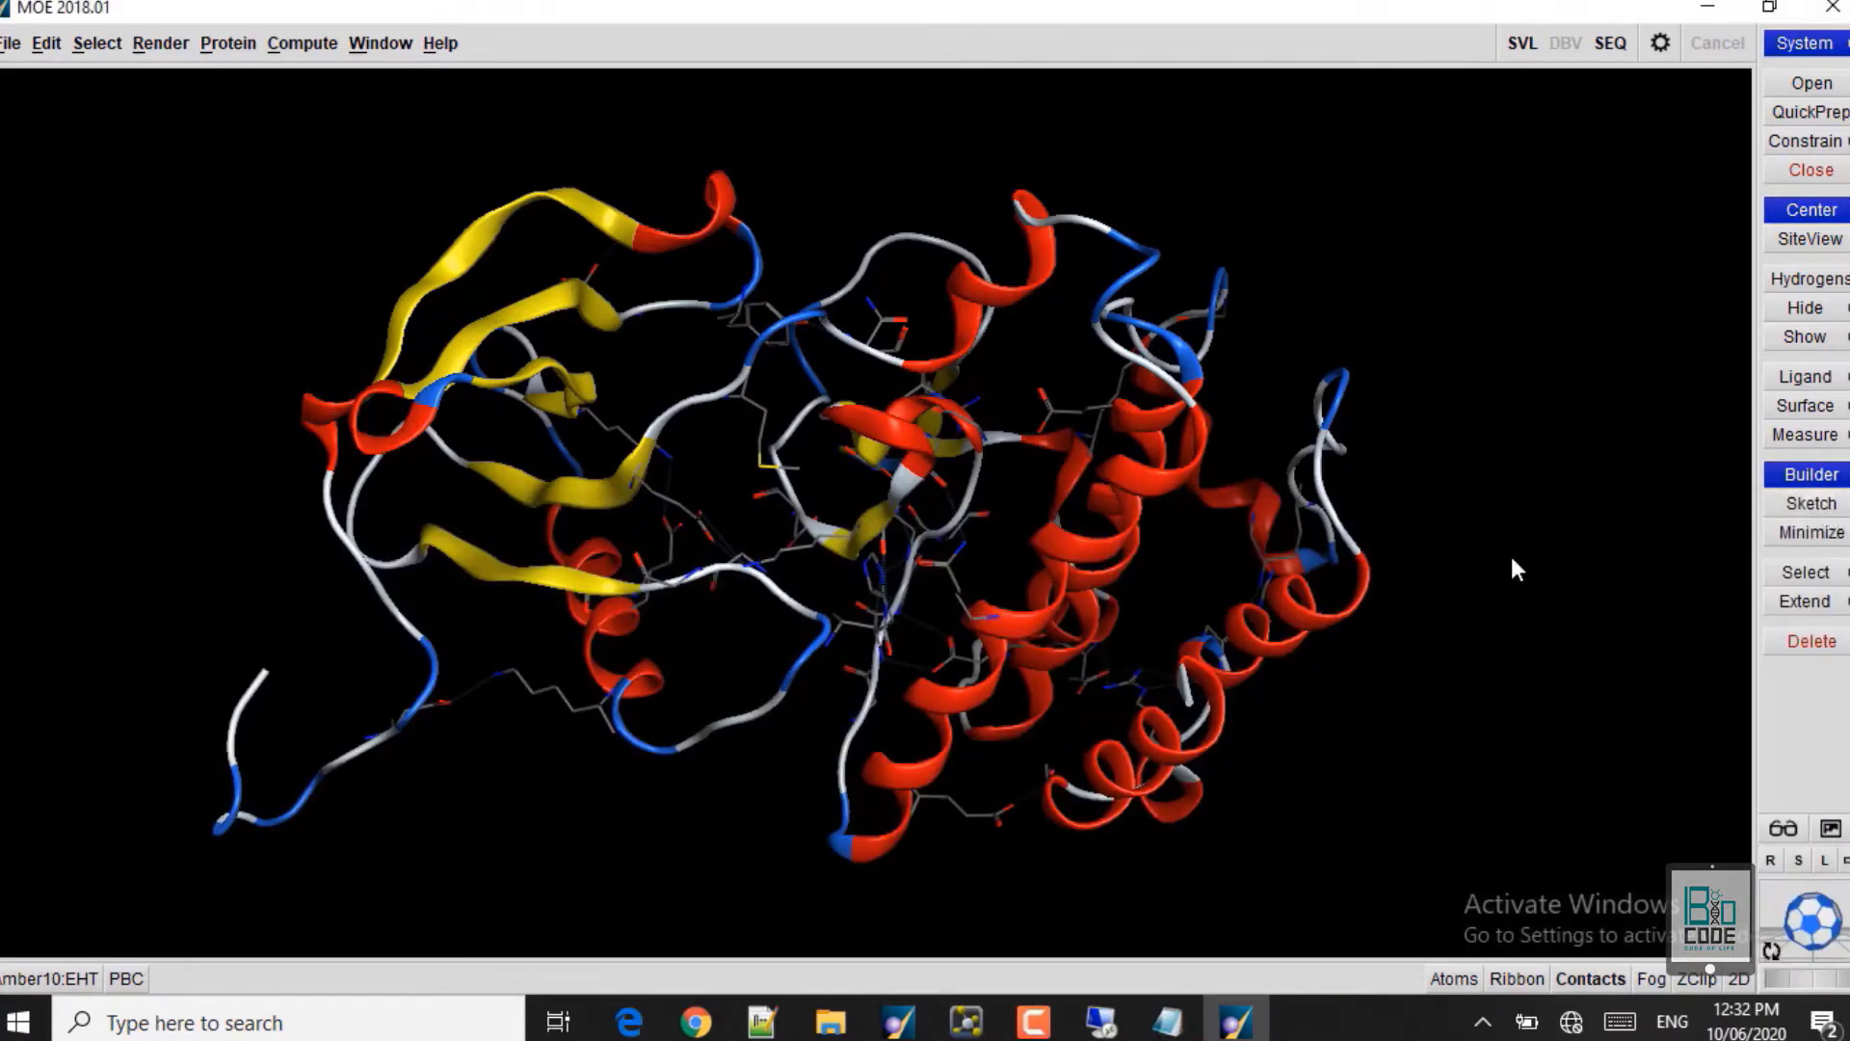
Step: Set the protein ribbon style to flat arrows and hide the backbone and side-chain atoms
click(1500, 980)
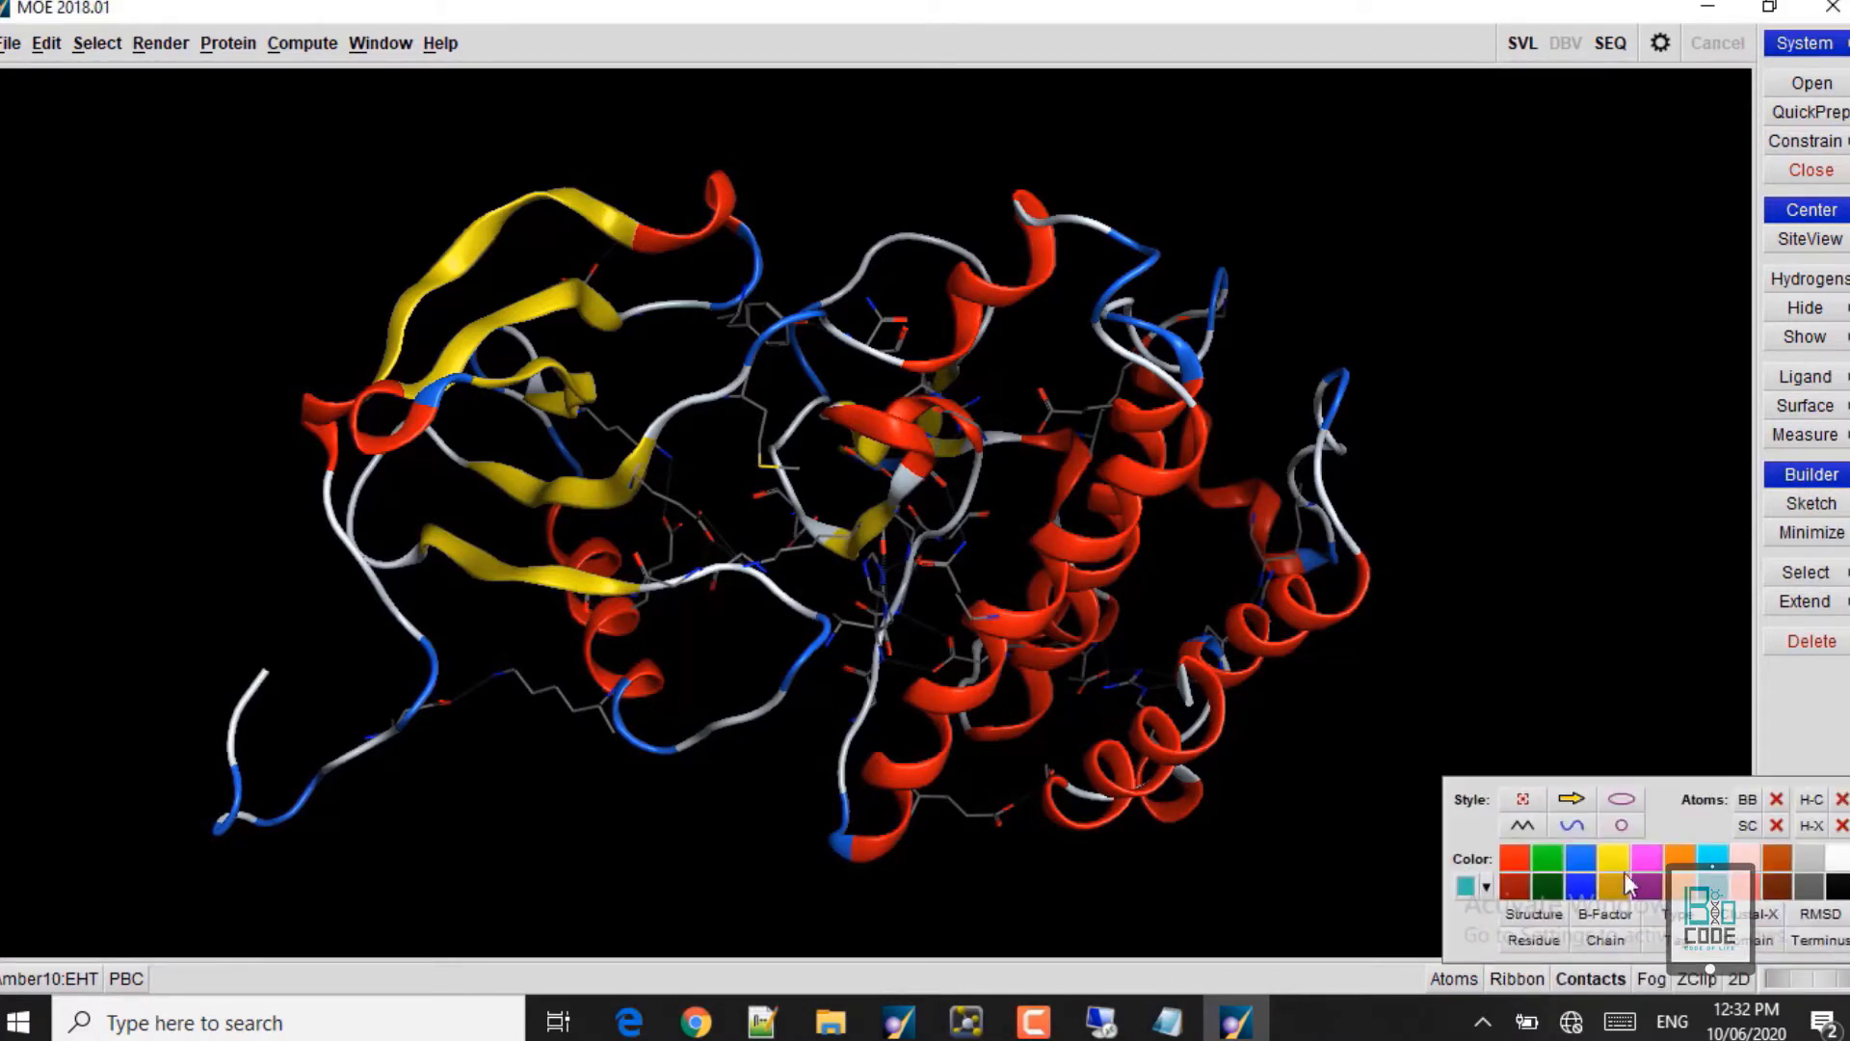
click(1573, 802)
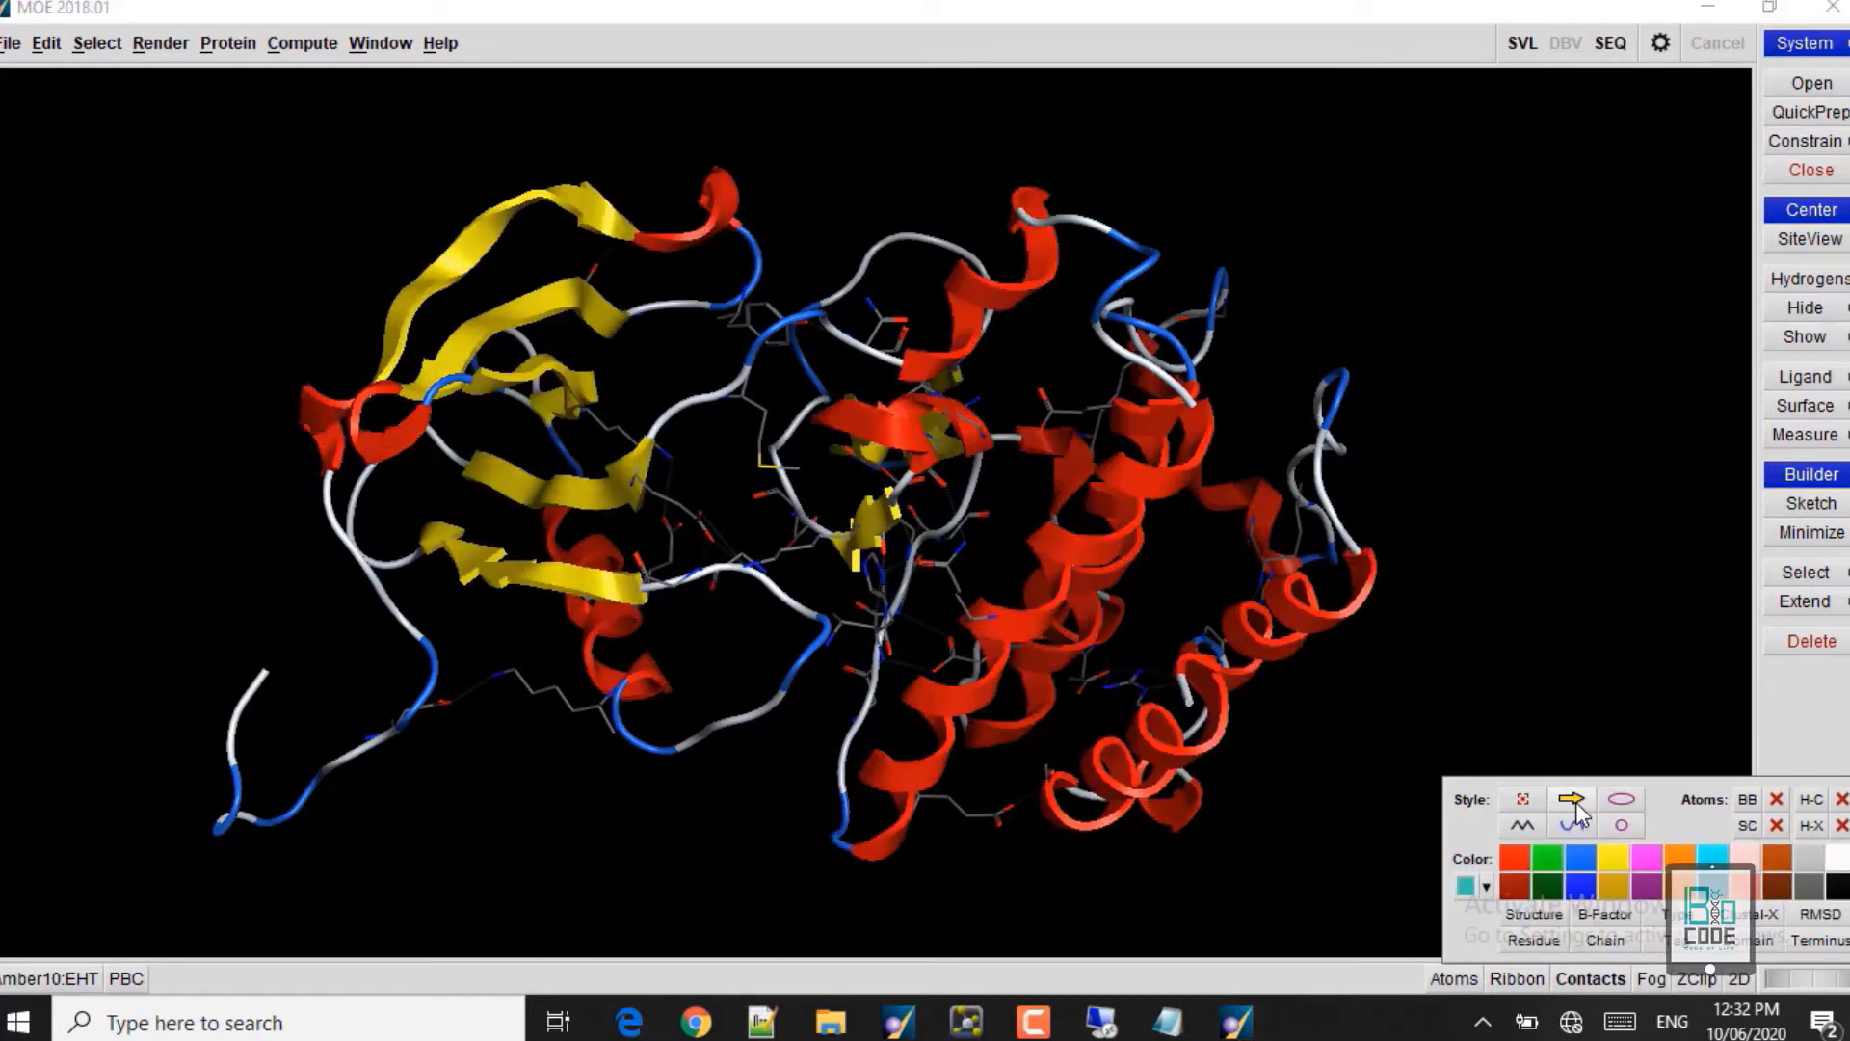
click(1779, 798)
click(1778, 826)
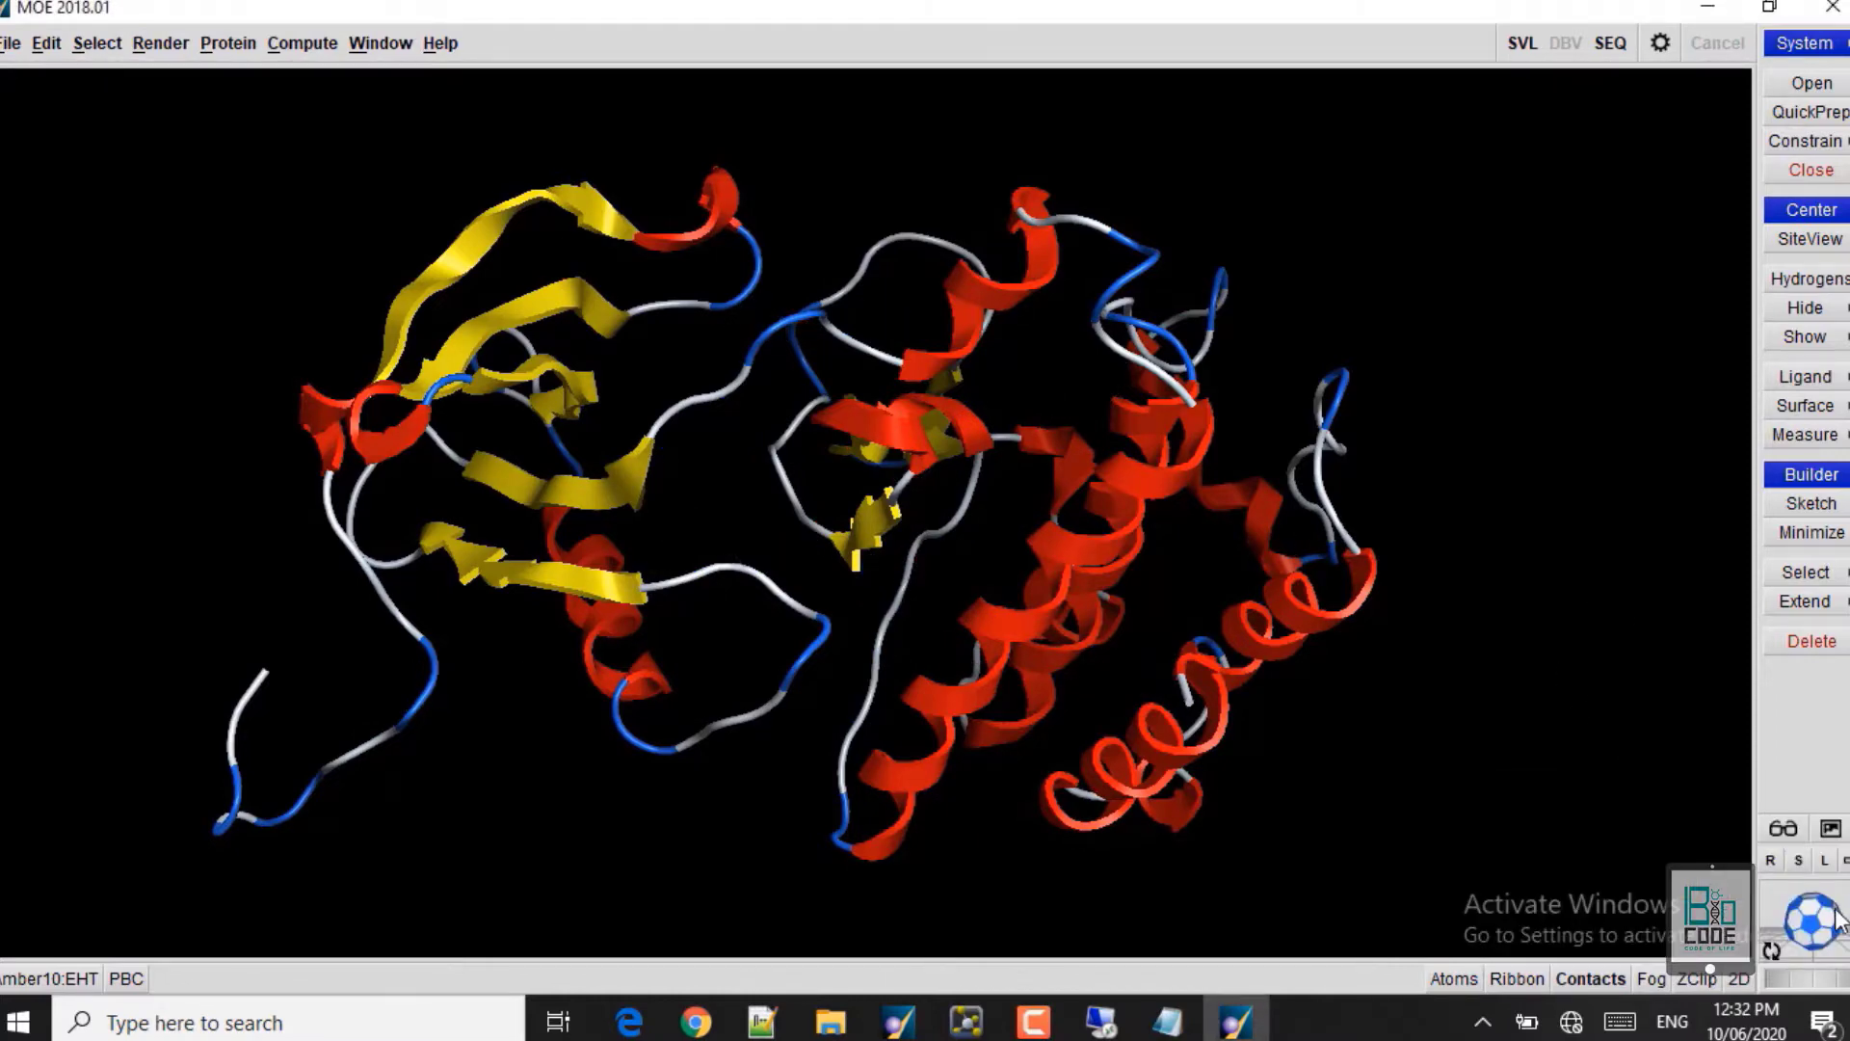
Step: Run QuickPrep on the protein with the preset settings, accepting that all atoms in groups without a ligand are fixed
drag(1836, 927, 1002, 513)
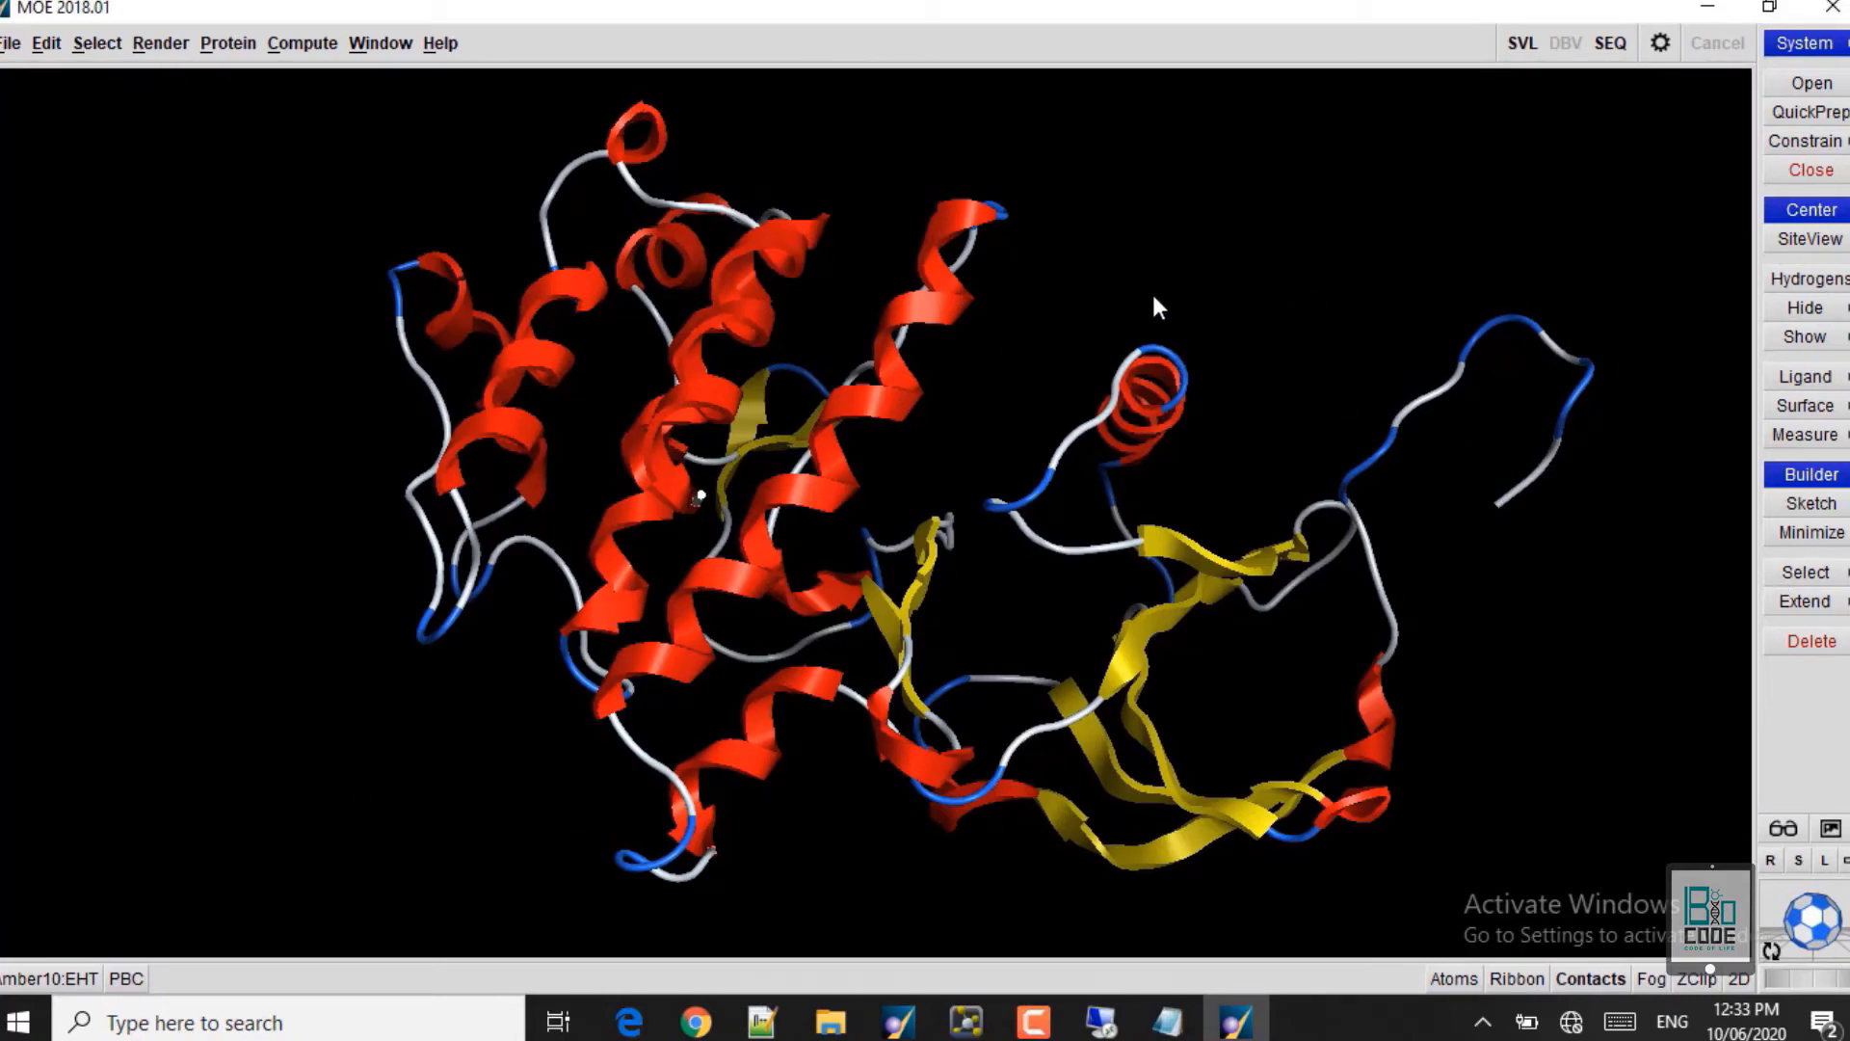
click(1817, 116)
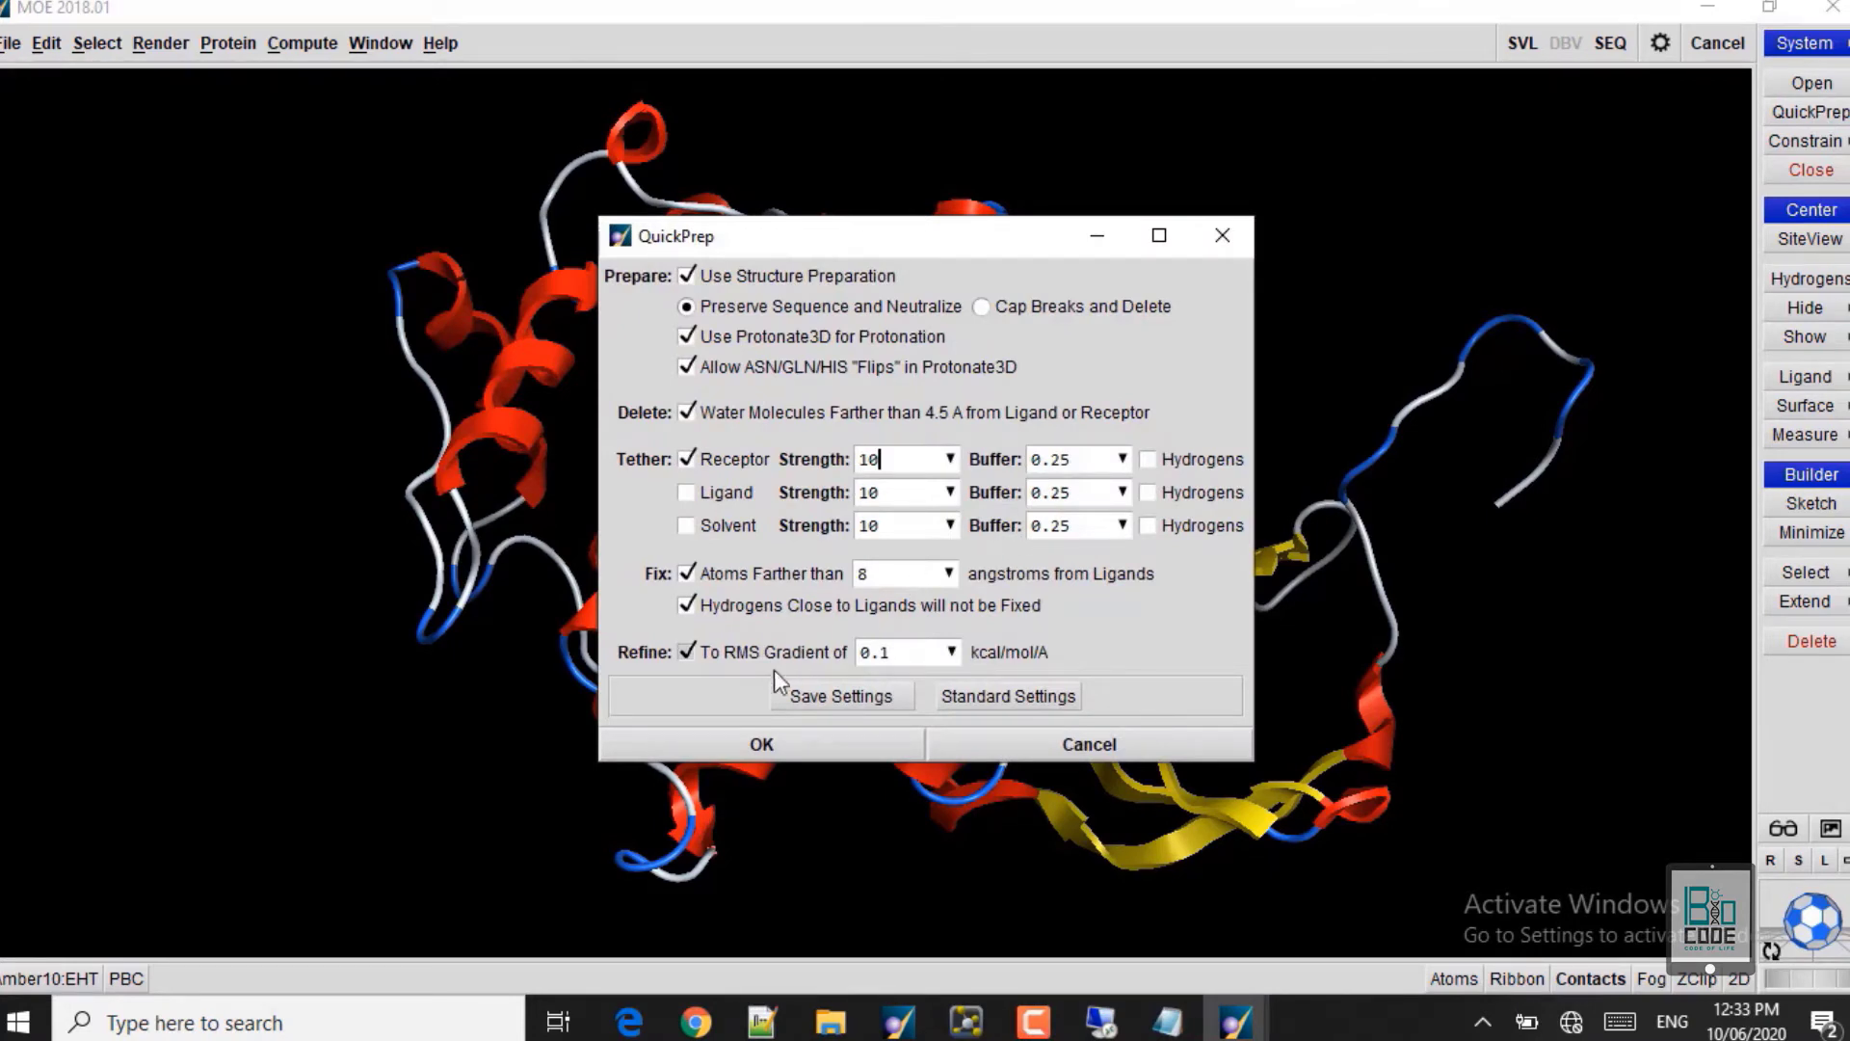
click(718, 755)
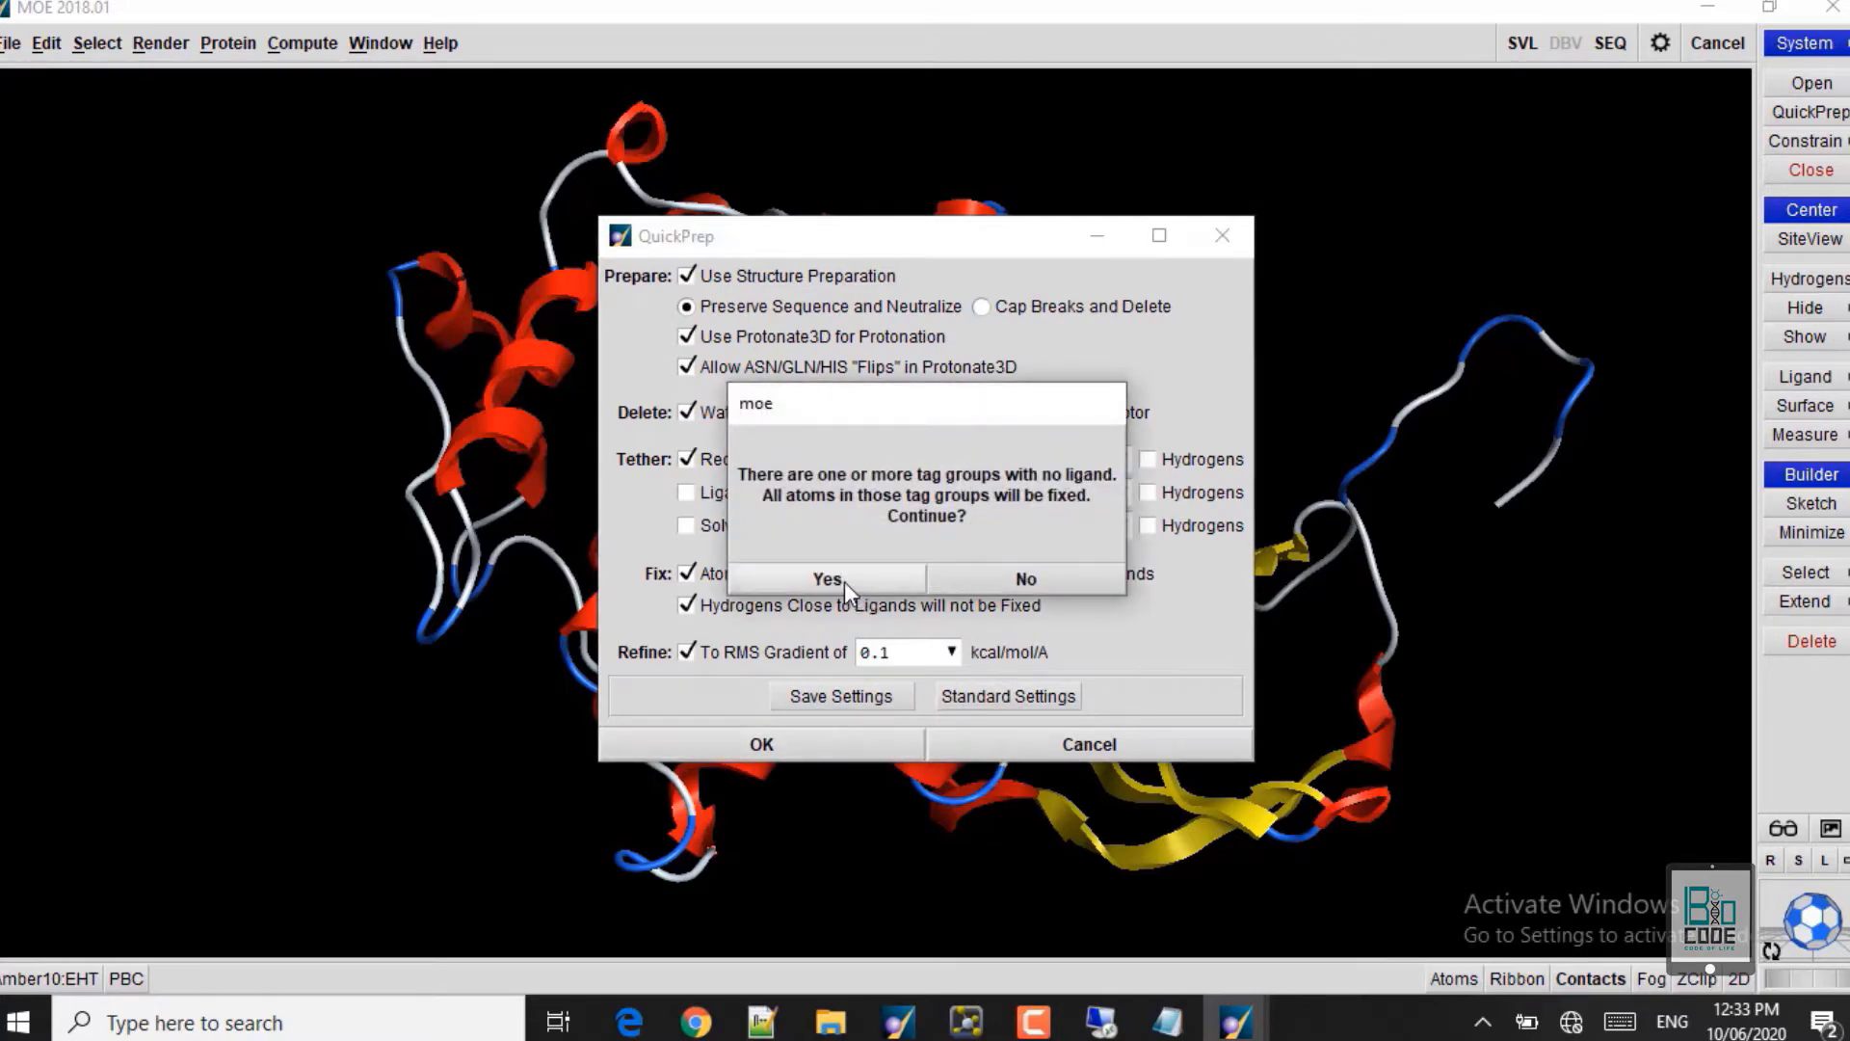
click(844, 581)
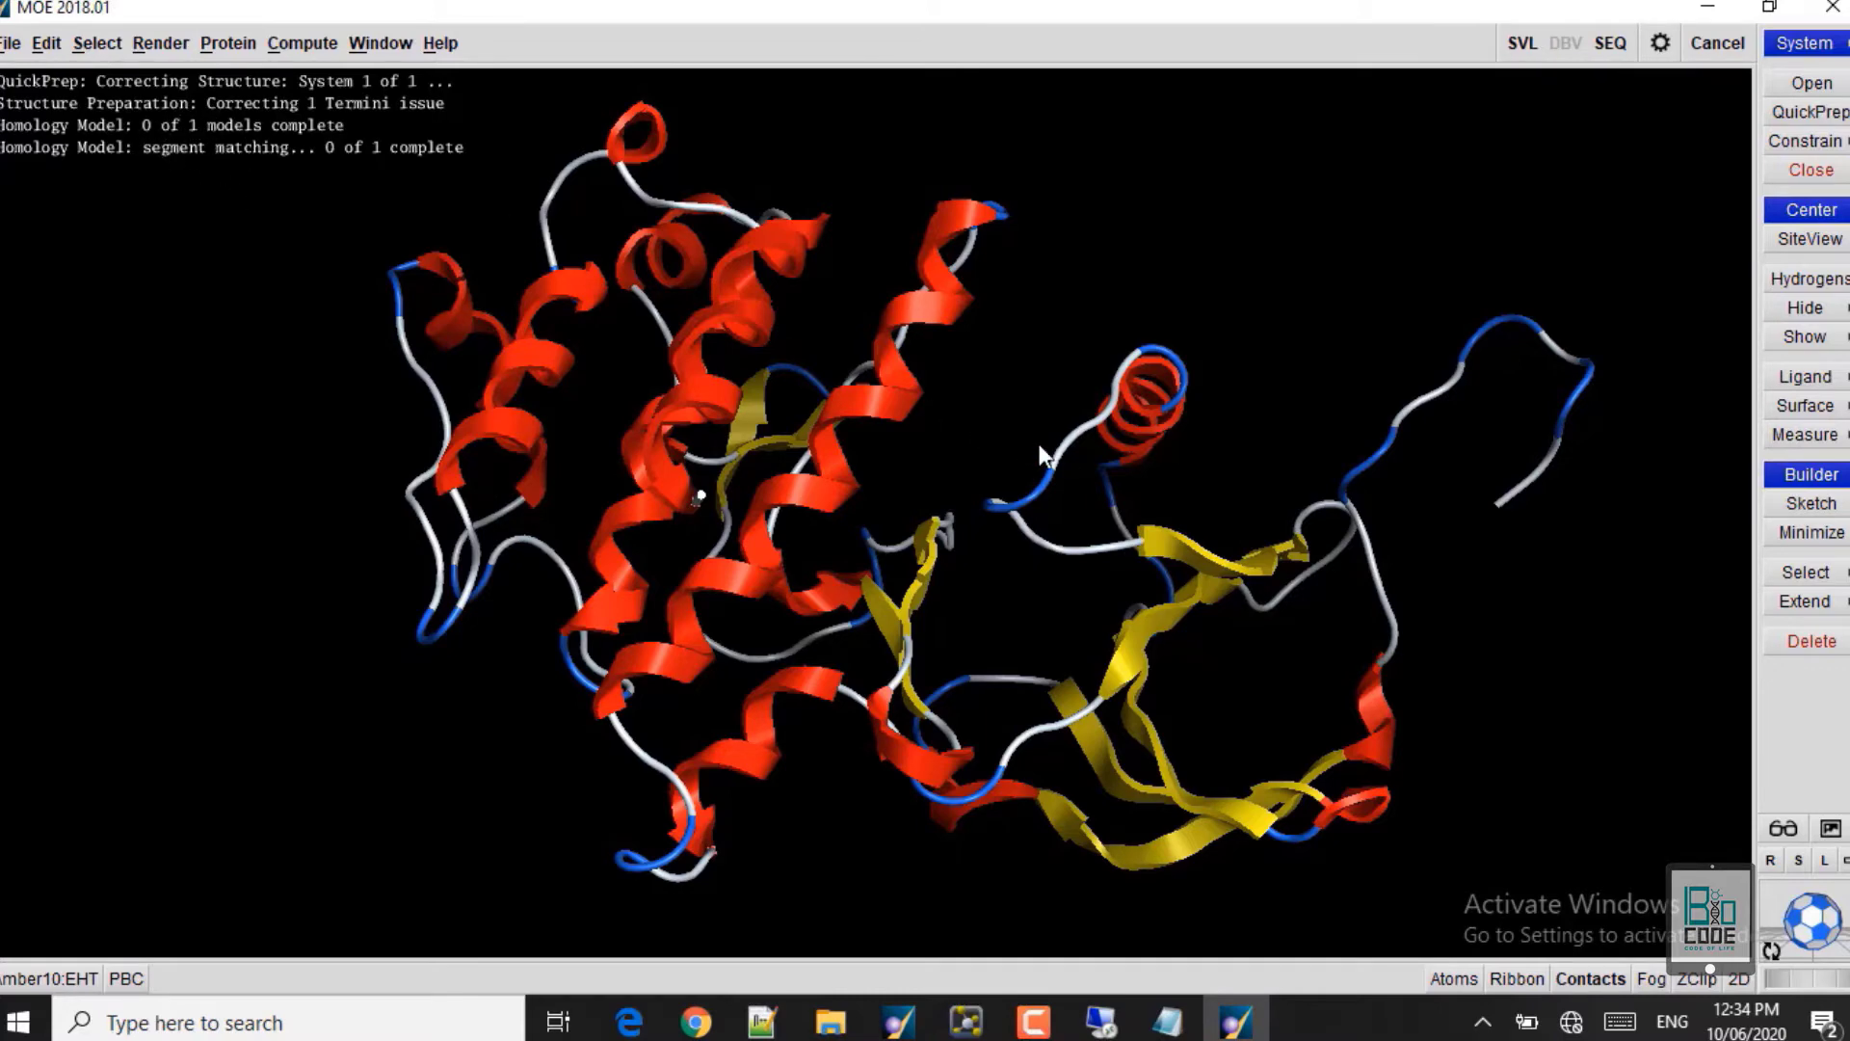
drag(1816, 933, 1762, 898)
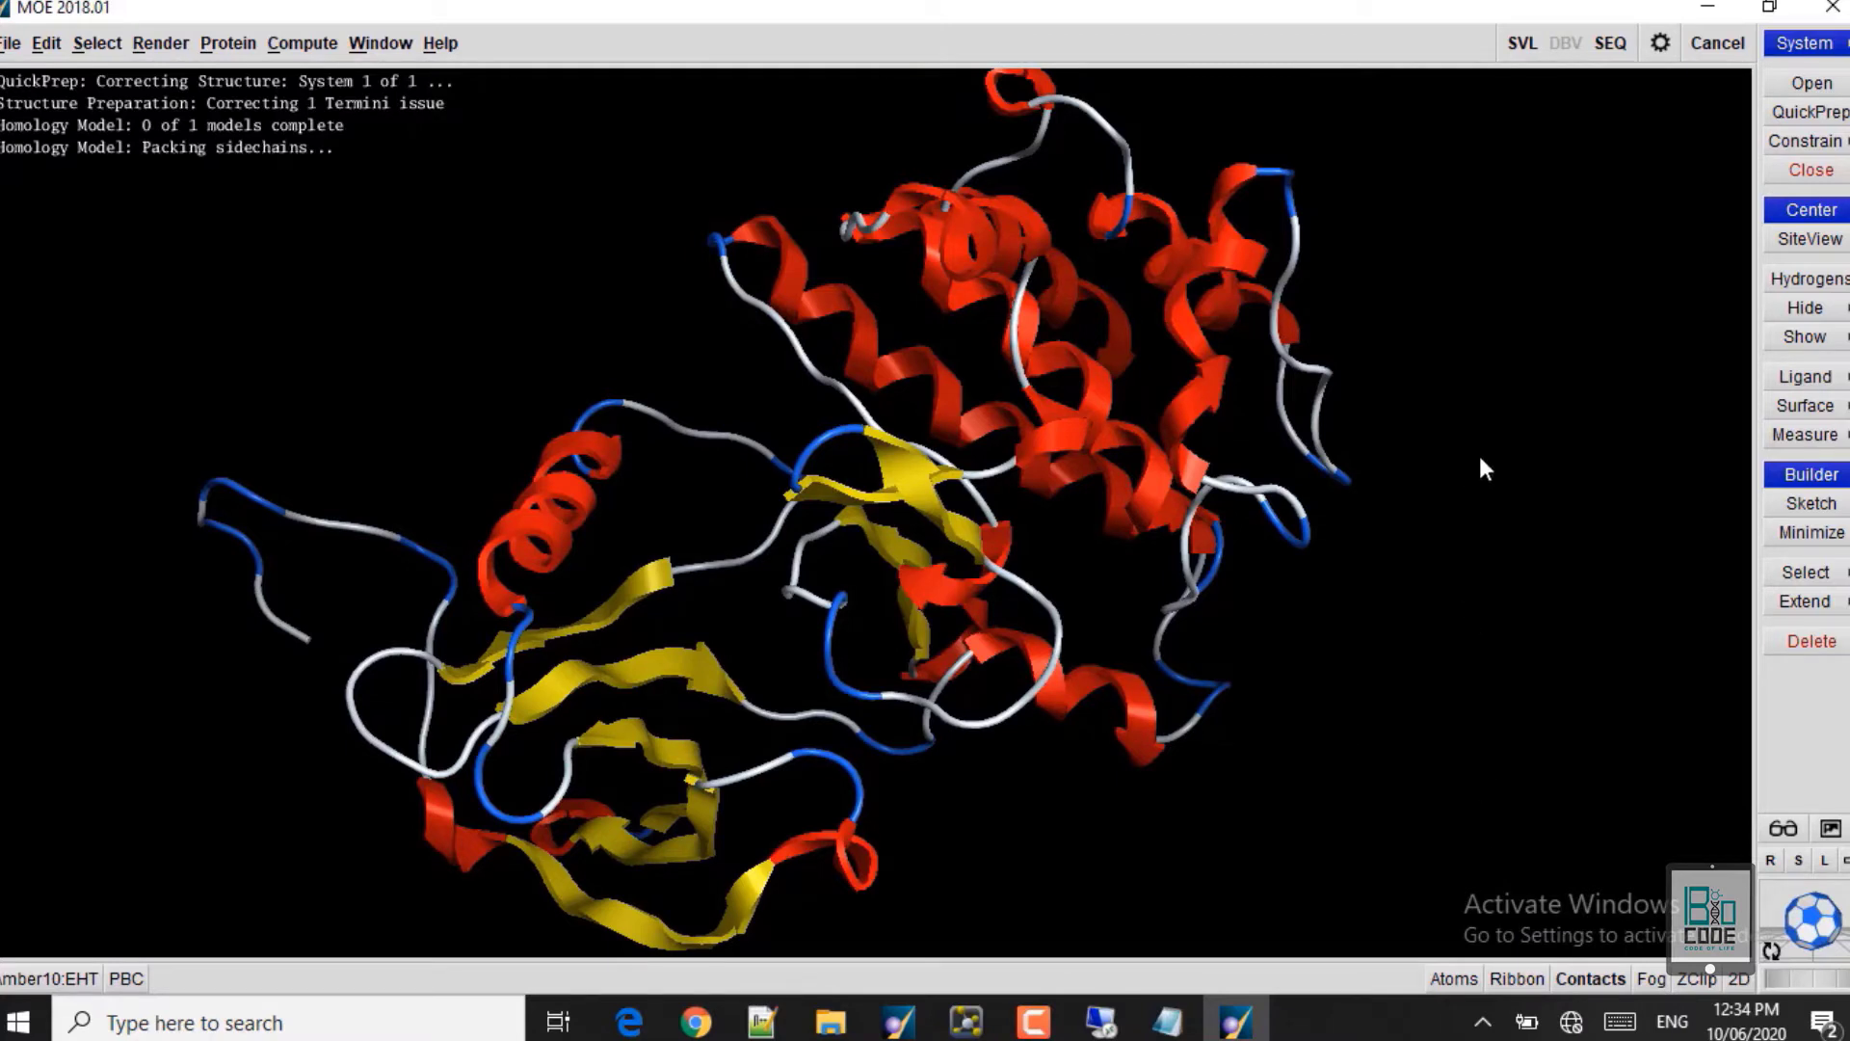
Step: Select Thr272, Met278, Val280, Leu284 to Met290, Gly303, Cys305 and Arg307 in the Sequence Editor, clear the selection and close the editor
click(1619, 51)
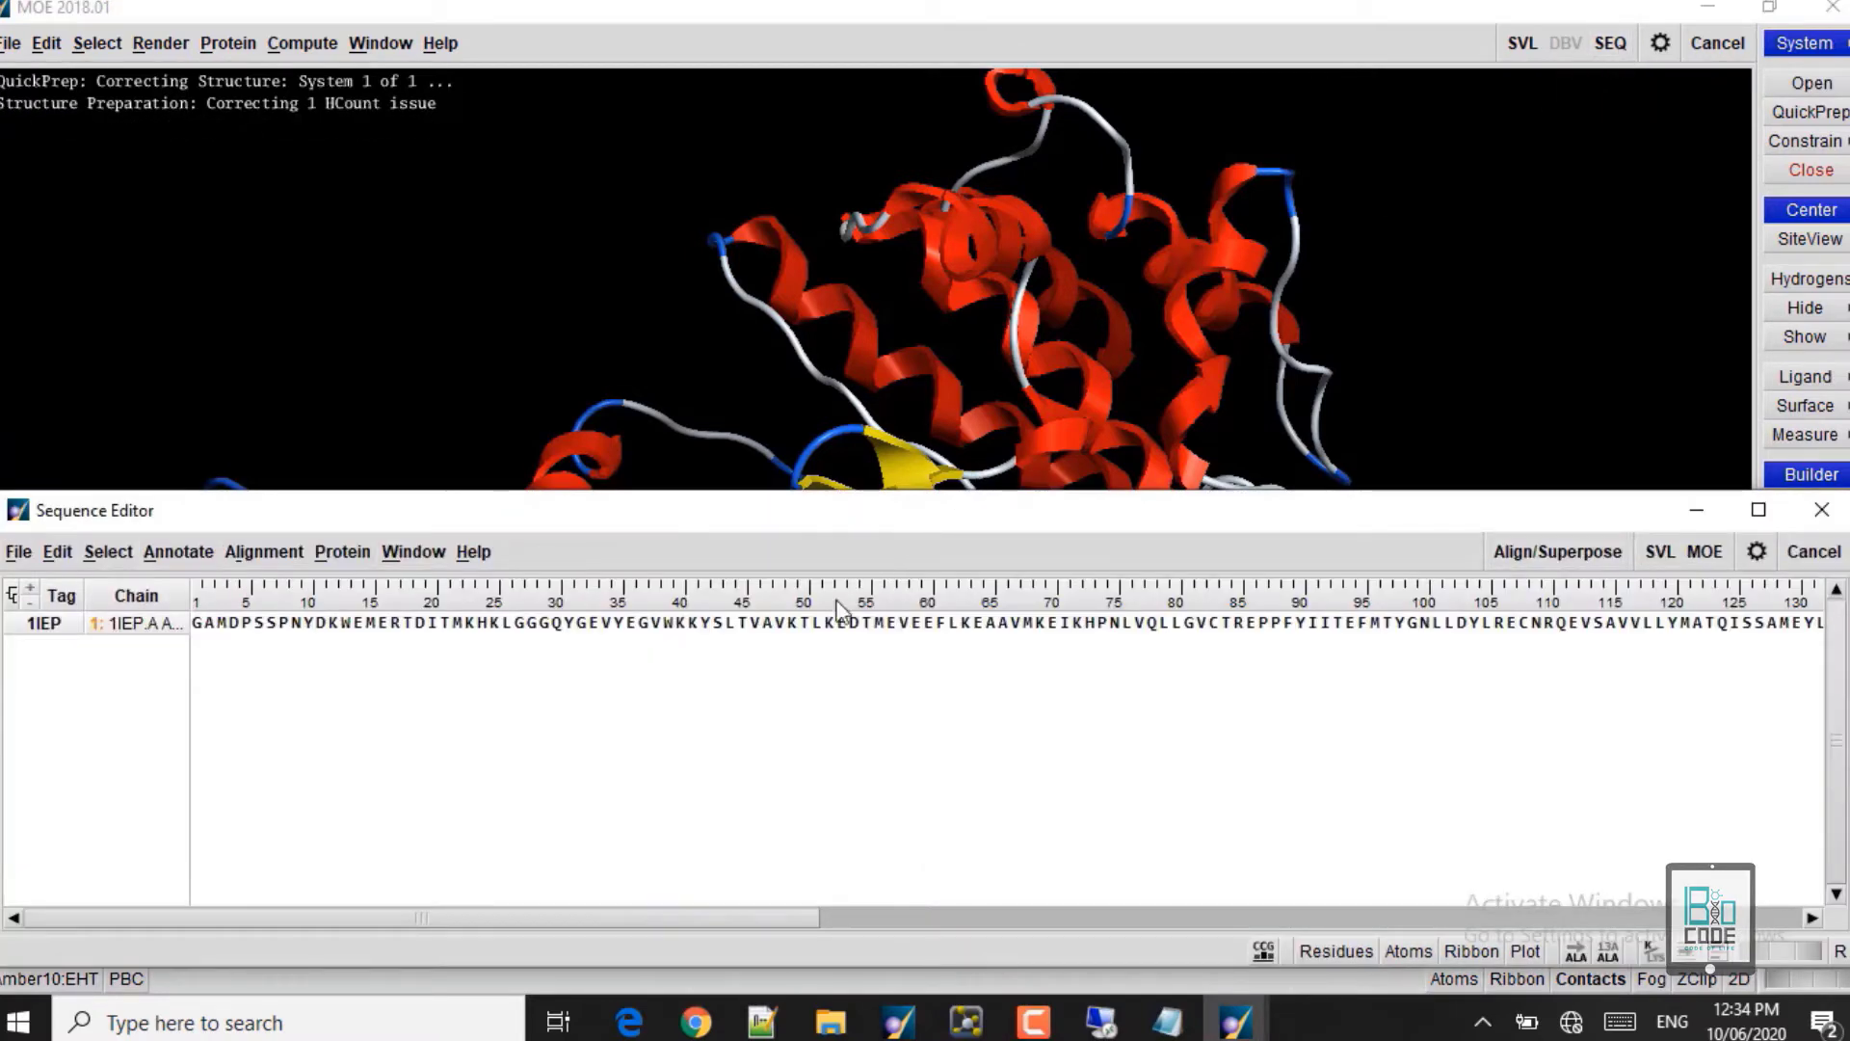
click(802, 625)
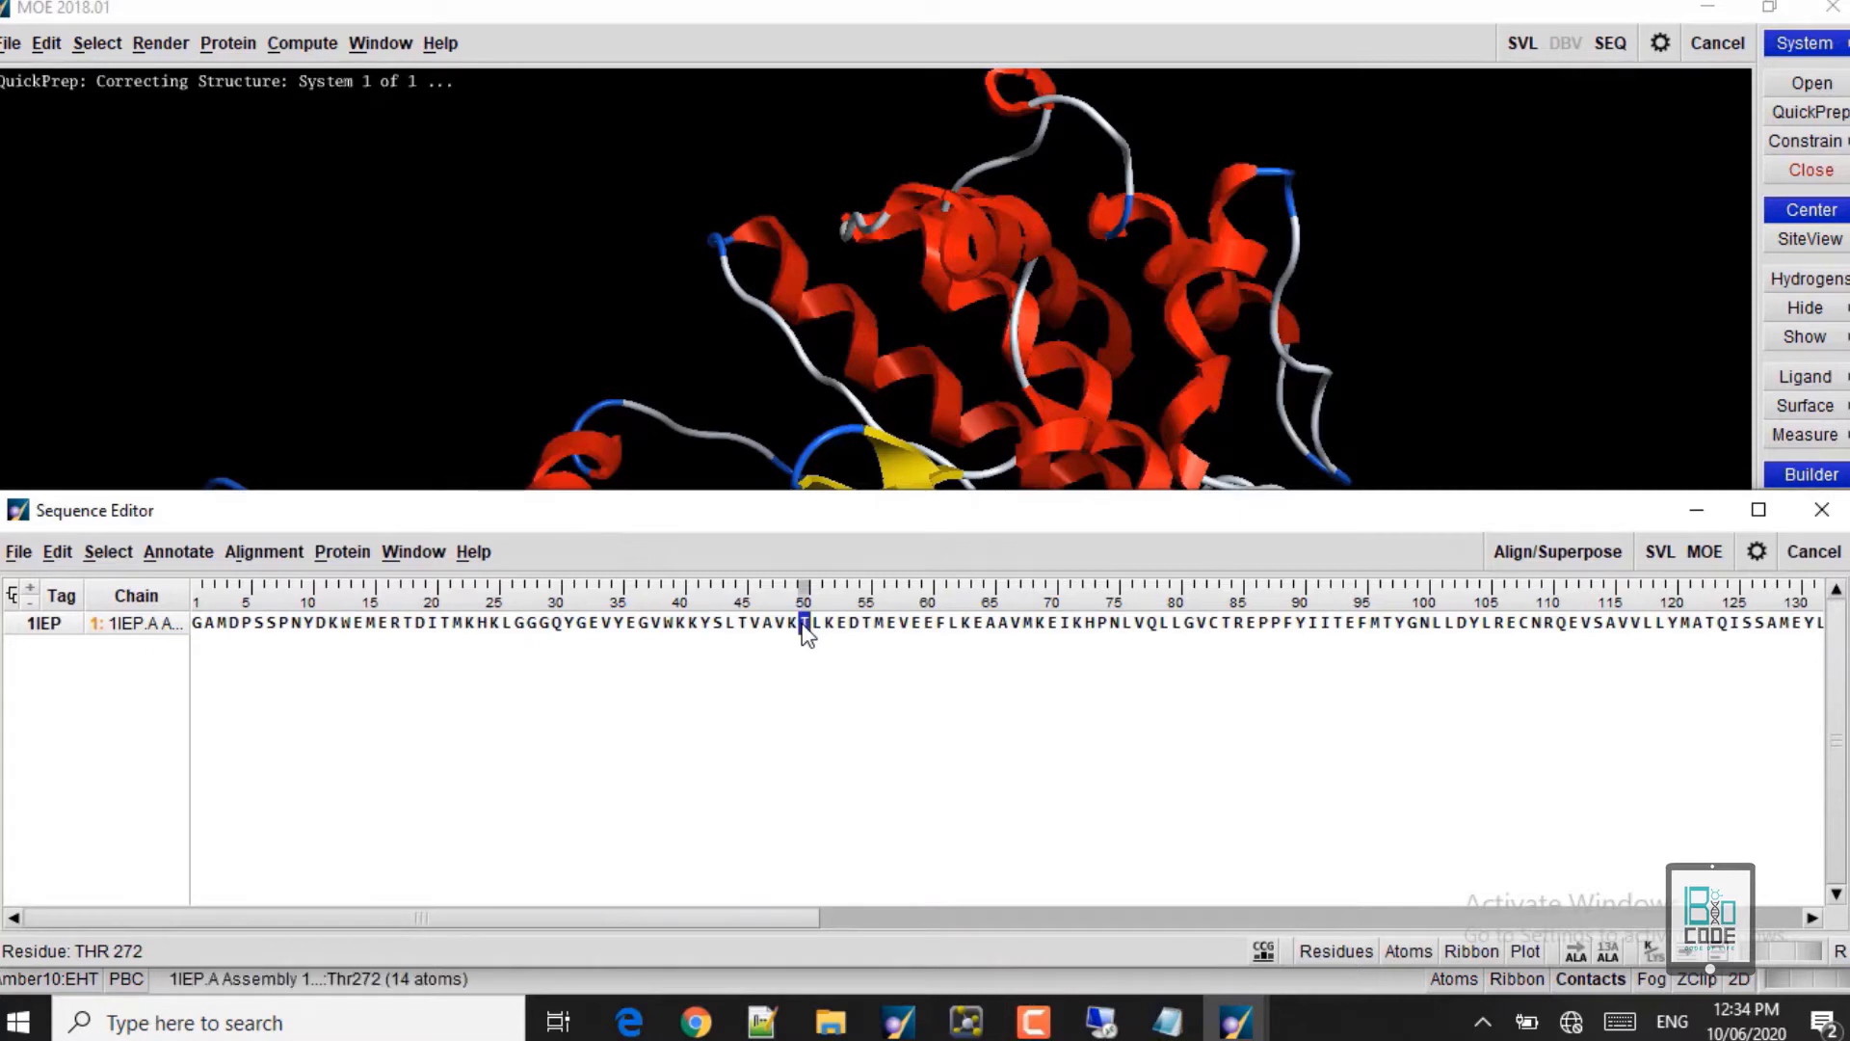
ctrl+click(878, 624)
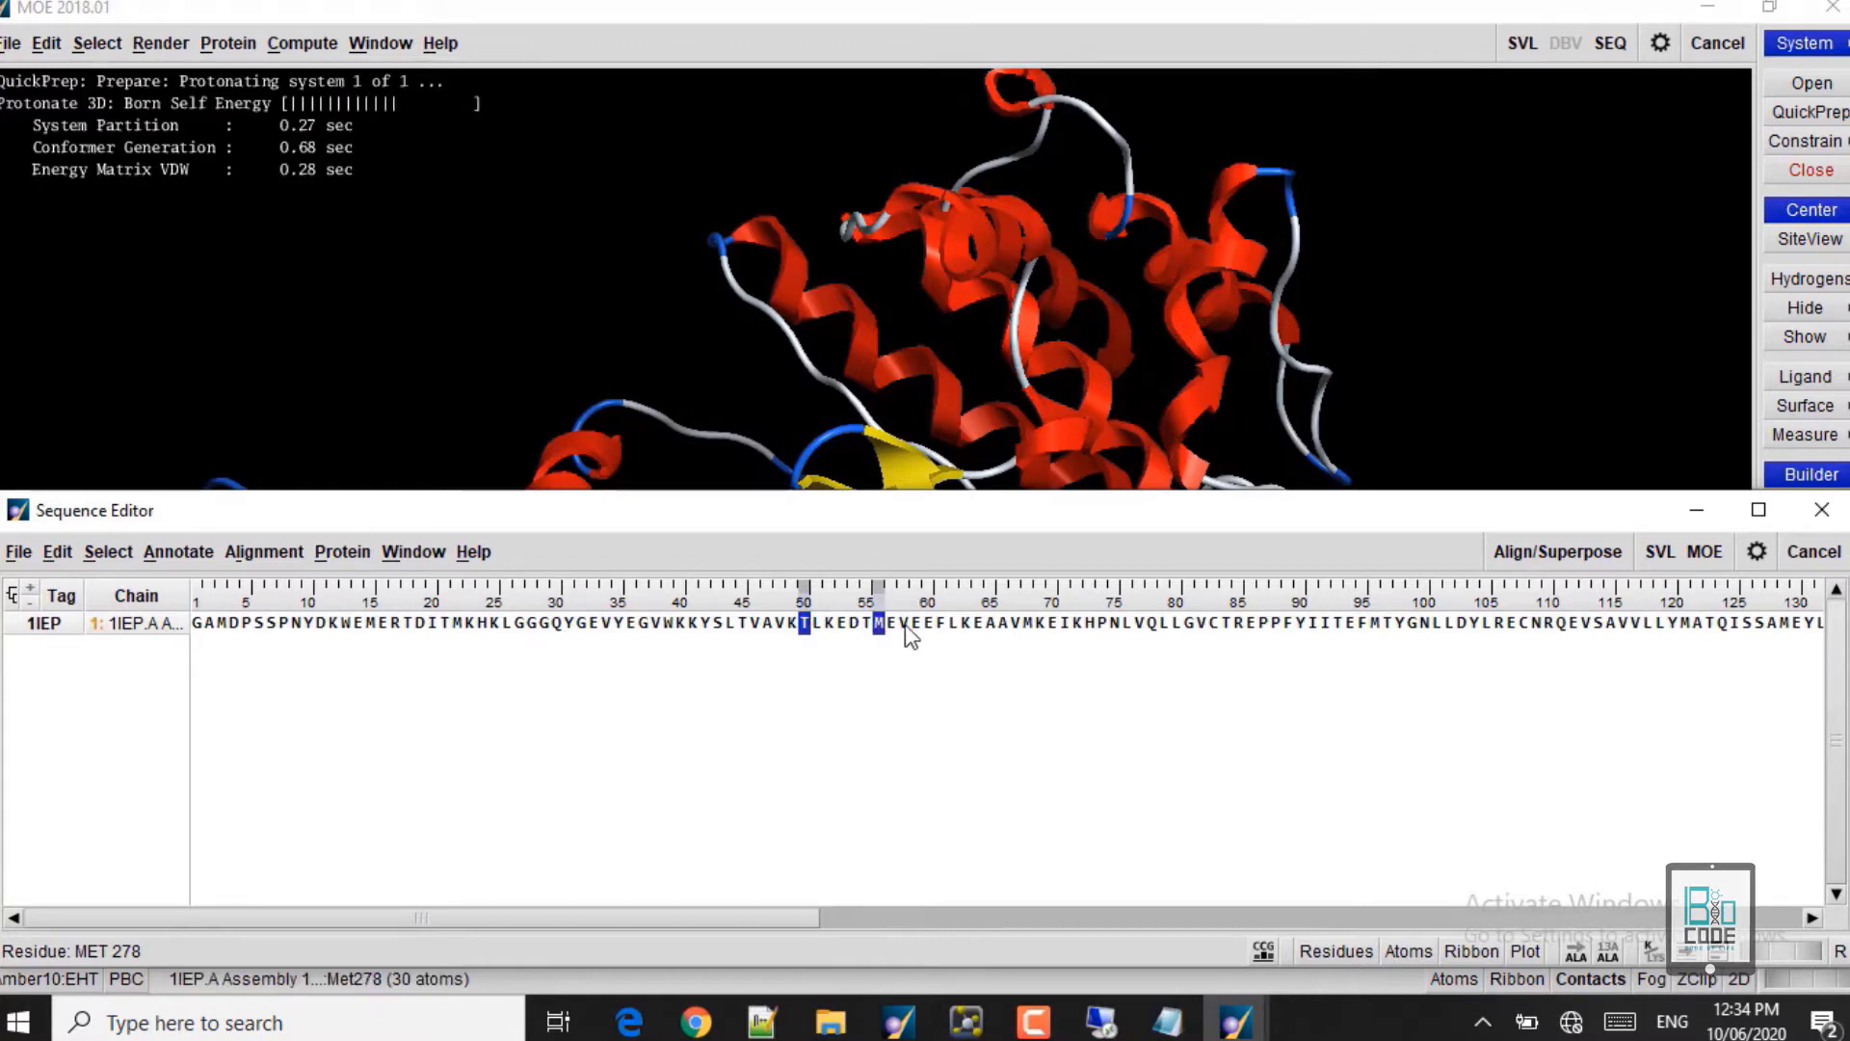
ctrl+click(904, 623)
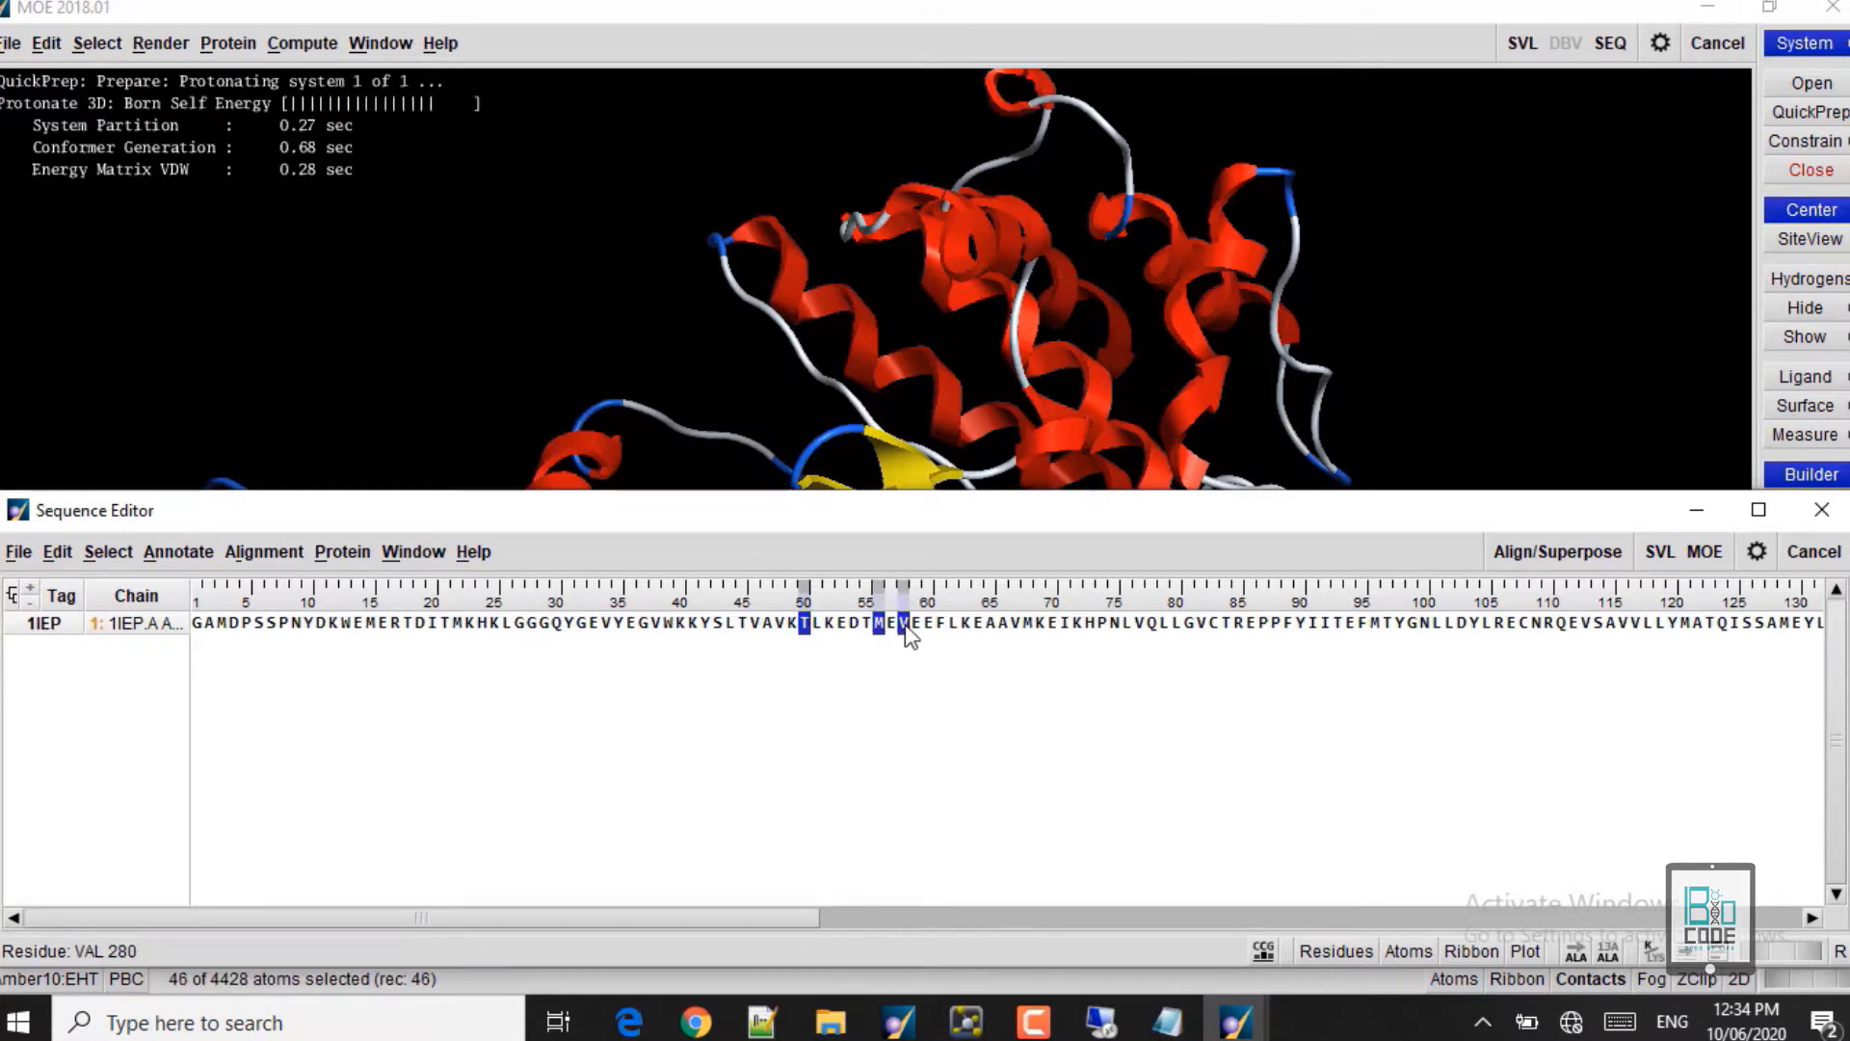
ctrl+click(953, 623)
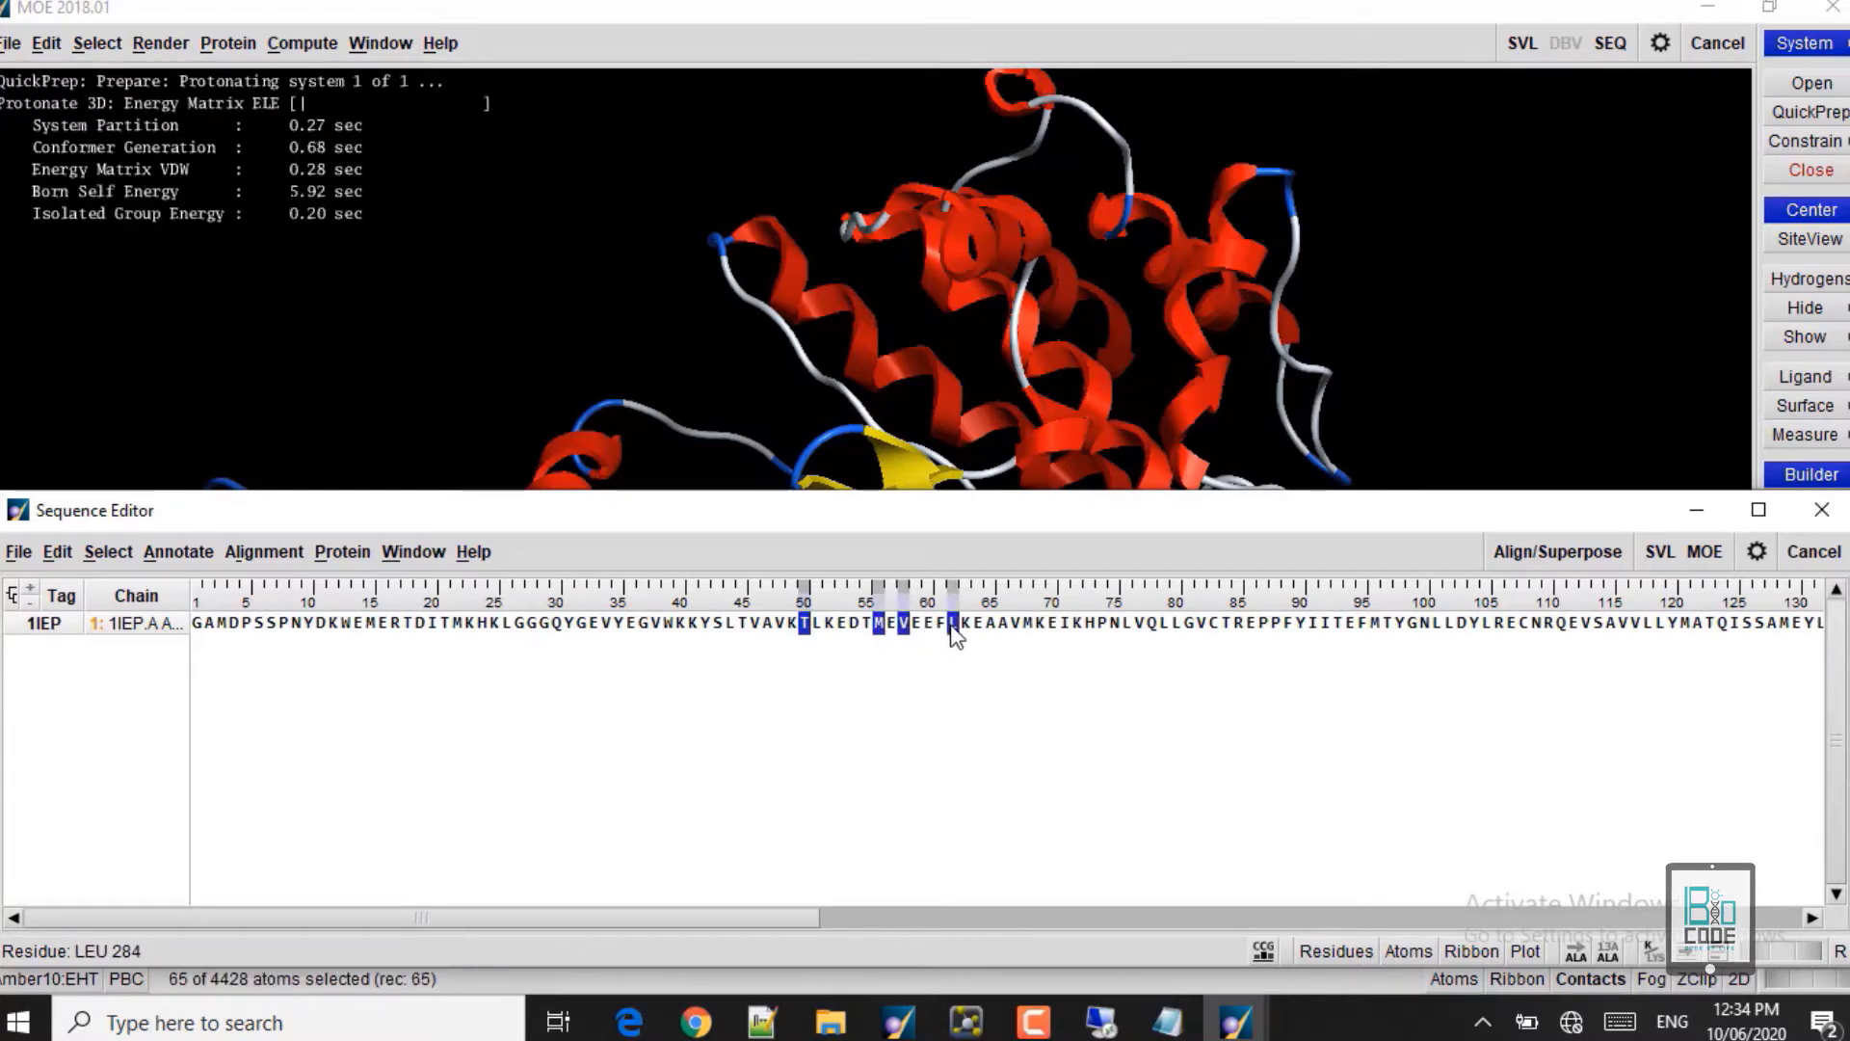
shift+click(1028, 624)
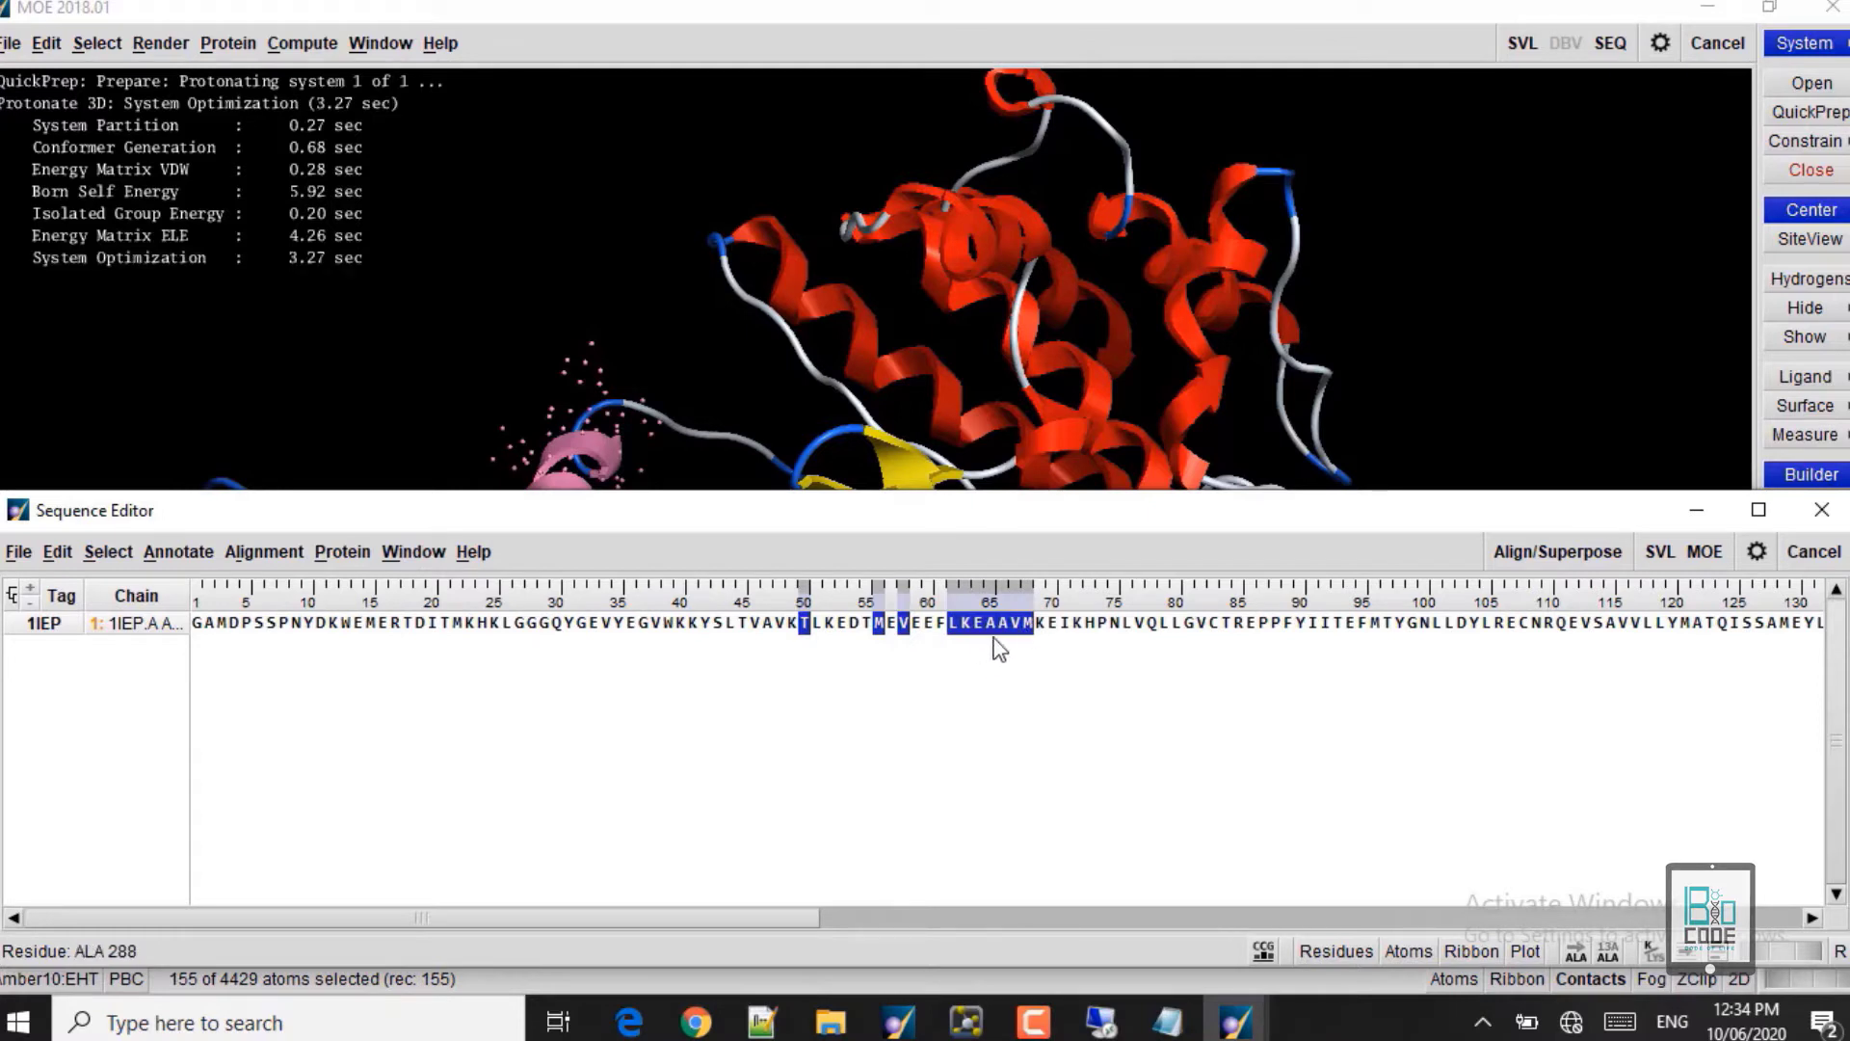
ctrl+click(1189, 624)
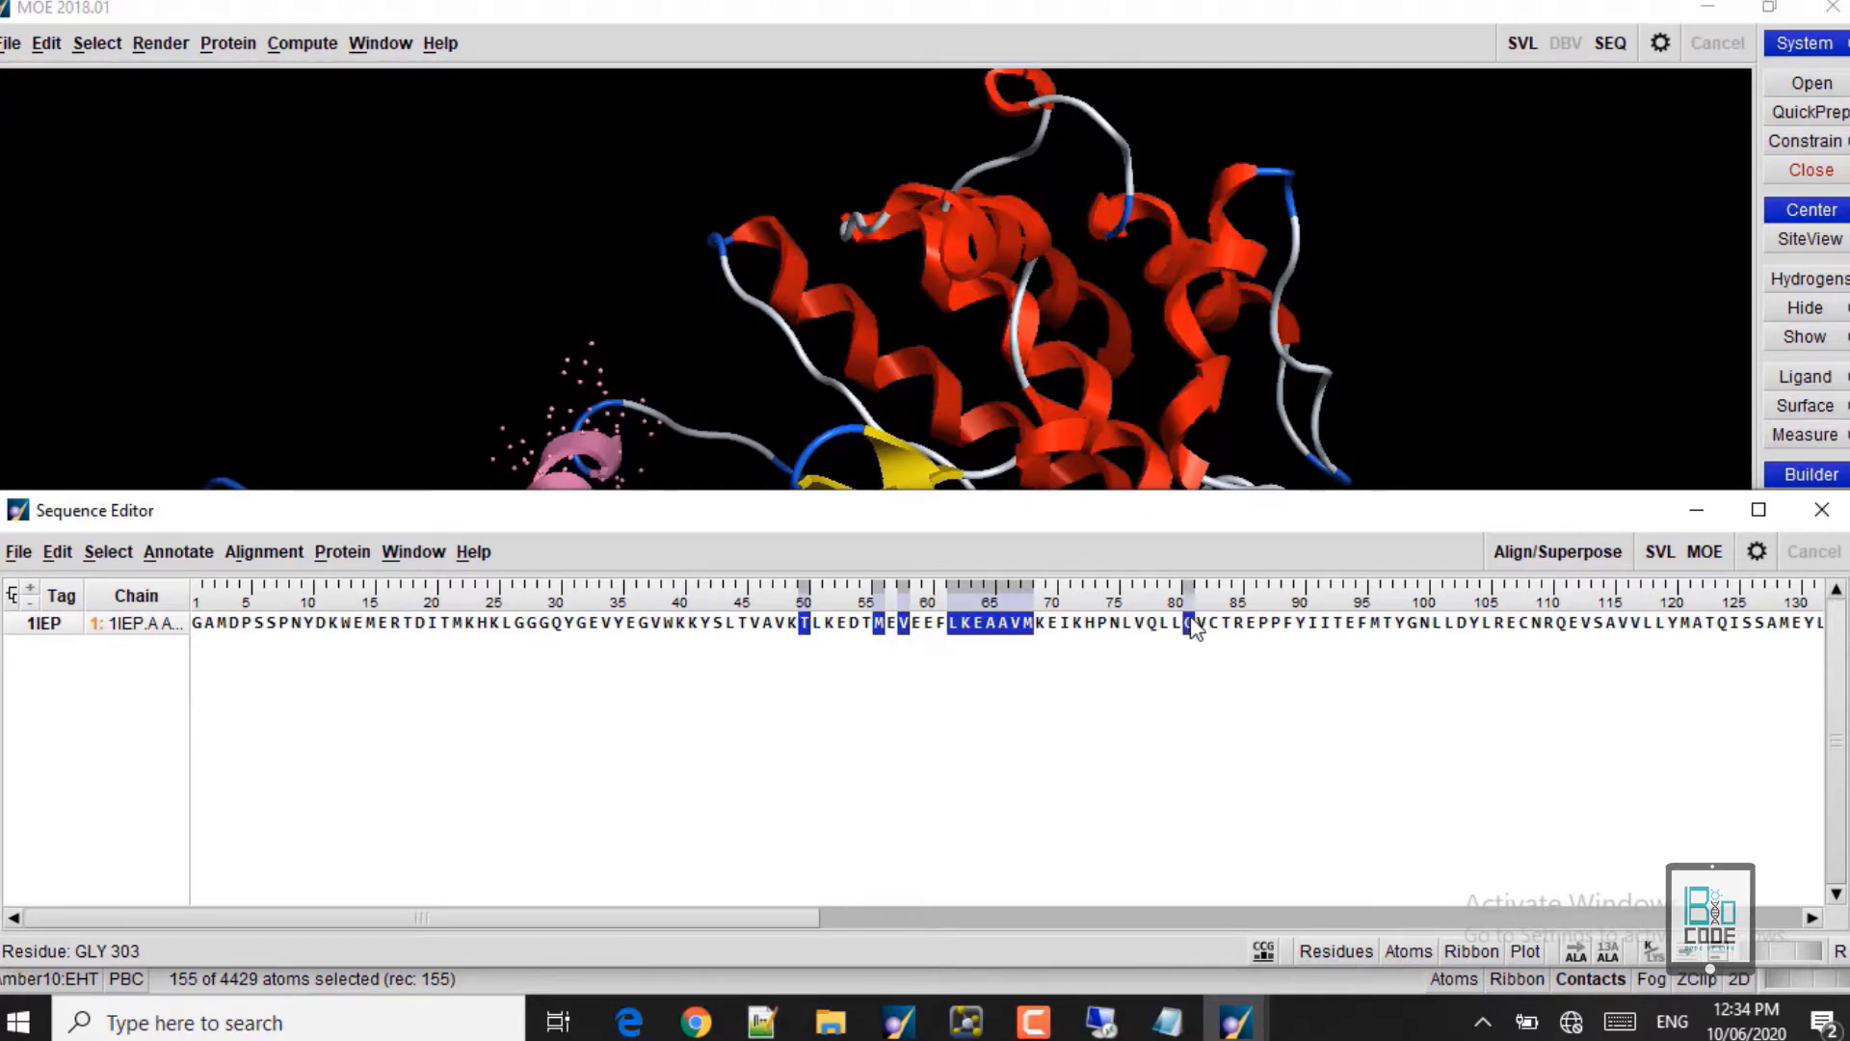
ctrl+click(1213, 624)
ctrl+click(1238, 626)
click(1076, 723)
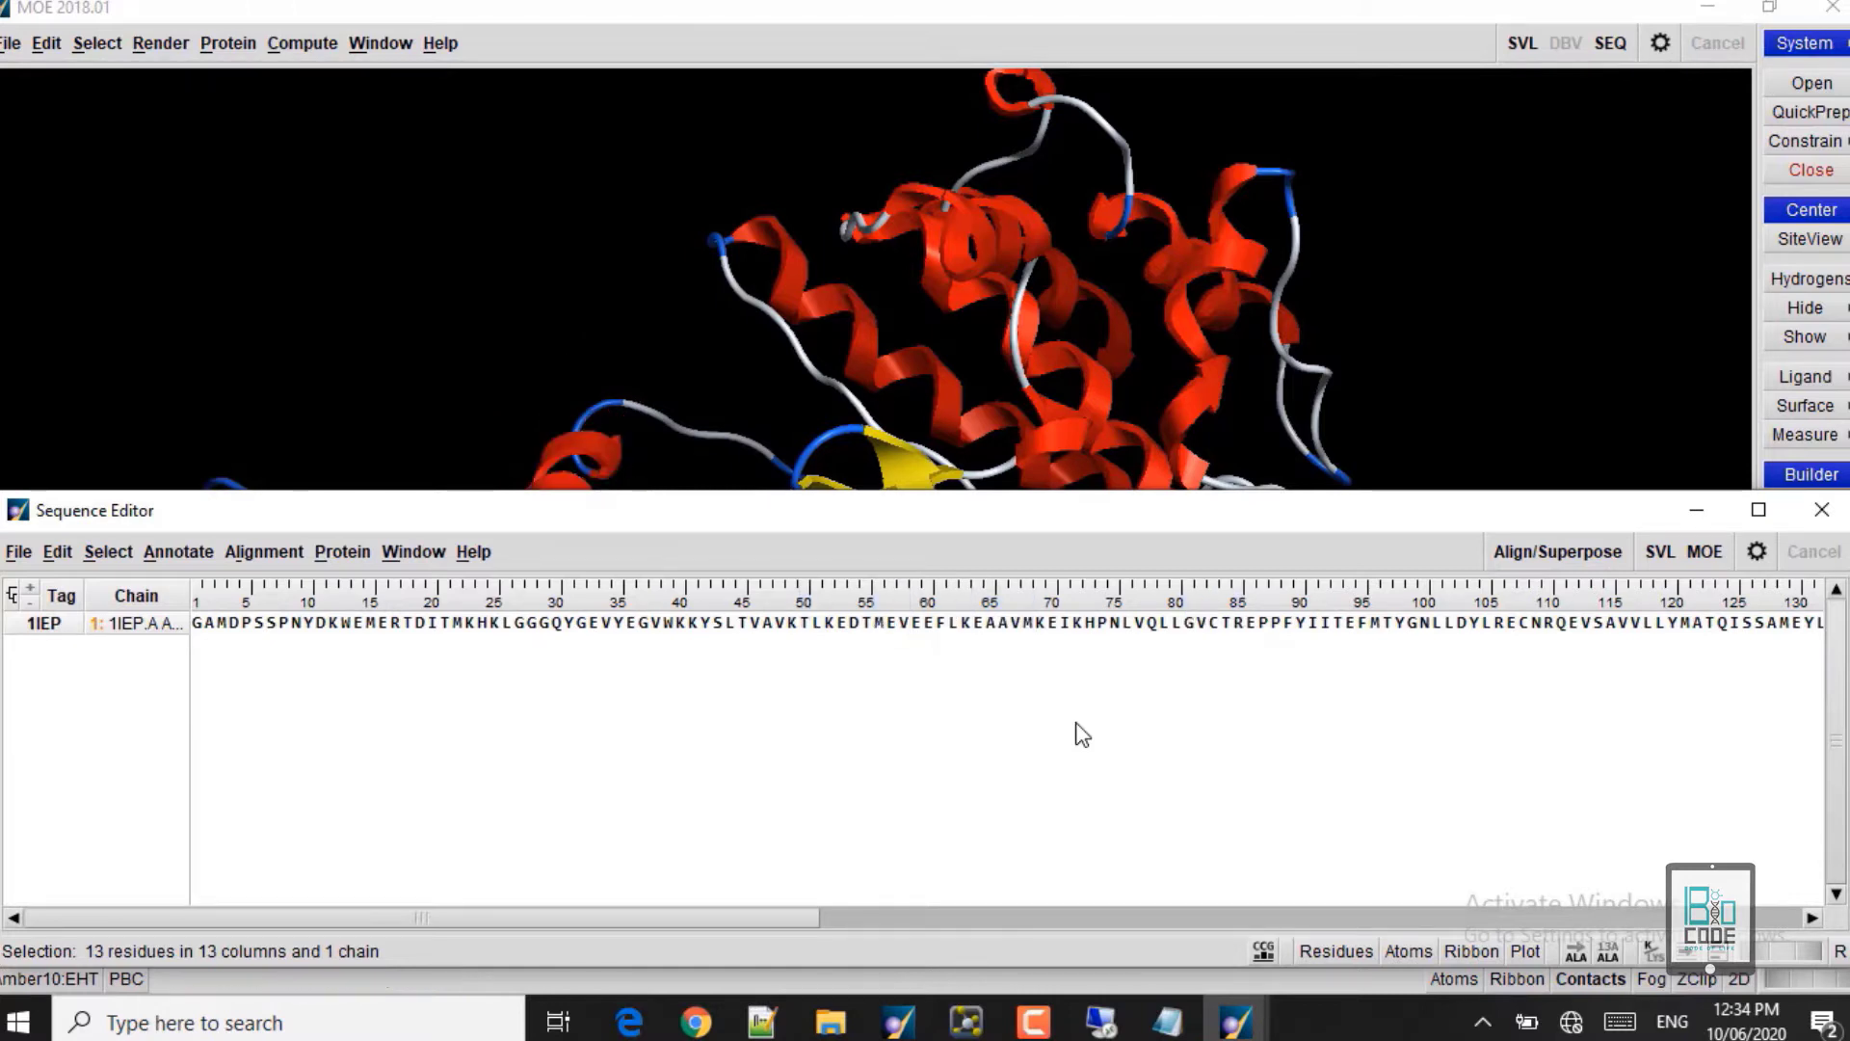
click(1838, 511)
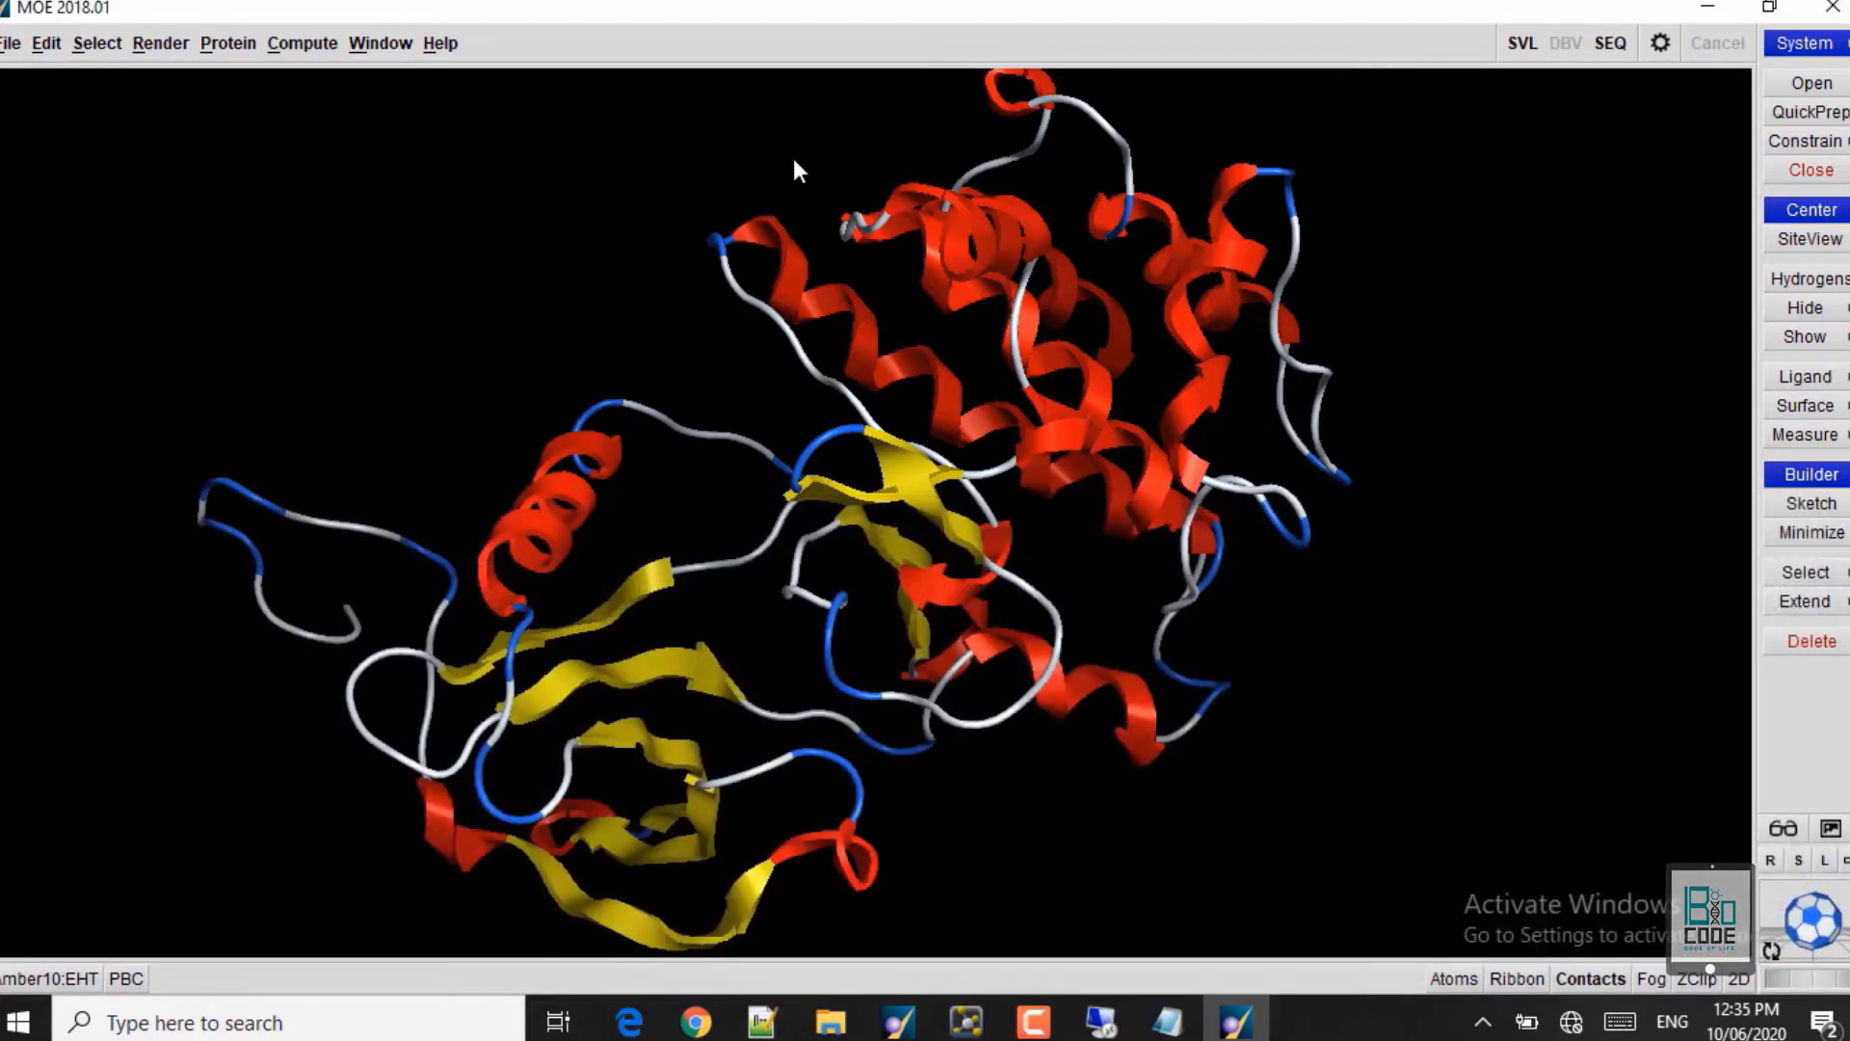
Step: Run Site Finder on the 1IEP atoms to detect binding sites
click(294, 44)
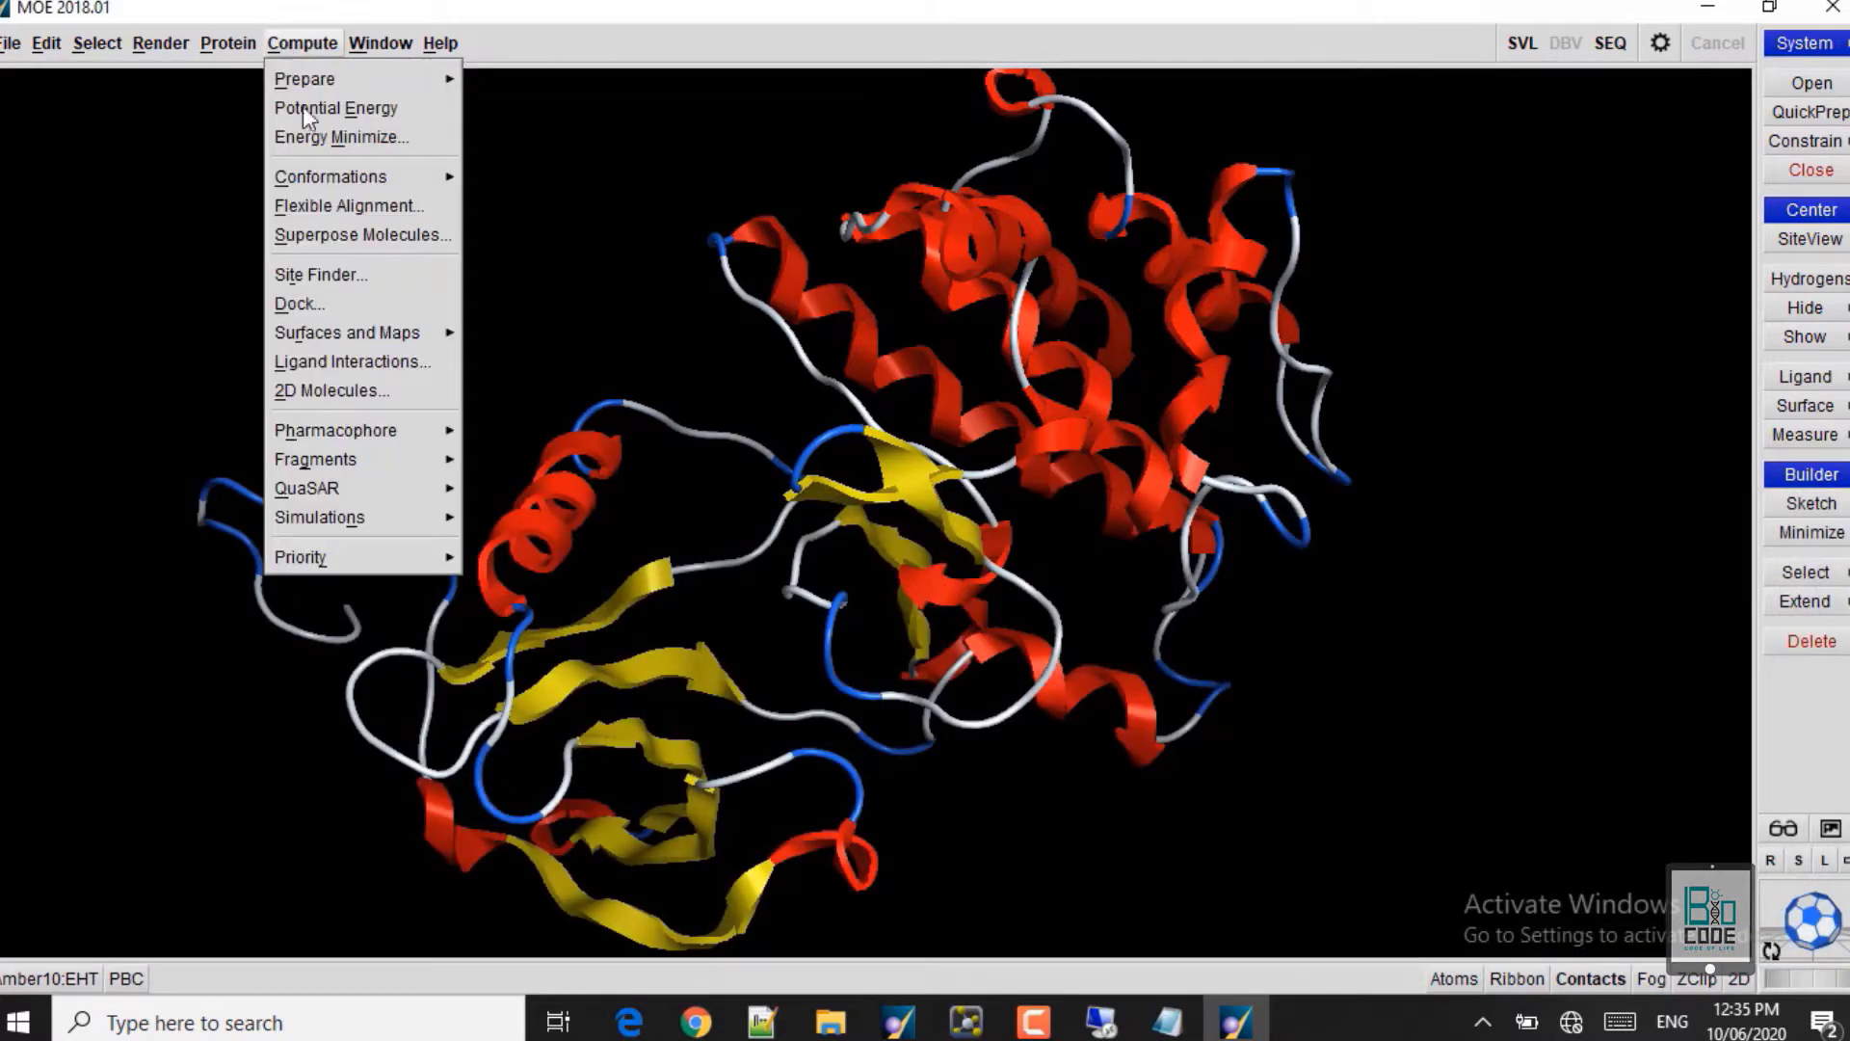
click(318, 276)
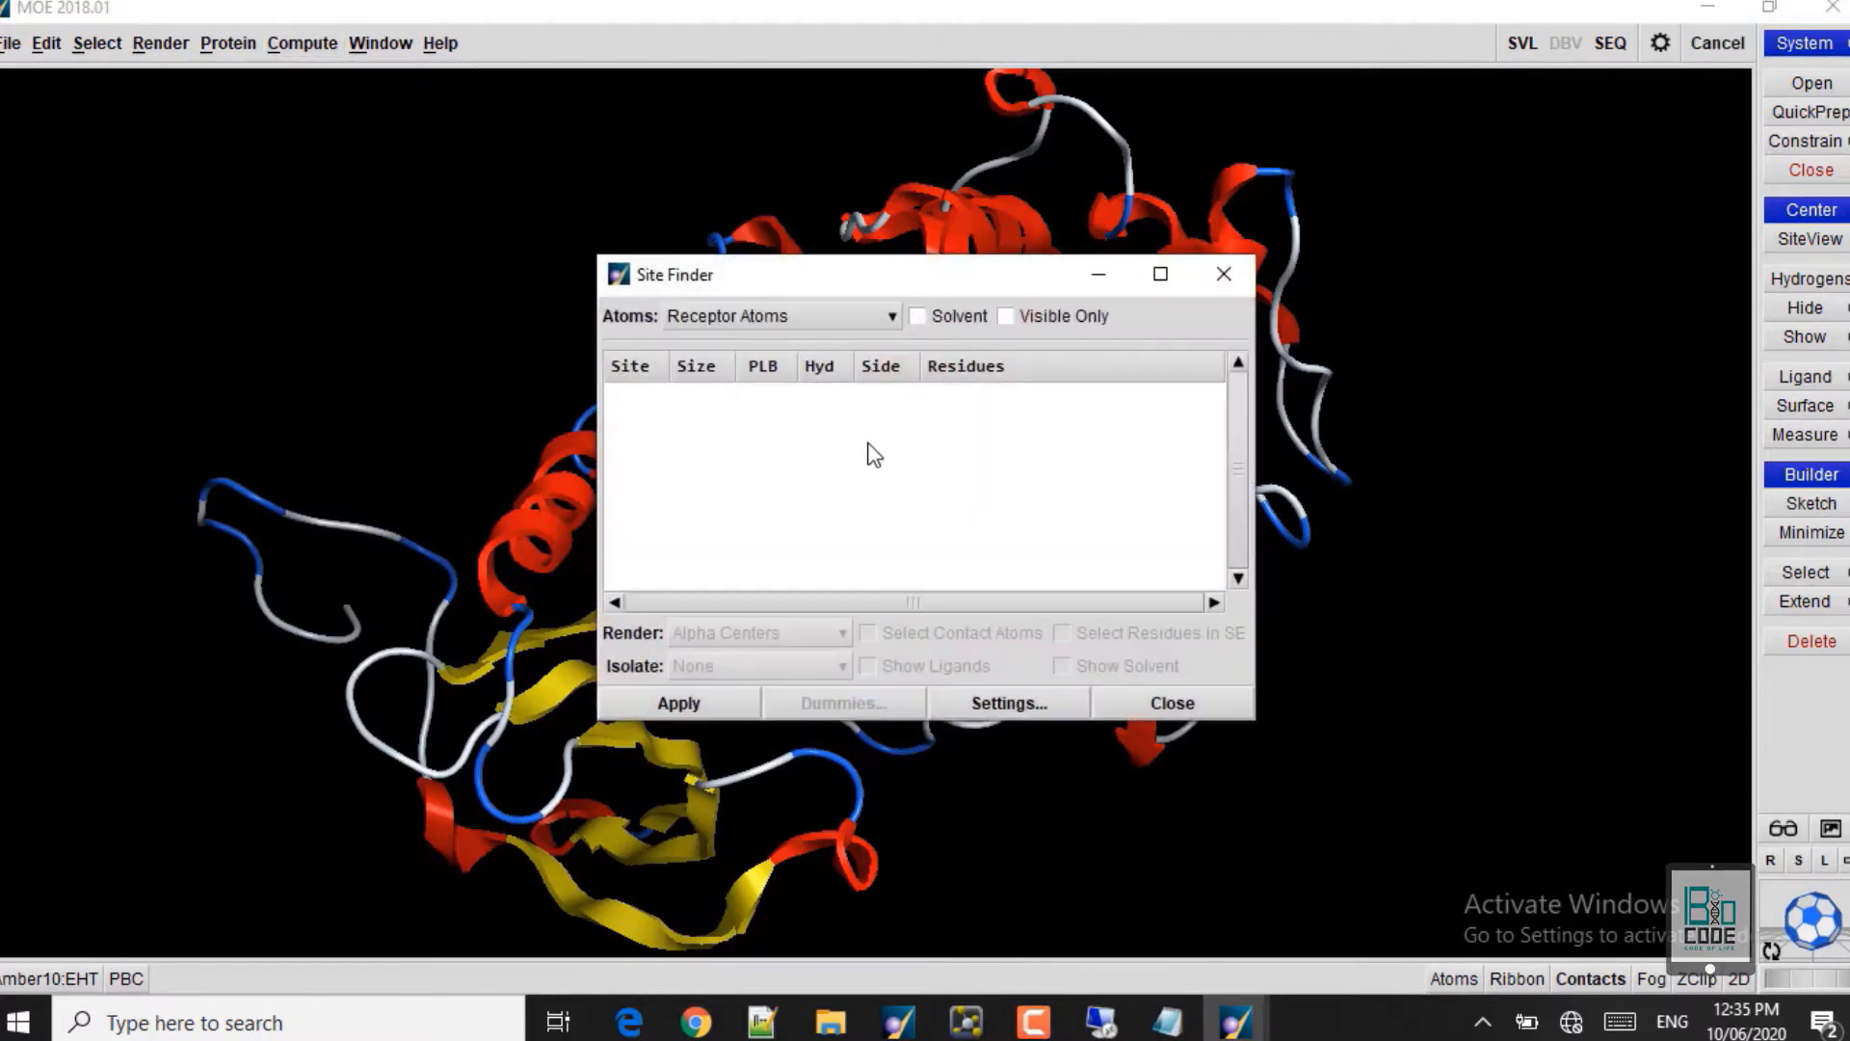
click(838, 314)
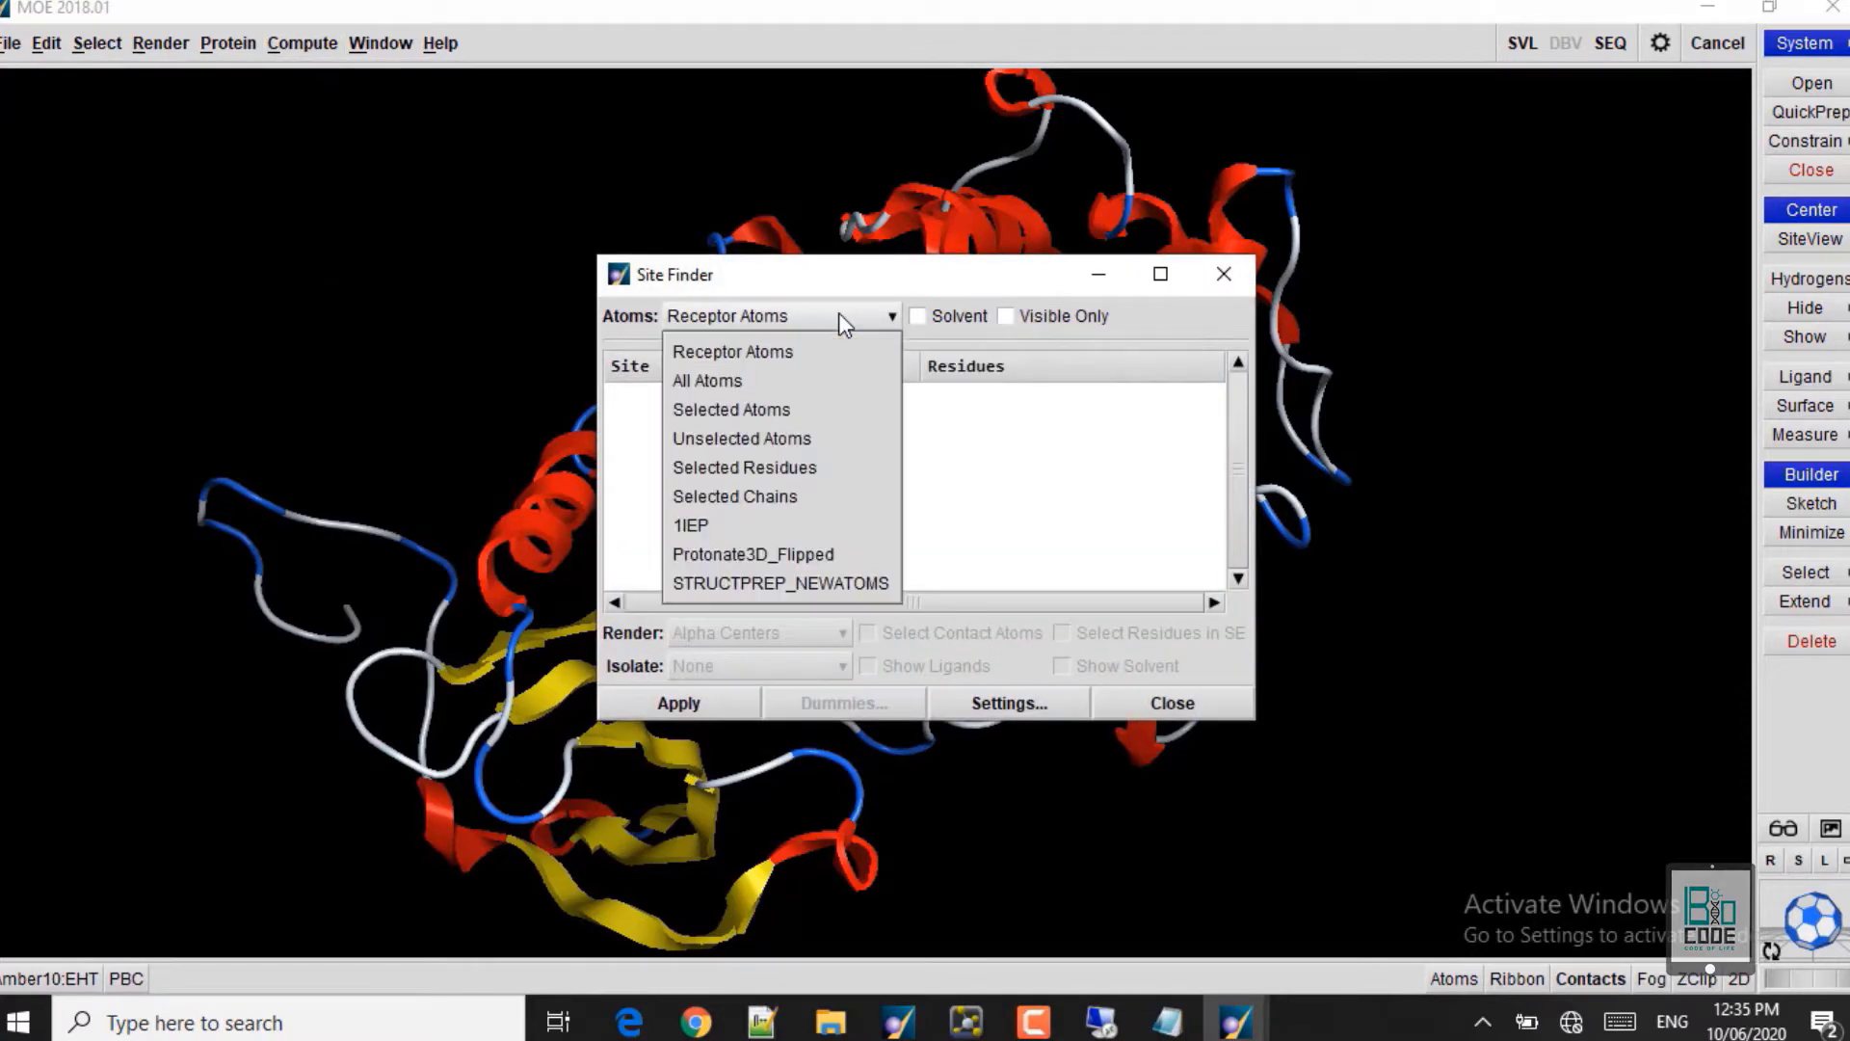
click(723, 526)
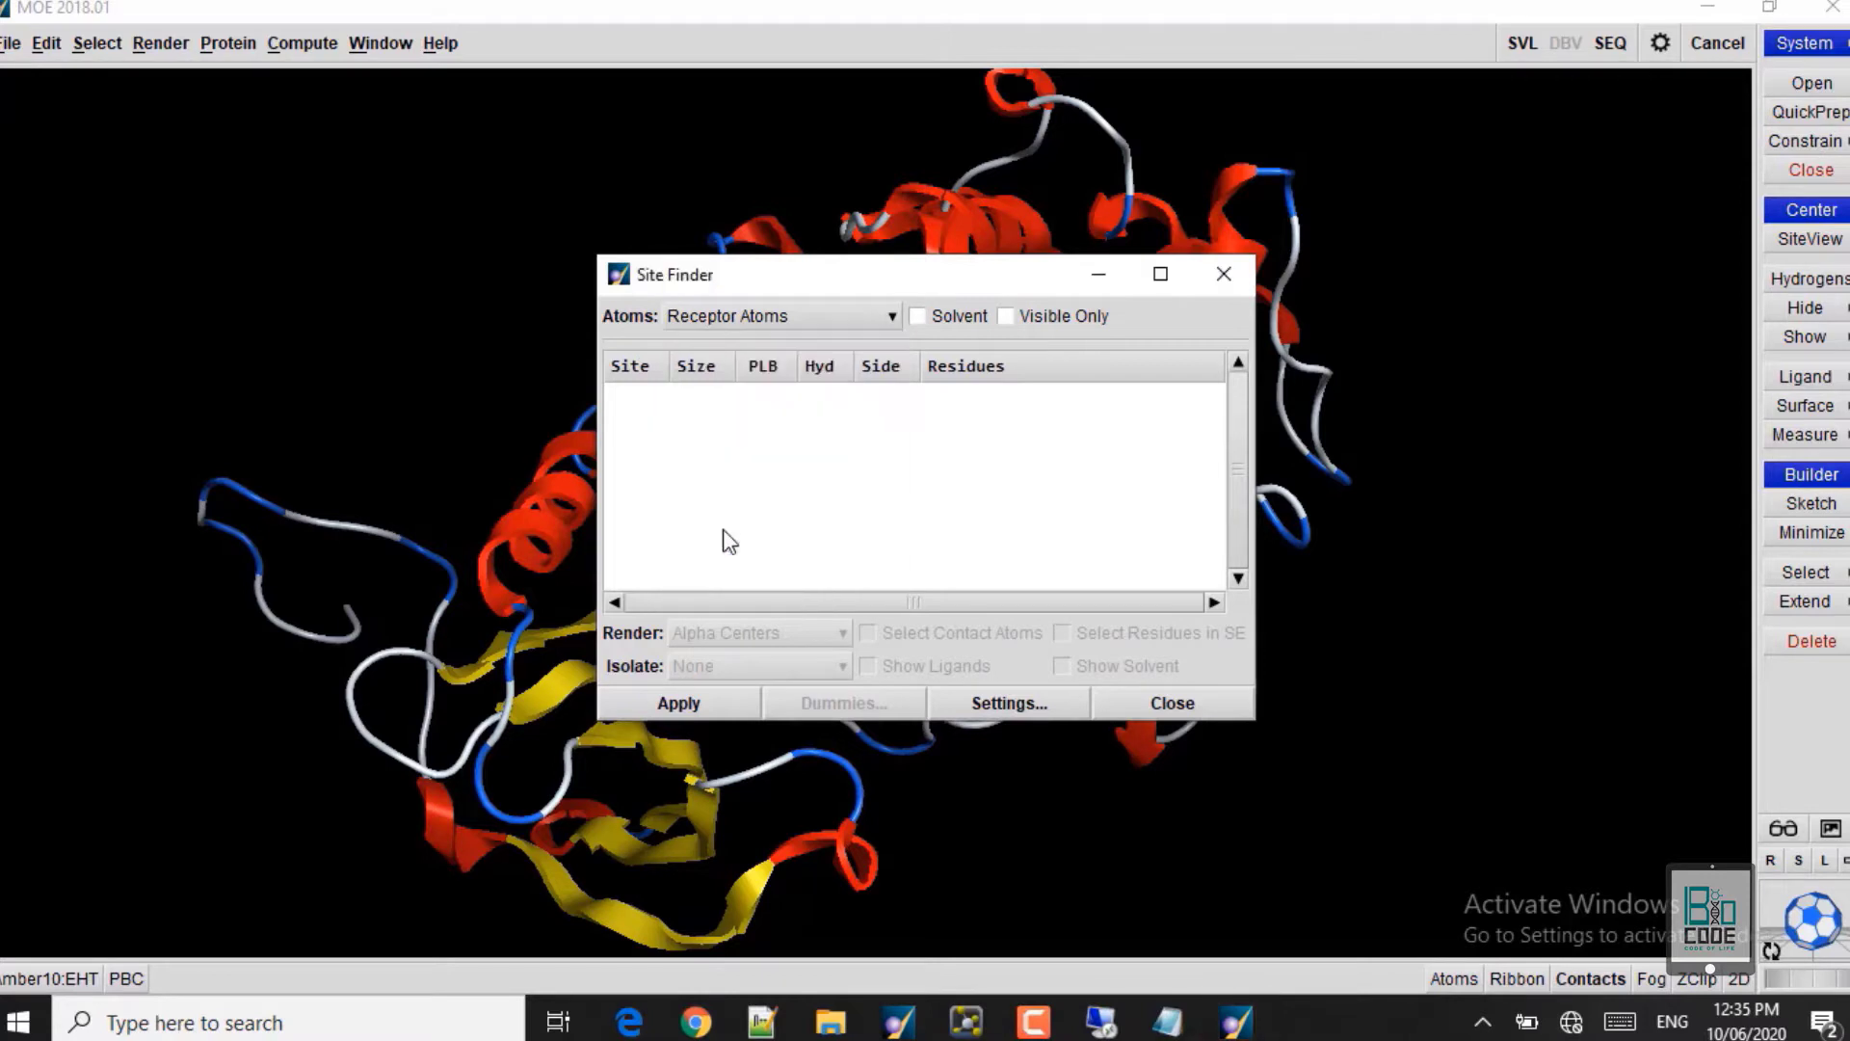
click(644, 704)
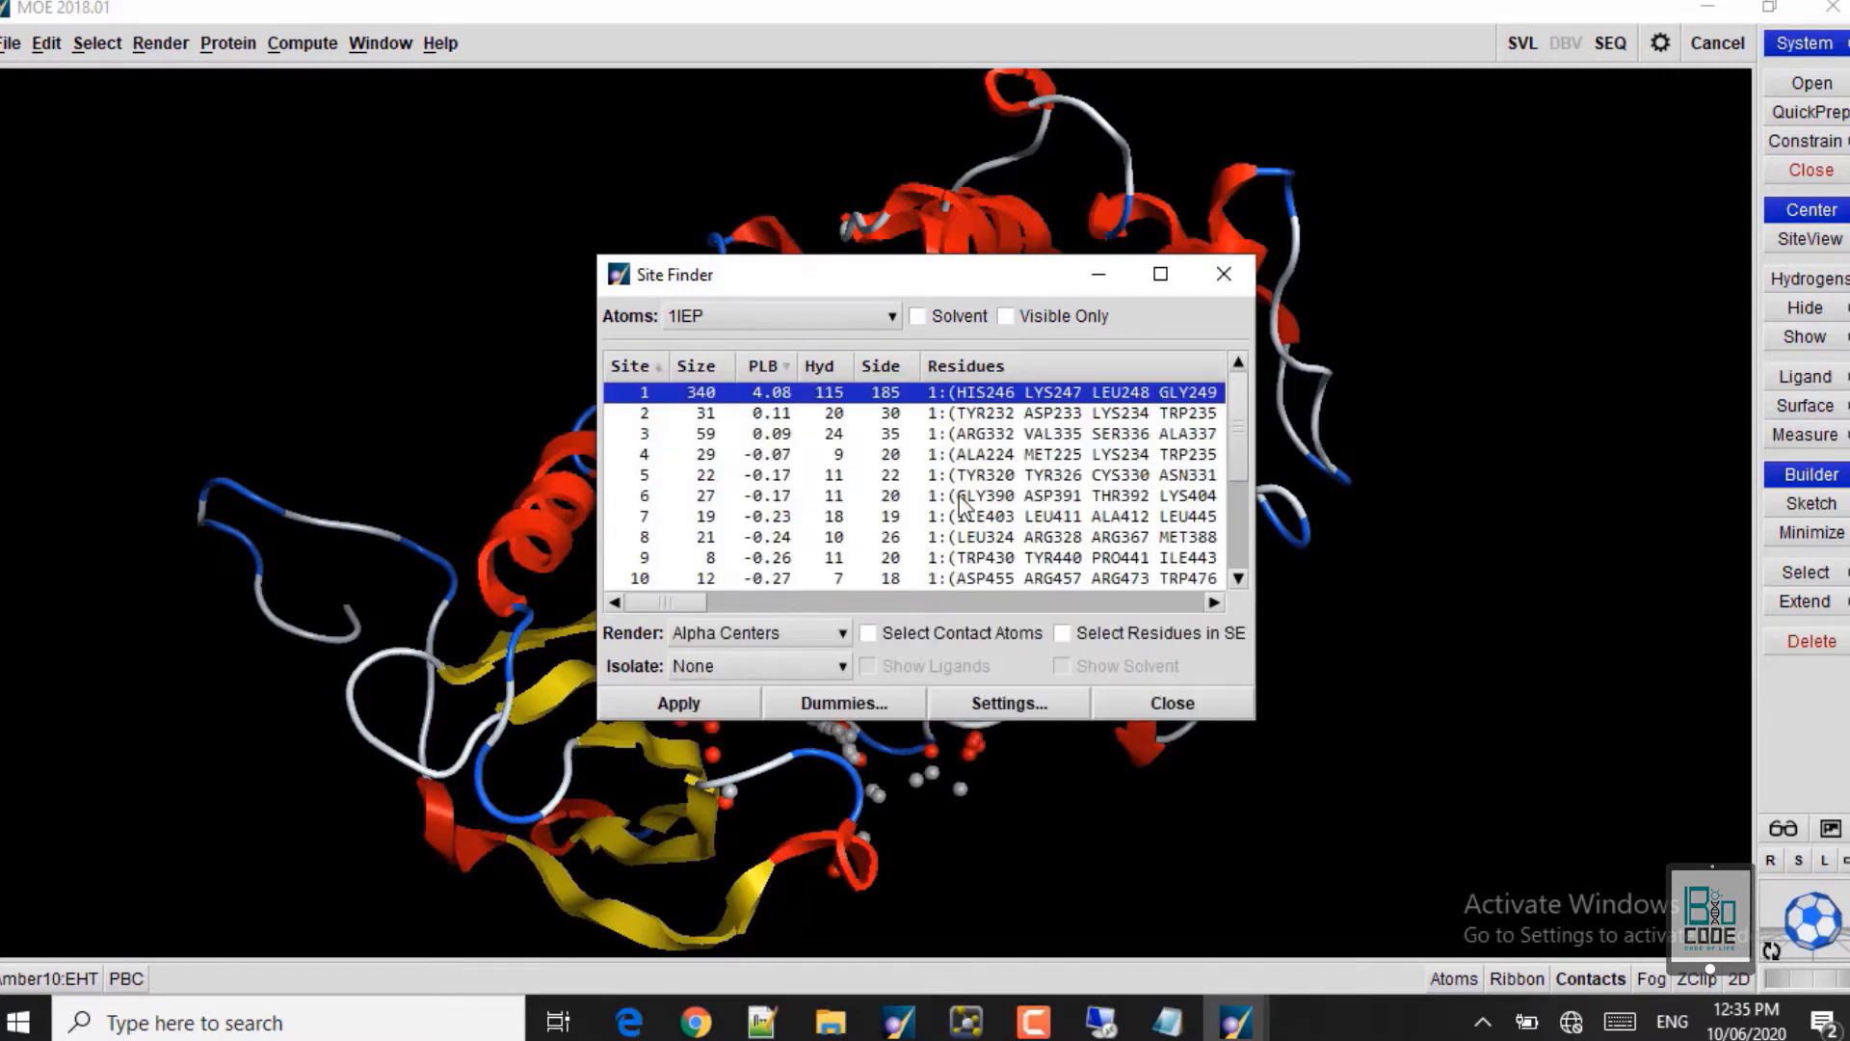
Step: Select the residues of site 1 in the Sequence Editor, close Site Finder and review the selected residues along the sequence
drag(655, 599, 533, 590)
click(1062, 634)
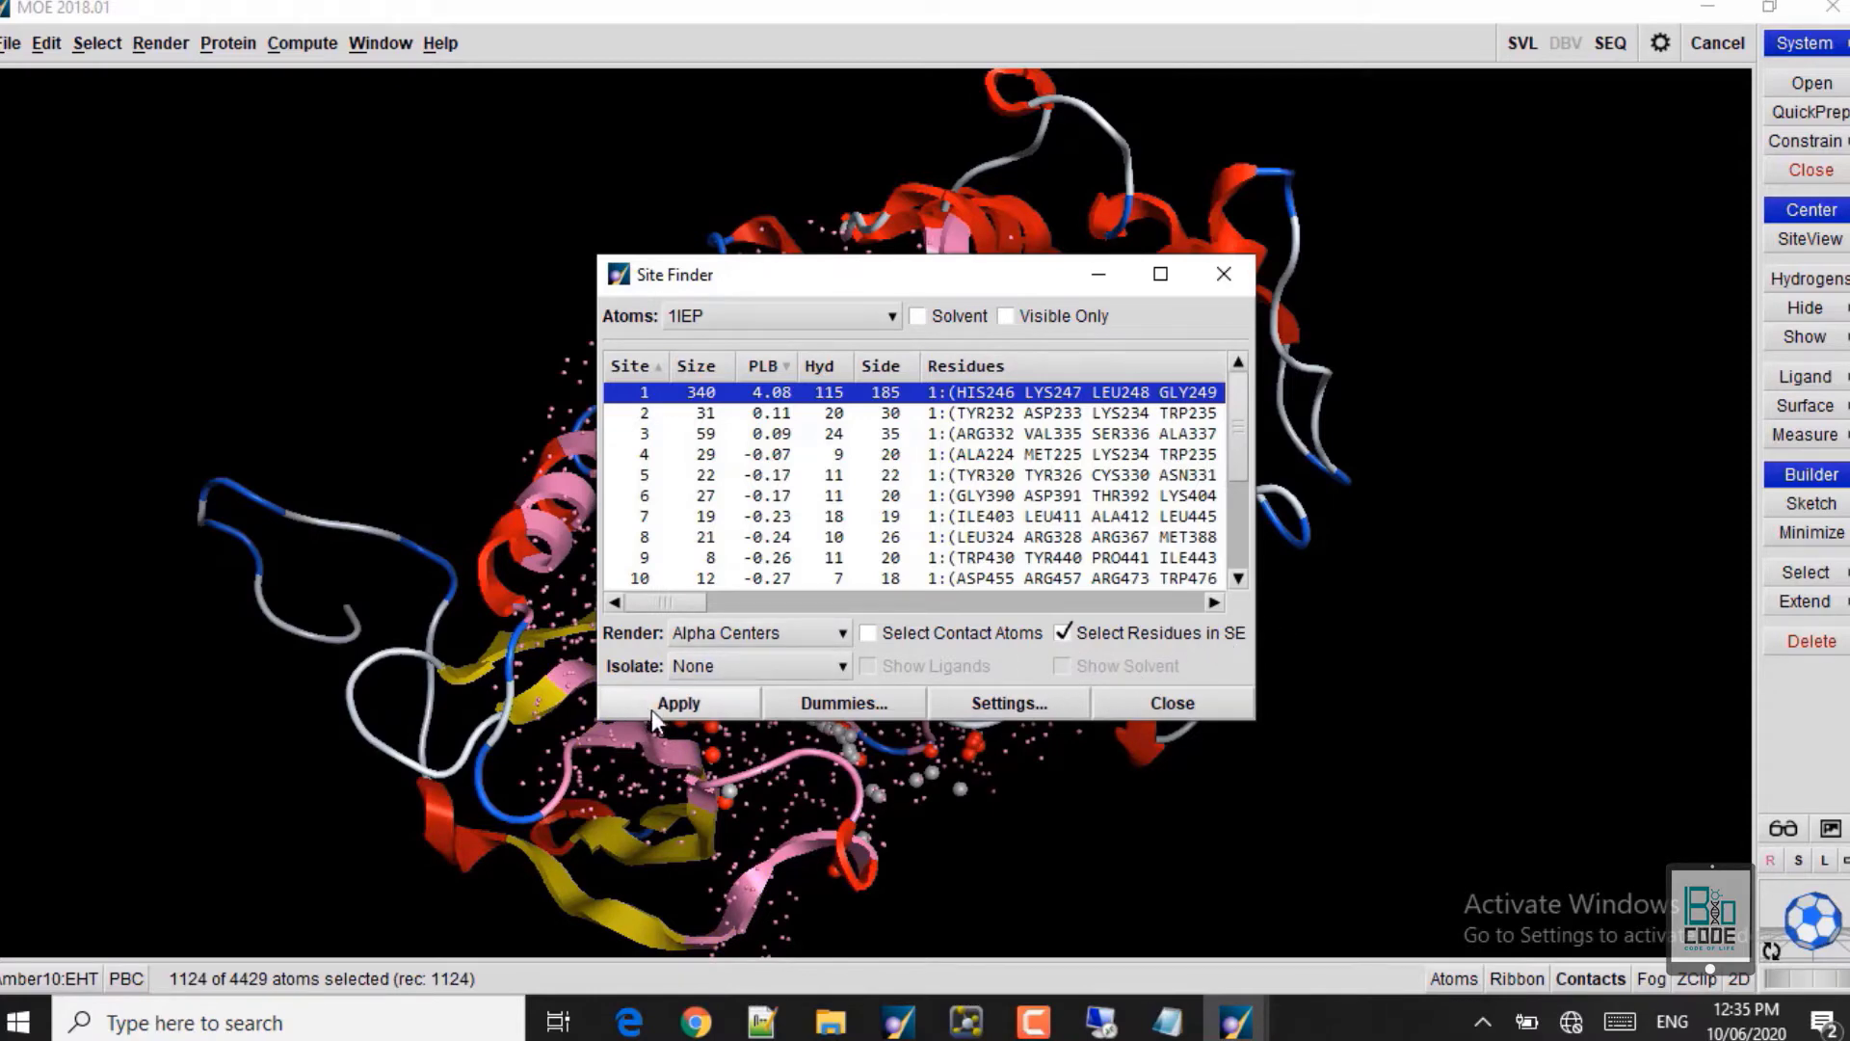
click(1151, 702)
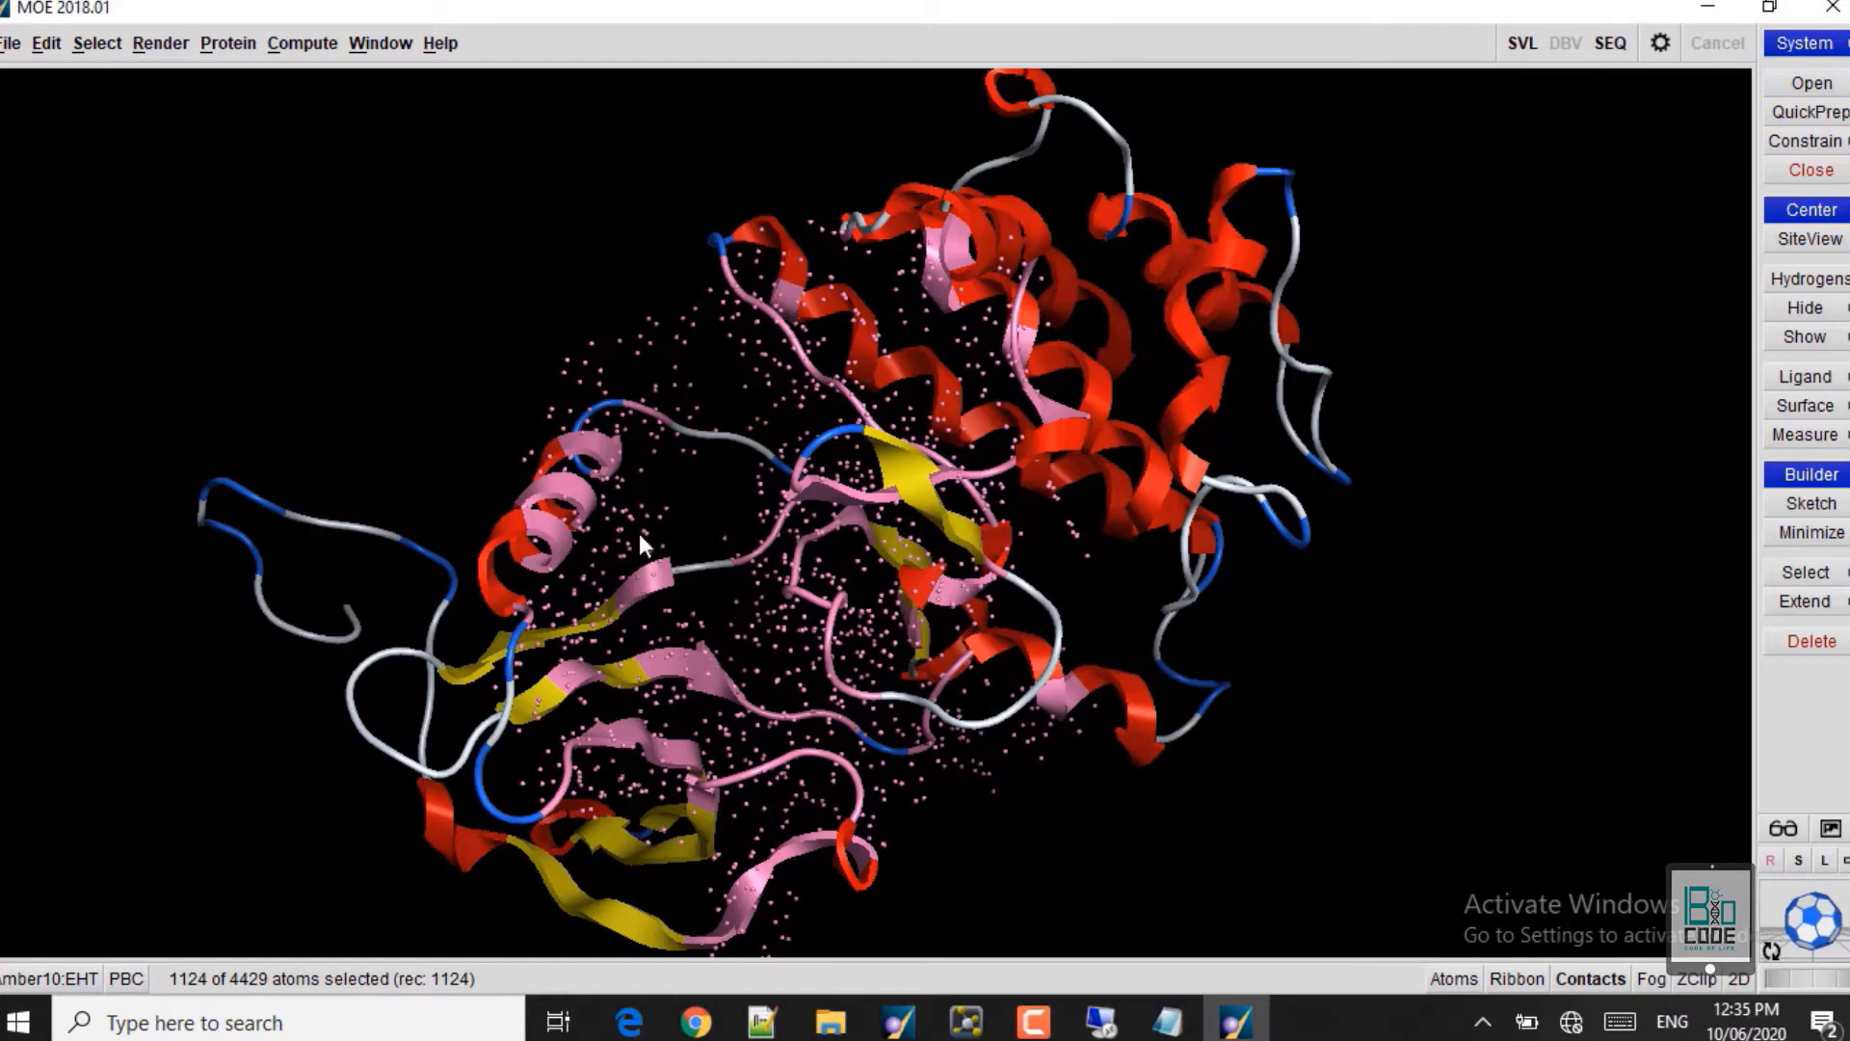
click(1611, 45)
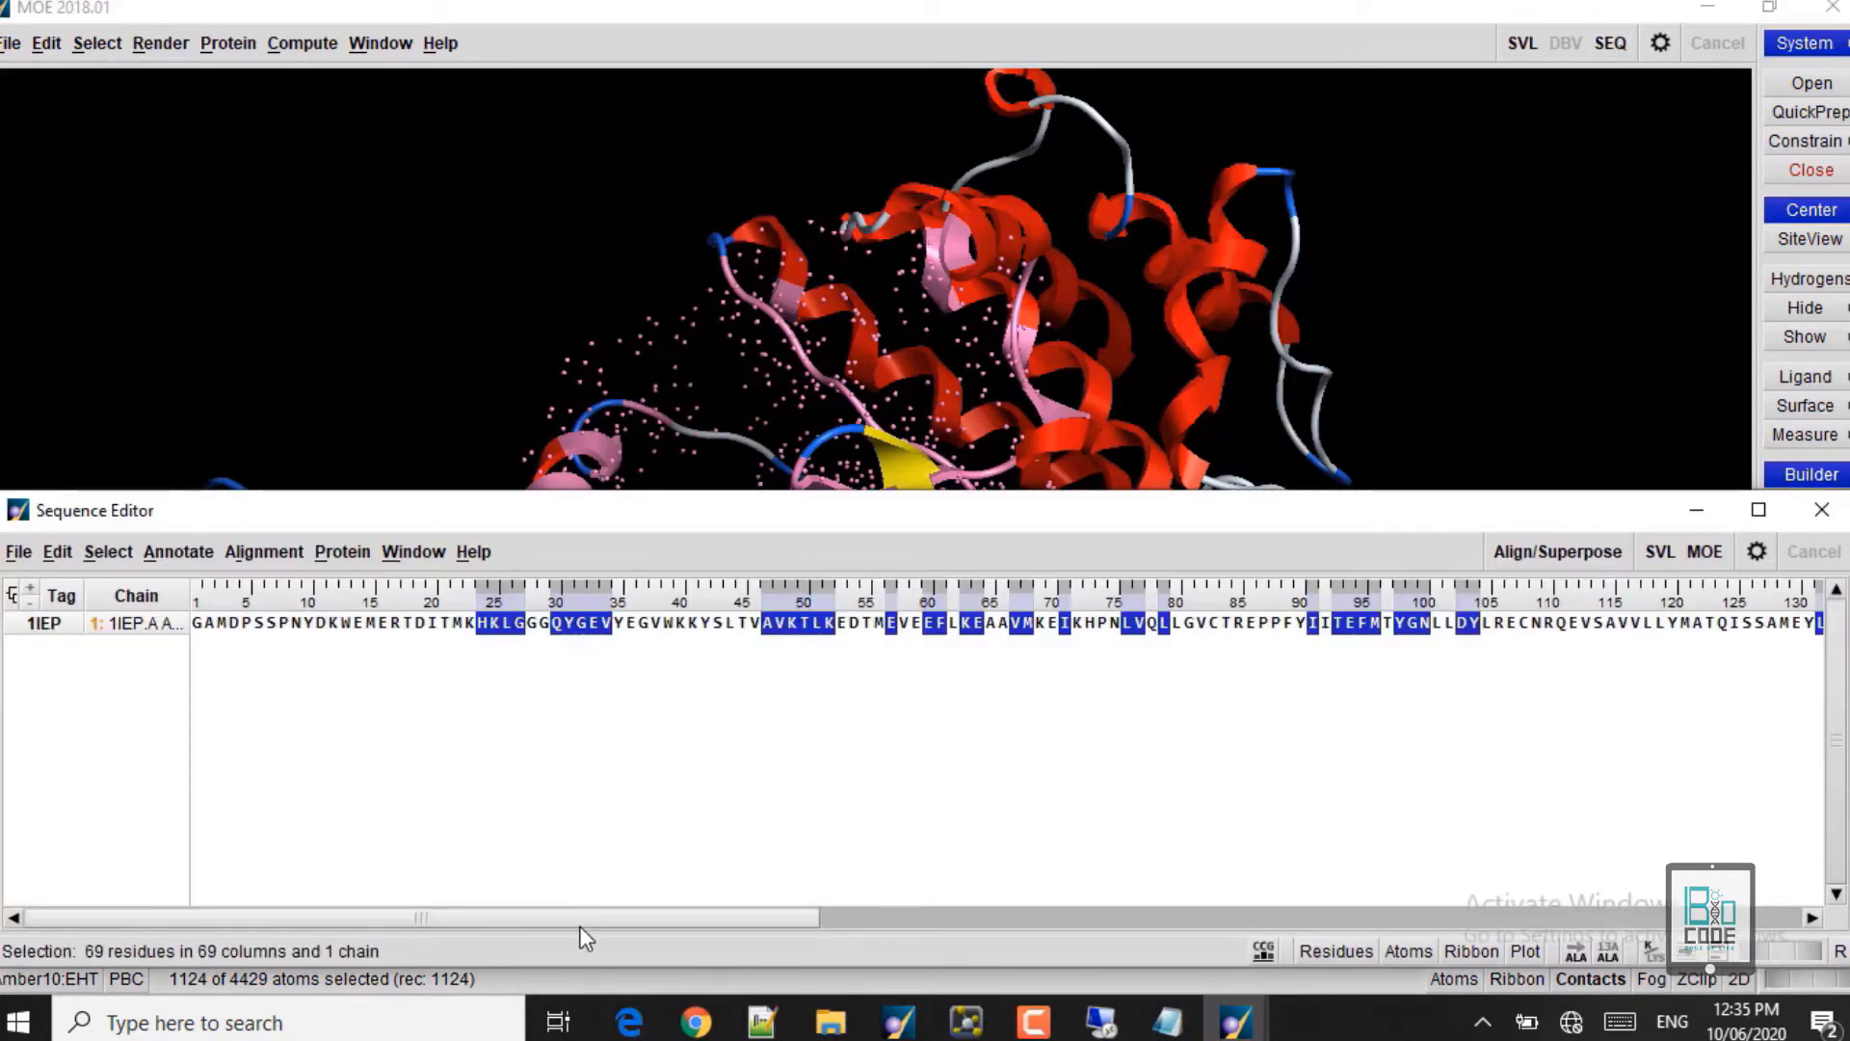
drag(570, 921, 1558, 919)
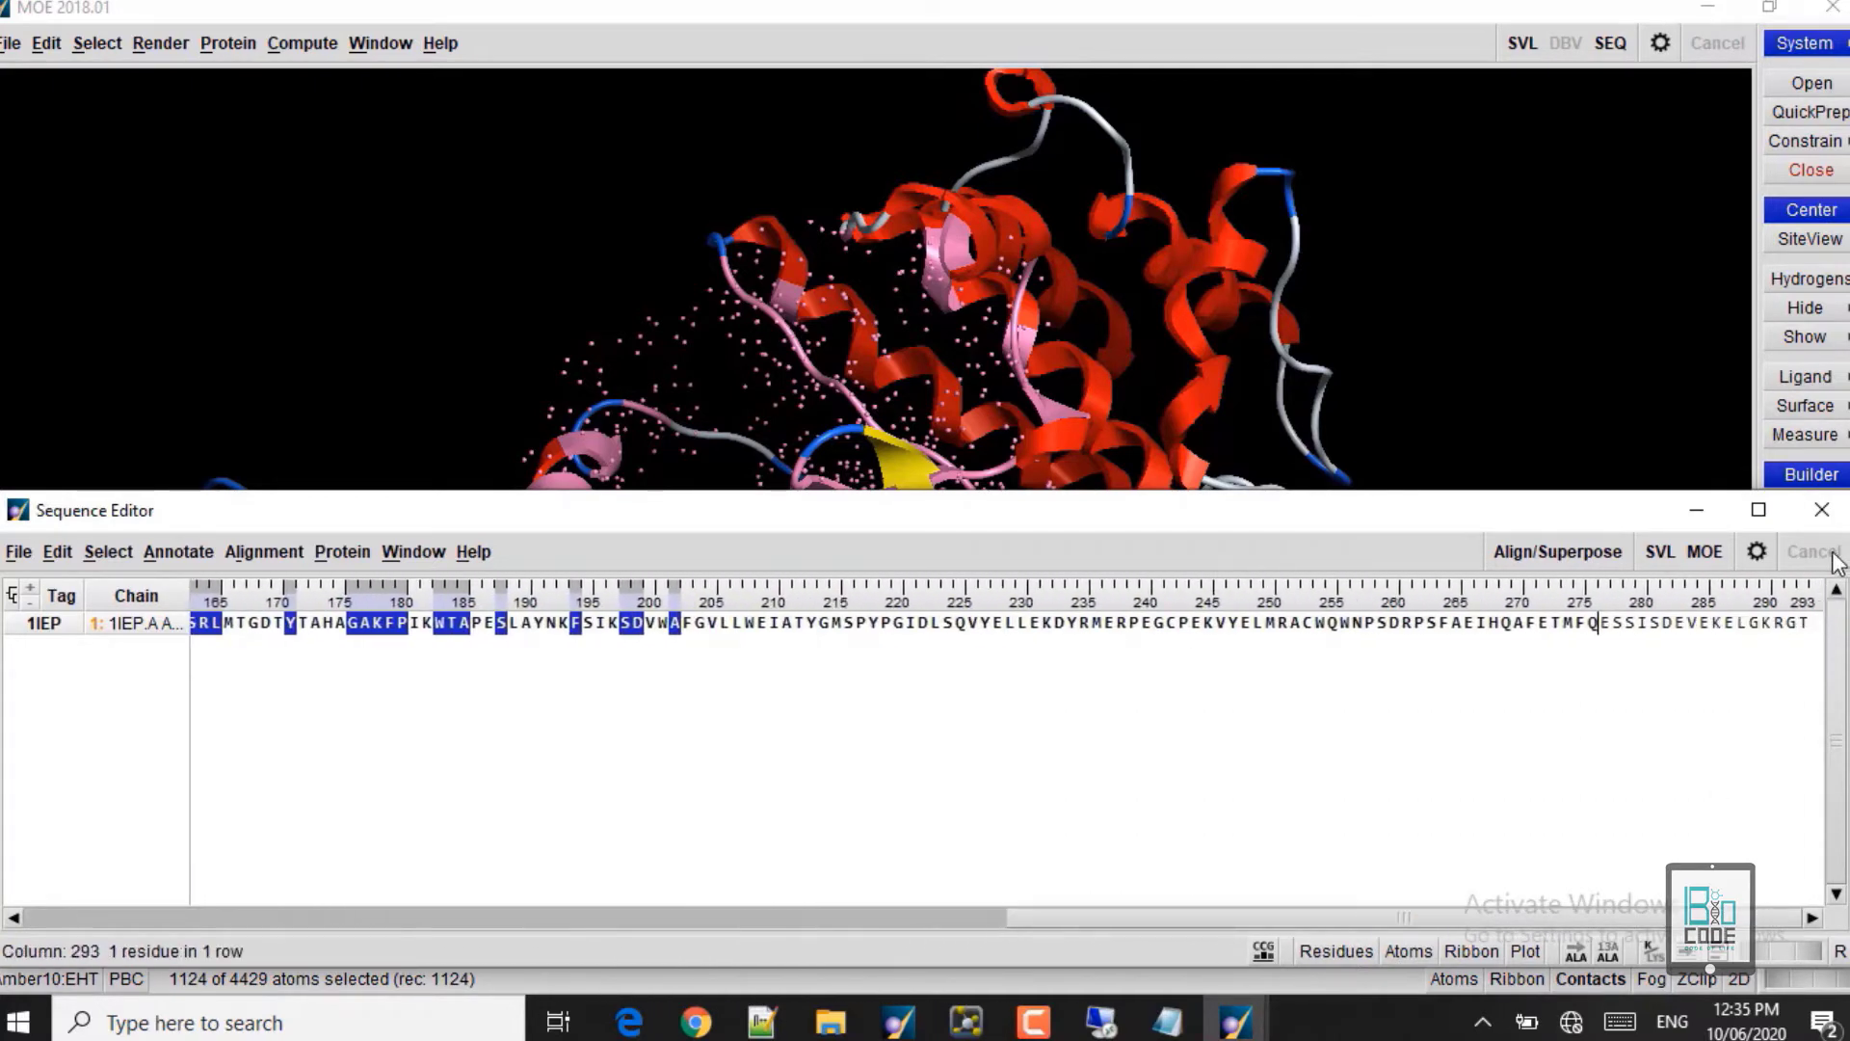
click(1819, 516)
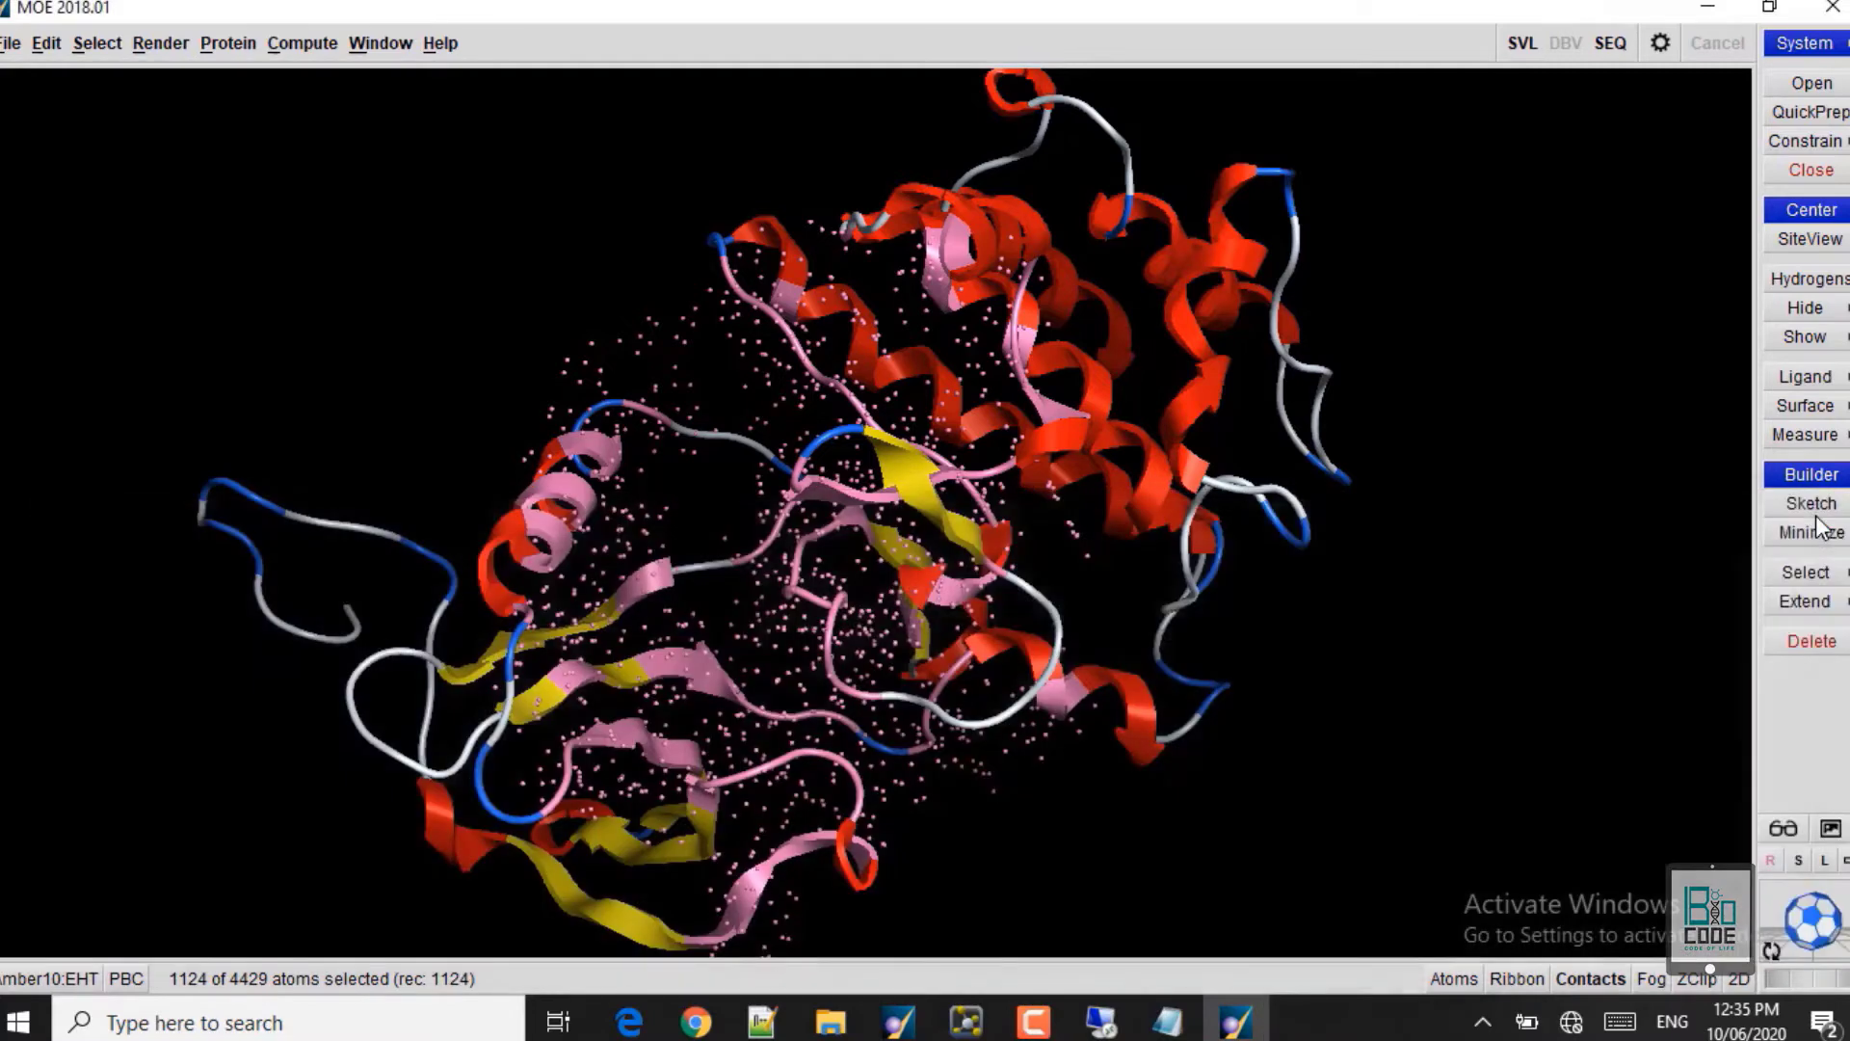
Step: Set up a docking run with 1IEP from MOE as the receptor and Selected Residues as the site
click(306, 44)
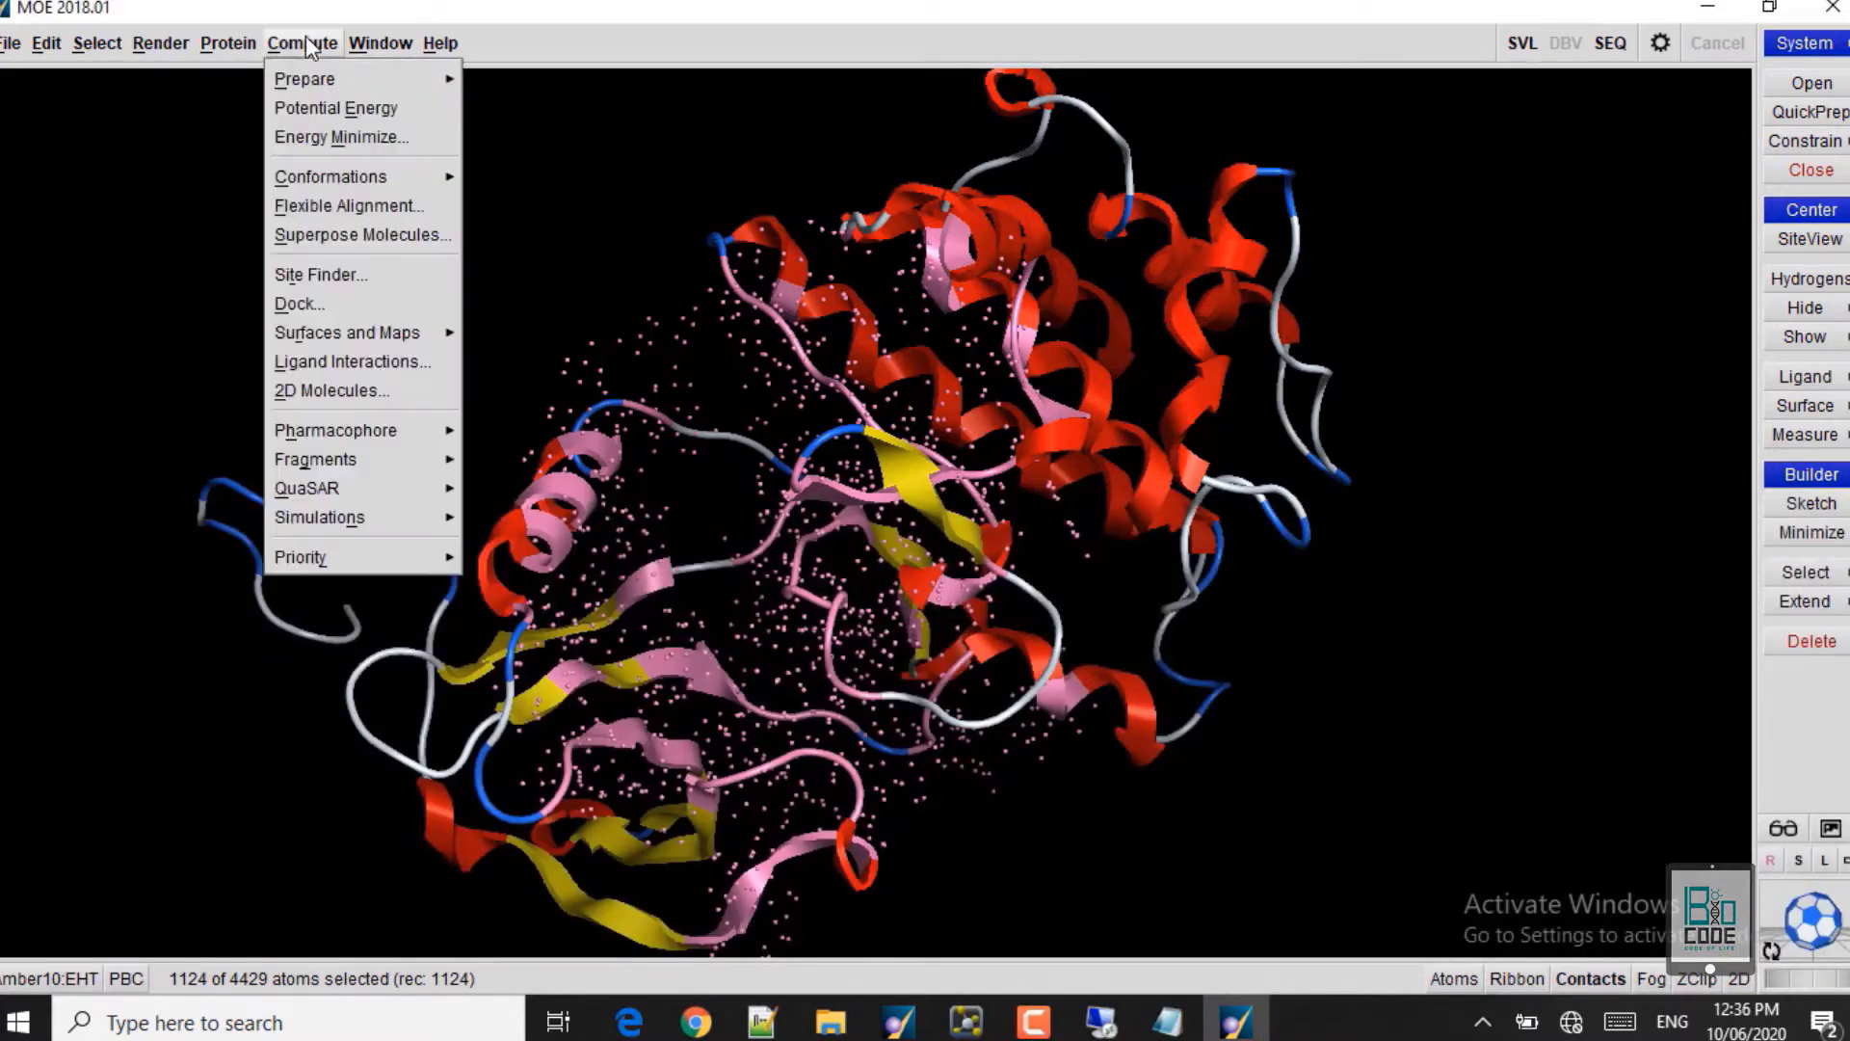
click(318, 303)
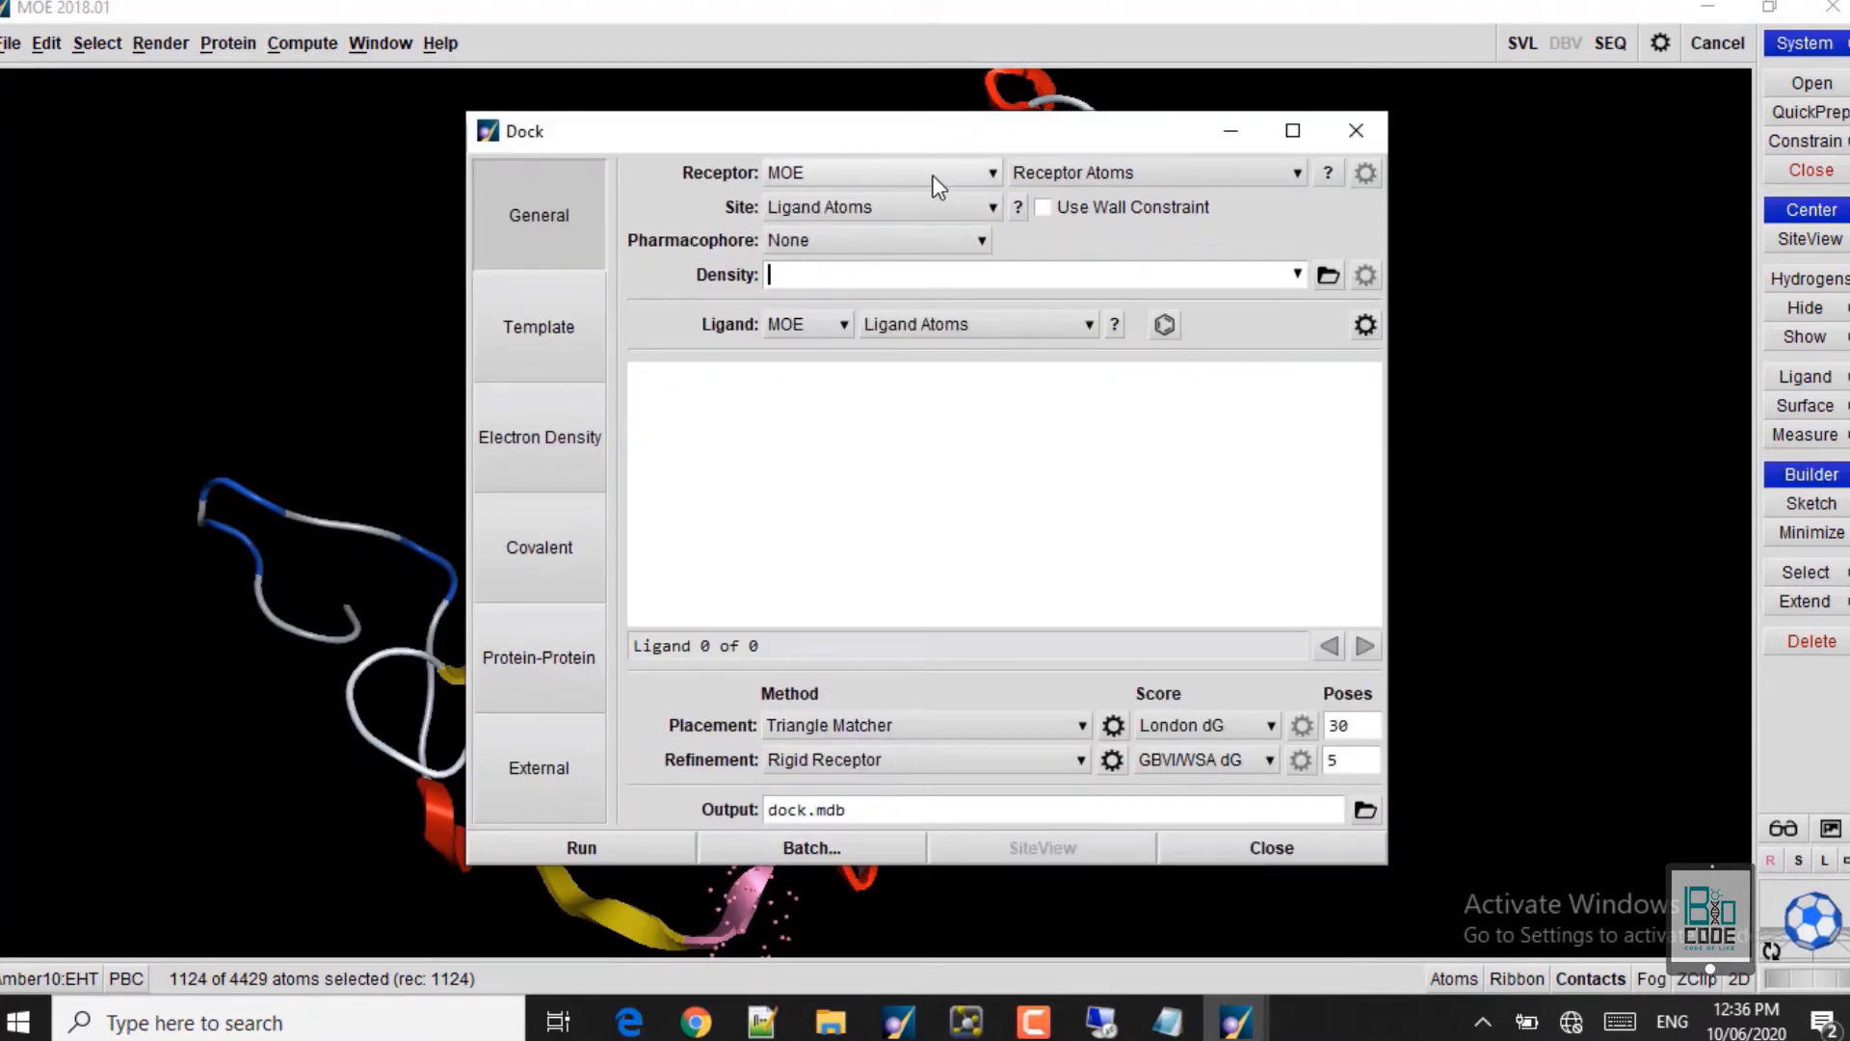
click(949, 183)
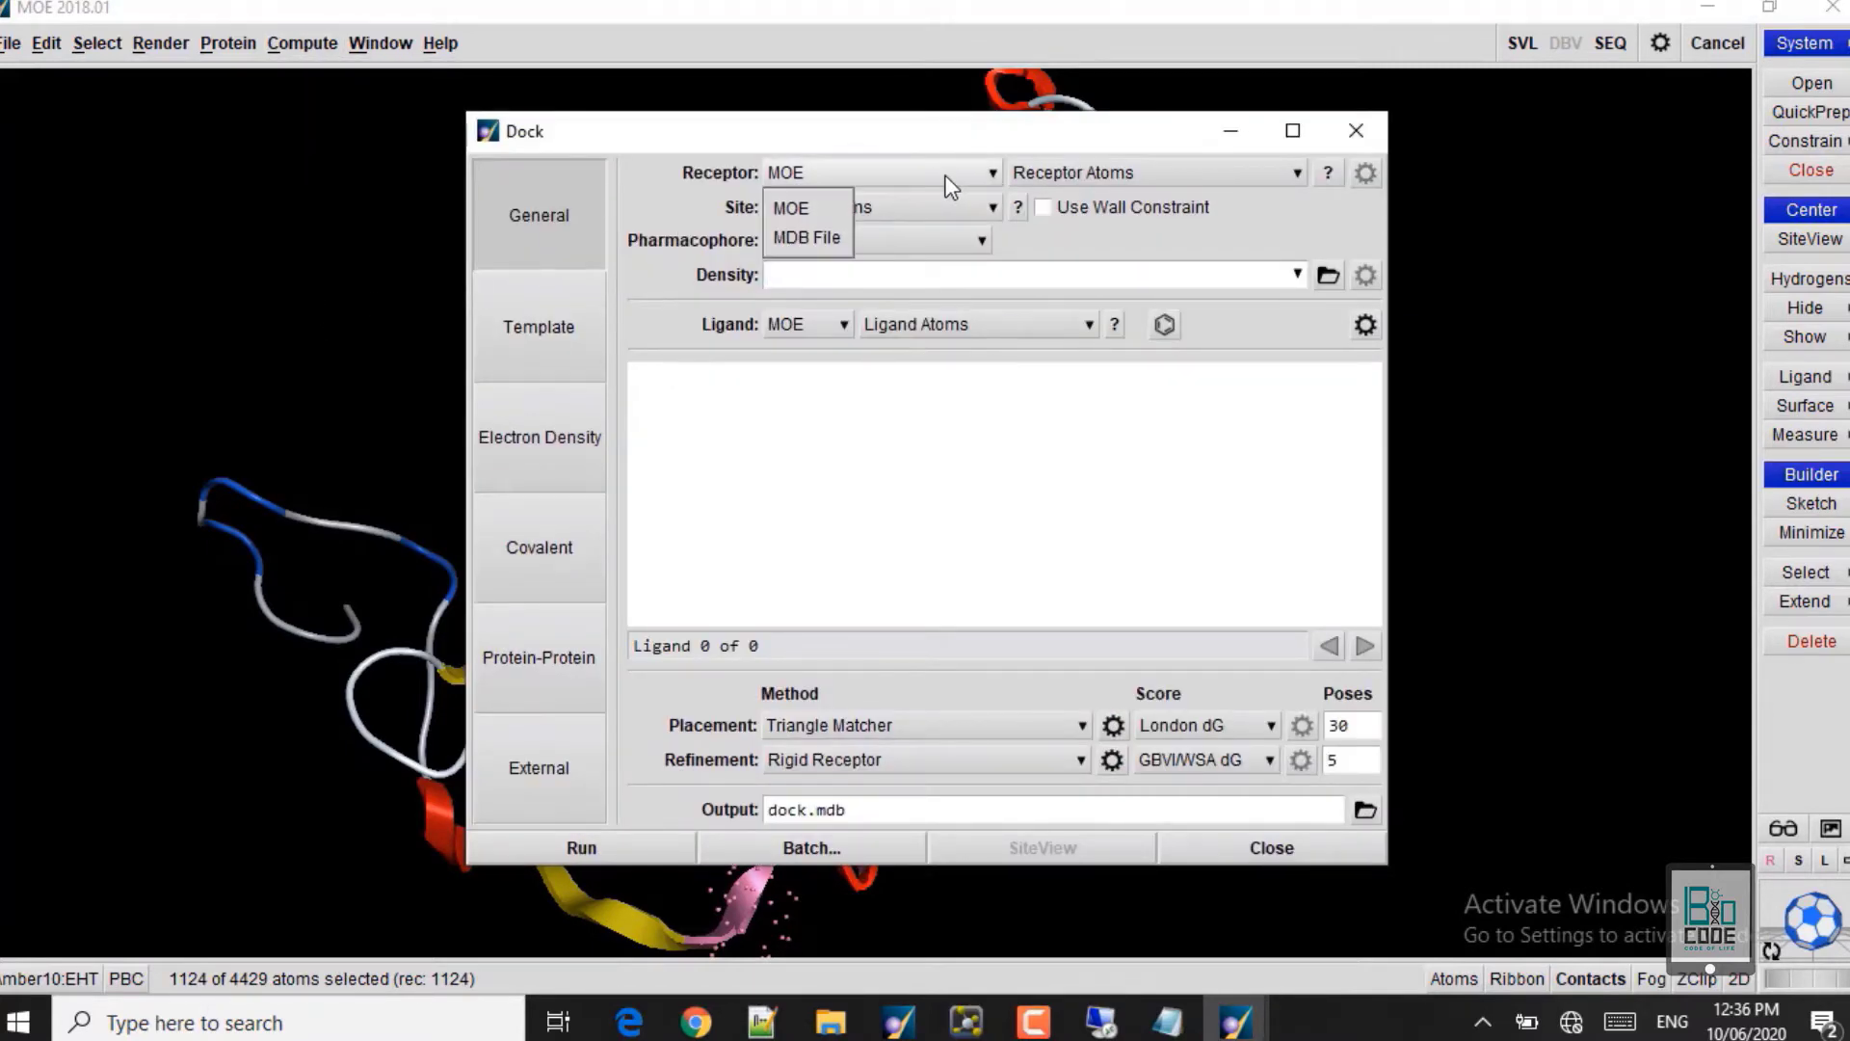
click(799, 209)
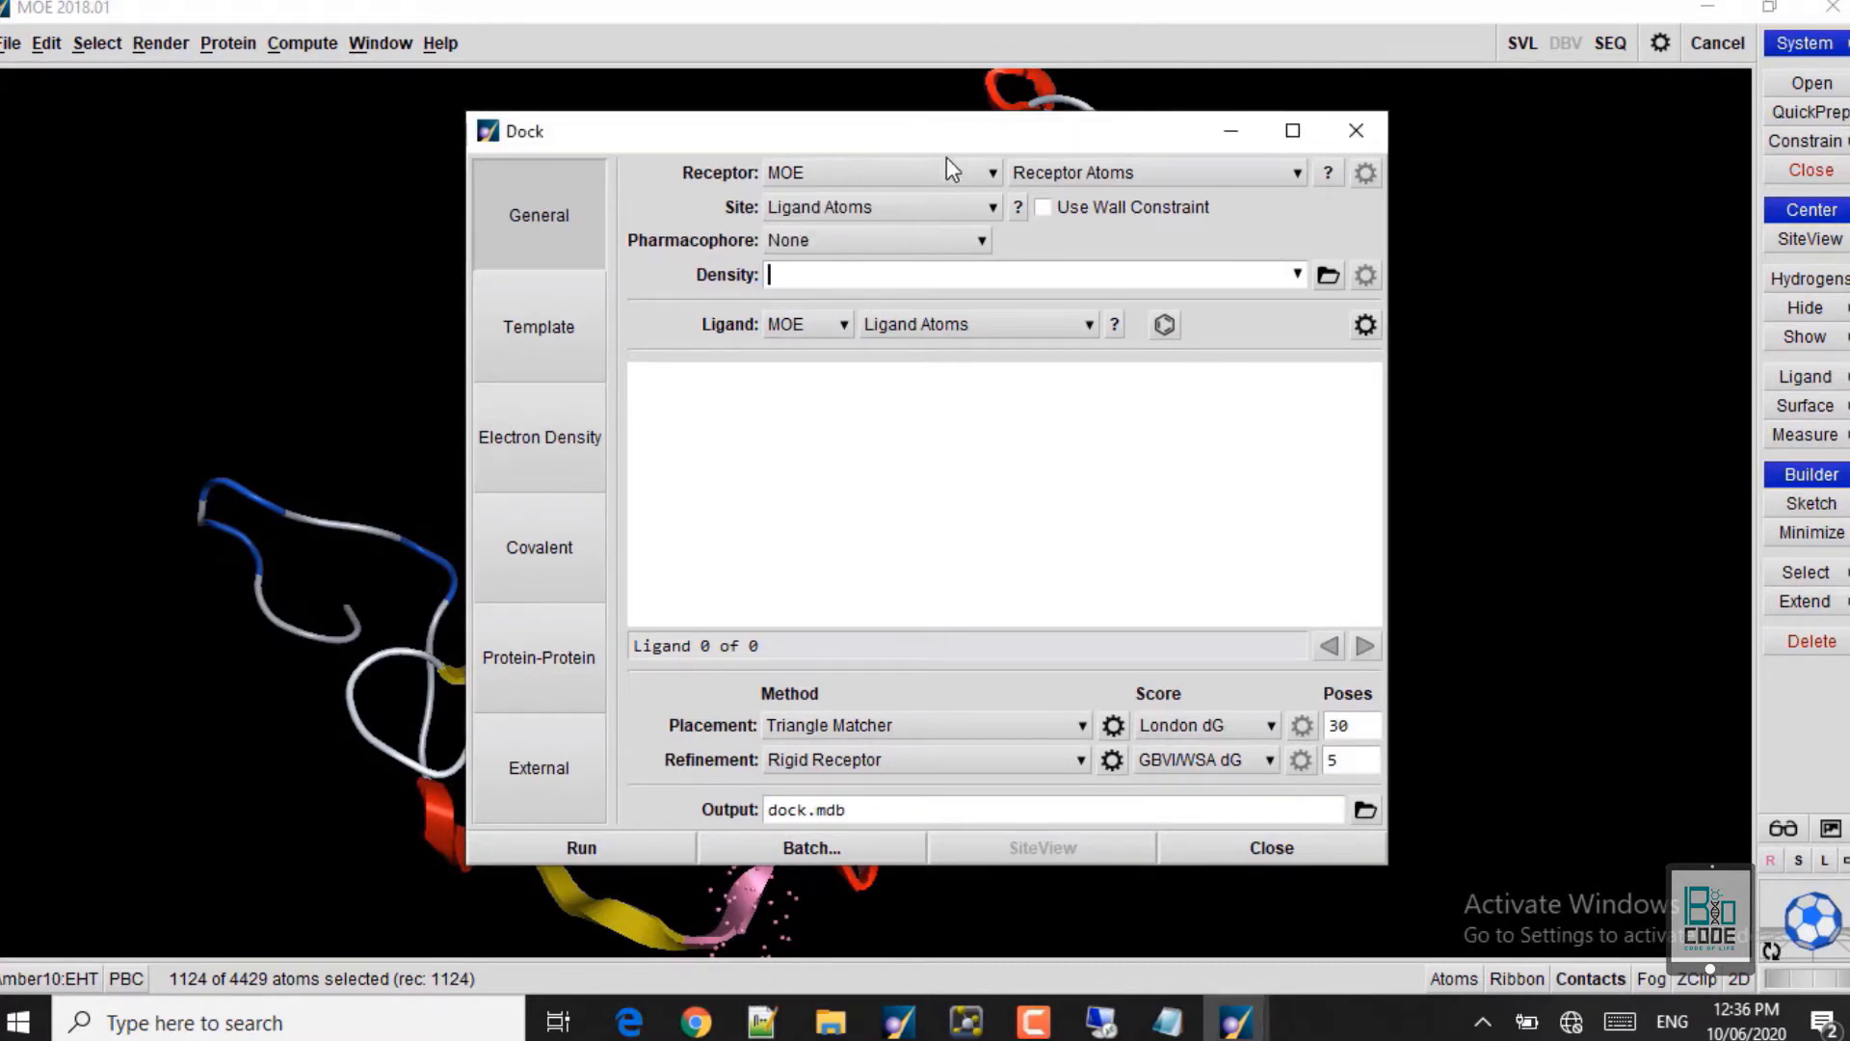
click(1098, 177)
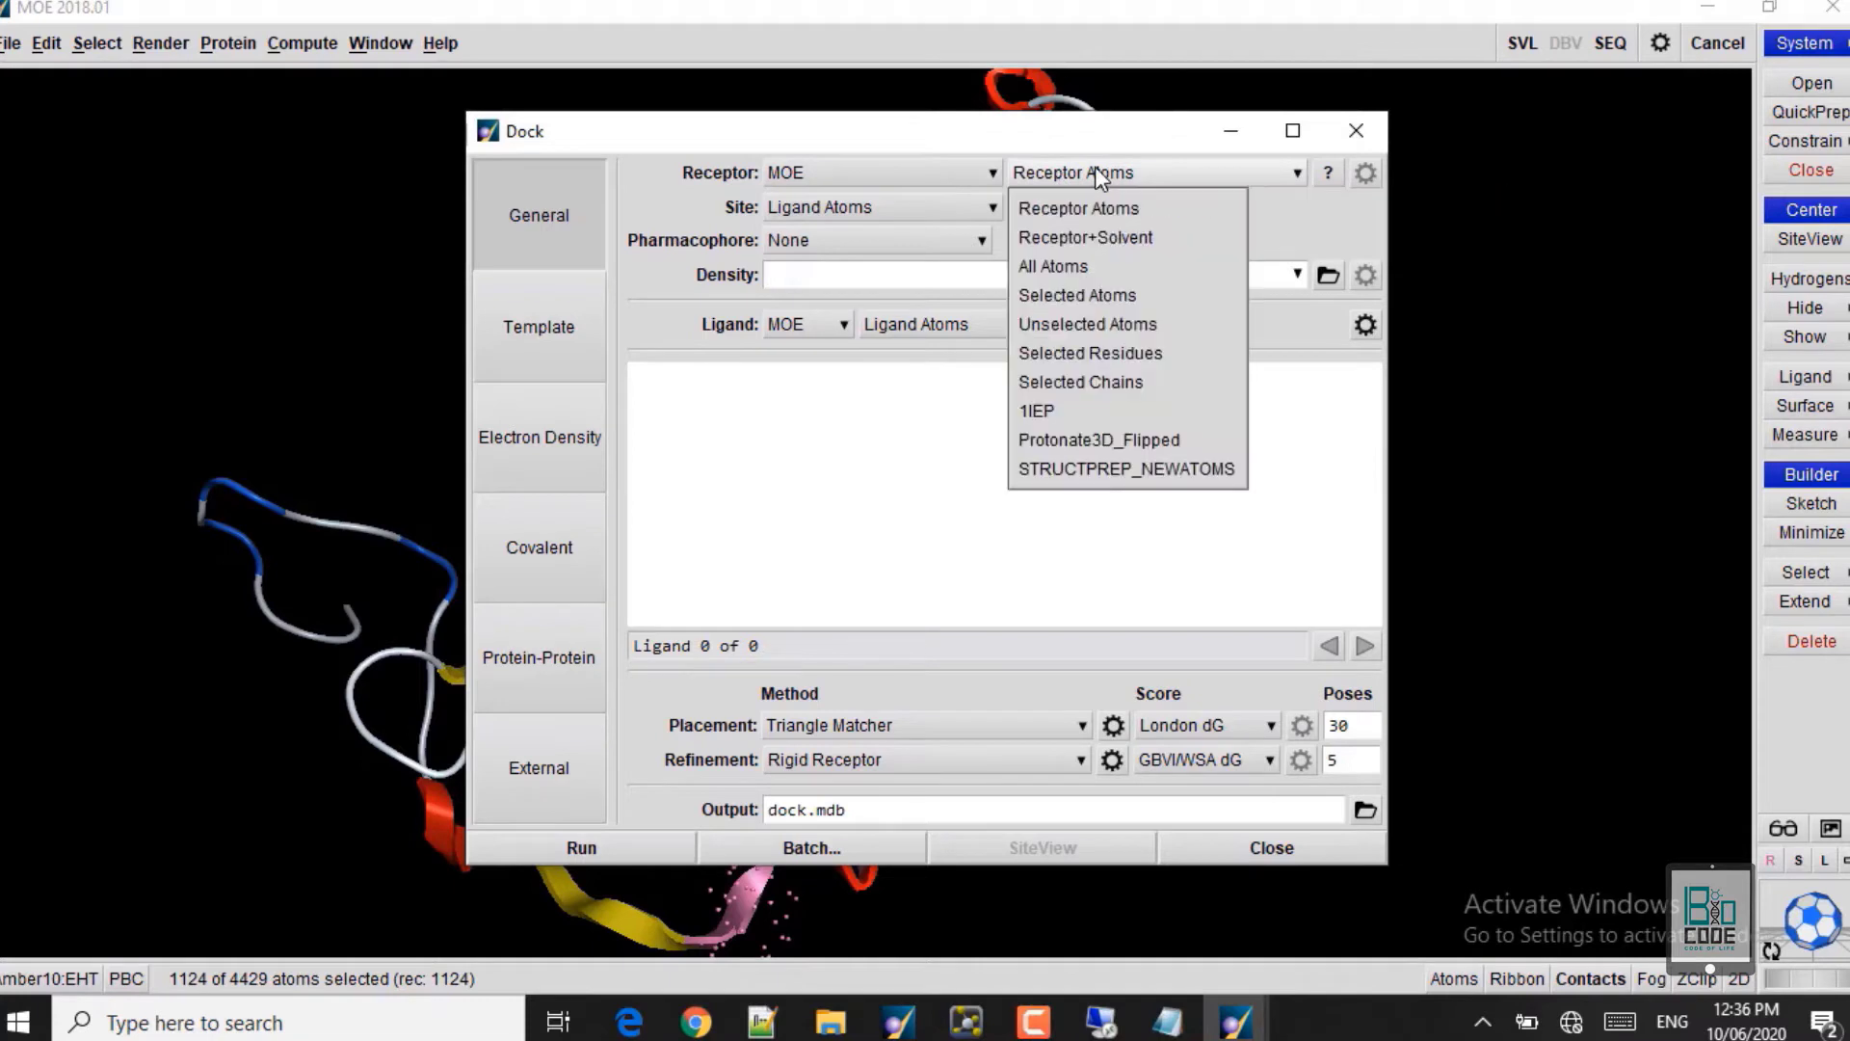
click(1068, 408)
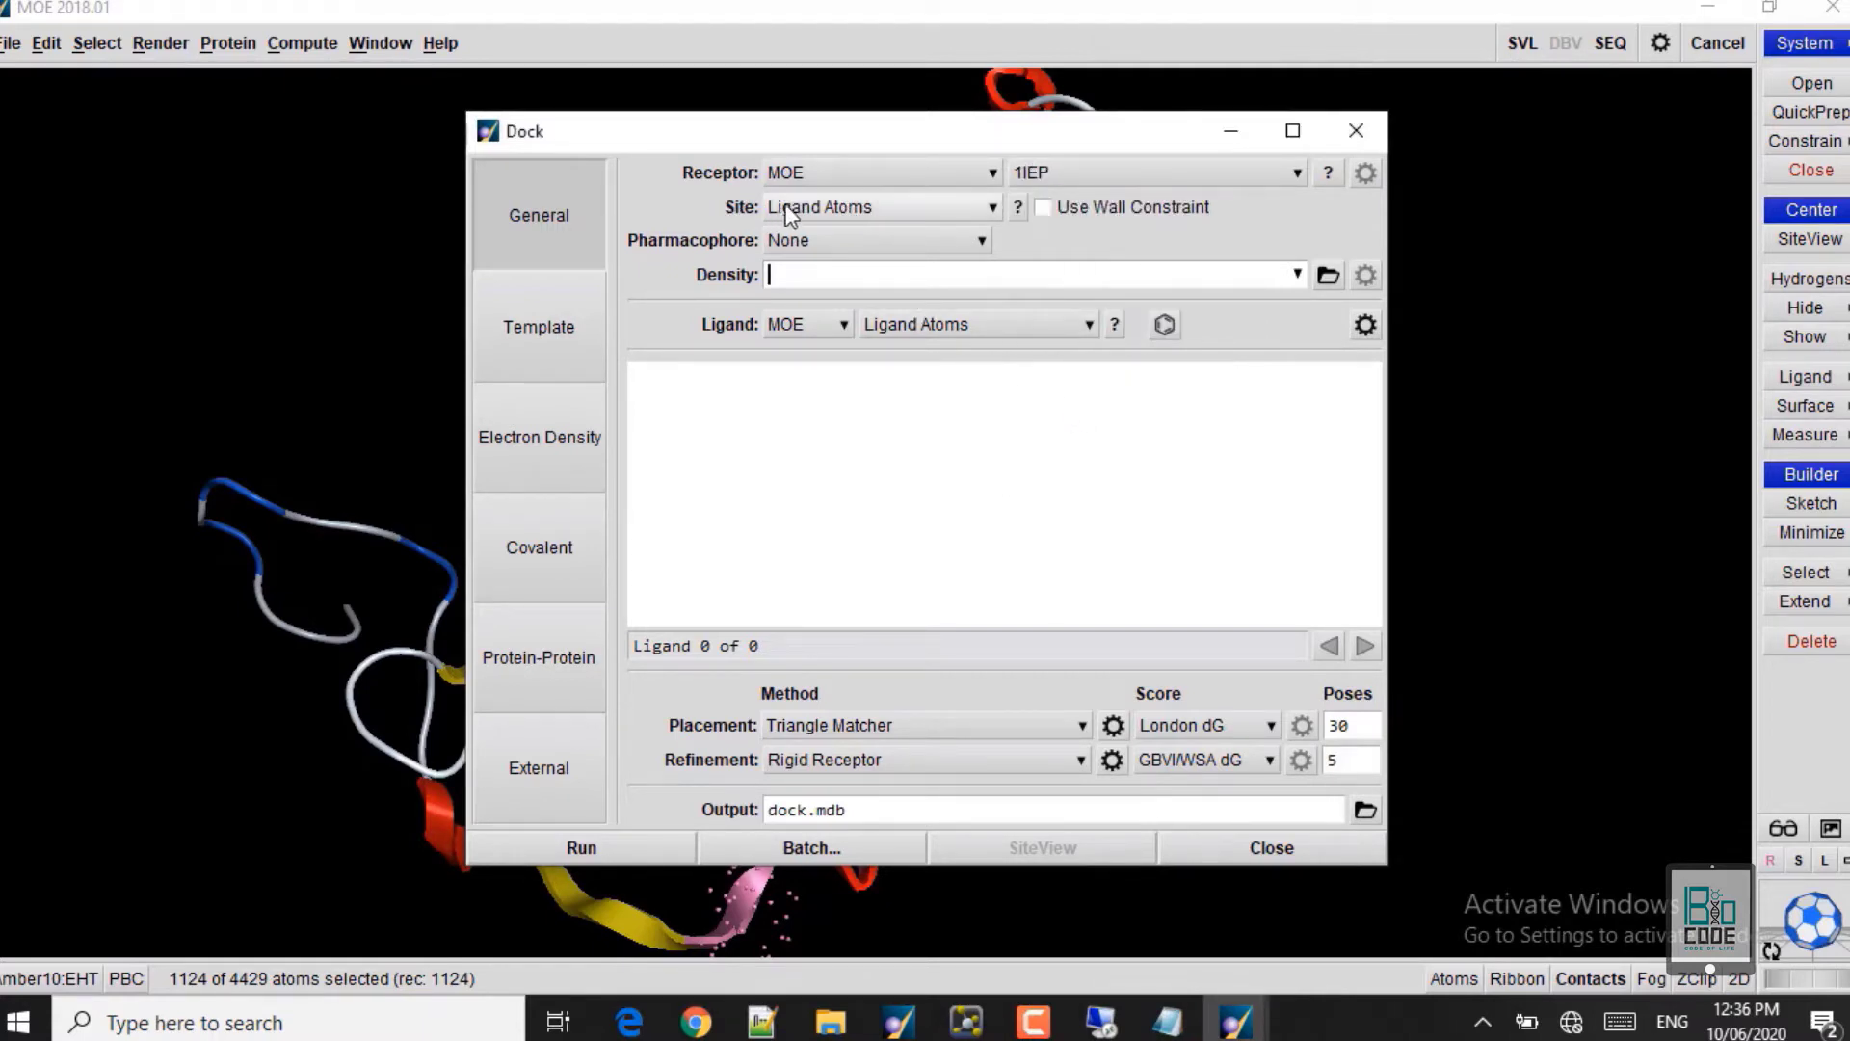
click(853, 204)
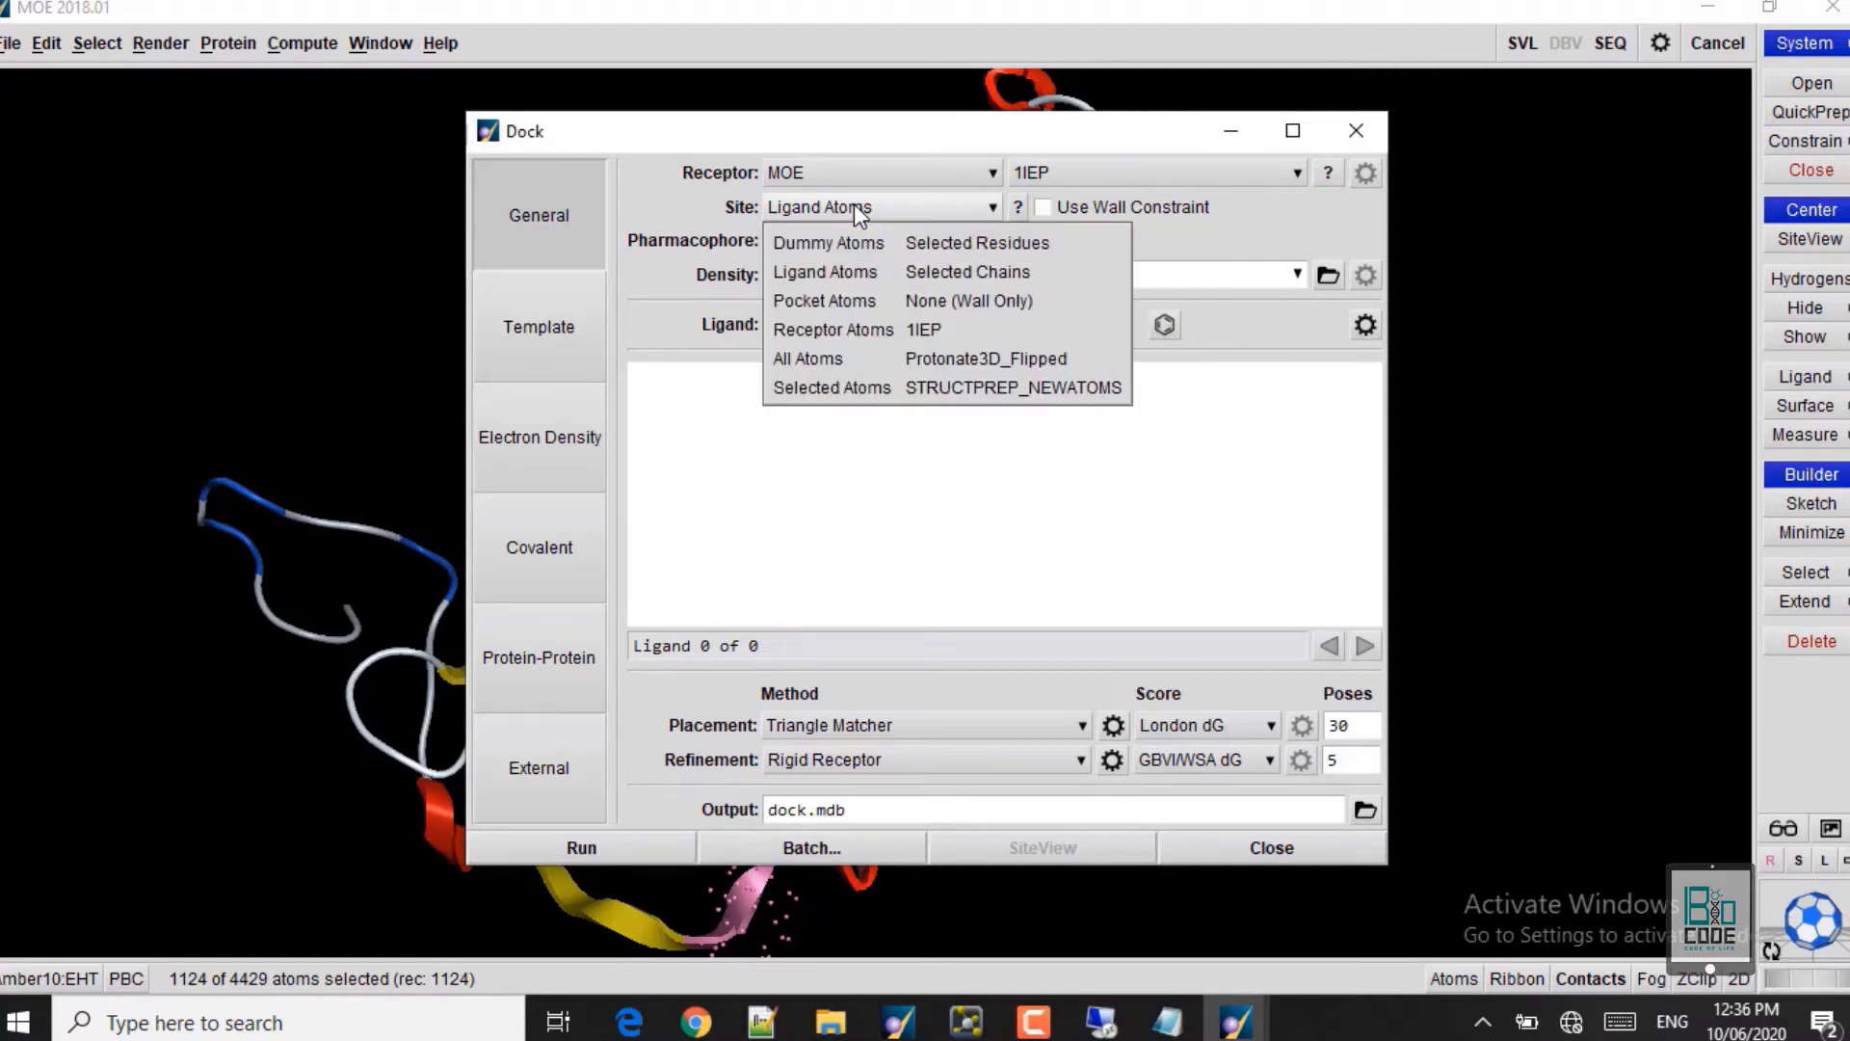
click(956, 245)
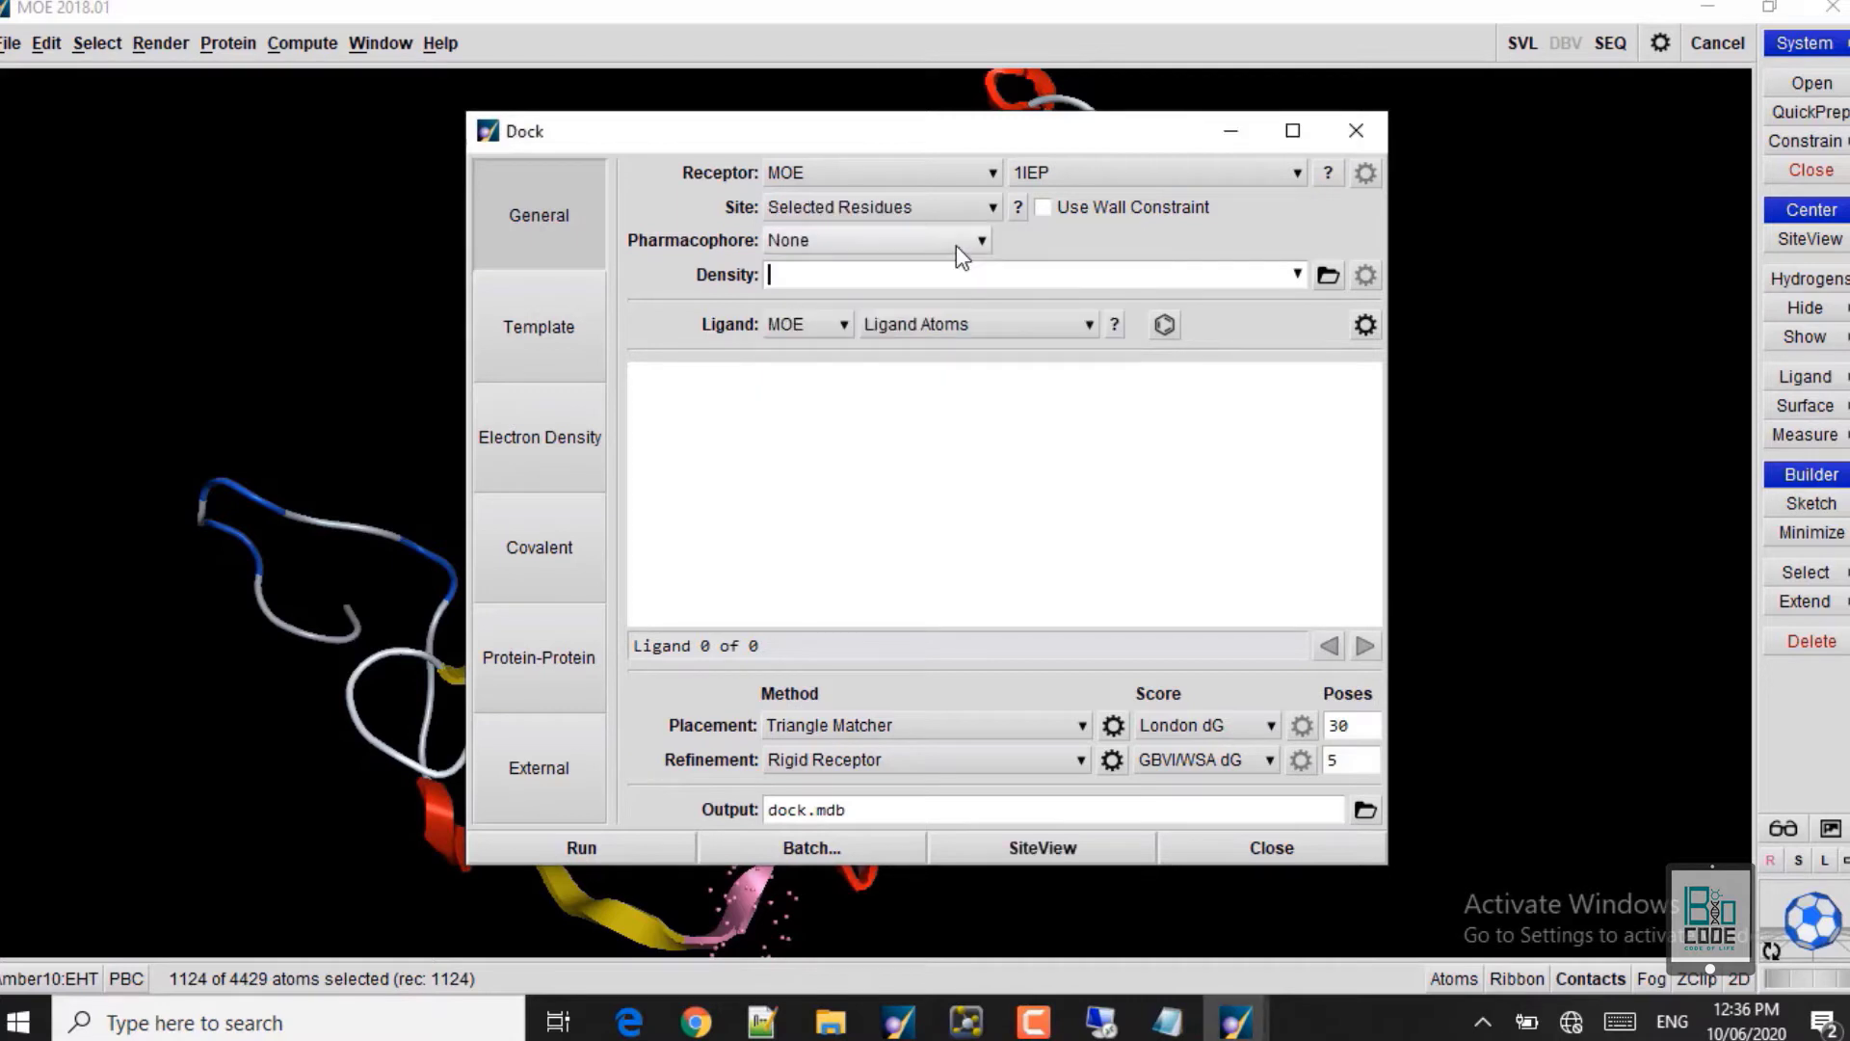
Step: Load the docking ligands from the MDB file "library 30 cmpds.mdb" in D:/Biocode/MOE_Docking_Multiple_ligands
click(1060, 334)
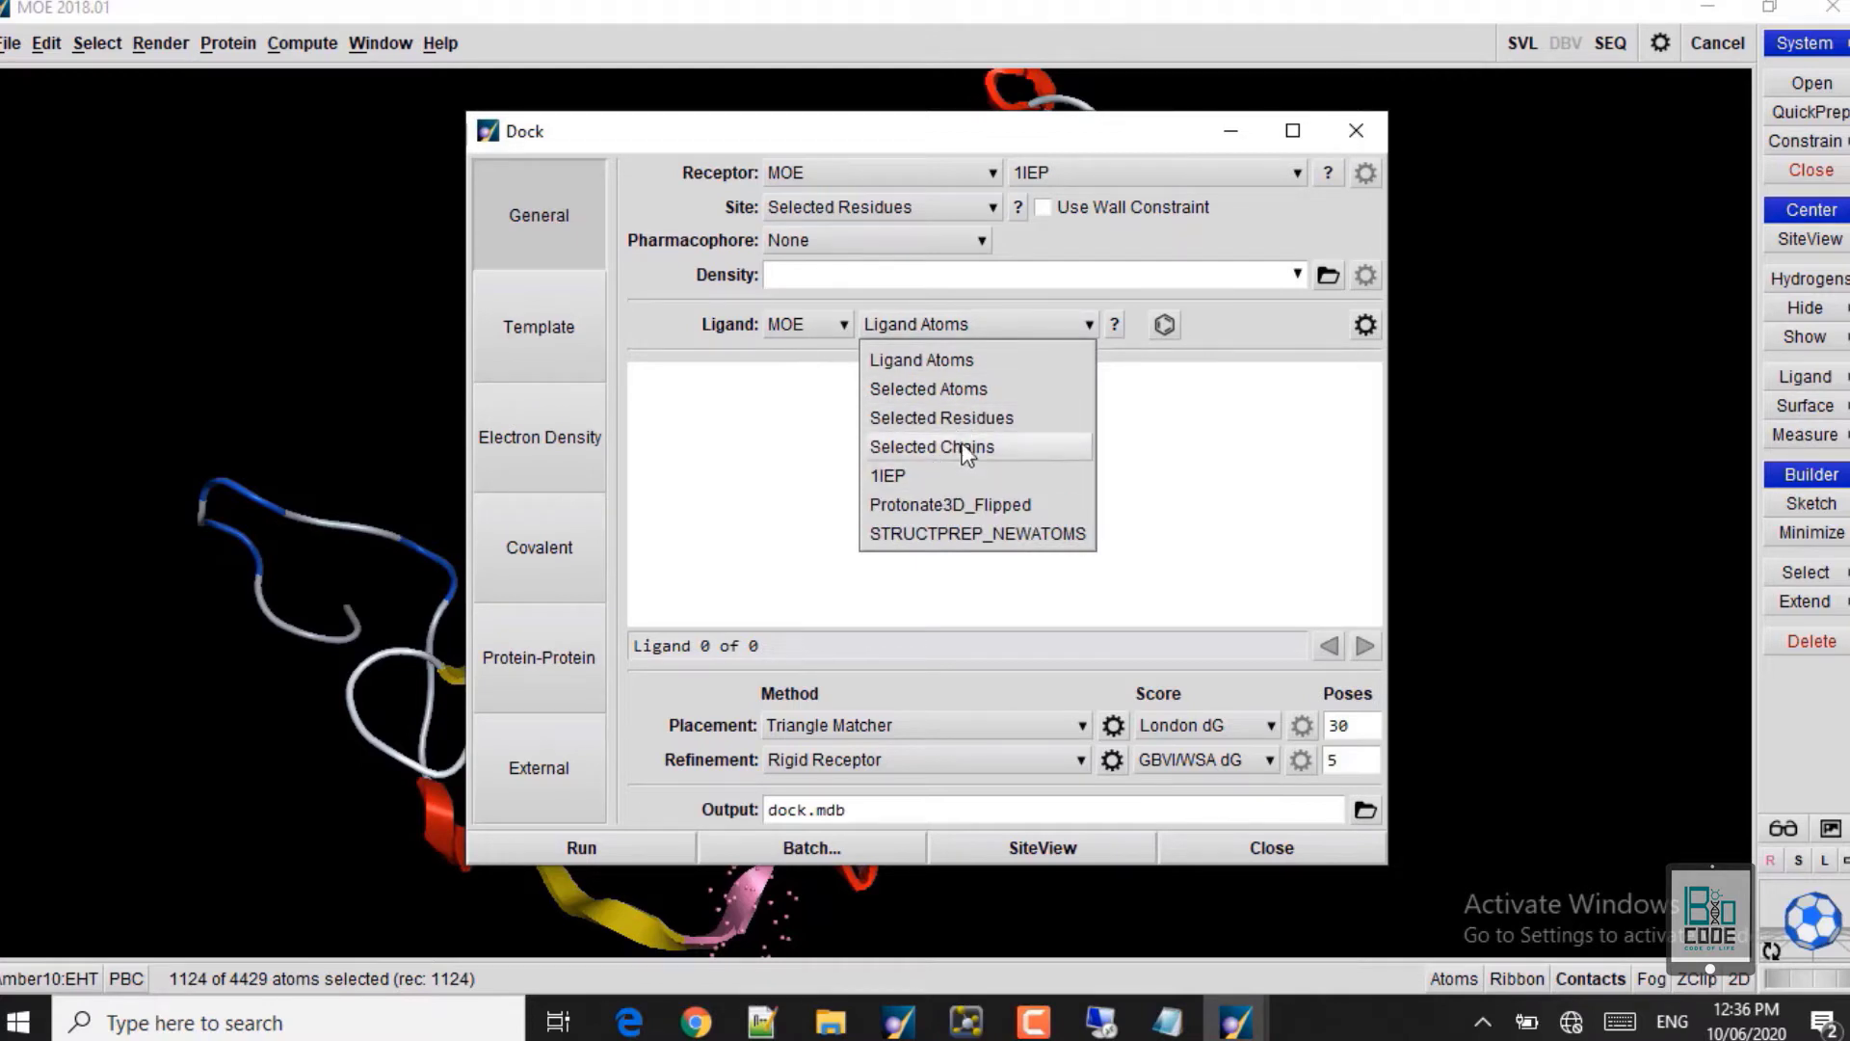
click(840, 327)
click(840, 328)
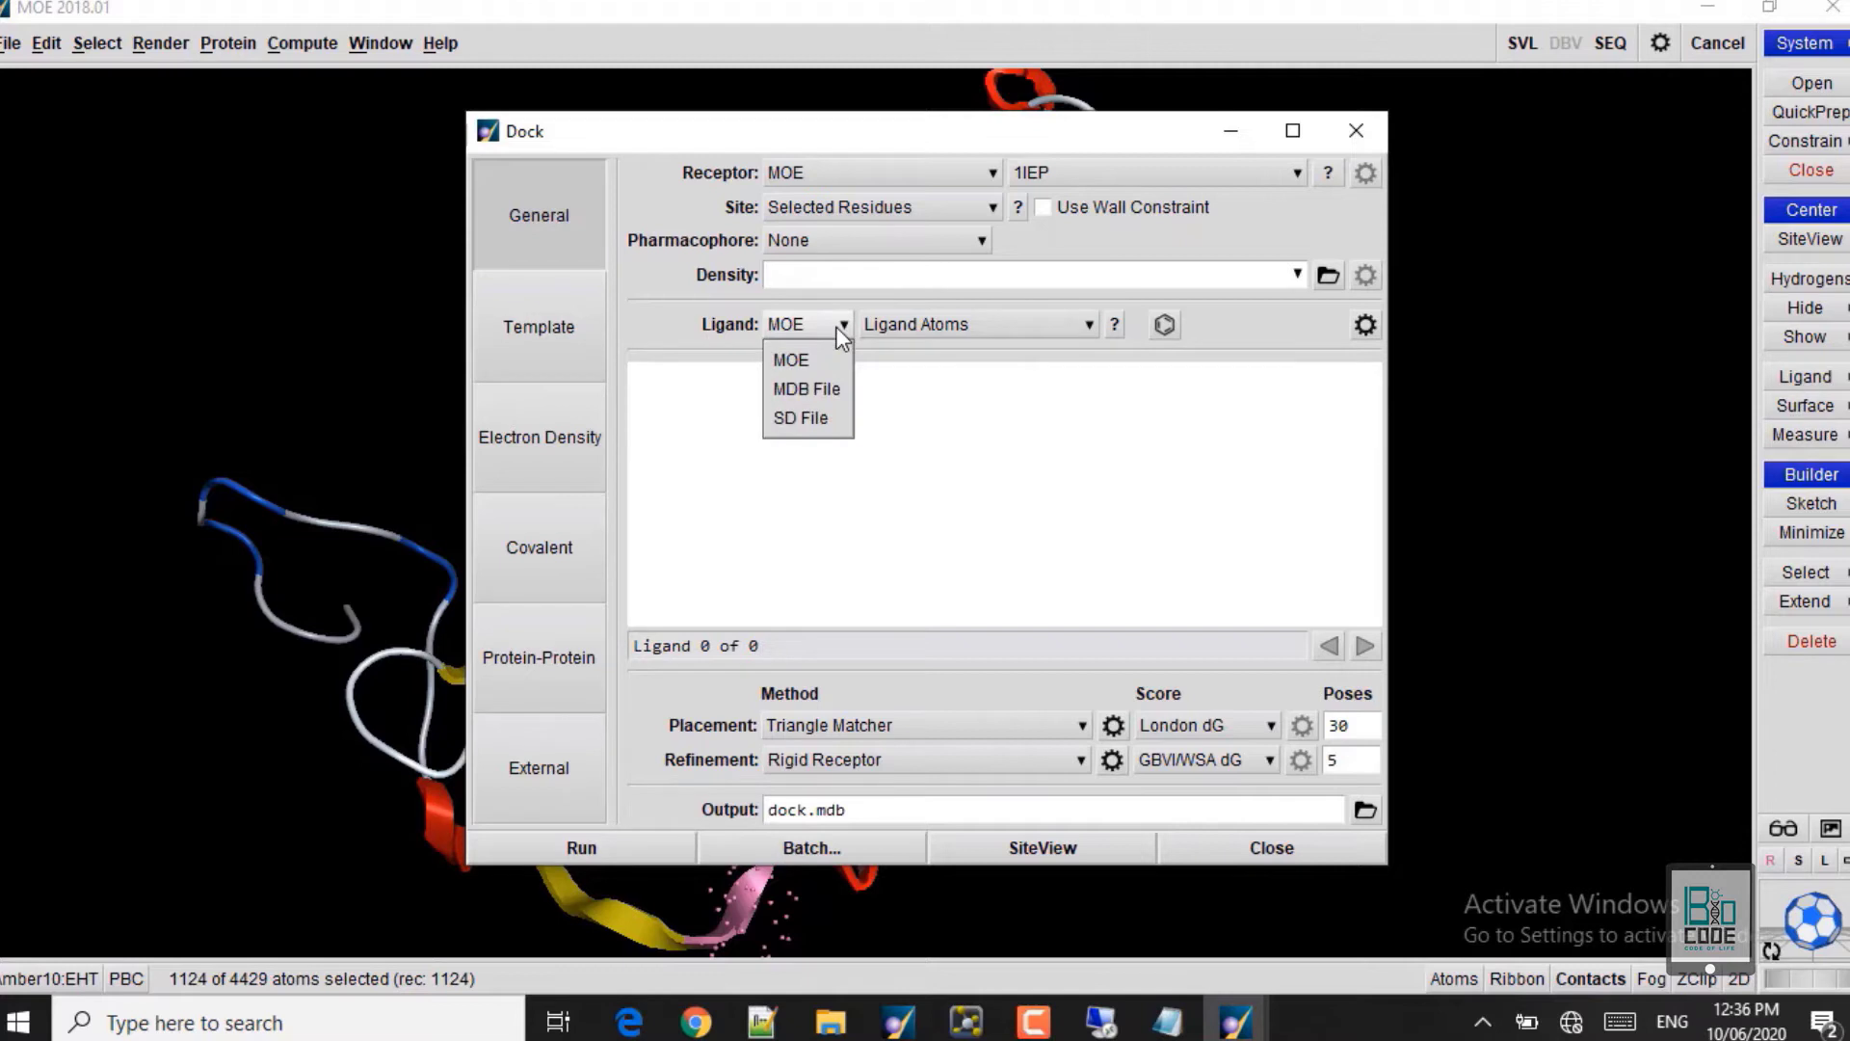
click(806, 390)
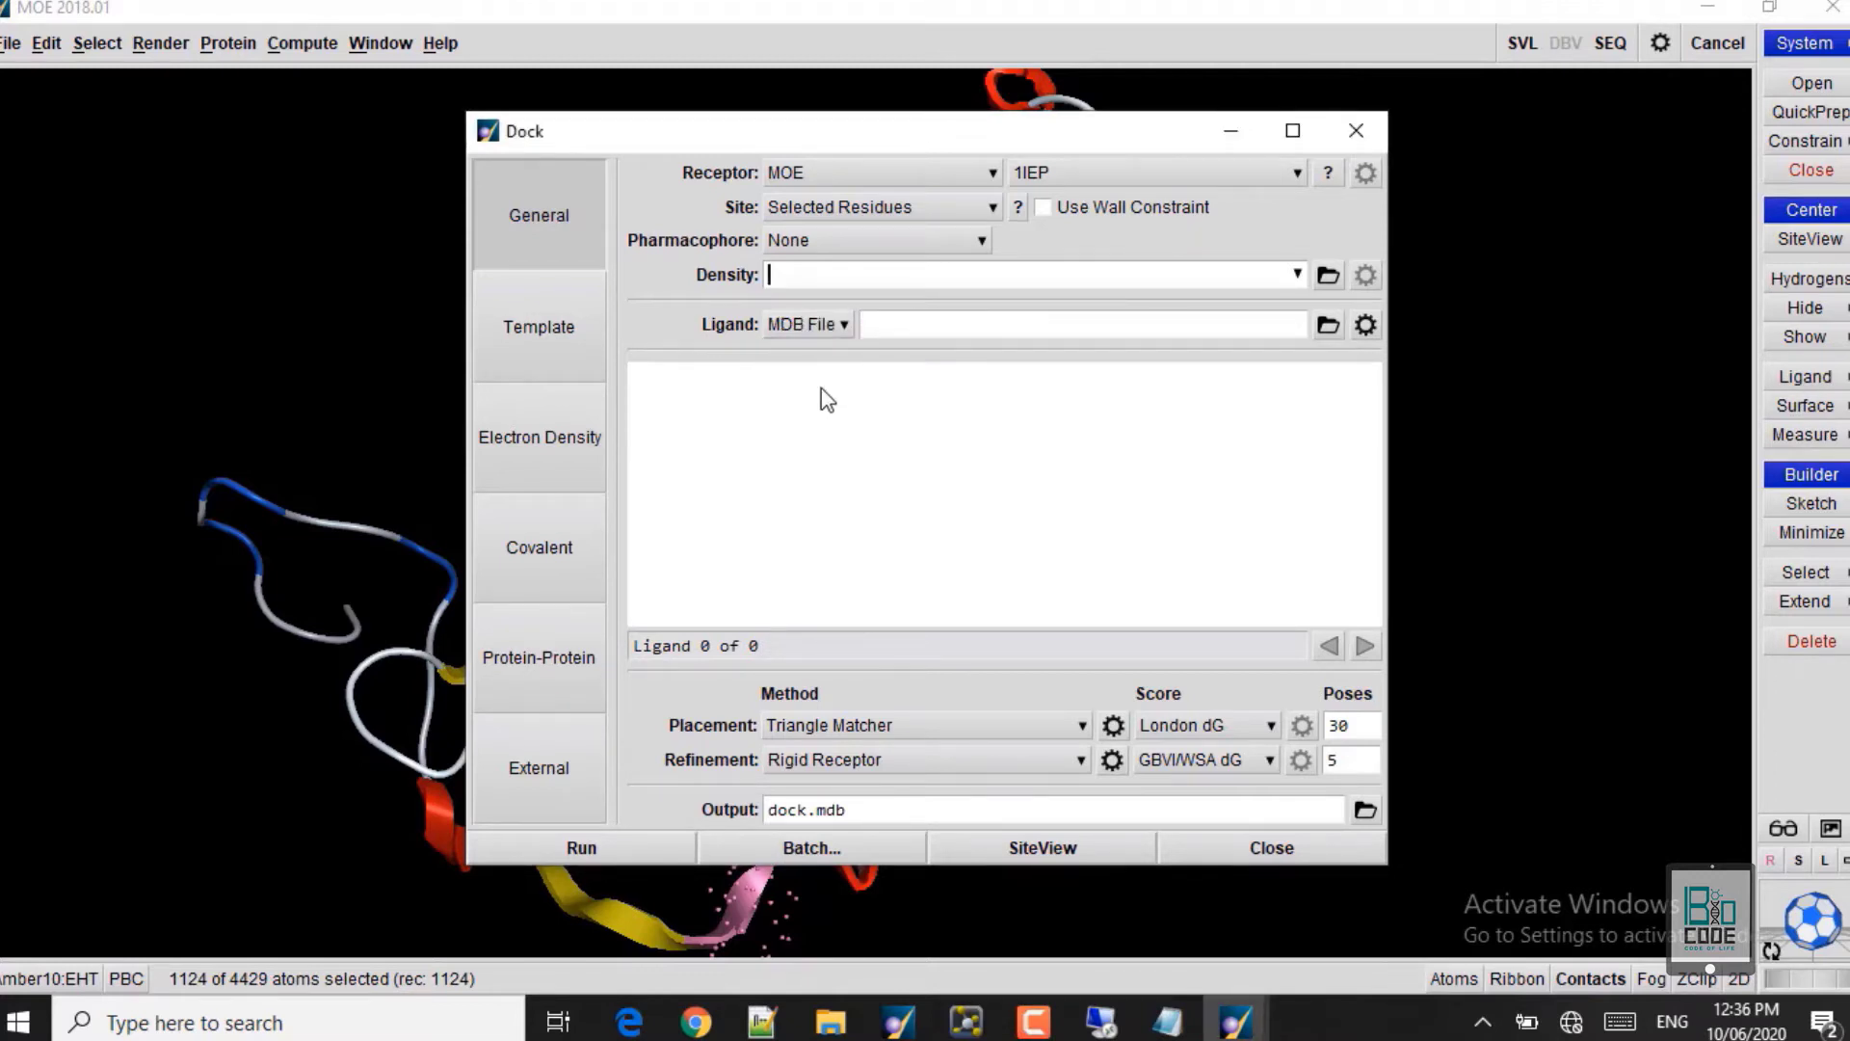
click(1328, 326)
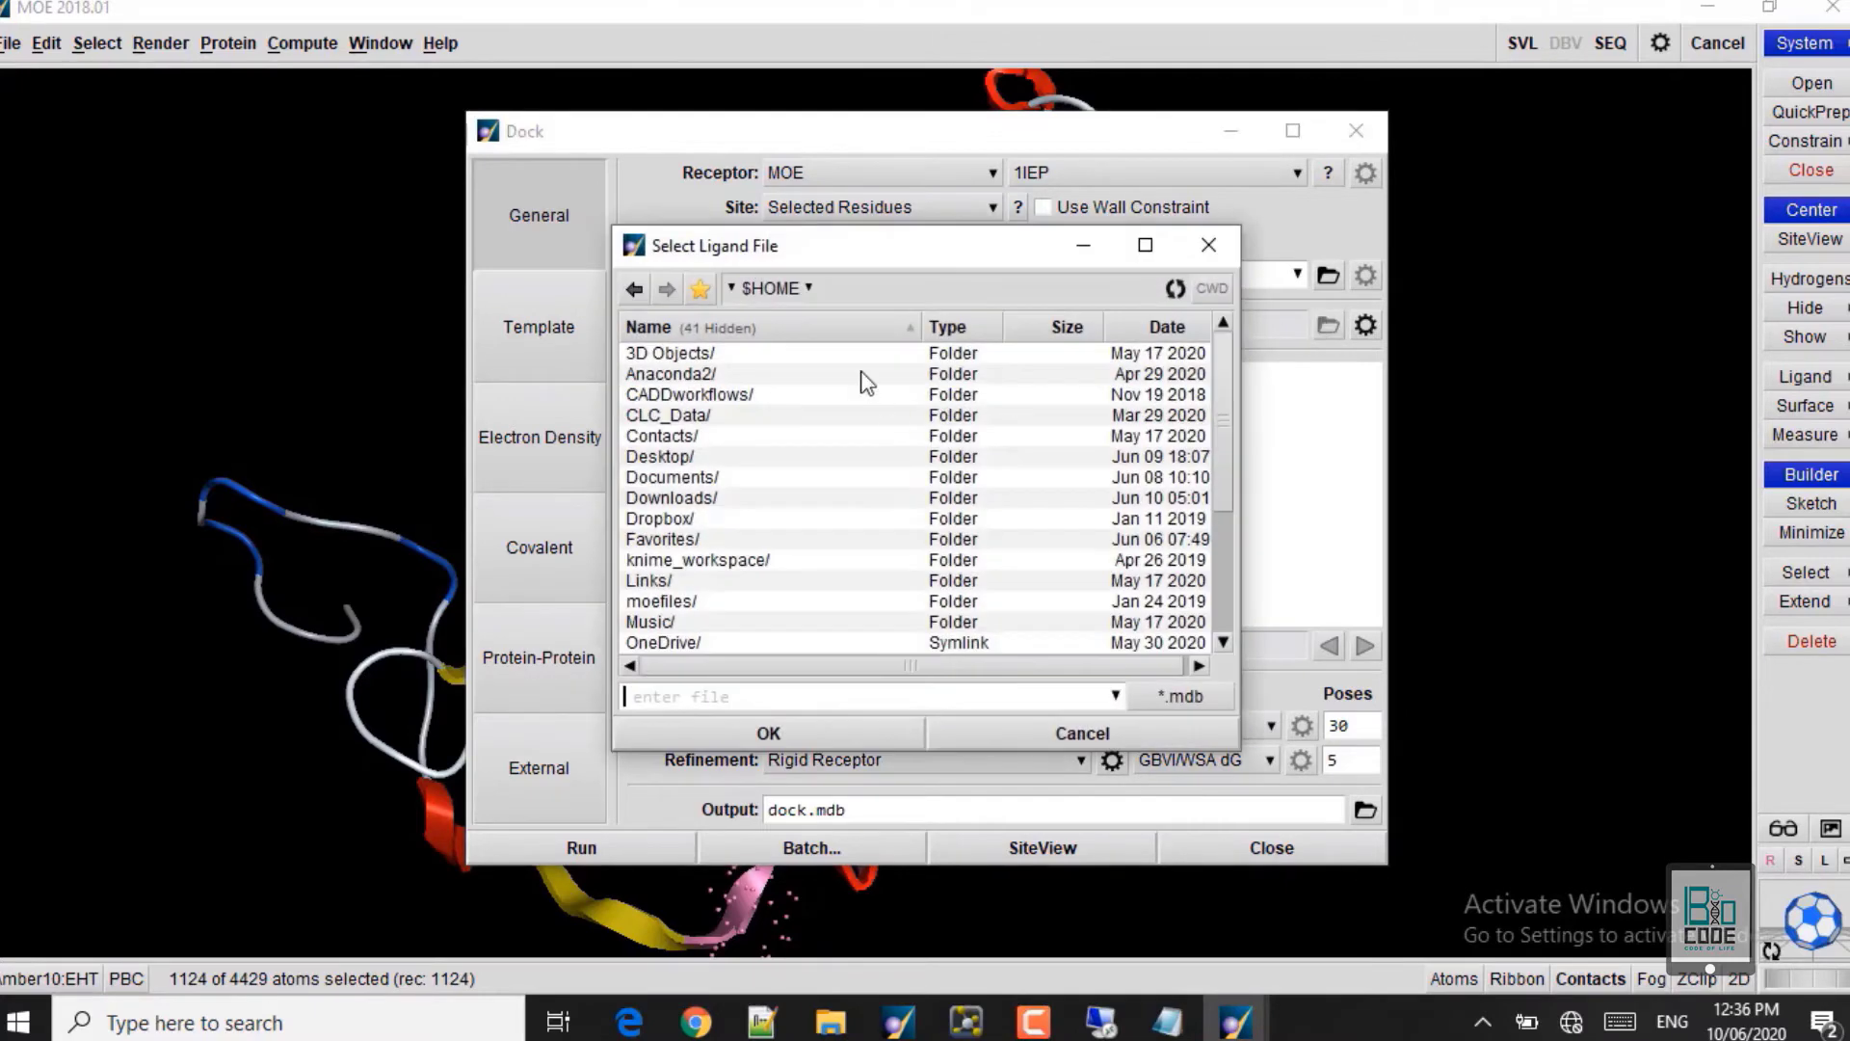
double_click(663, 457)
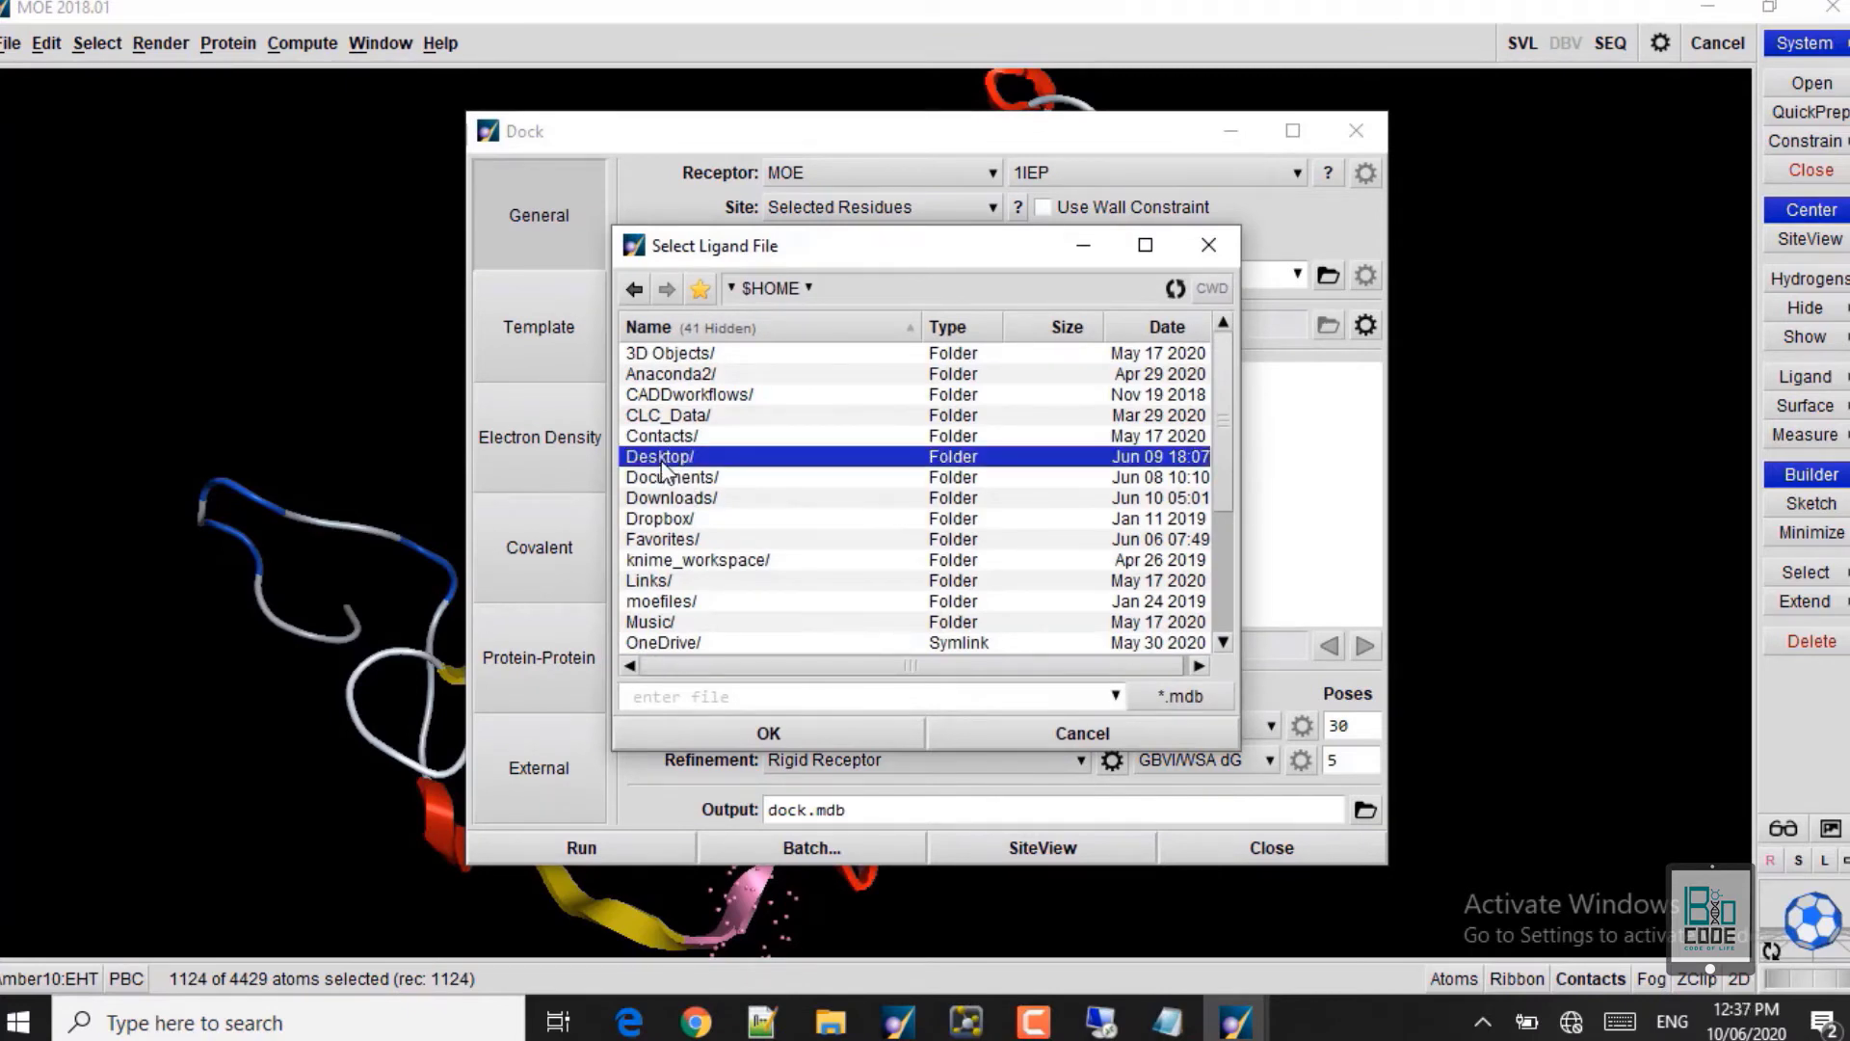
double_click(686, 416)
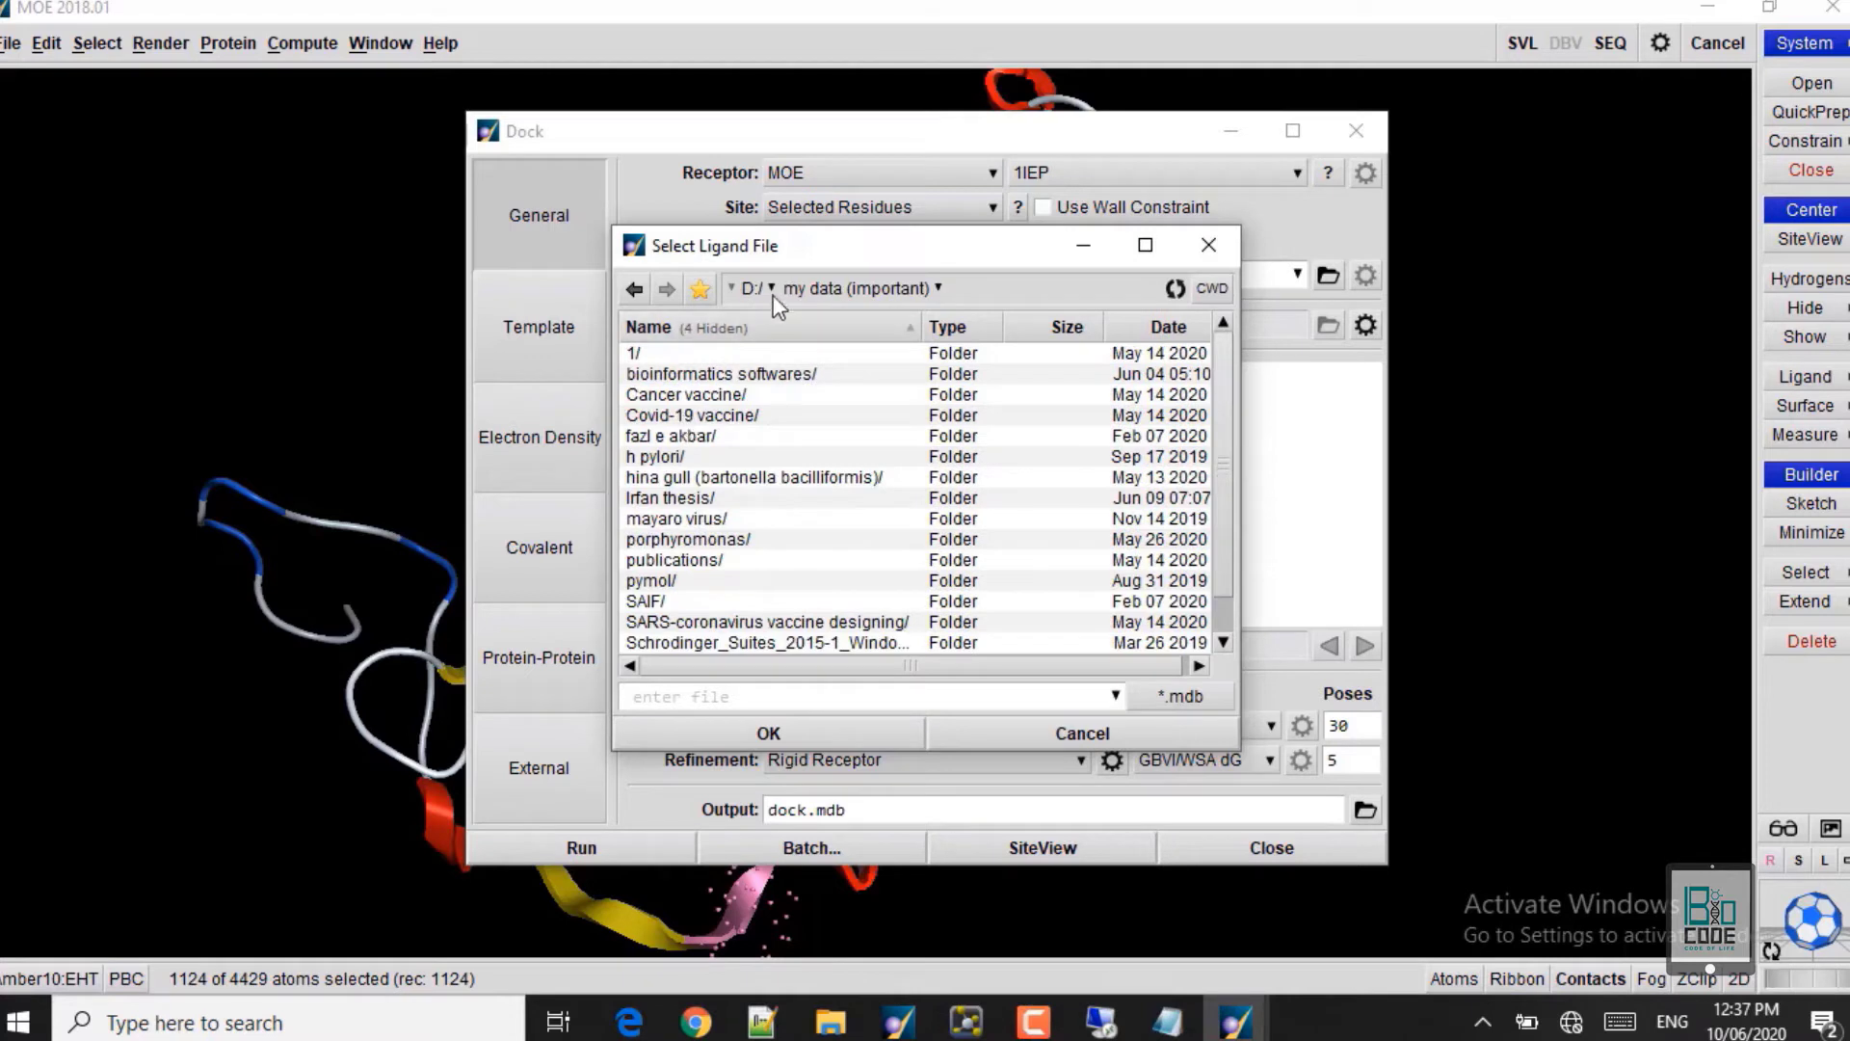
click(748, 289)
double_click(675, 374)
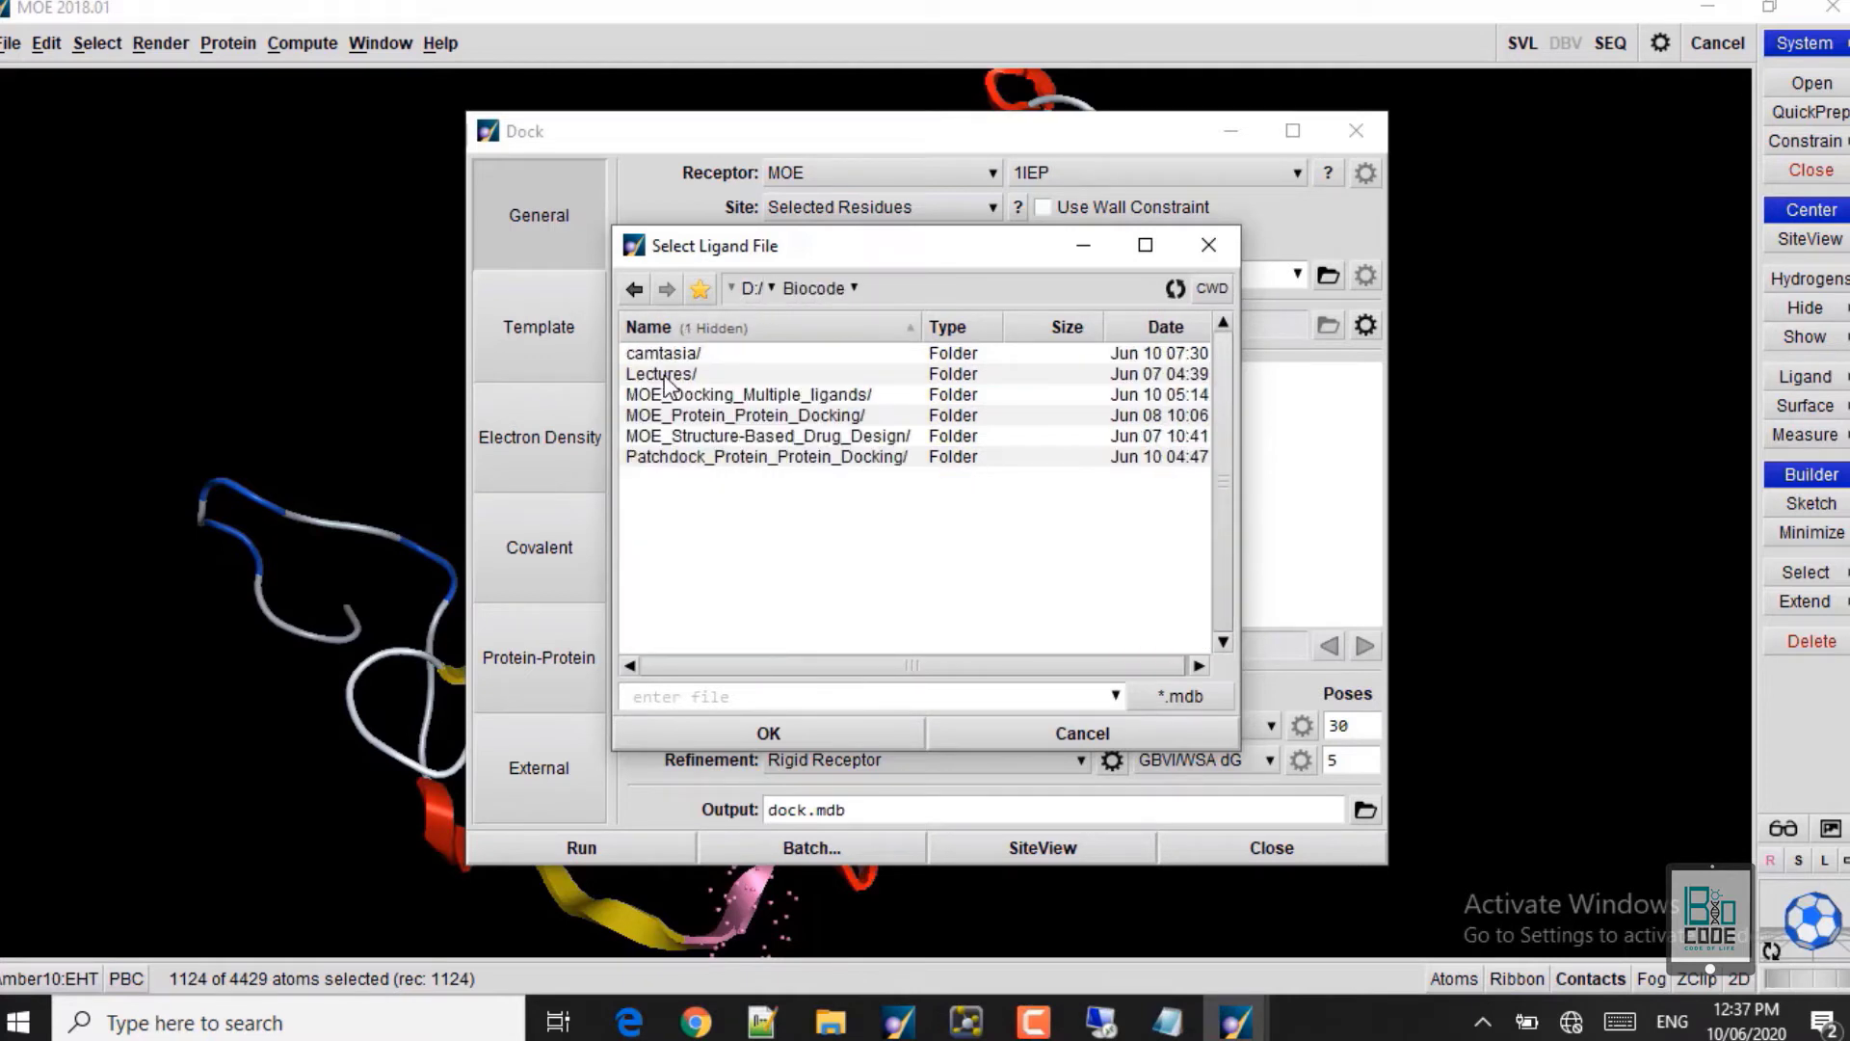
double_click(725, 396)
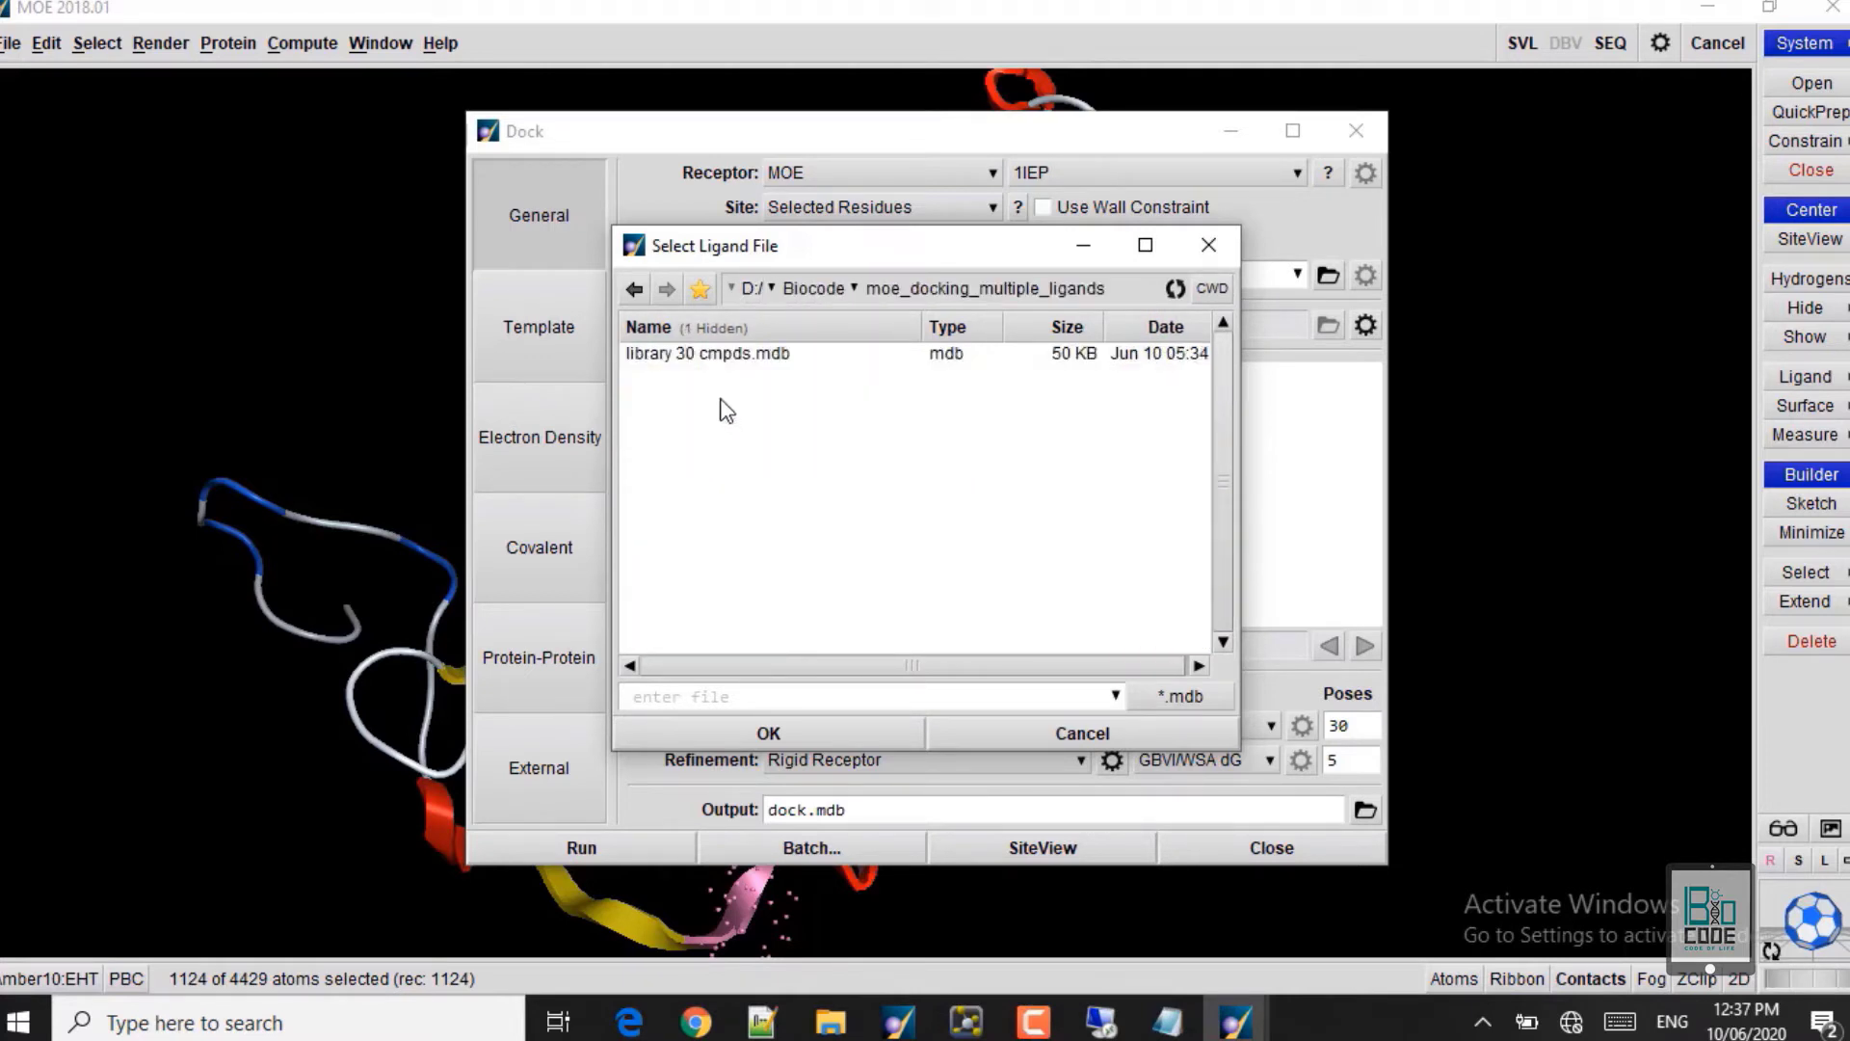
click(686, 355)
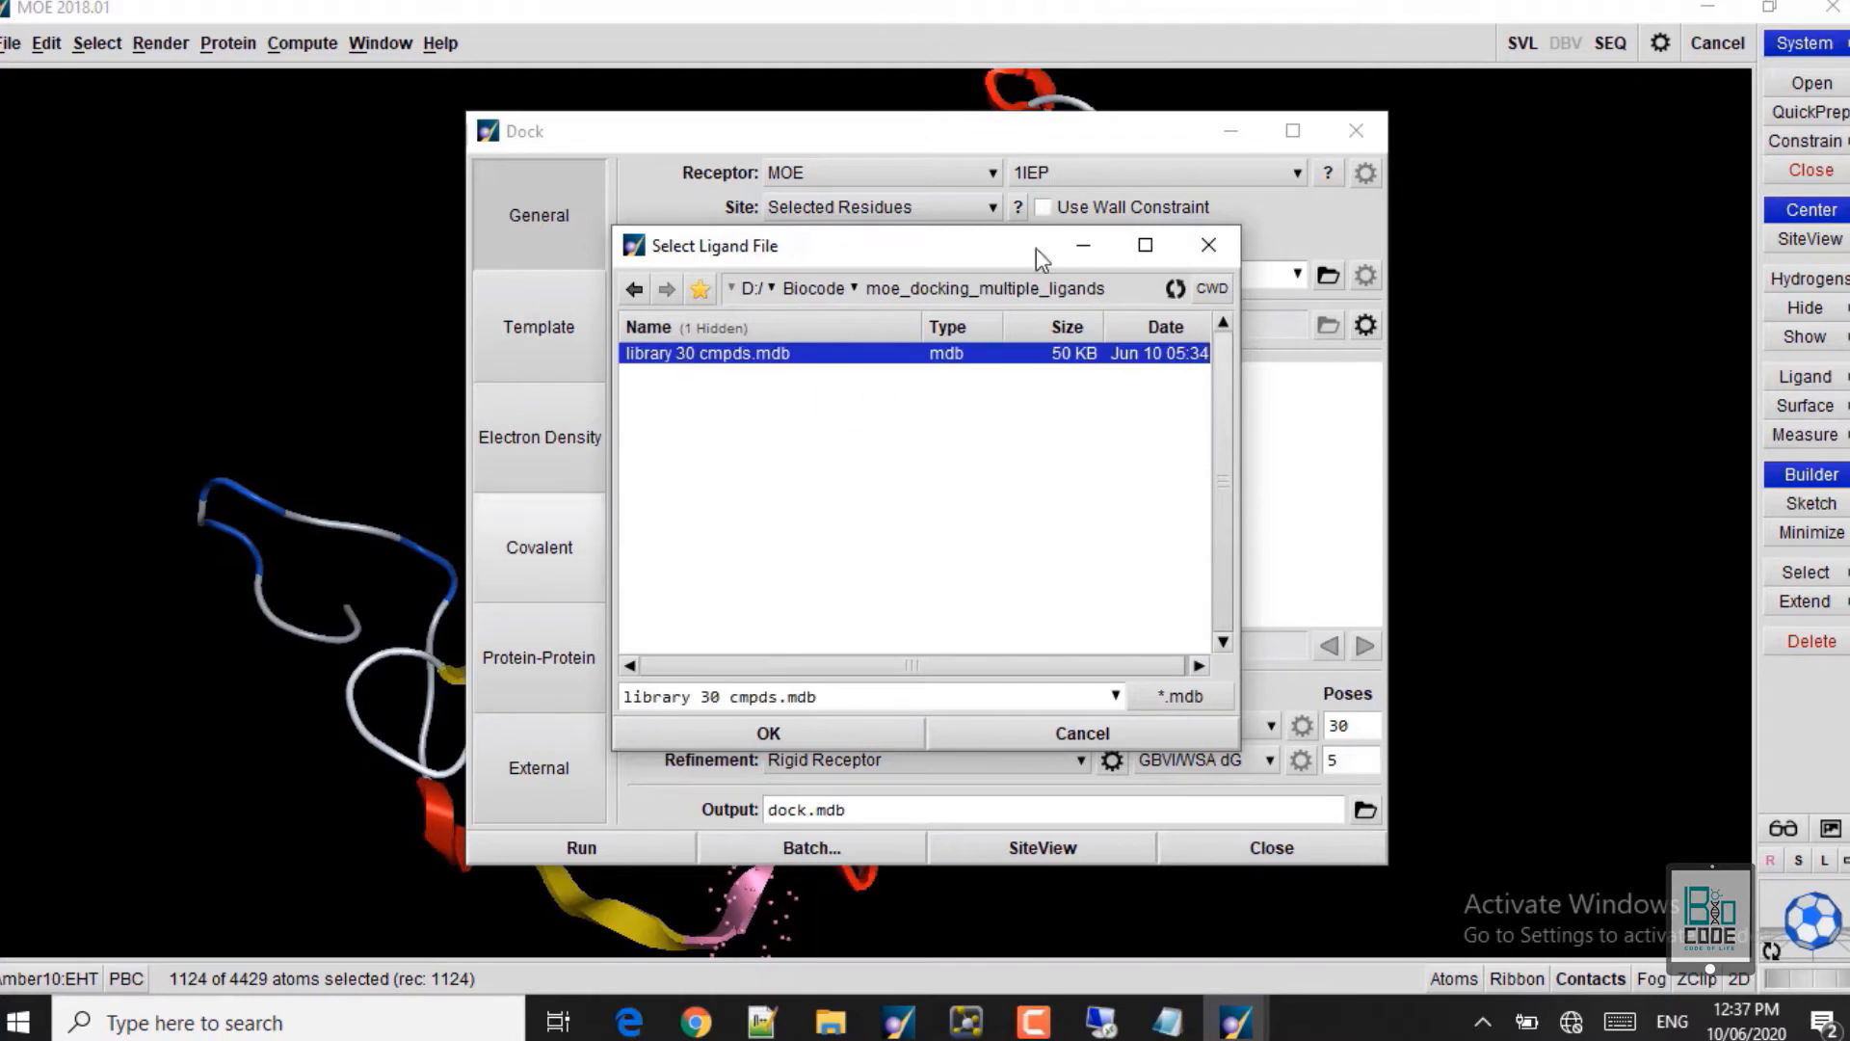
click(767, 733)
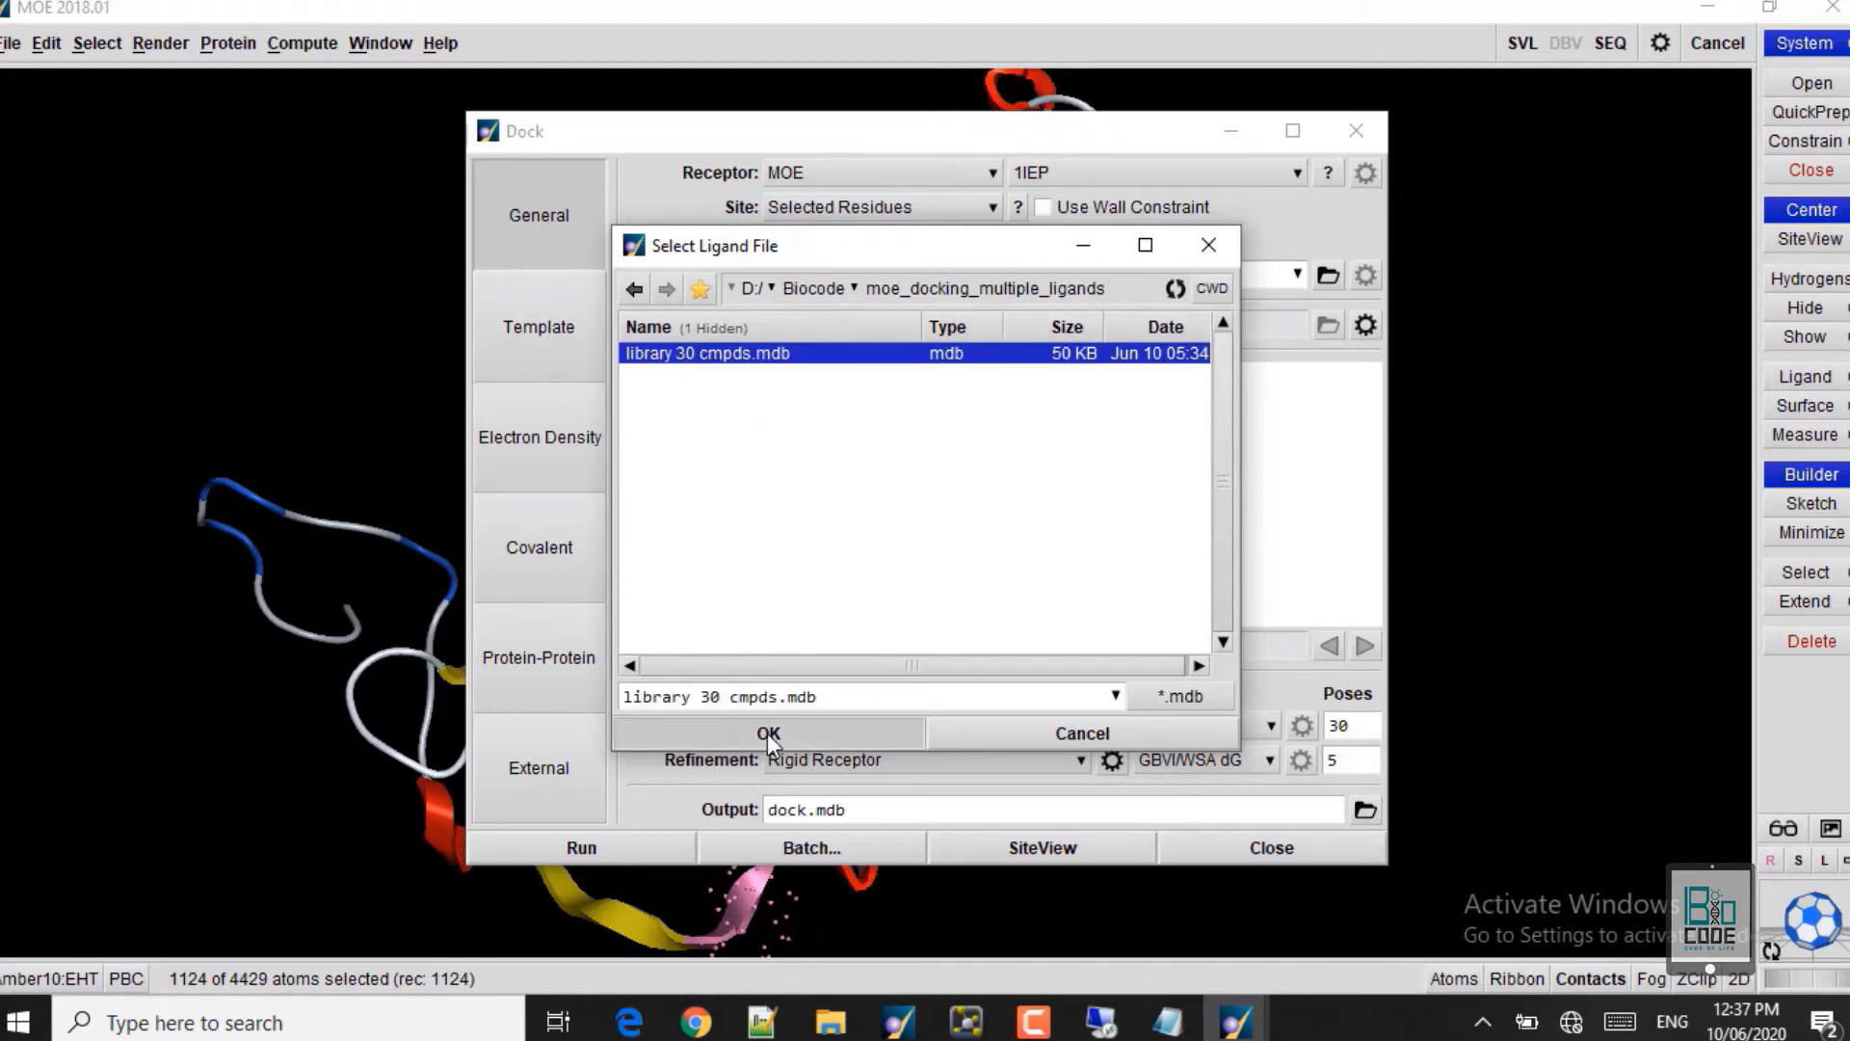
Step: Look through the structures of the loaded ligand library one by one, up to ligand 17
click(1361, 655)
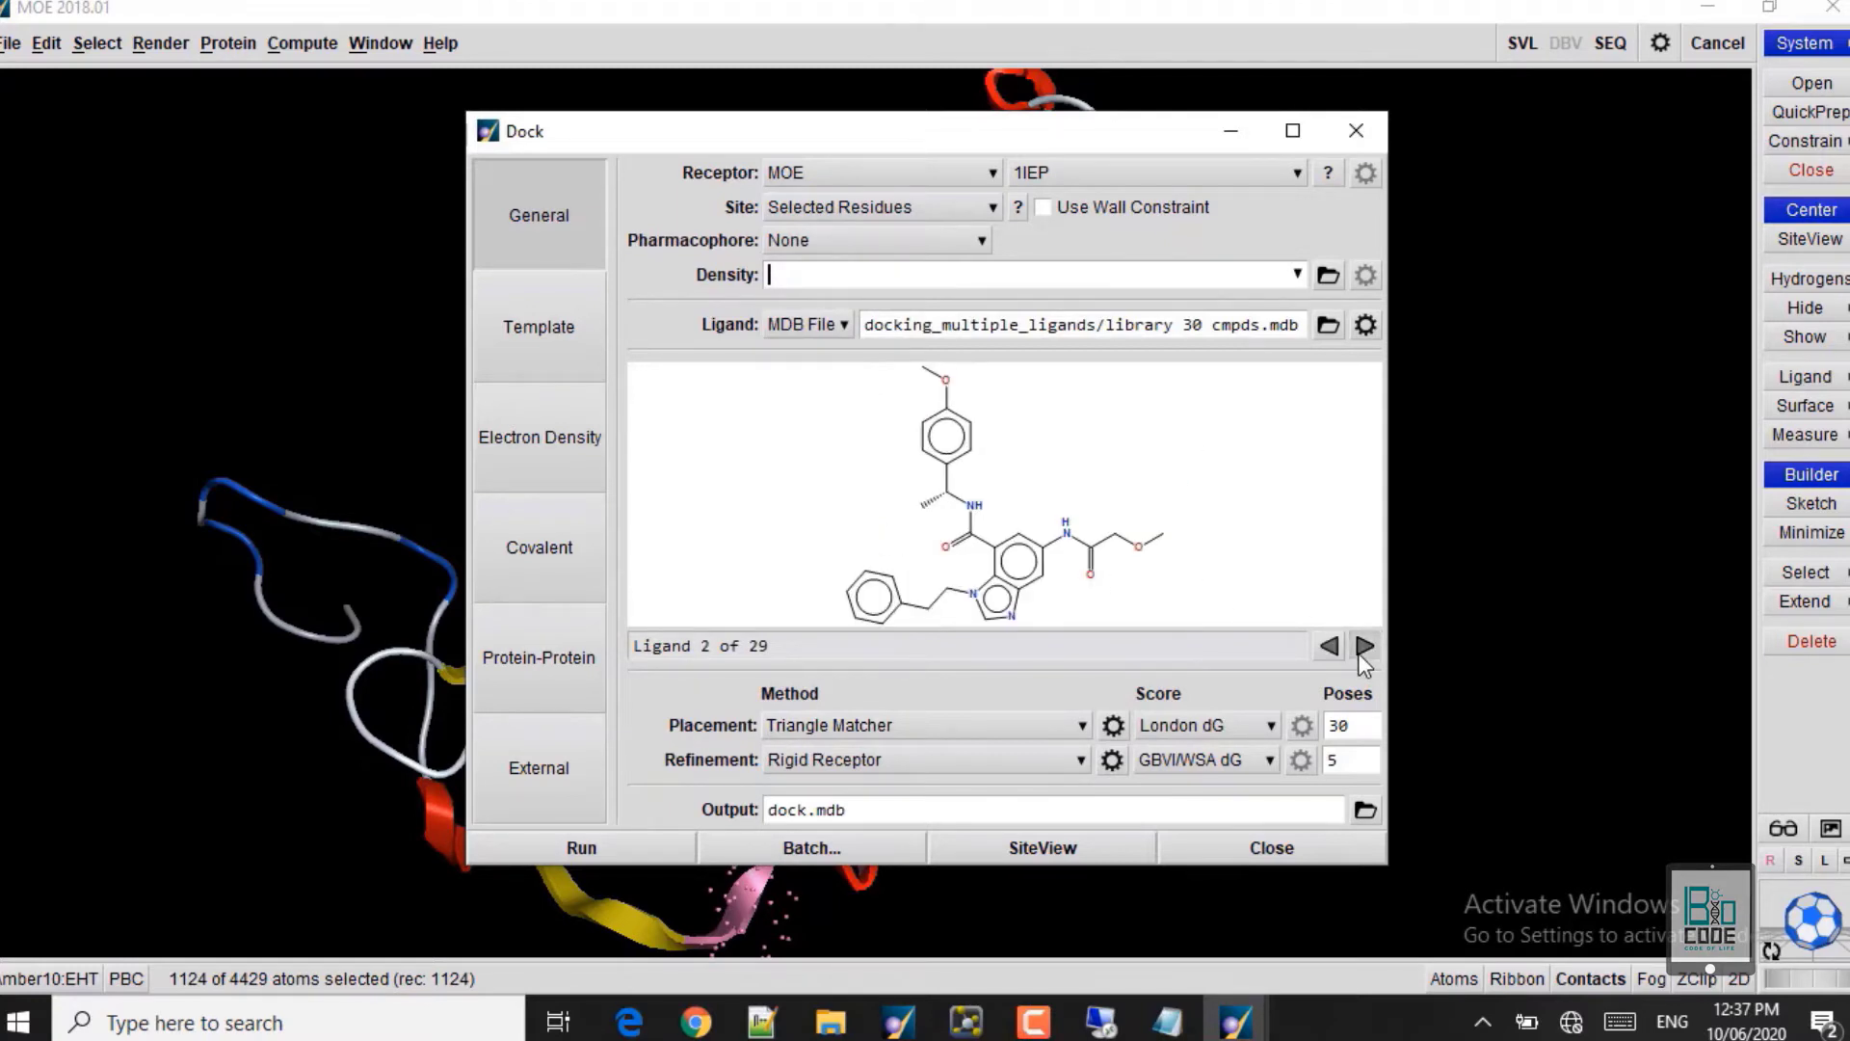
click(1362, 648)
click(1361, 647)
click(1362, 648)
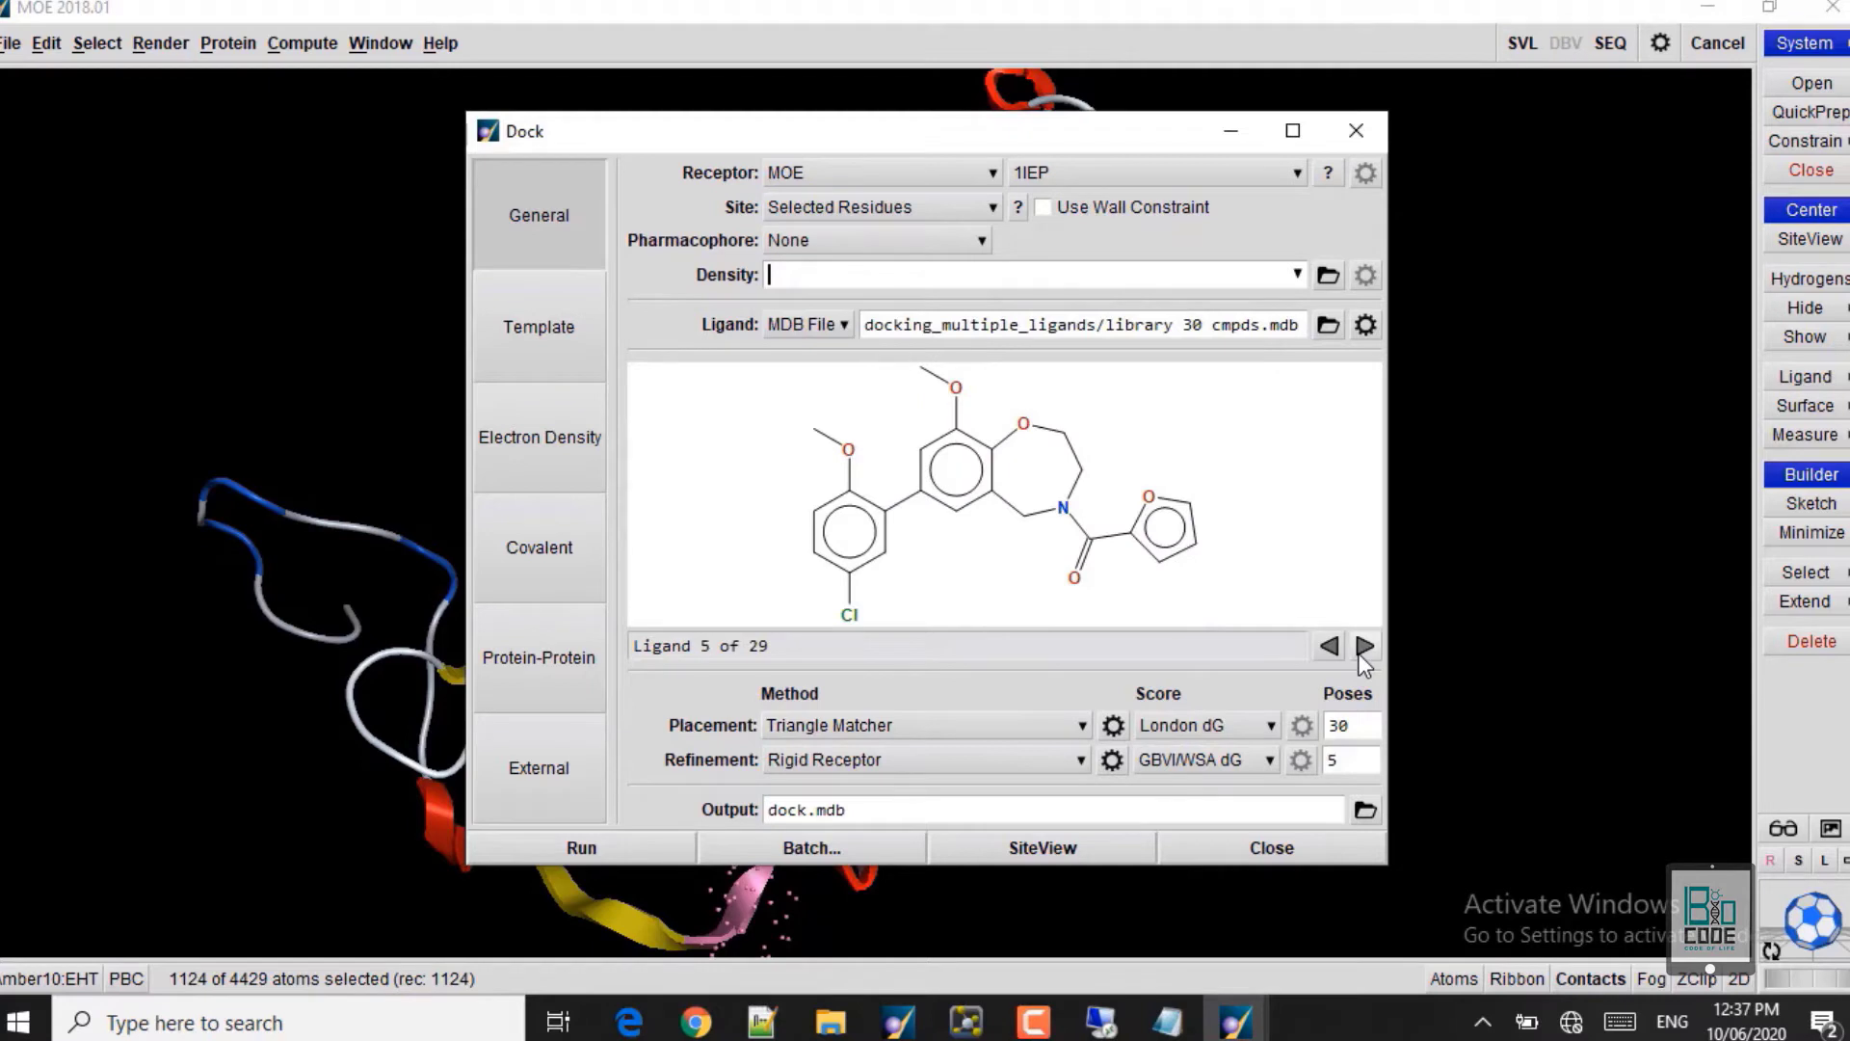
click(1362, 648)
click(1361, 647)
click(1362, 648)
click(1362, 648)
click(1362, 647)
click(1361, 648)
click(1361, 647)
click(1362, 648)
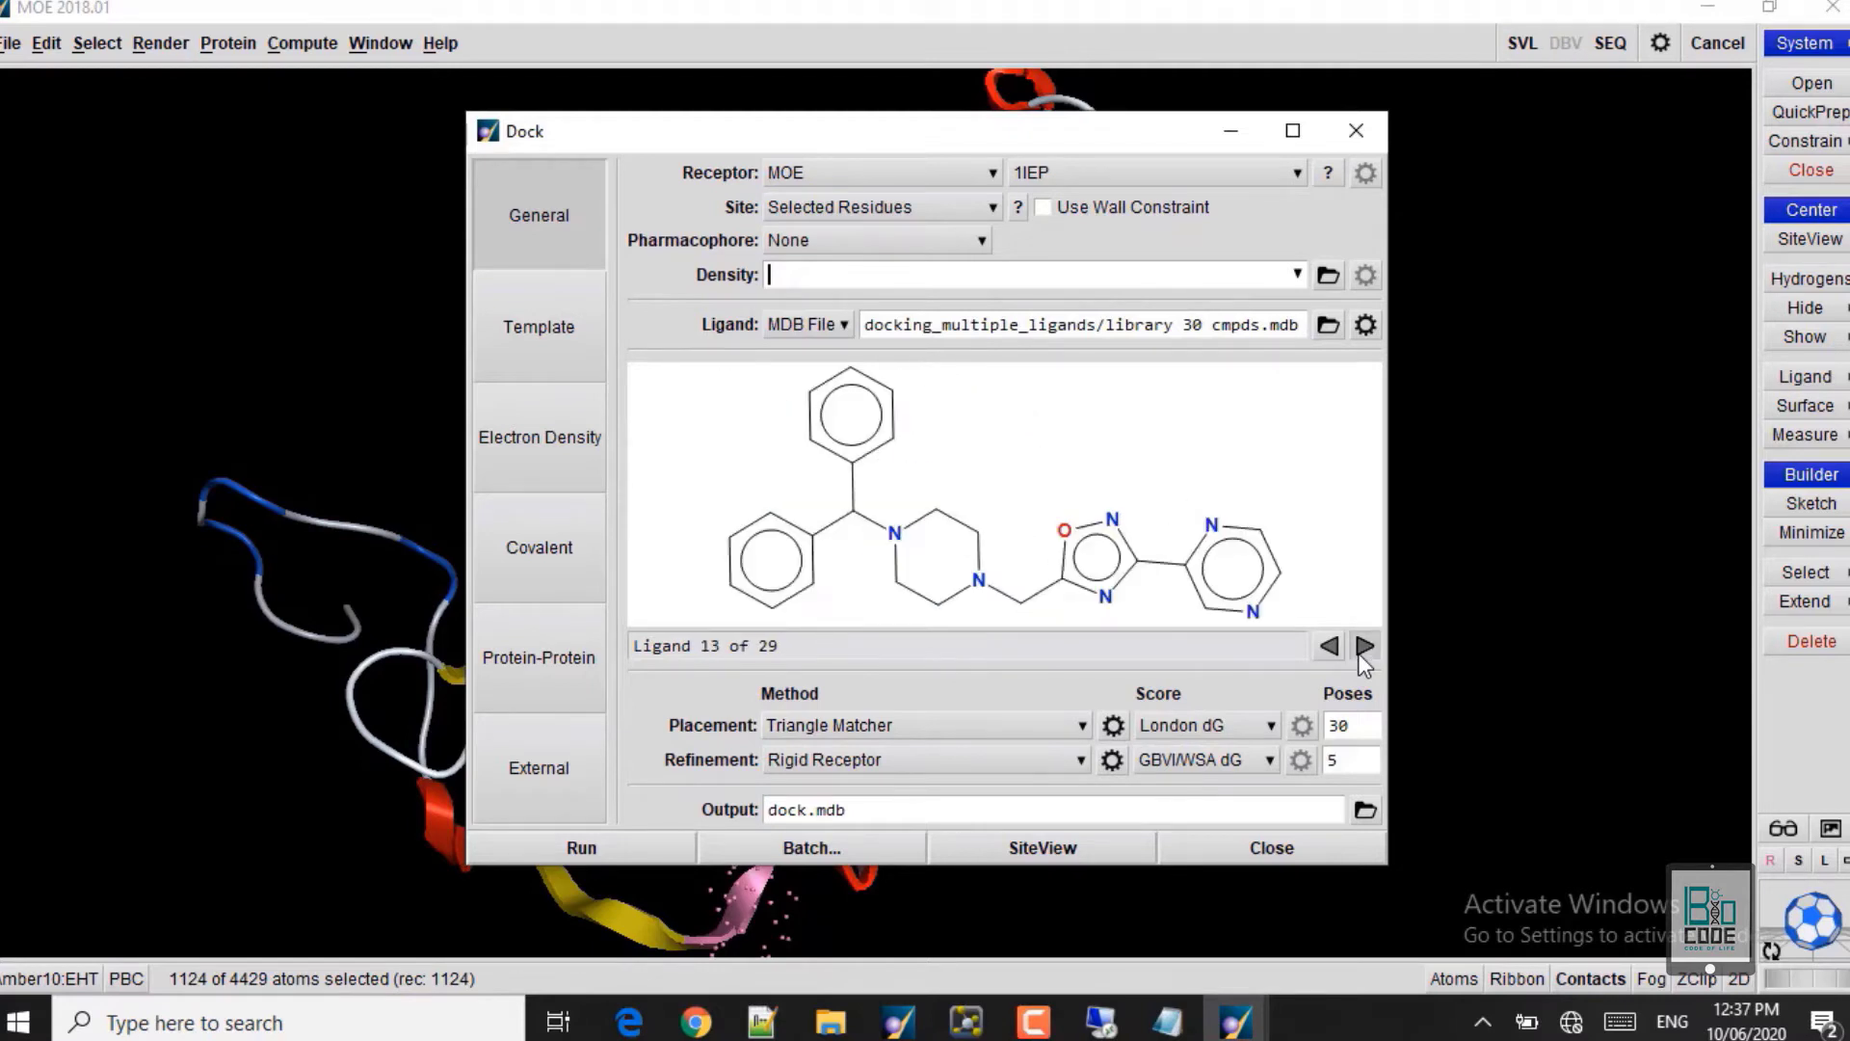
click(1361, 648)
click(1361, 648)
click(1362, 647)
click(1362, 647)
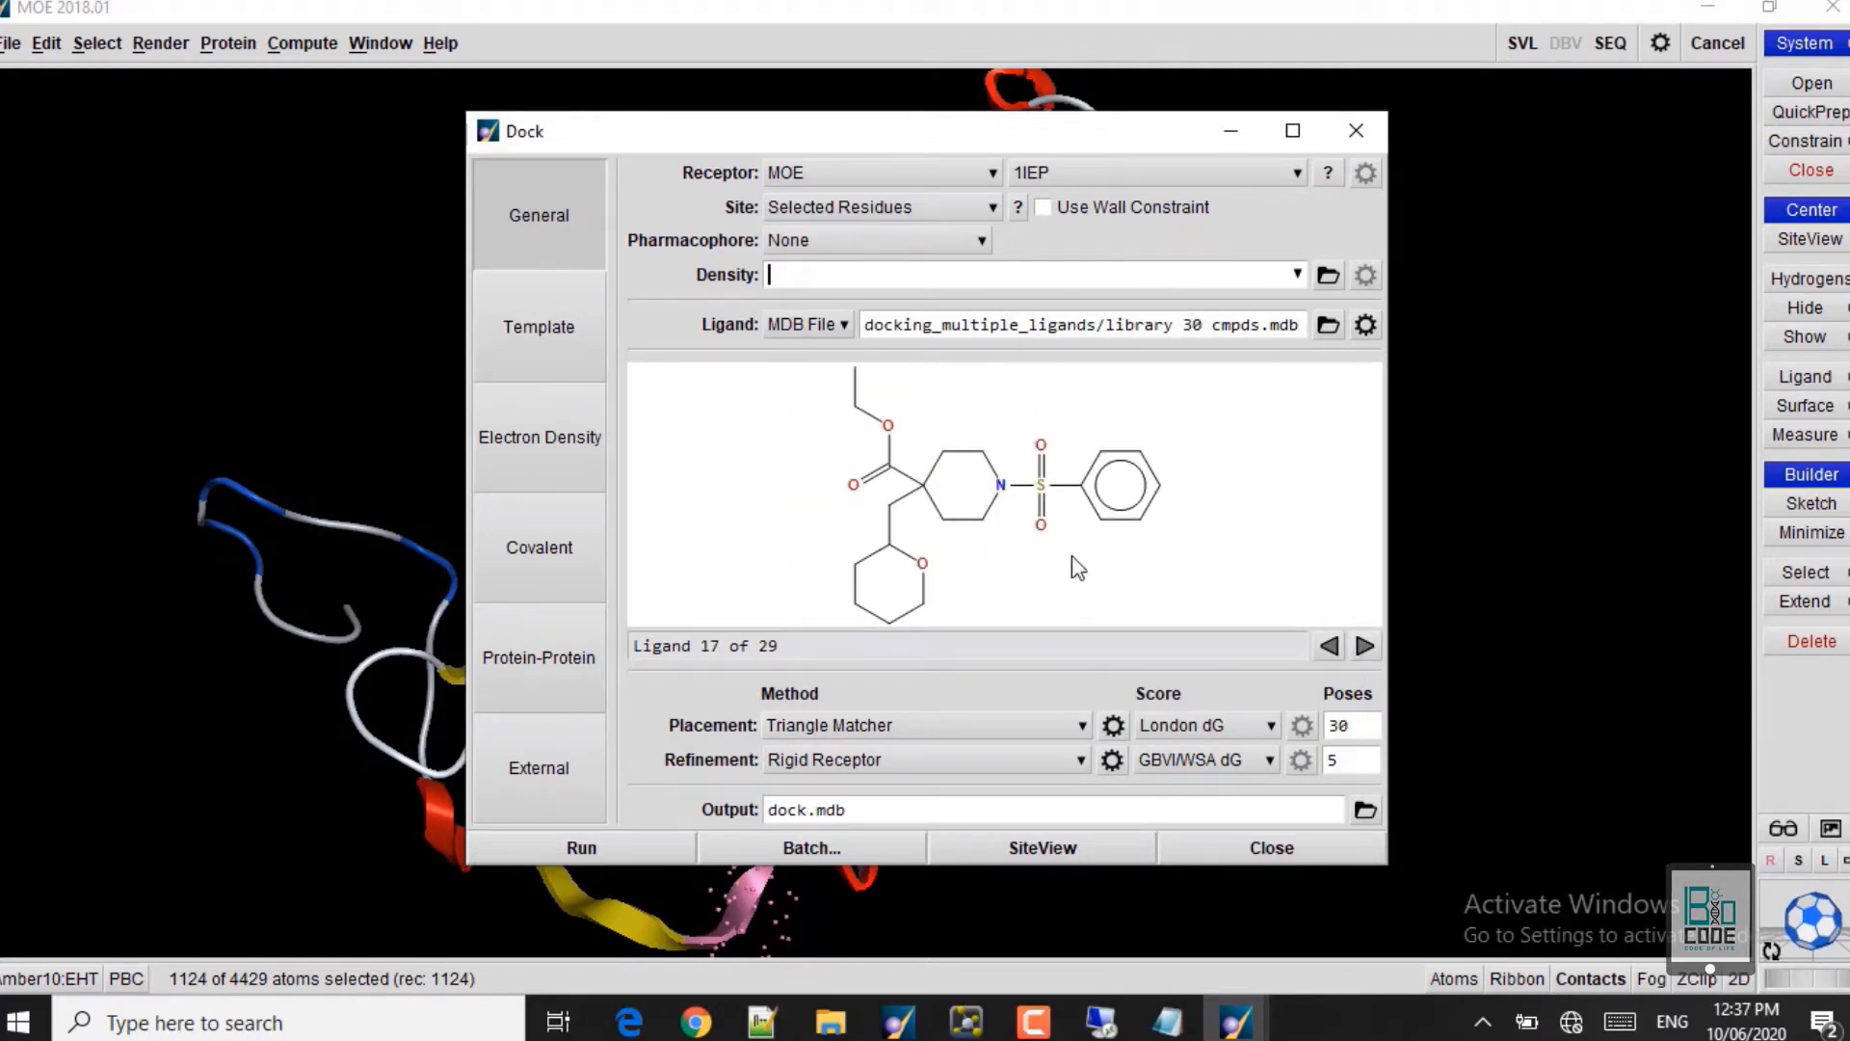
Step: Choose Triangle Matcher as the docking placement method and Rigid Receptor as the refinement method
click(969, 738)
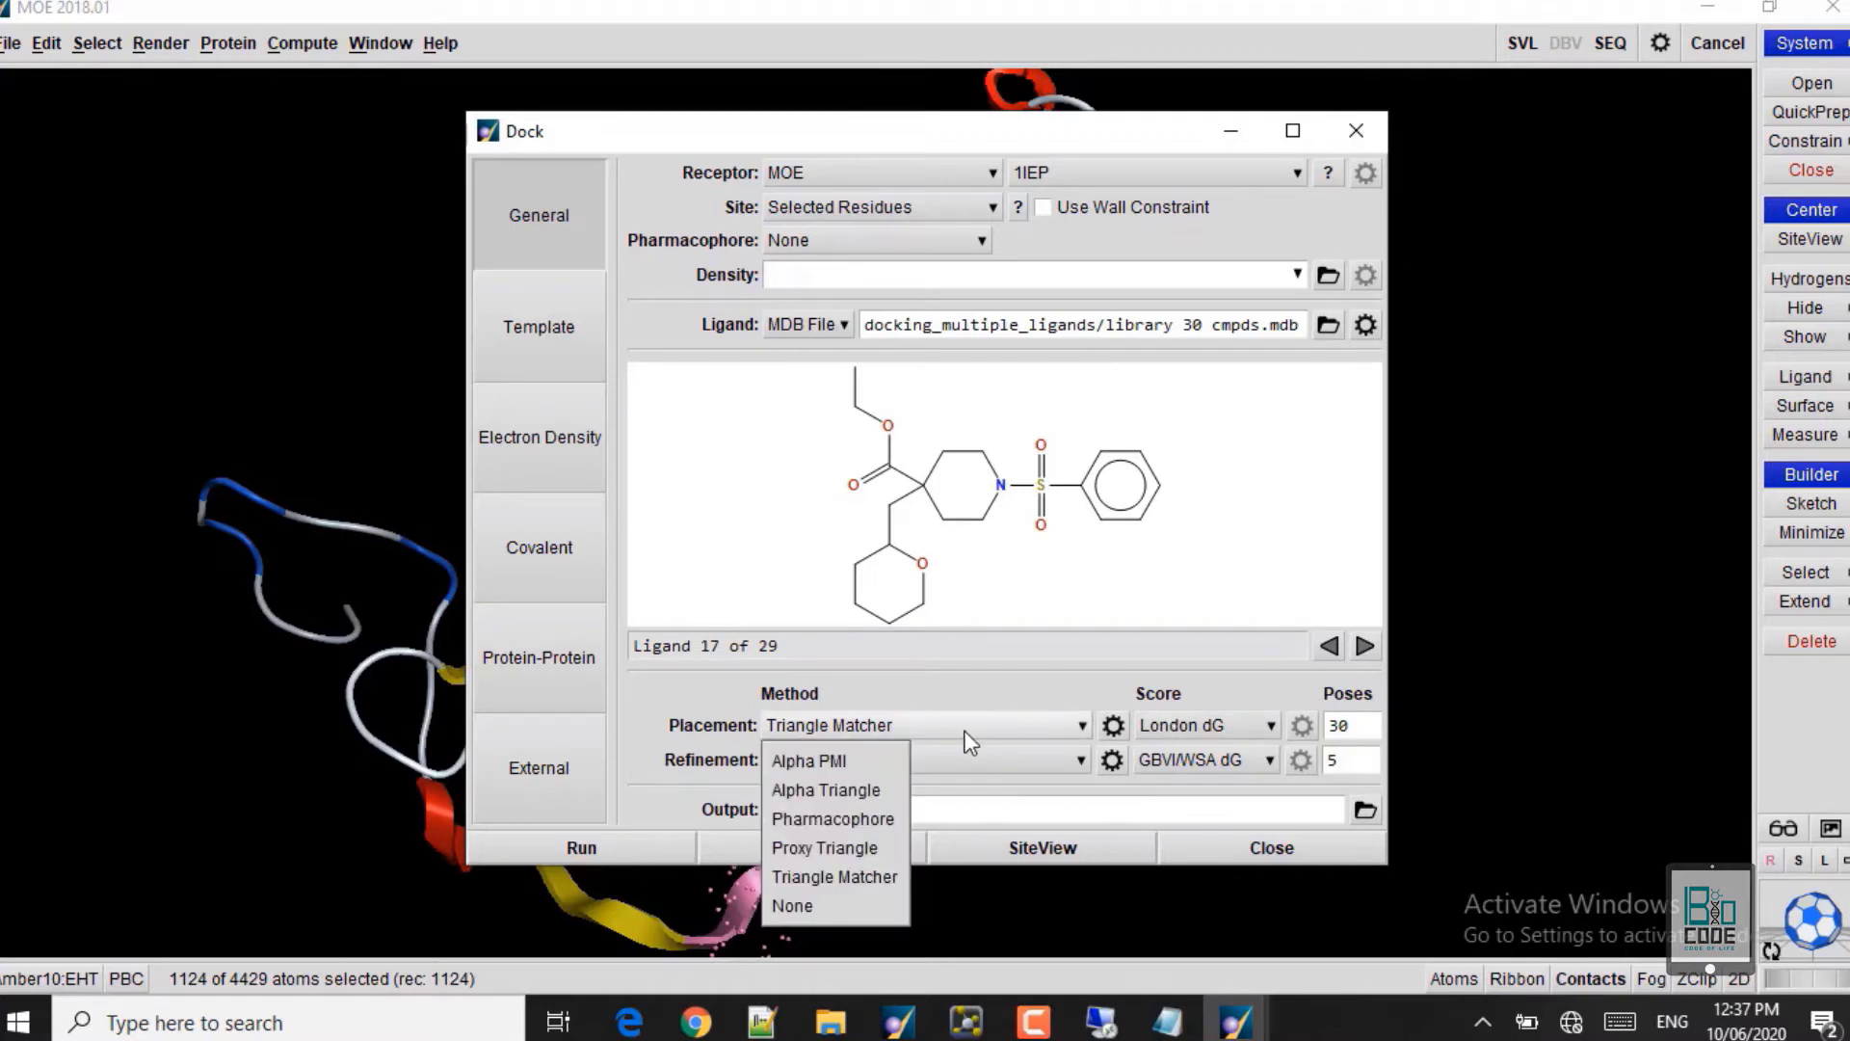
click(835, 877)
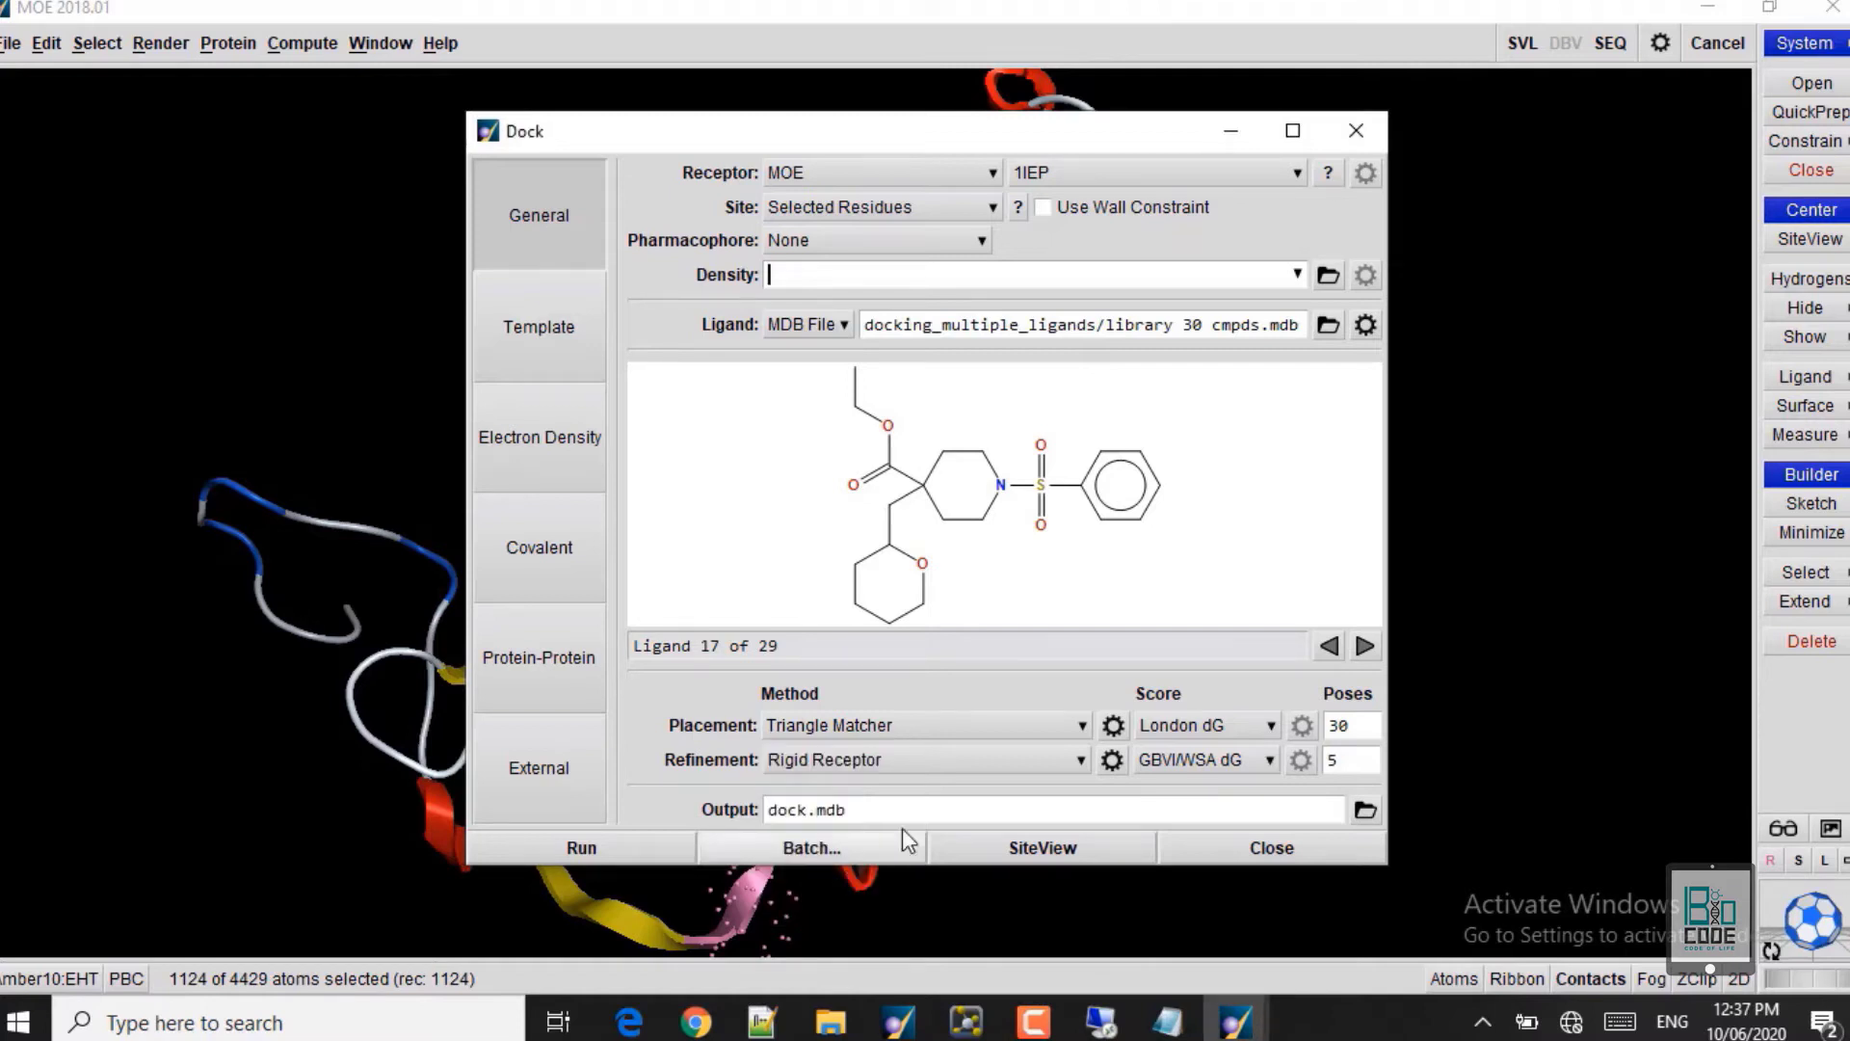
click(910, 758)
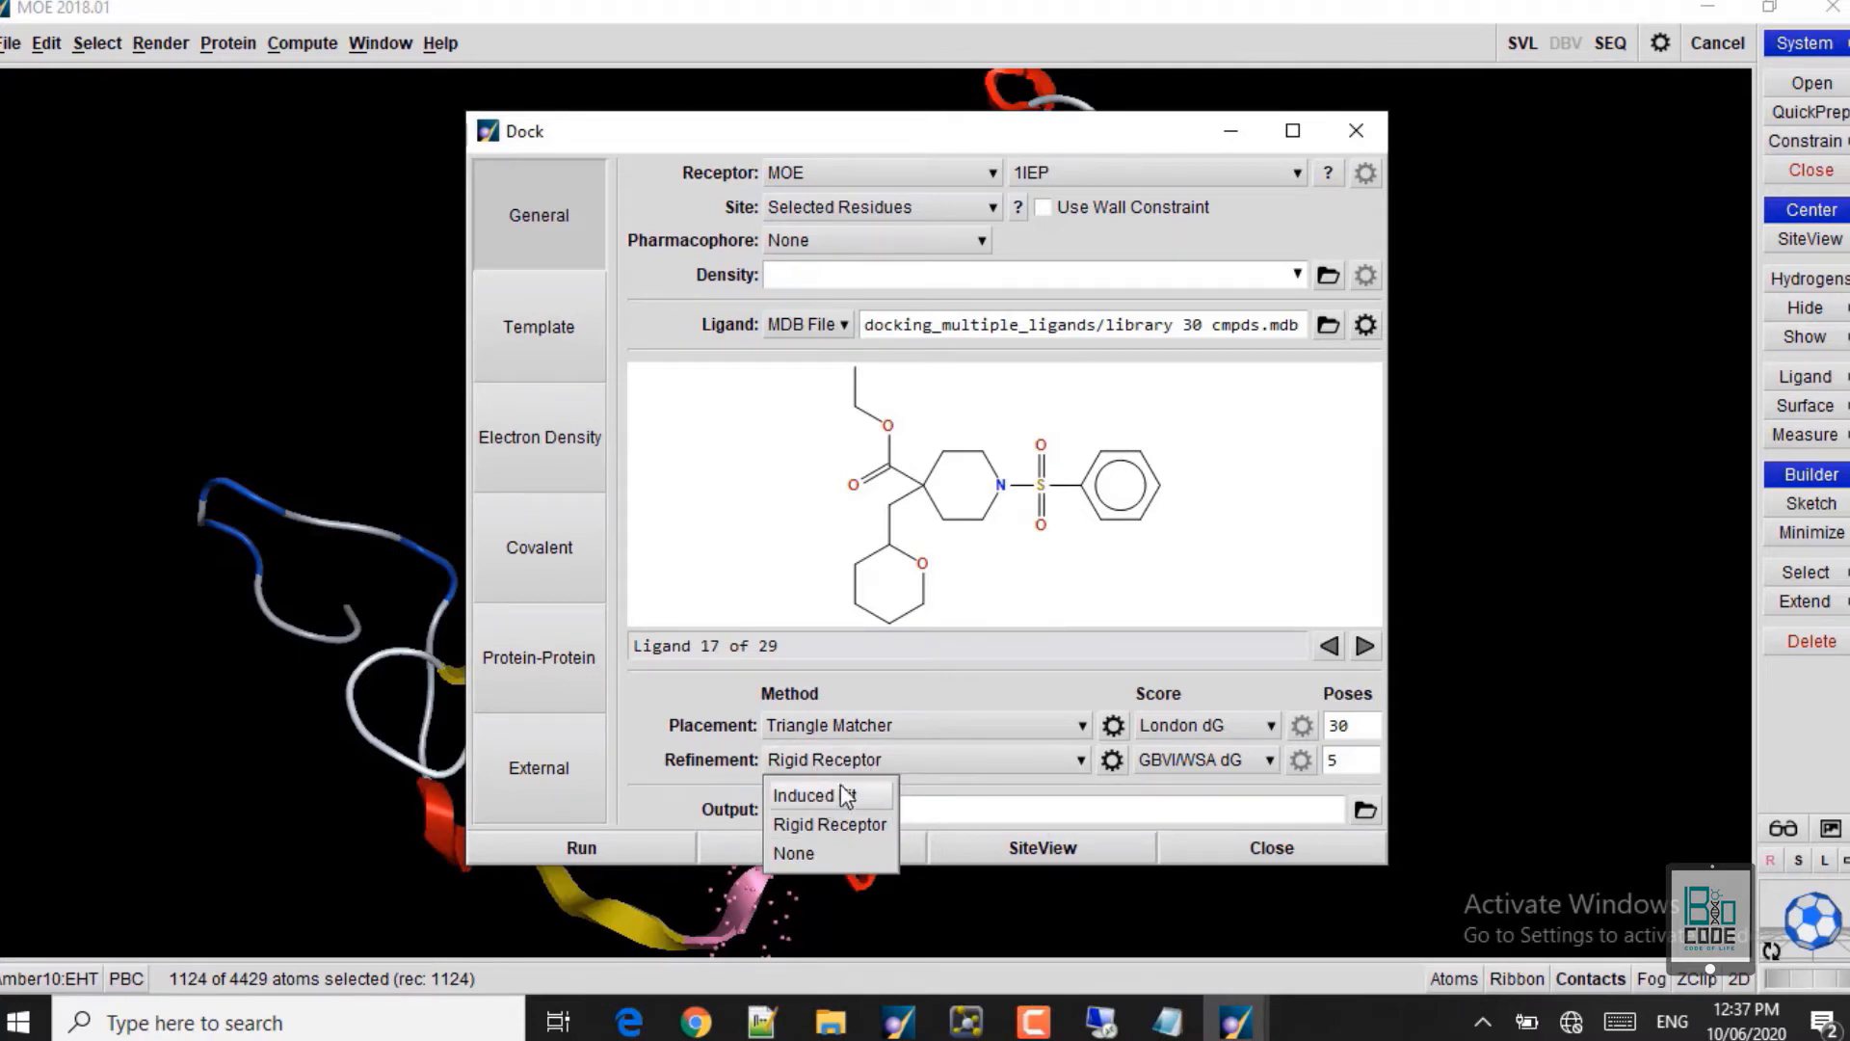
click(922, 765)
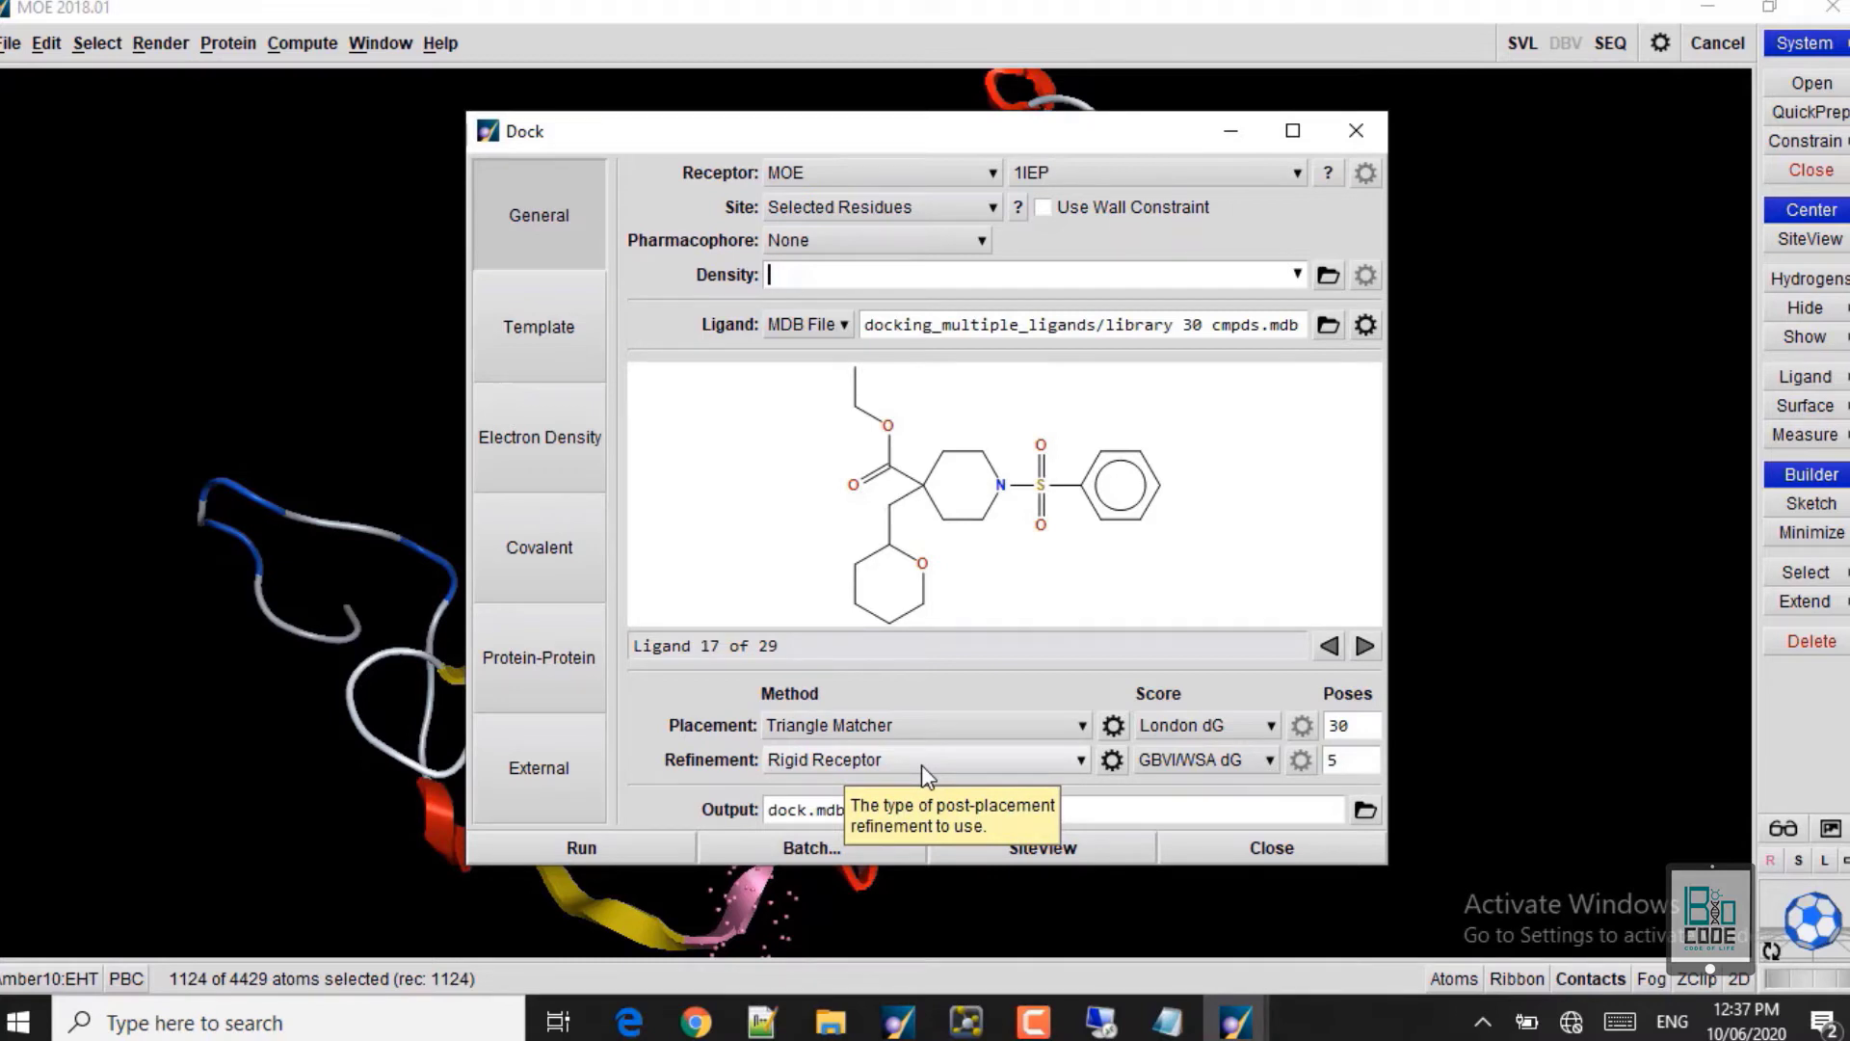
click(921, 765)
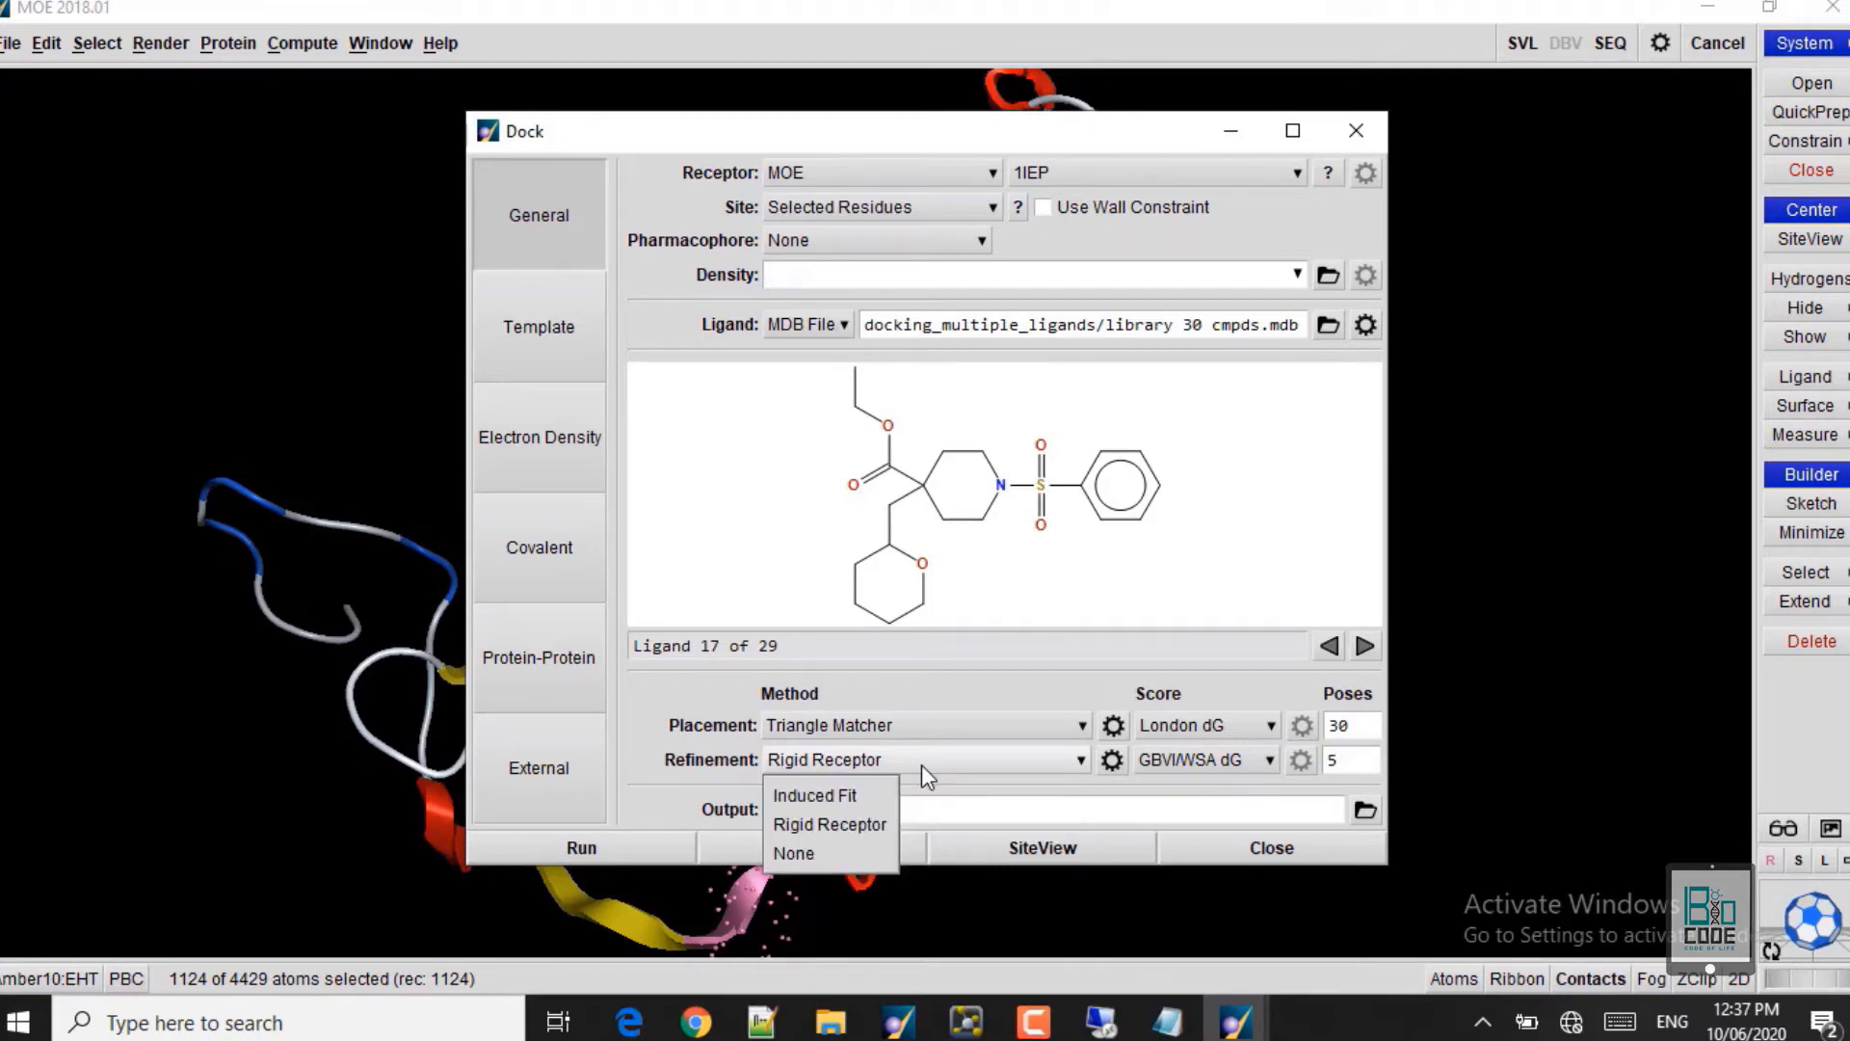
click(819, 826)
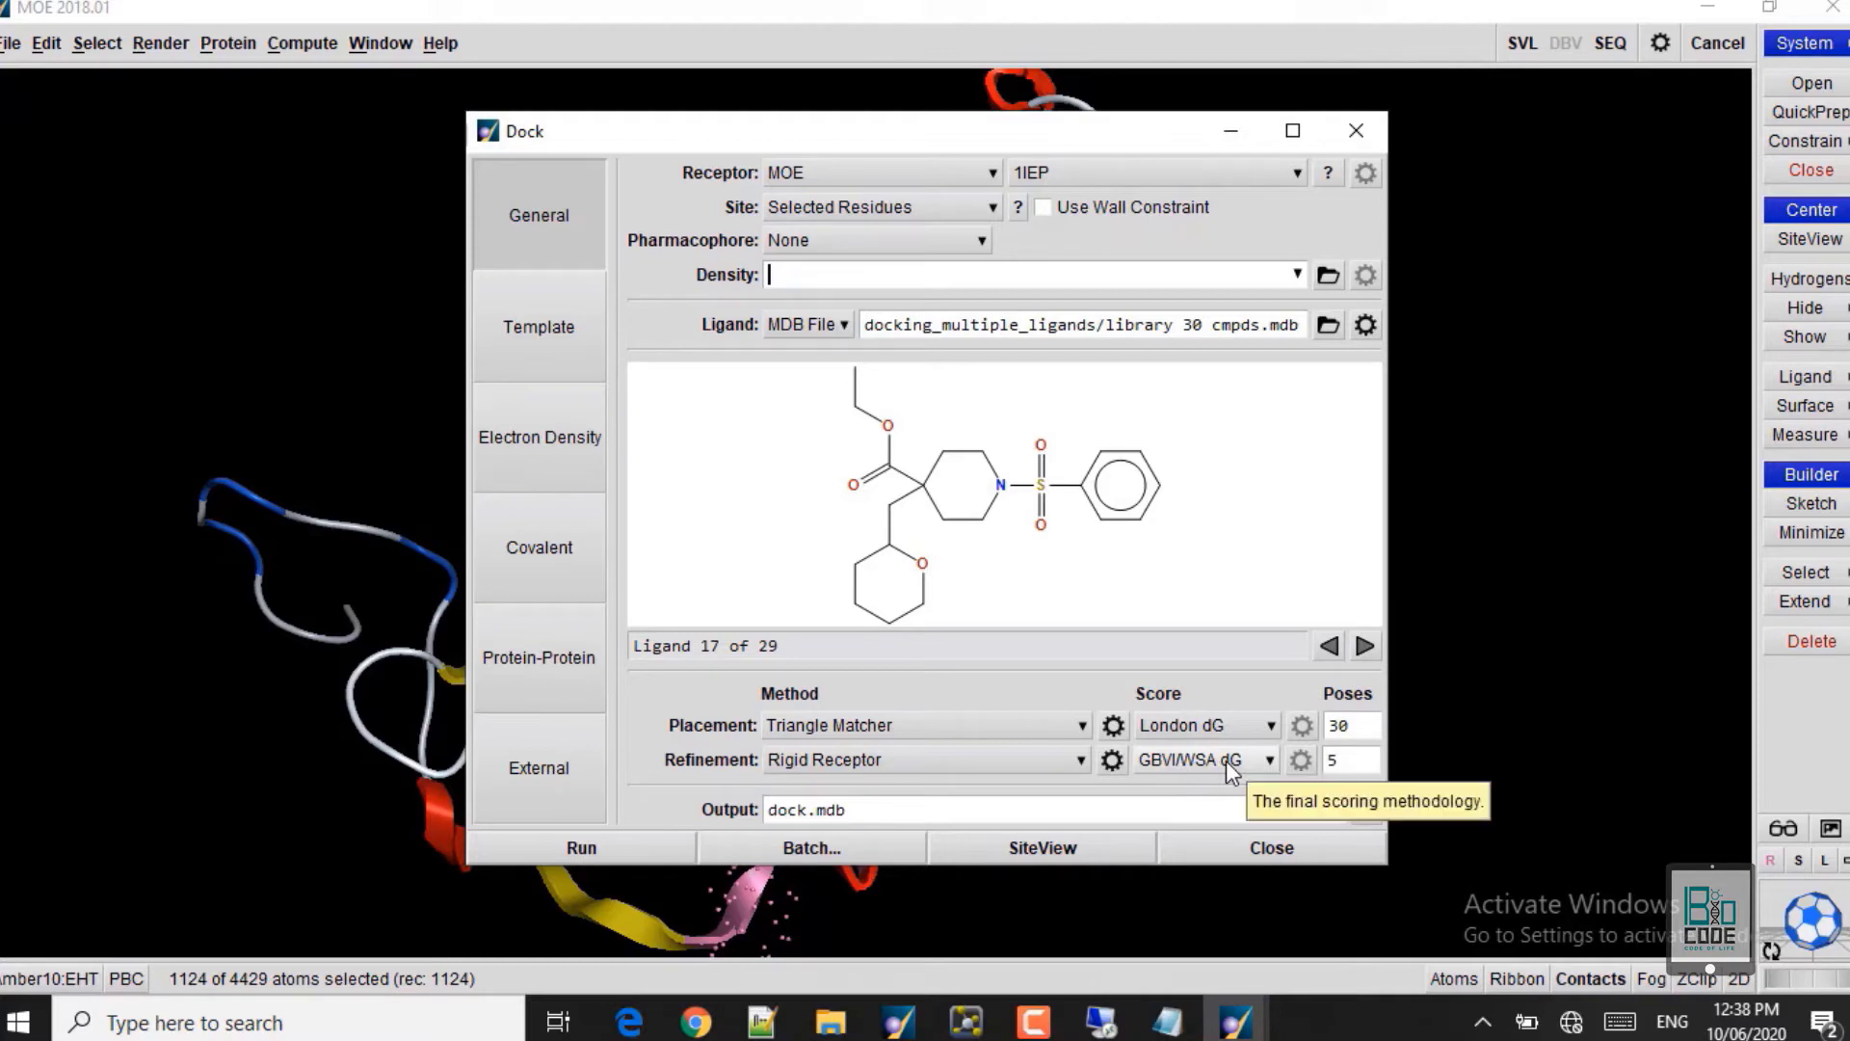
Step: Set the number of placement poses for the docking run to 5
click(1352, 725)
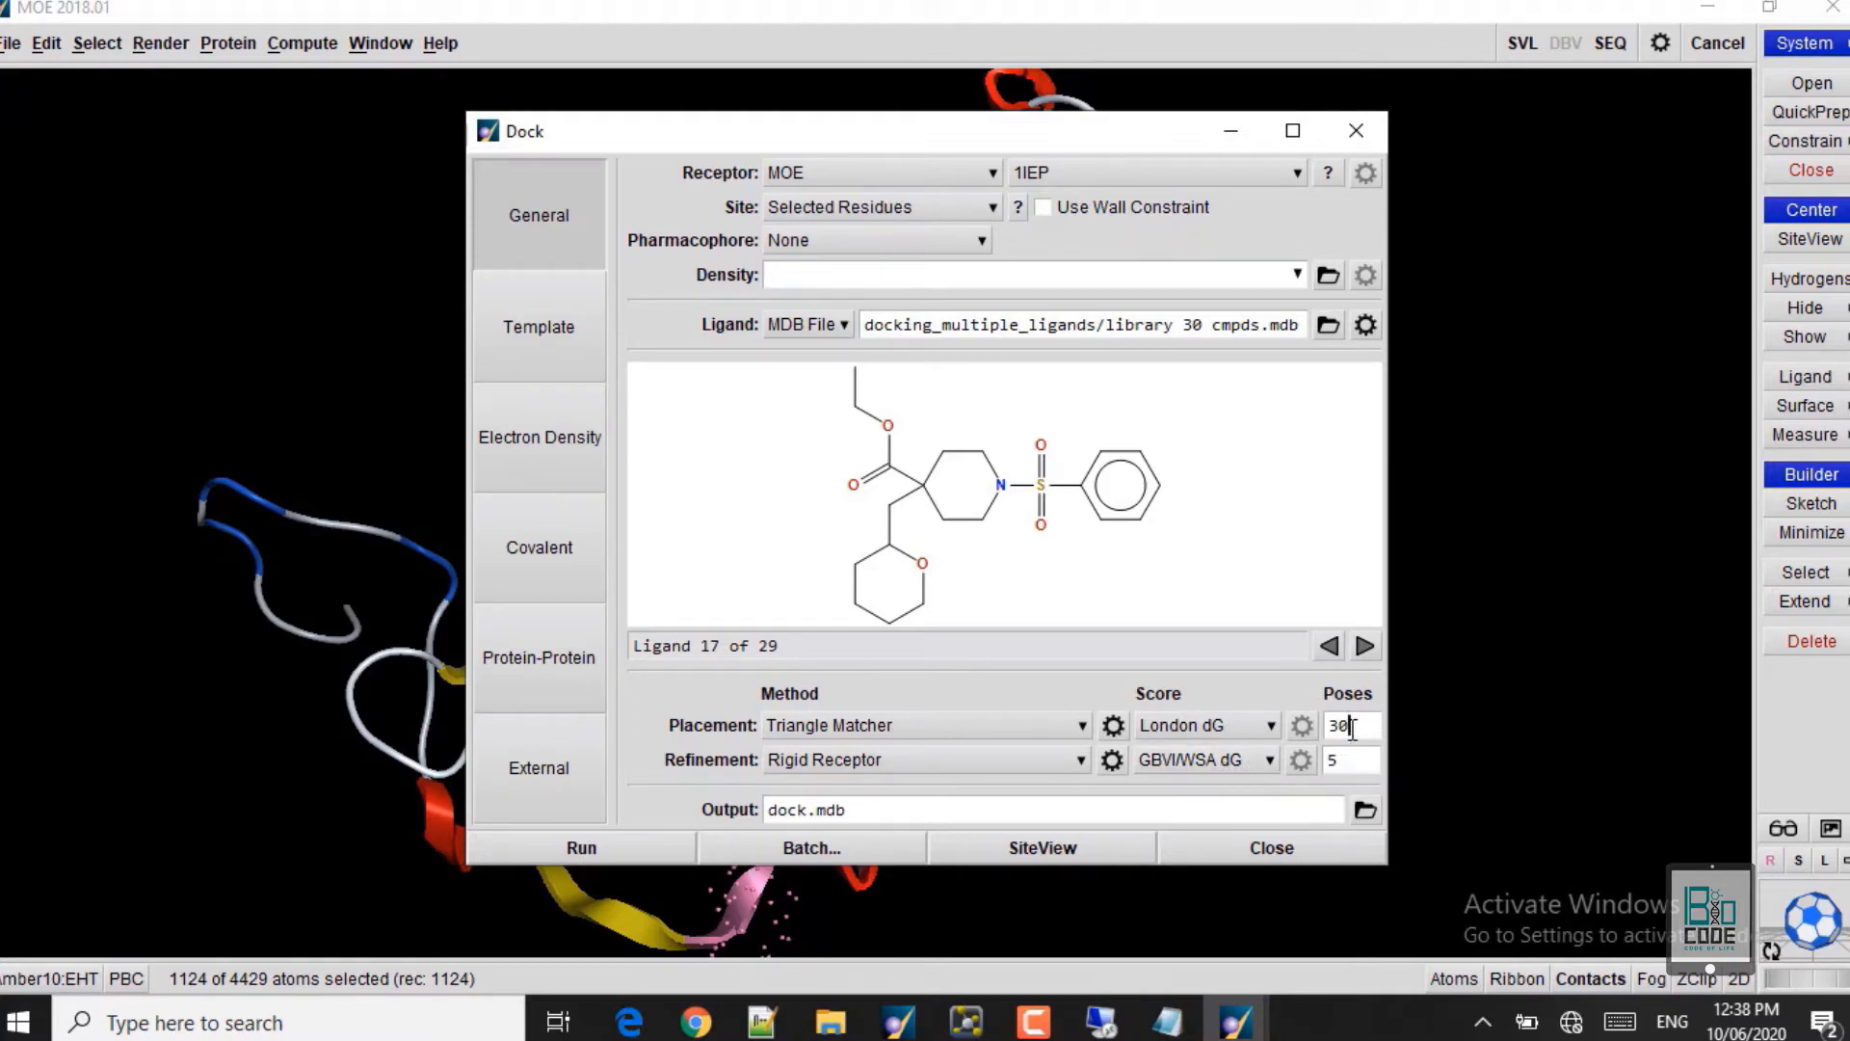
key(BackSpace)
key(BackSpace)
text(5)
Step: Set the docking output database to Dock_30_cmpds.mdb in D:/Biocode/MOE_Docking_Multiple_ligands
click(1363, 810)
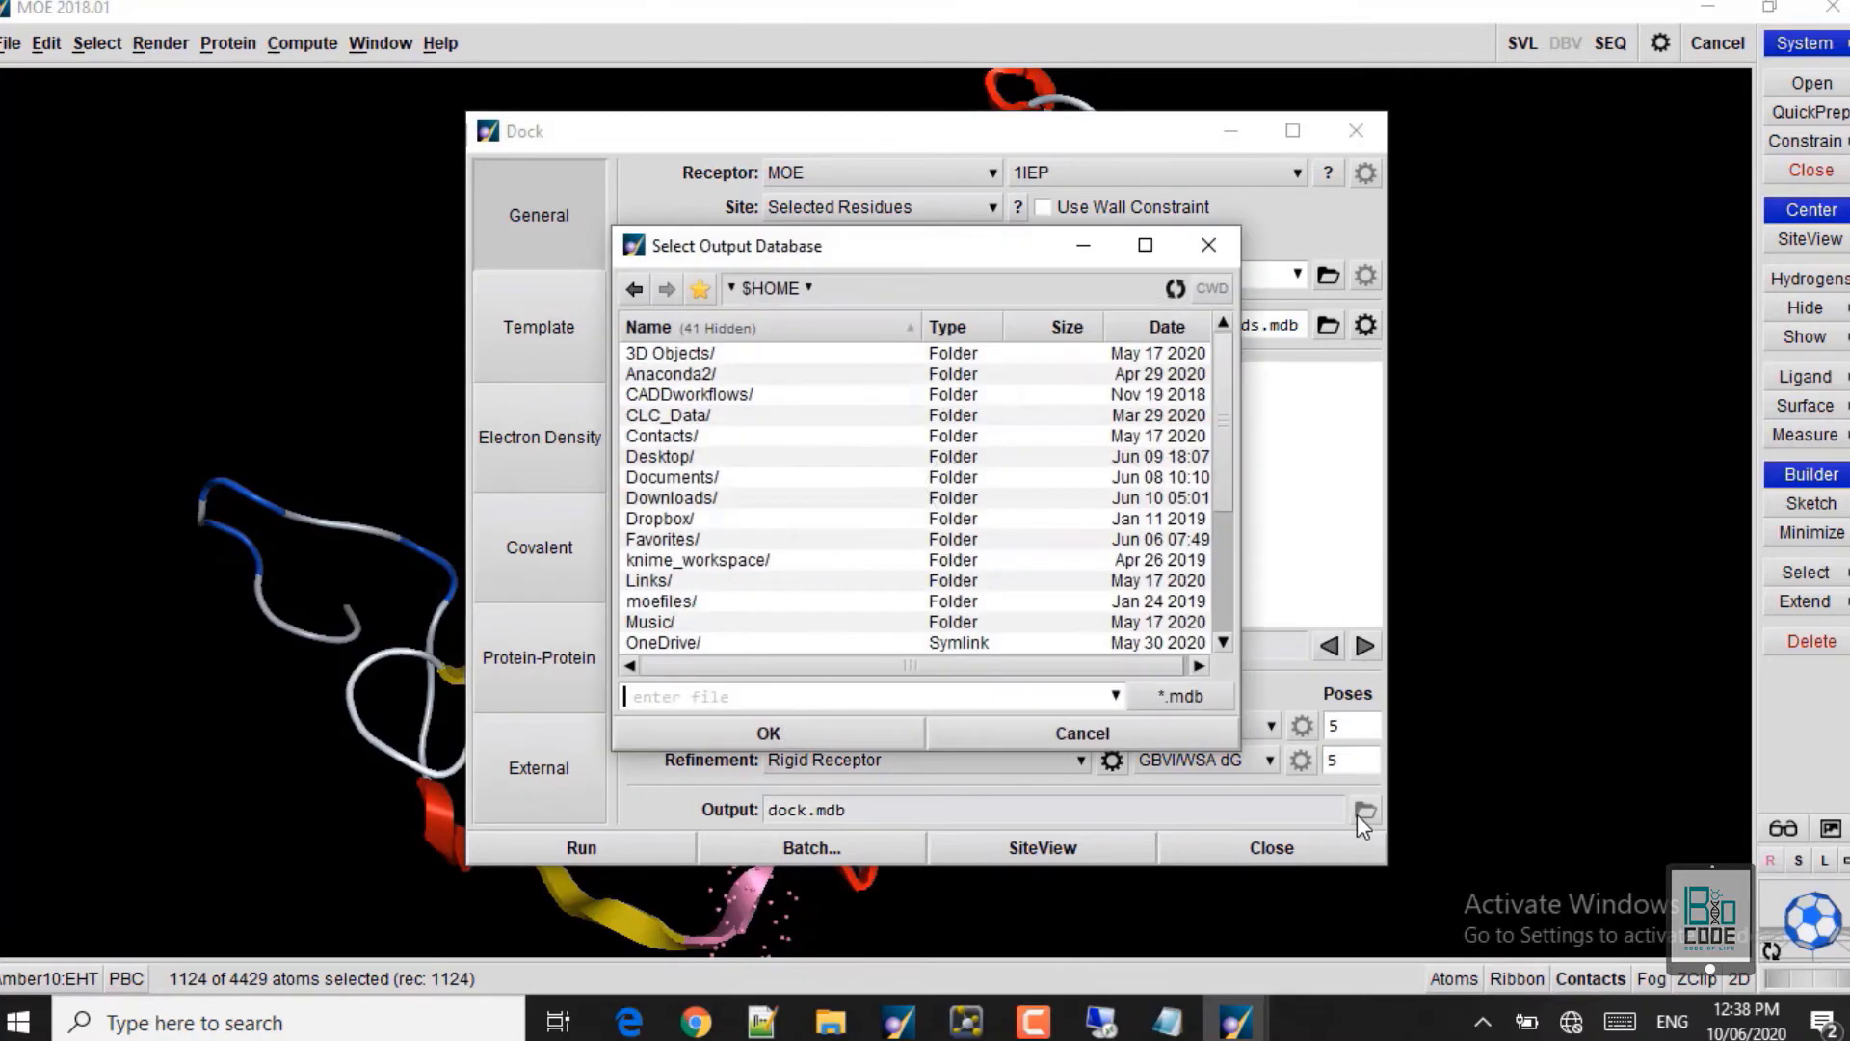
double_click(663, 457)
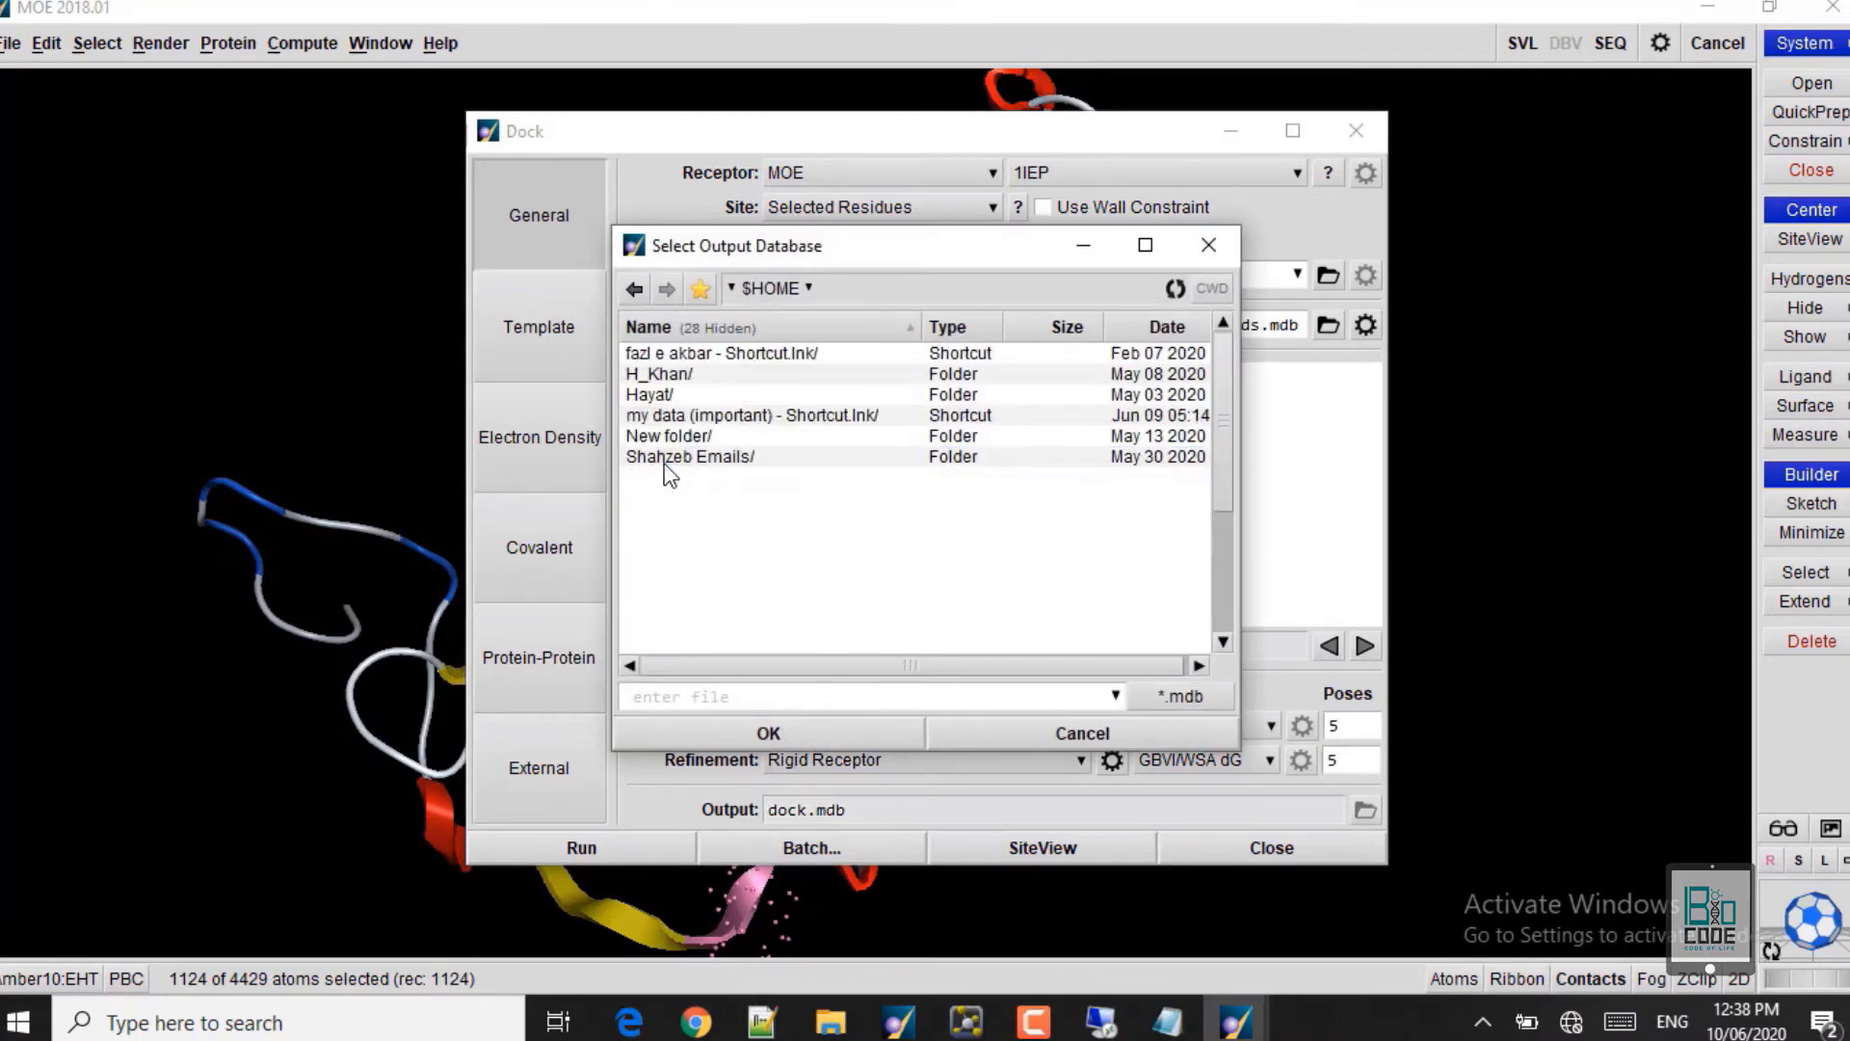
double_click(679, 416)
click(749, 288)
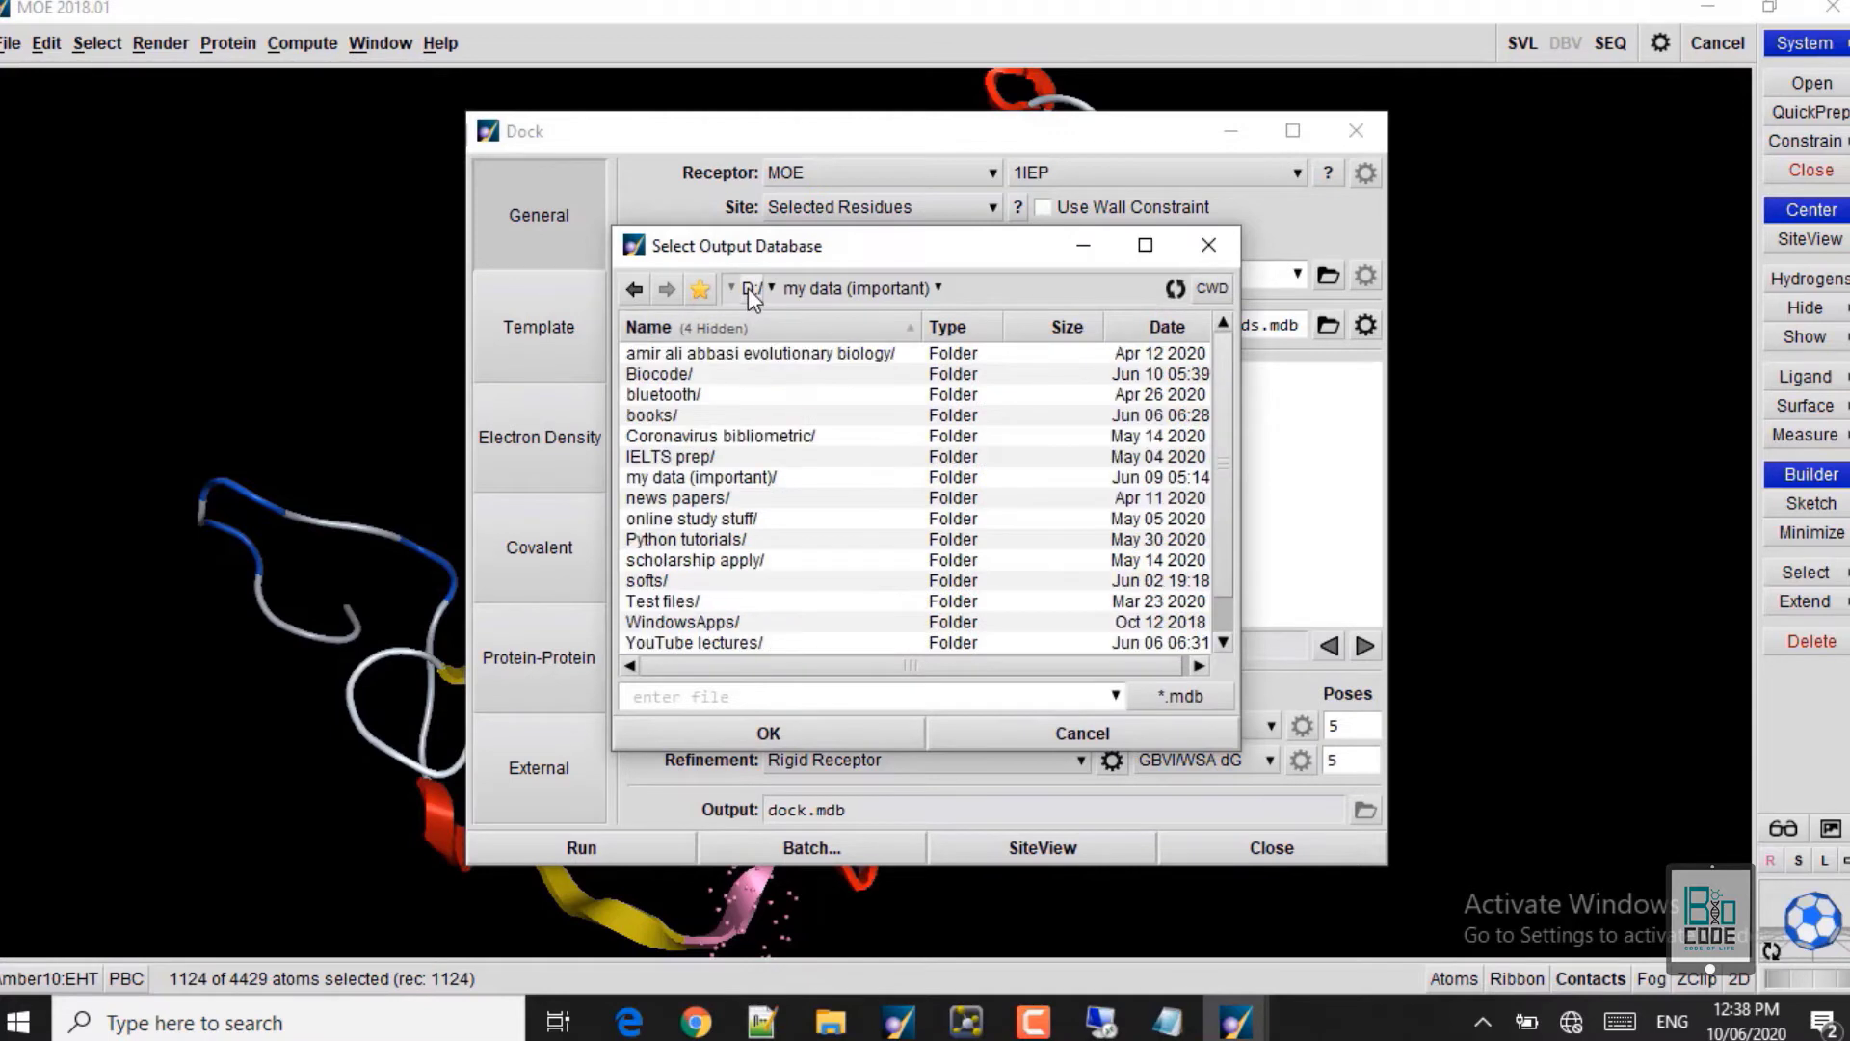
double_click(668, 372)
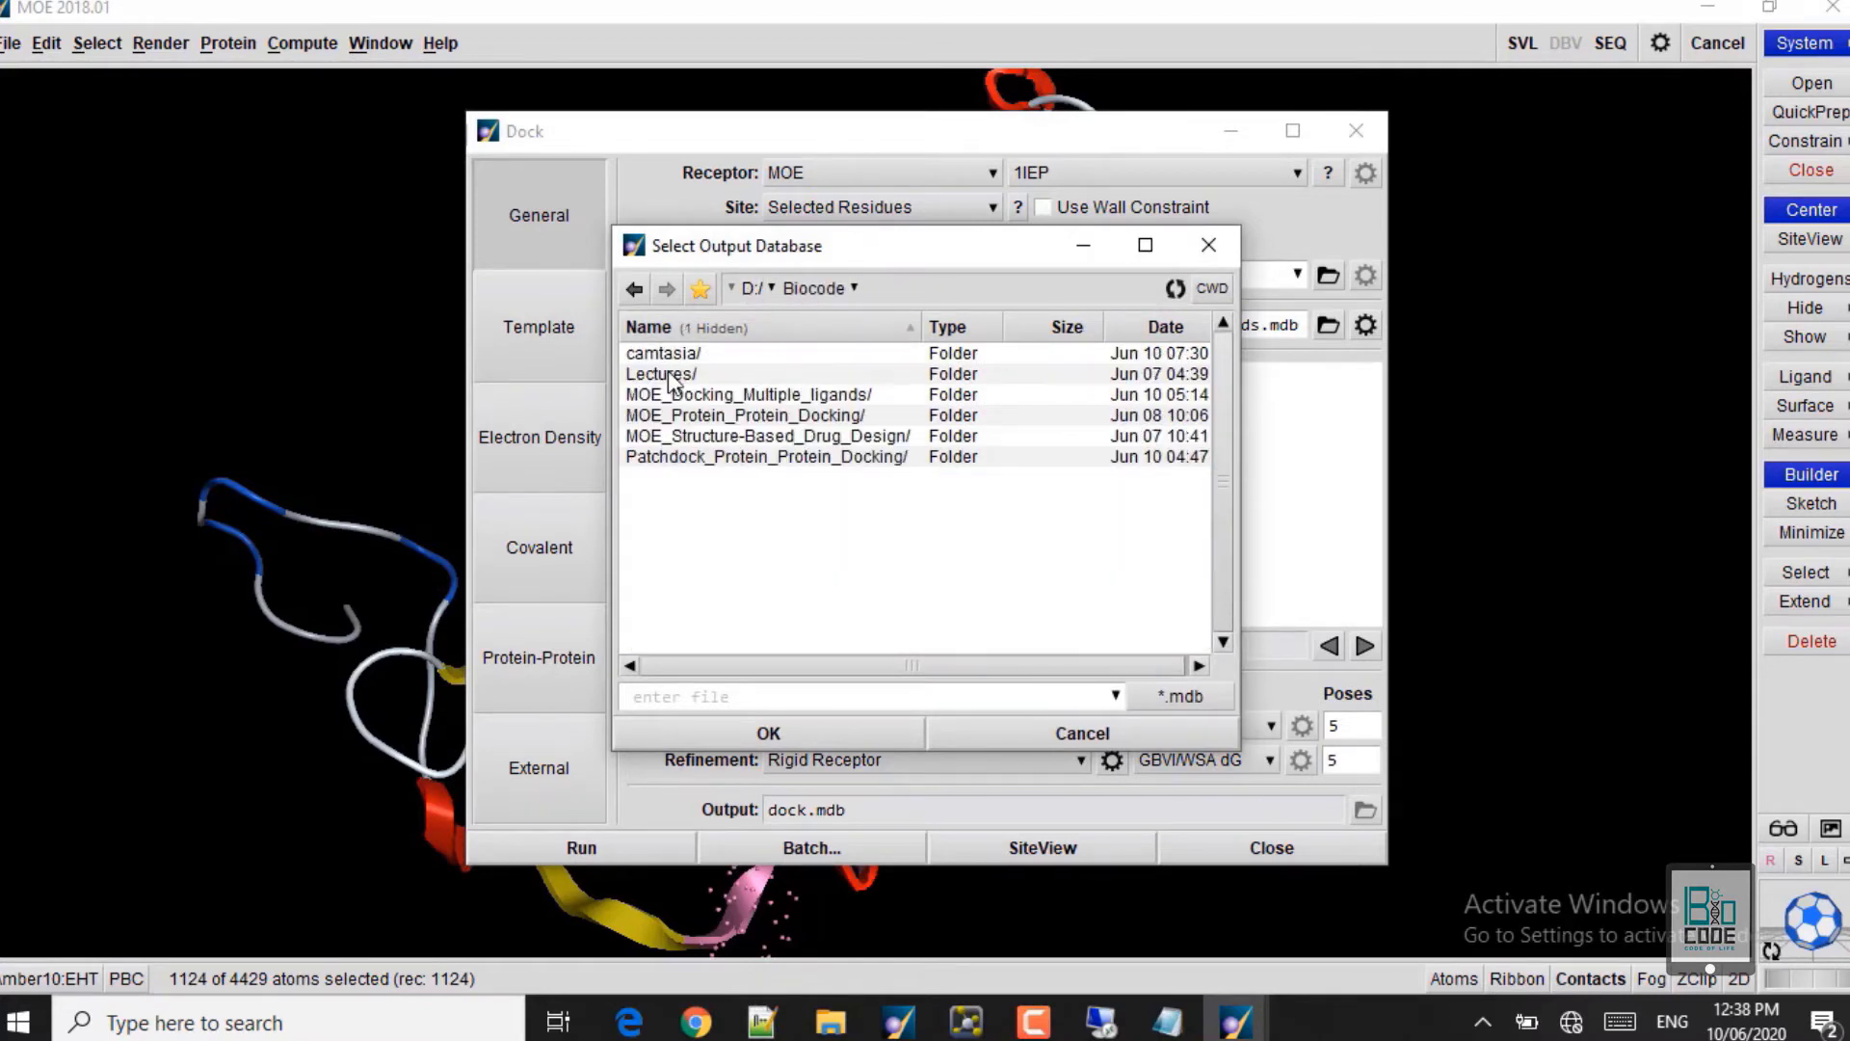
double_click(716, 395)
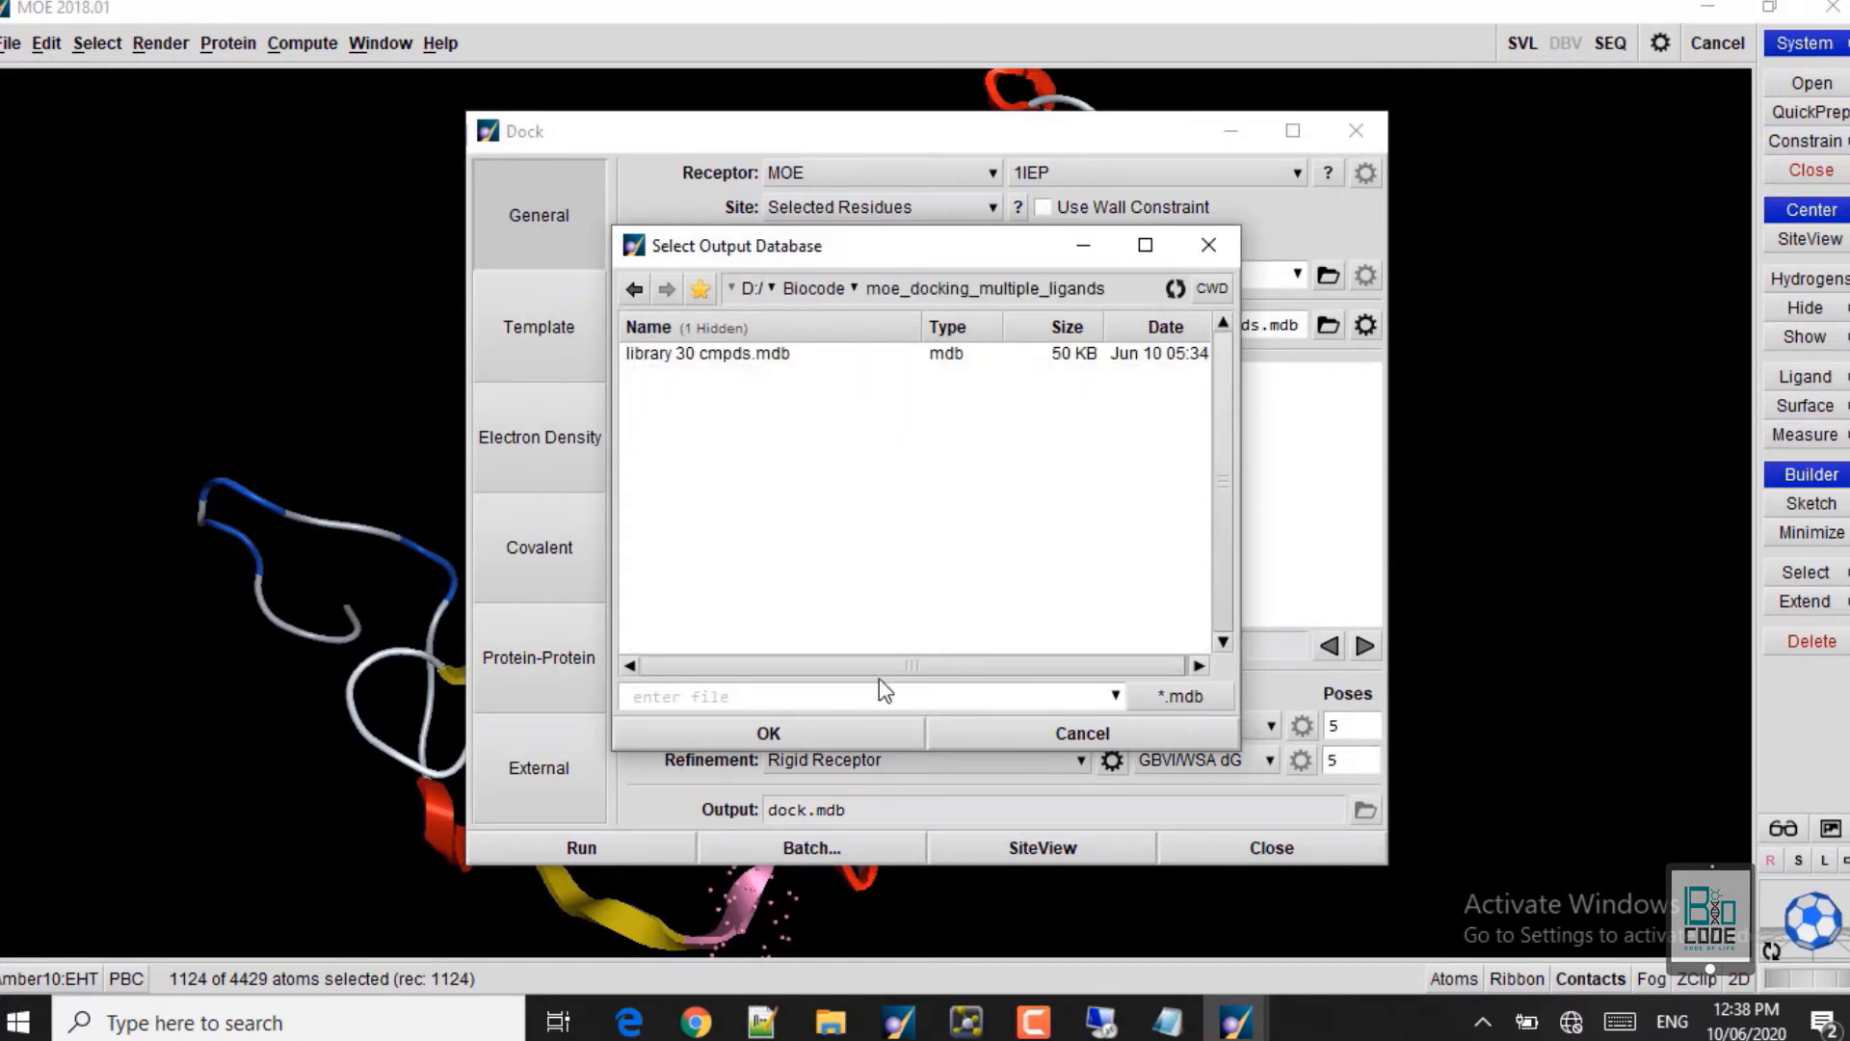
click(652, 695)
text(Dock_30_cmpds)
click(790, 731)
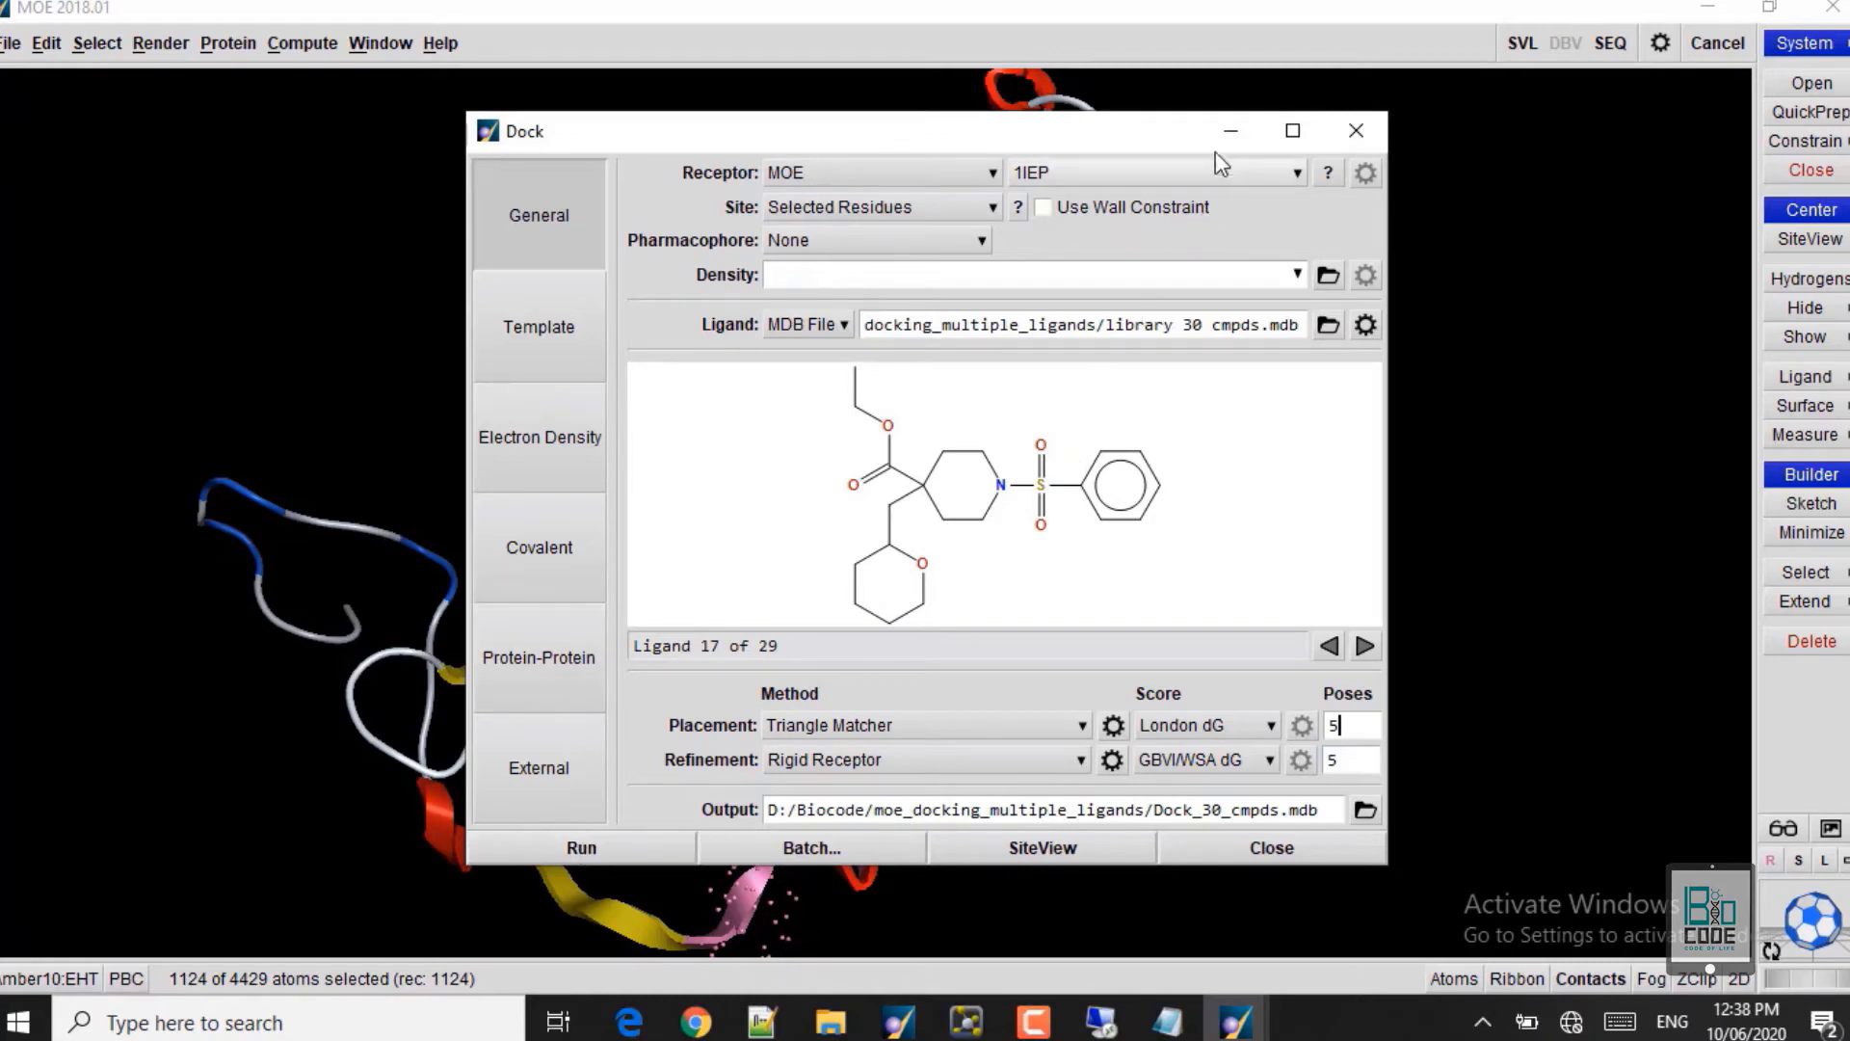
Step: Close the Dock setup and open "library 30 cmpds.mdb" from D:/Biocode/MOE_Docking_Multiple_ligands in a maximized Database Viewer
click(1357, 129)
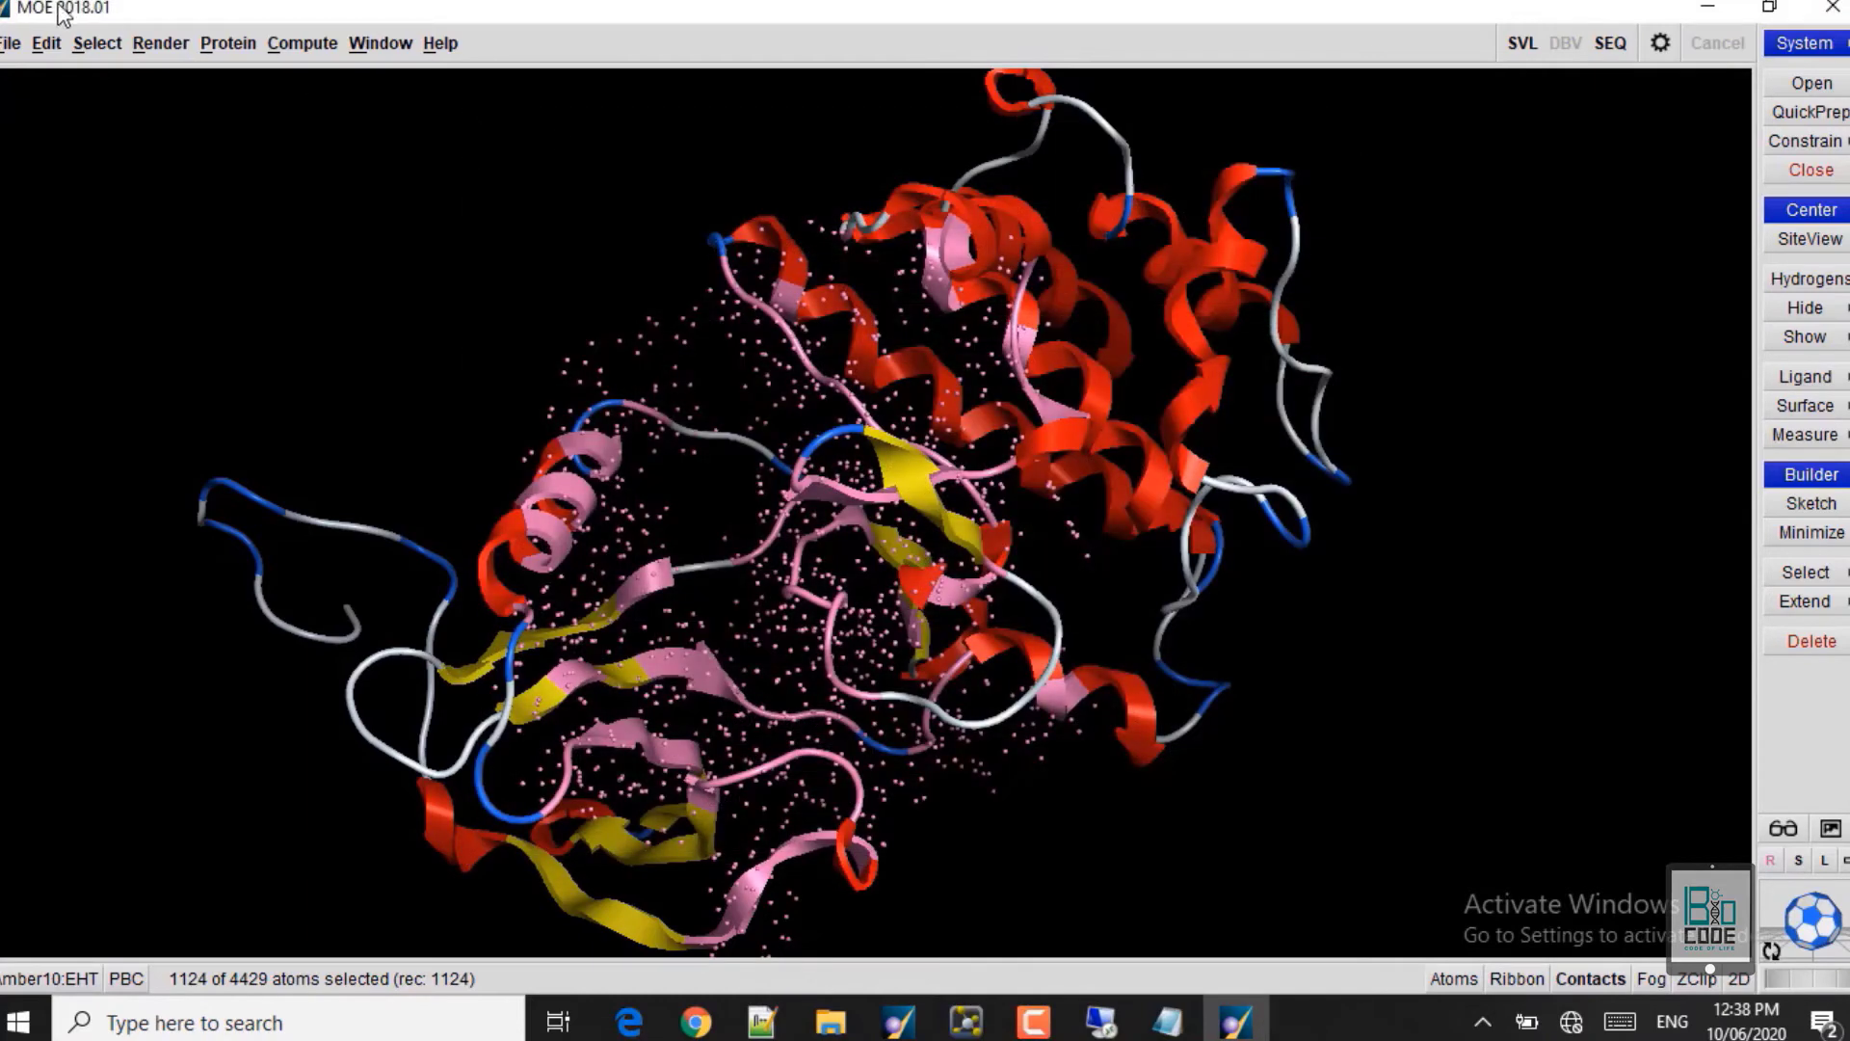
click(6, 47)
click(43, 108)
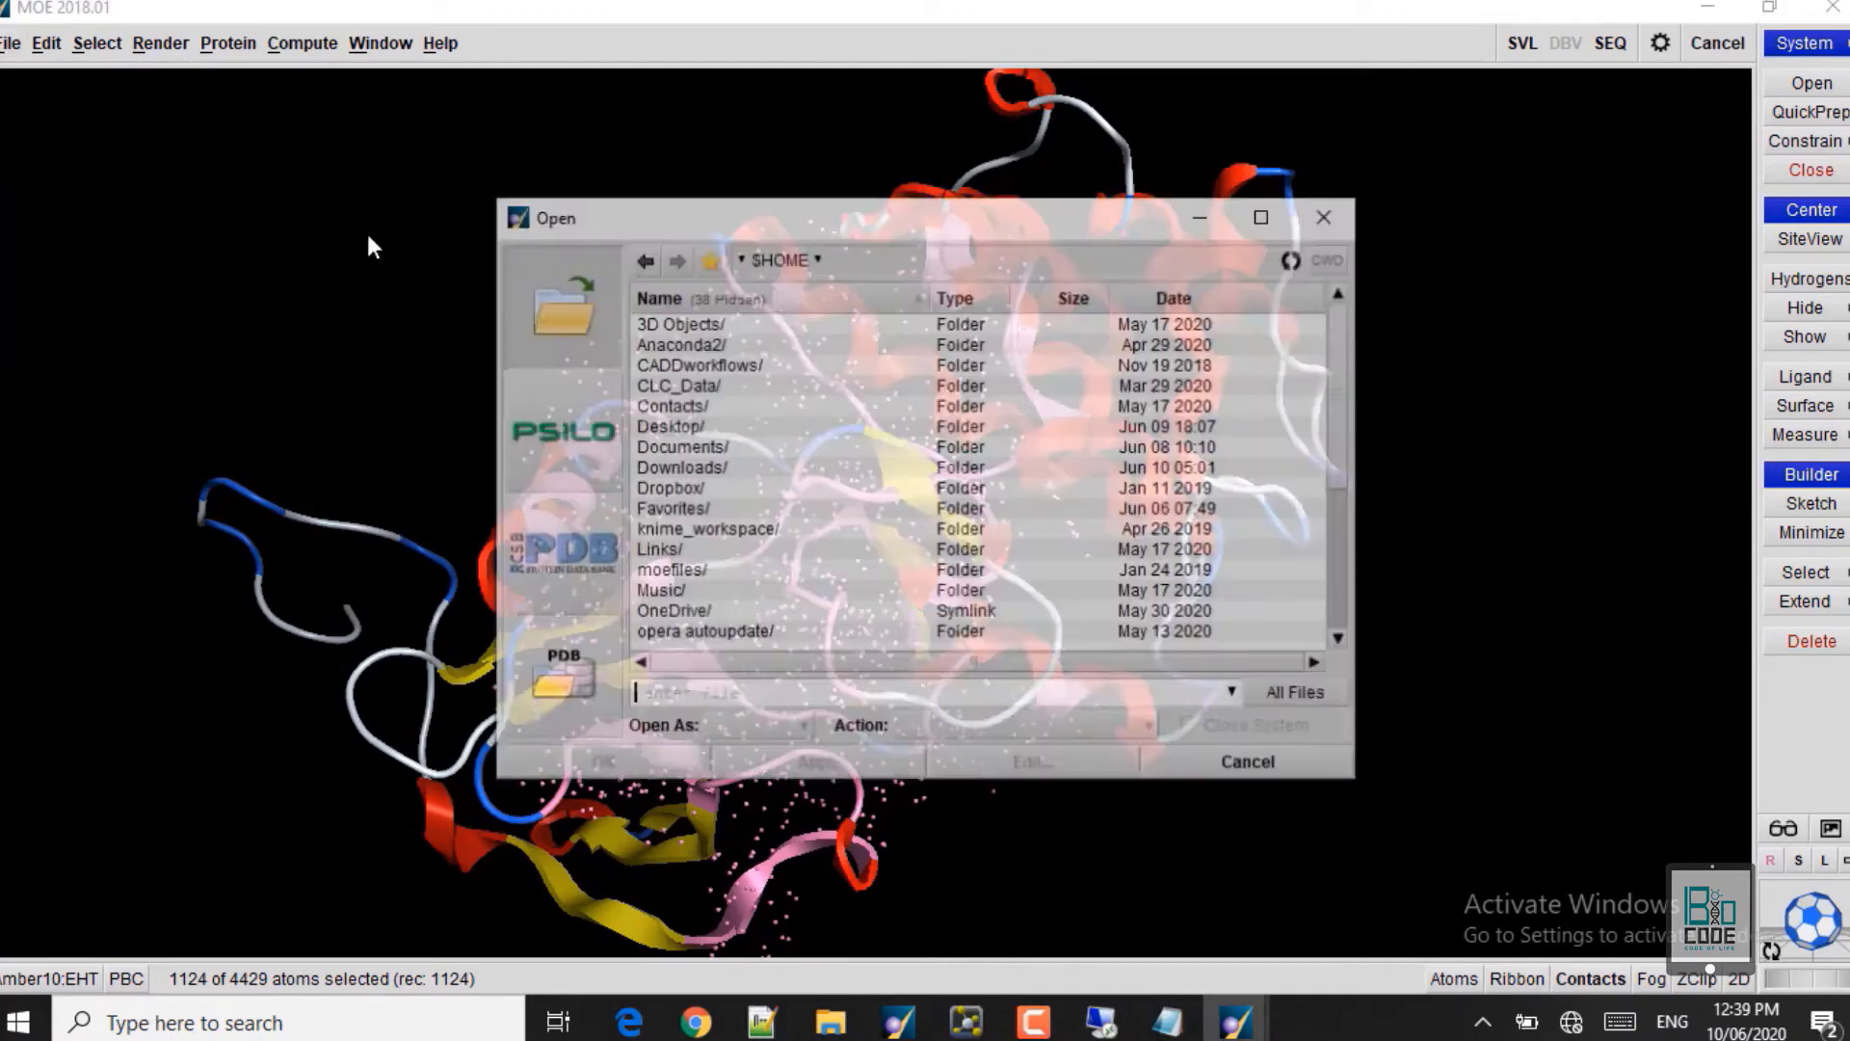
click(672, 427)
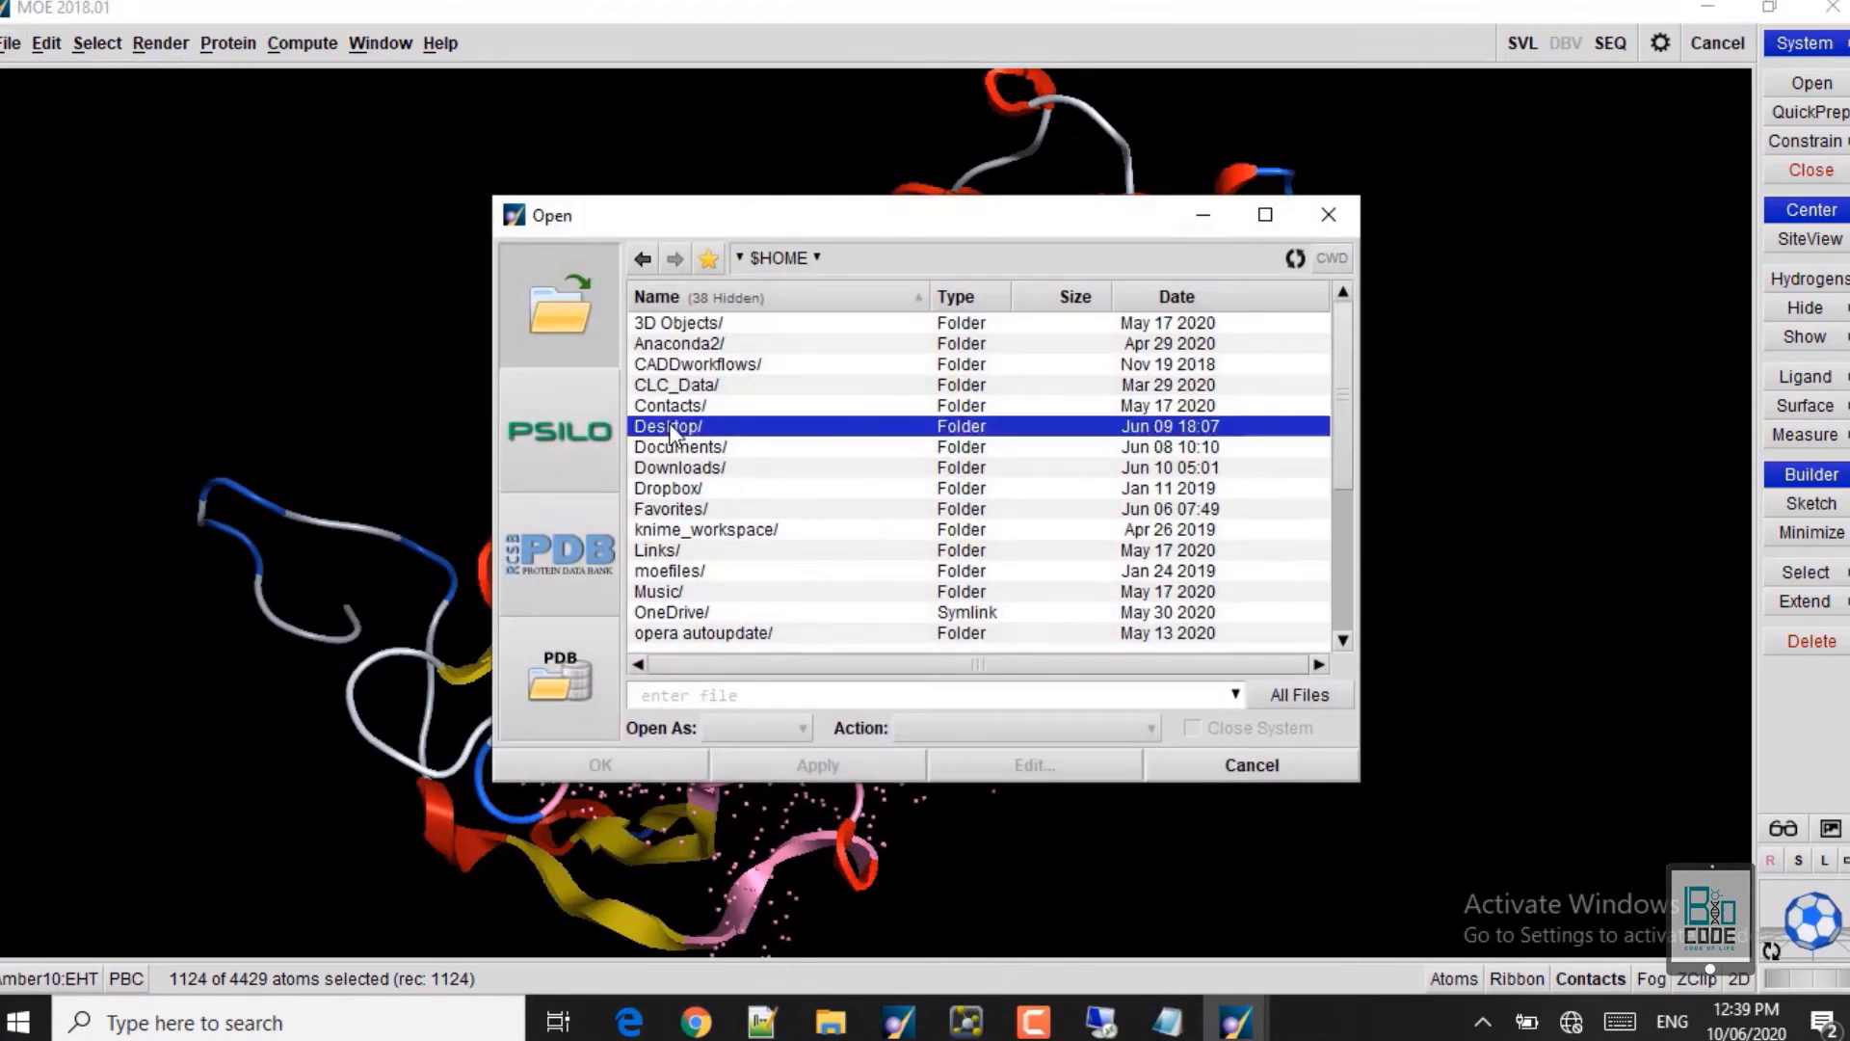
double_click(672, 426)
double_click(694, 384)
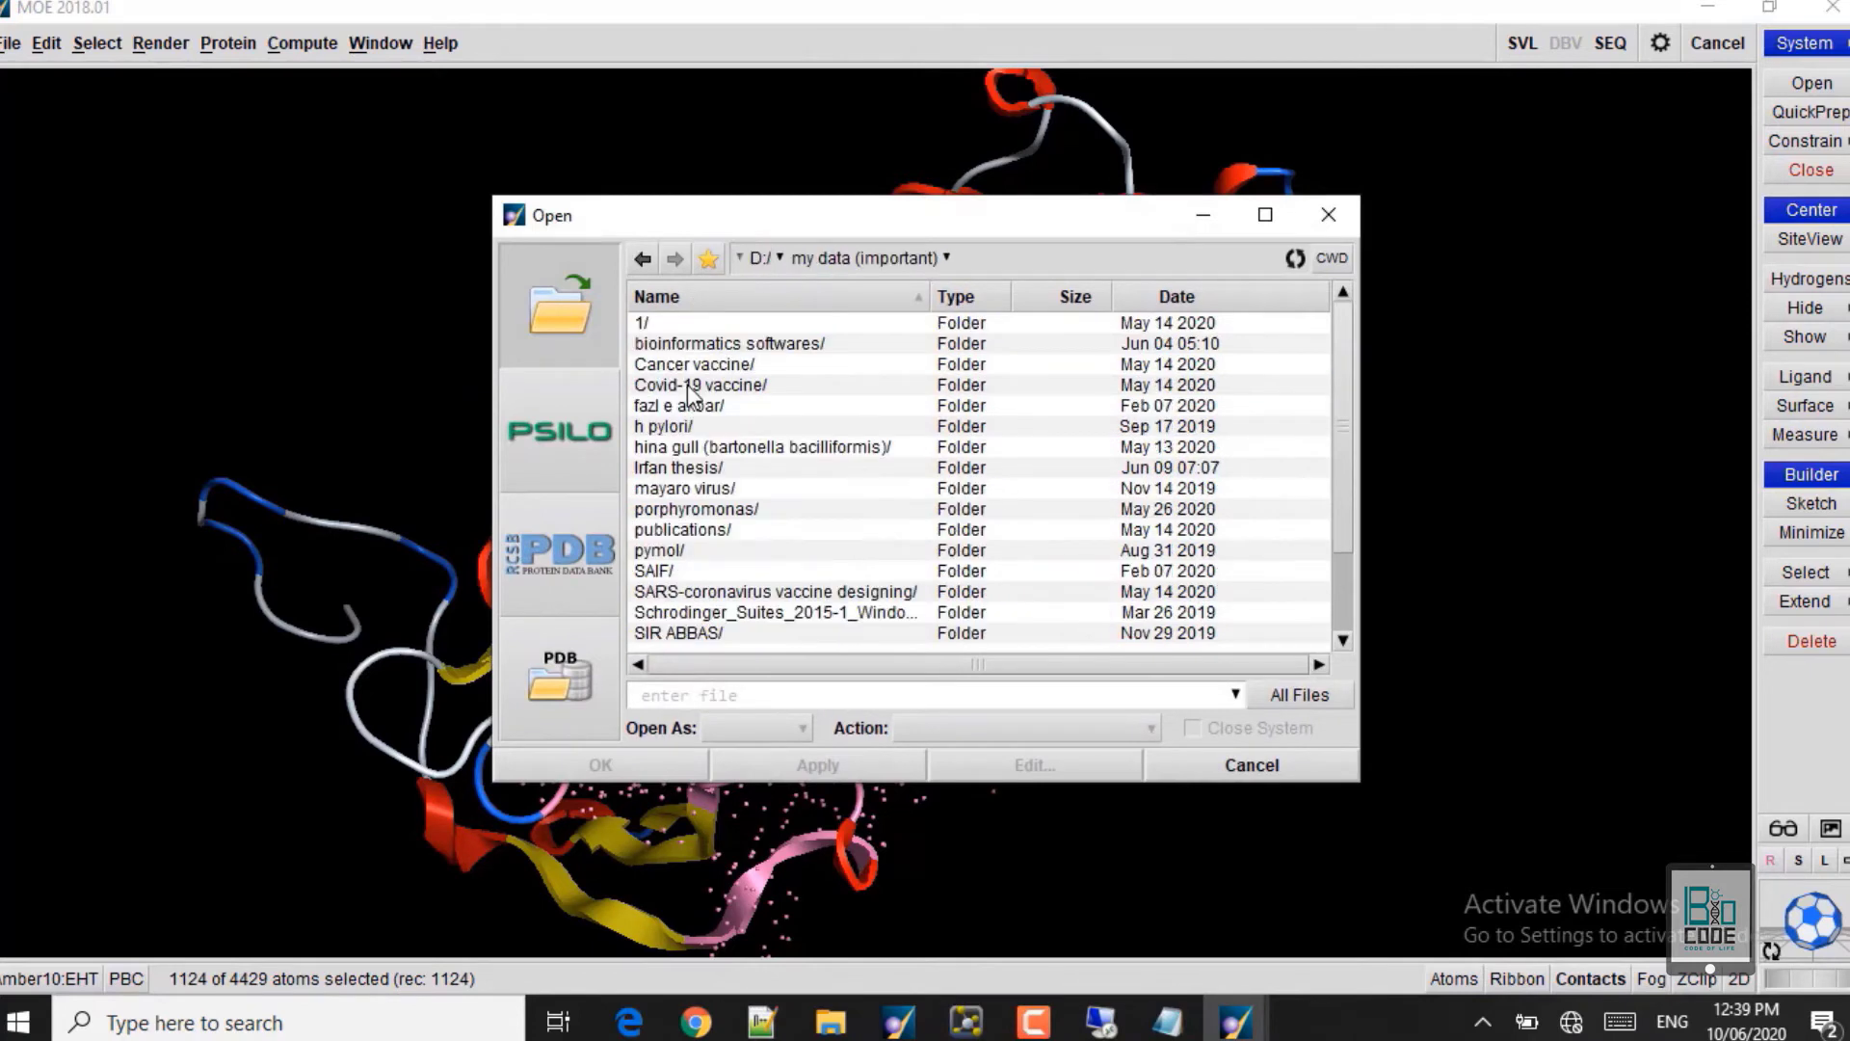
click(760, 257)
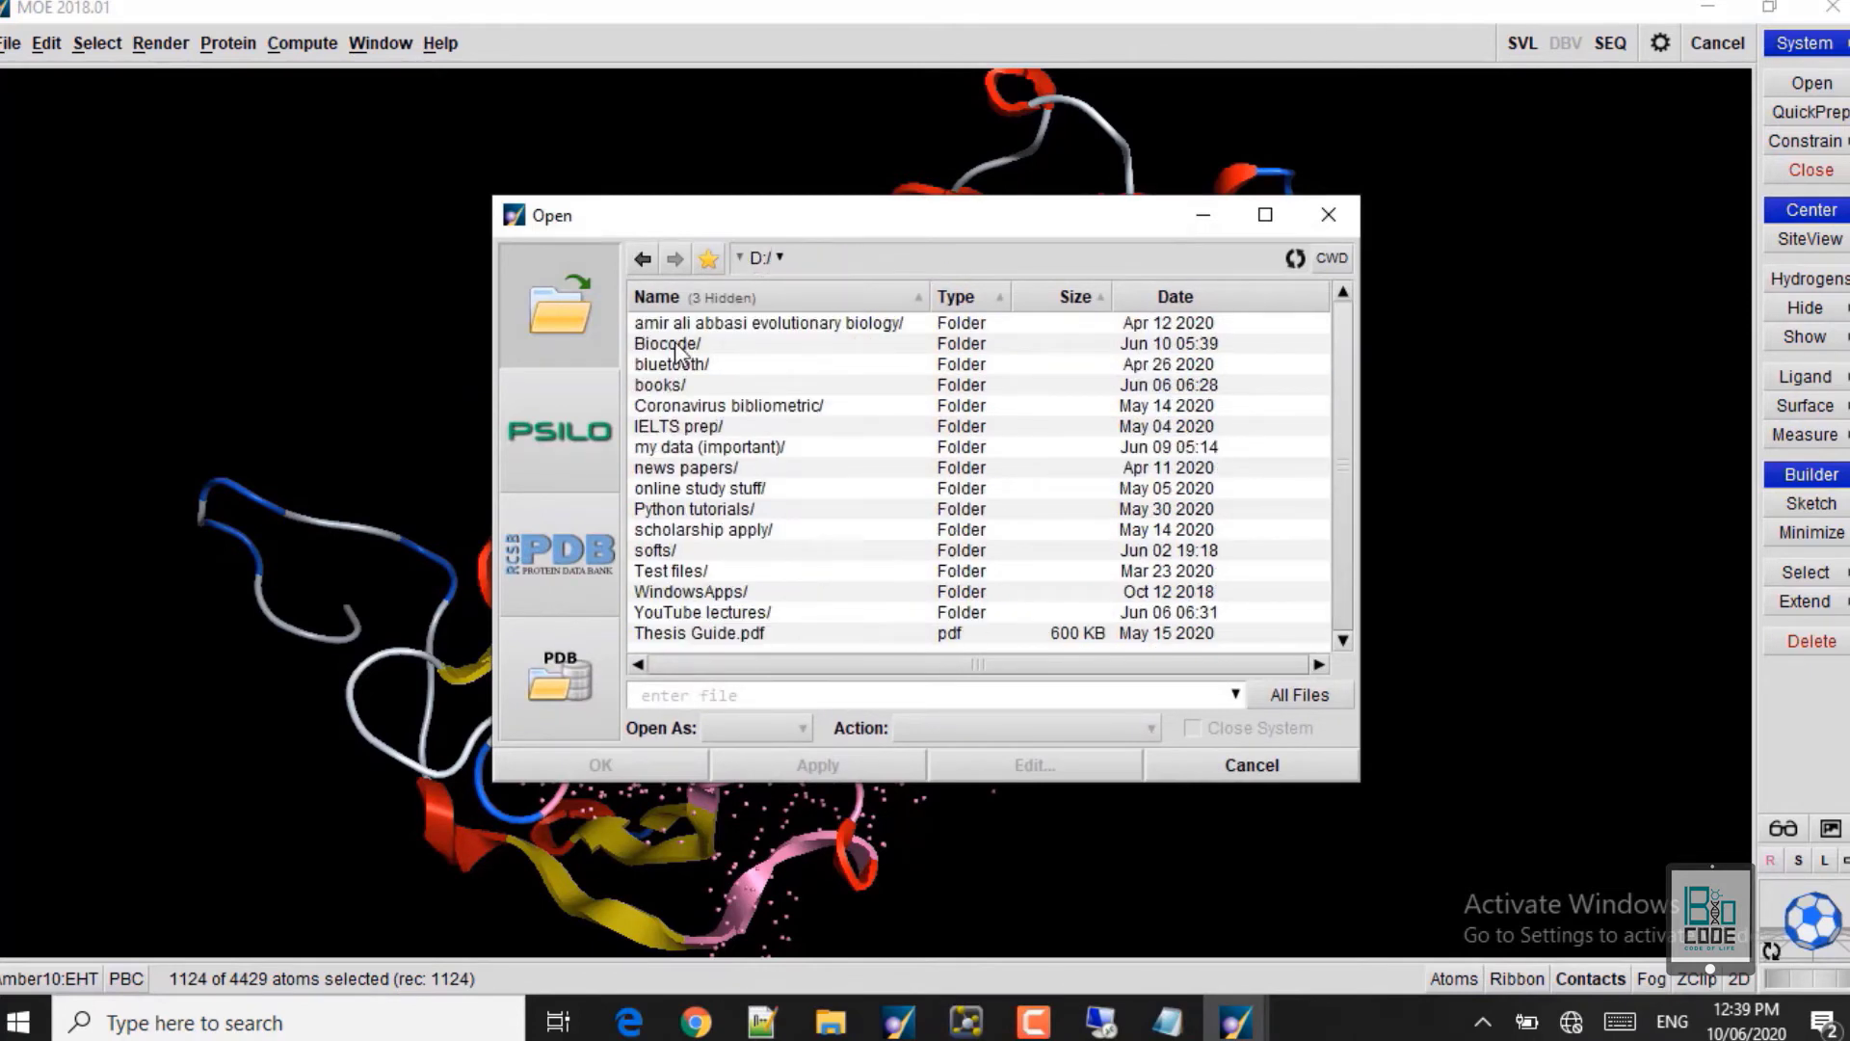
double_click(674, 345)
double_click(710, 362)
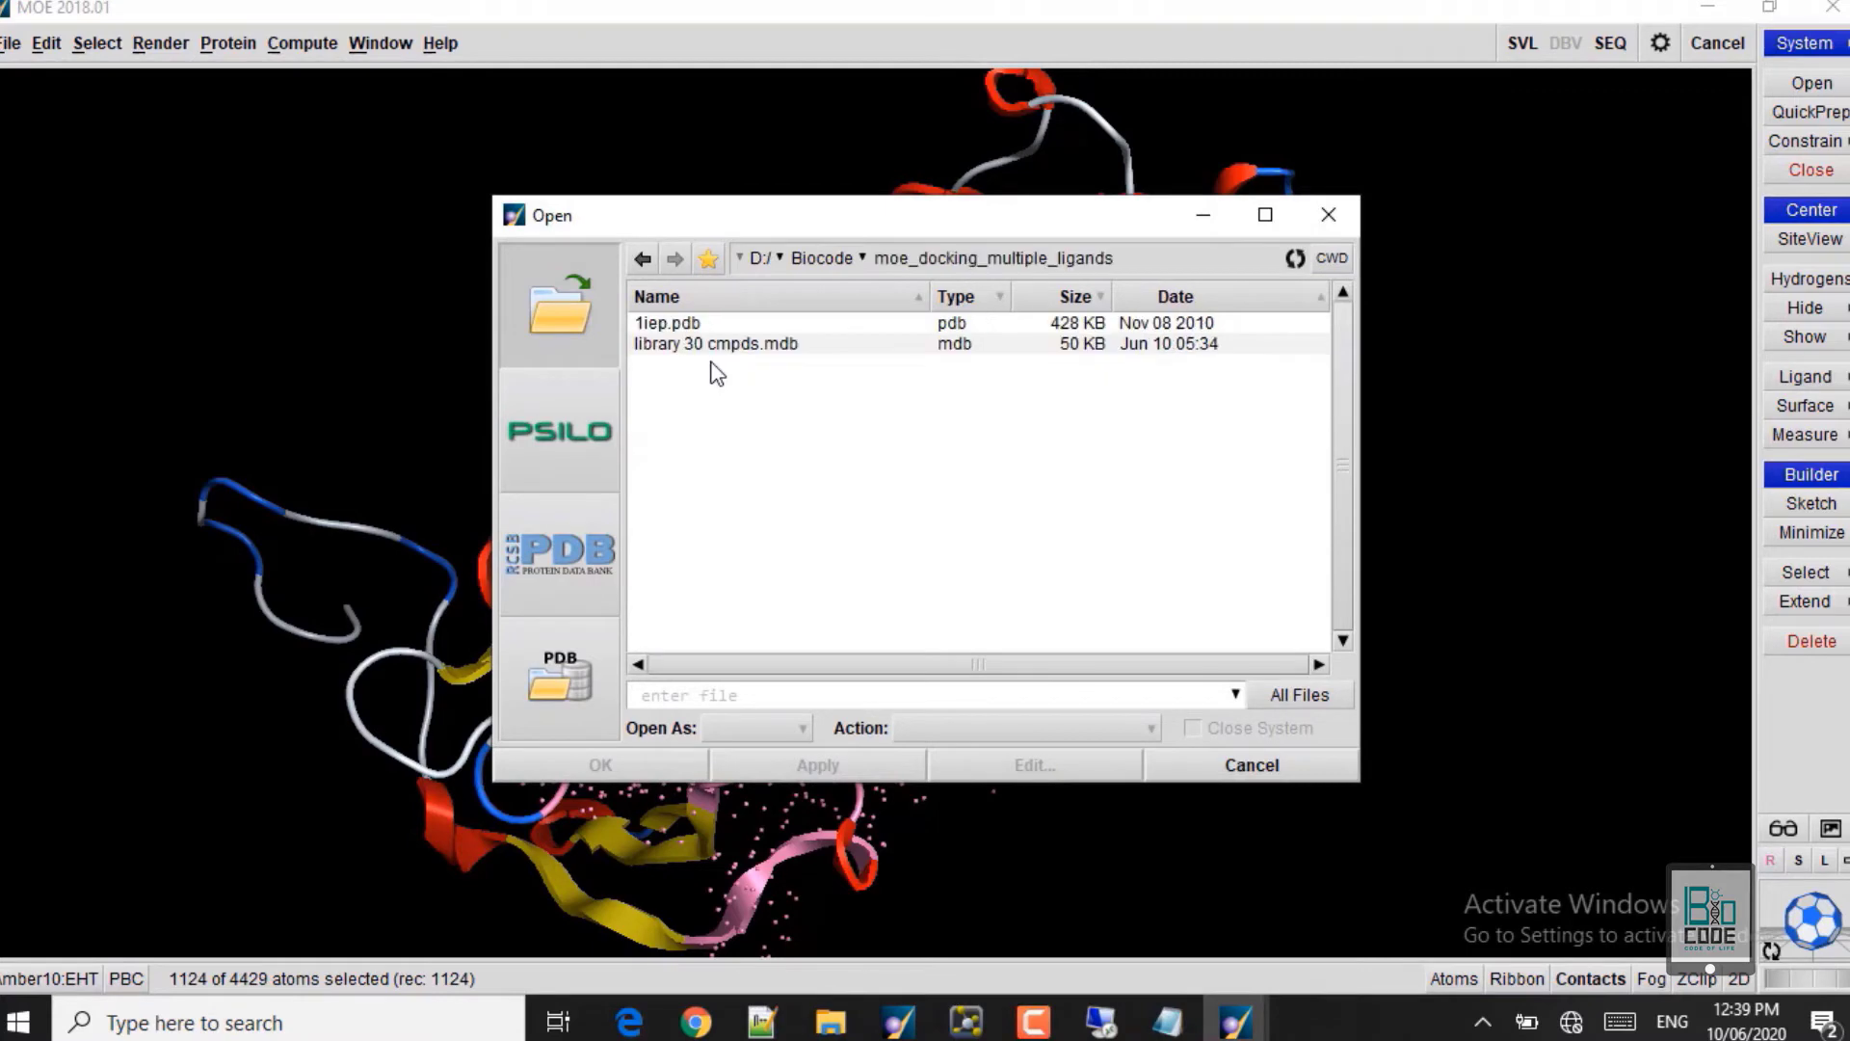
double_click(696, 344)
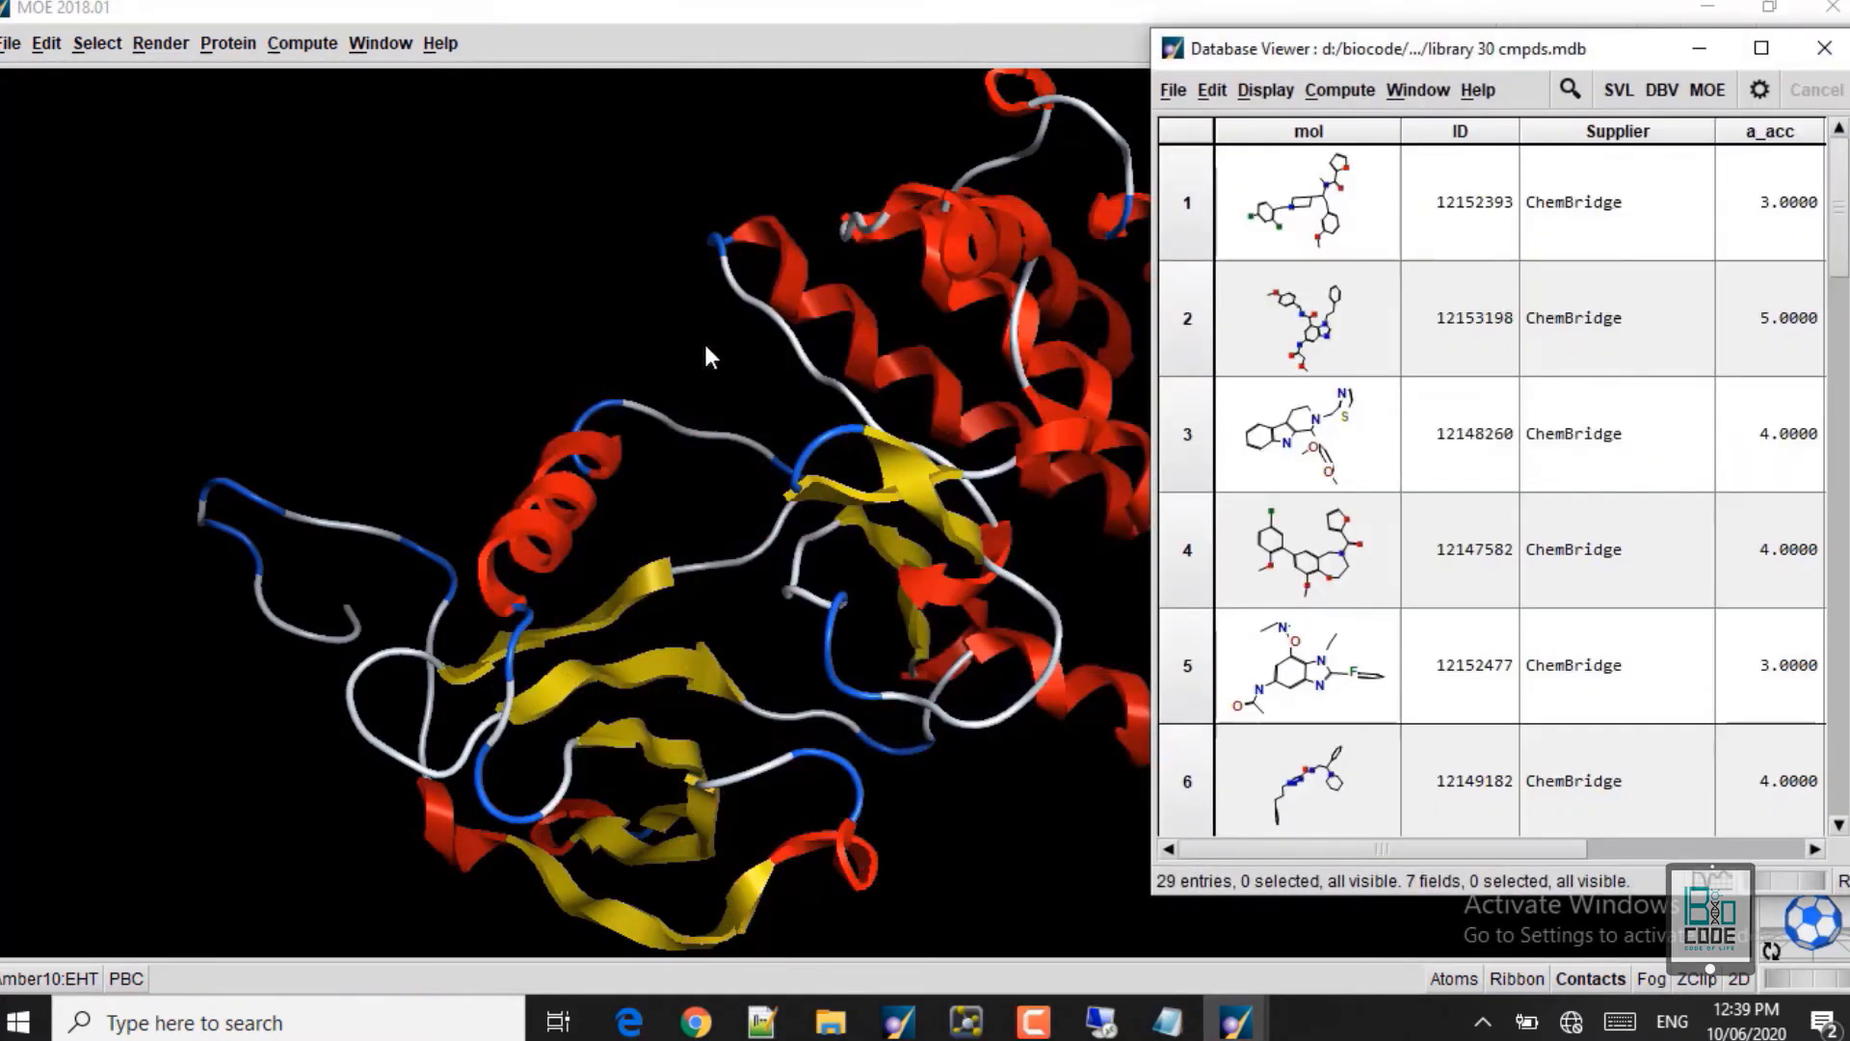
click(1769, 53)
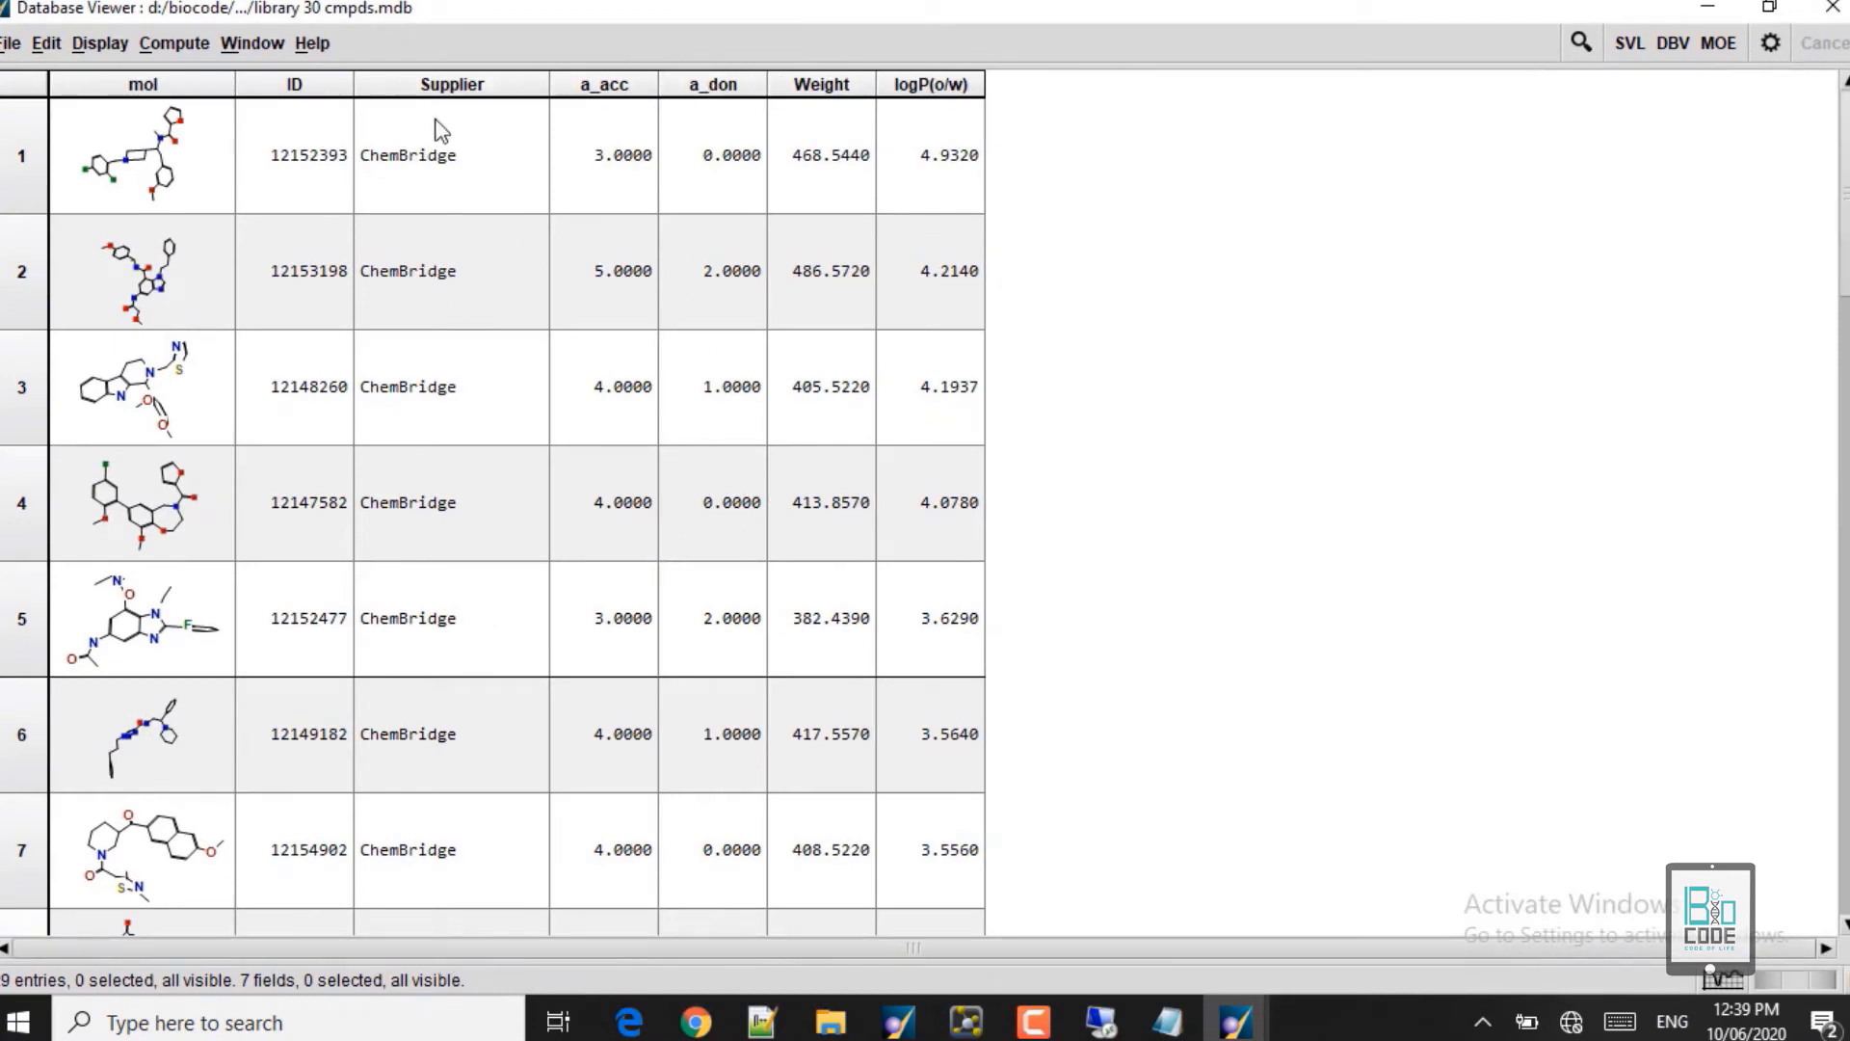
Step: Review the Supplier, a_acc, a_don, Weight and logP(o/w) fields of the ligand library one by one
click(472, 86)
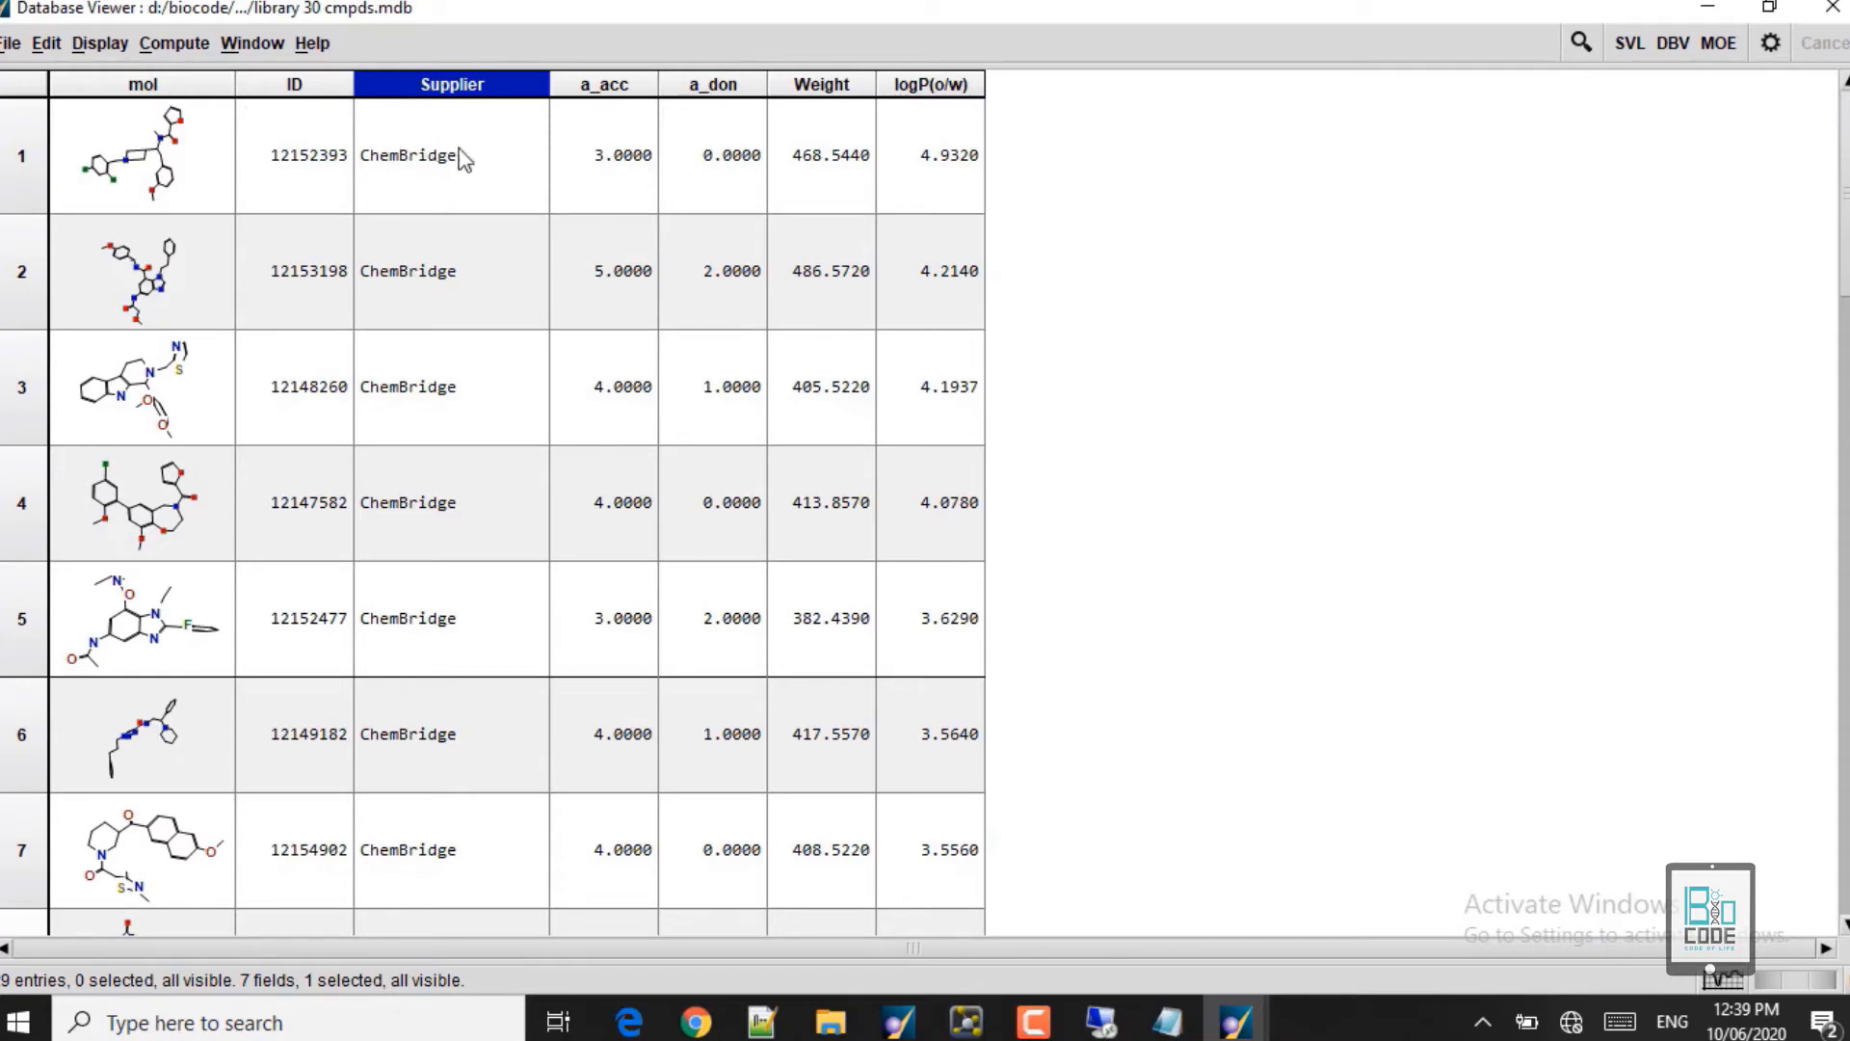
click(590, 92)
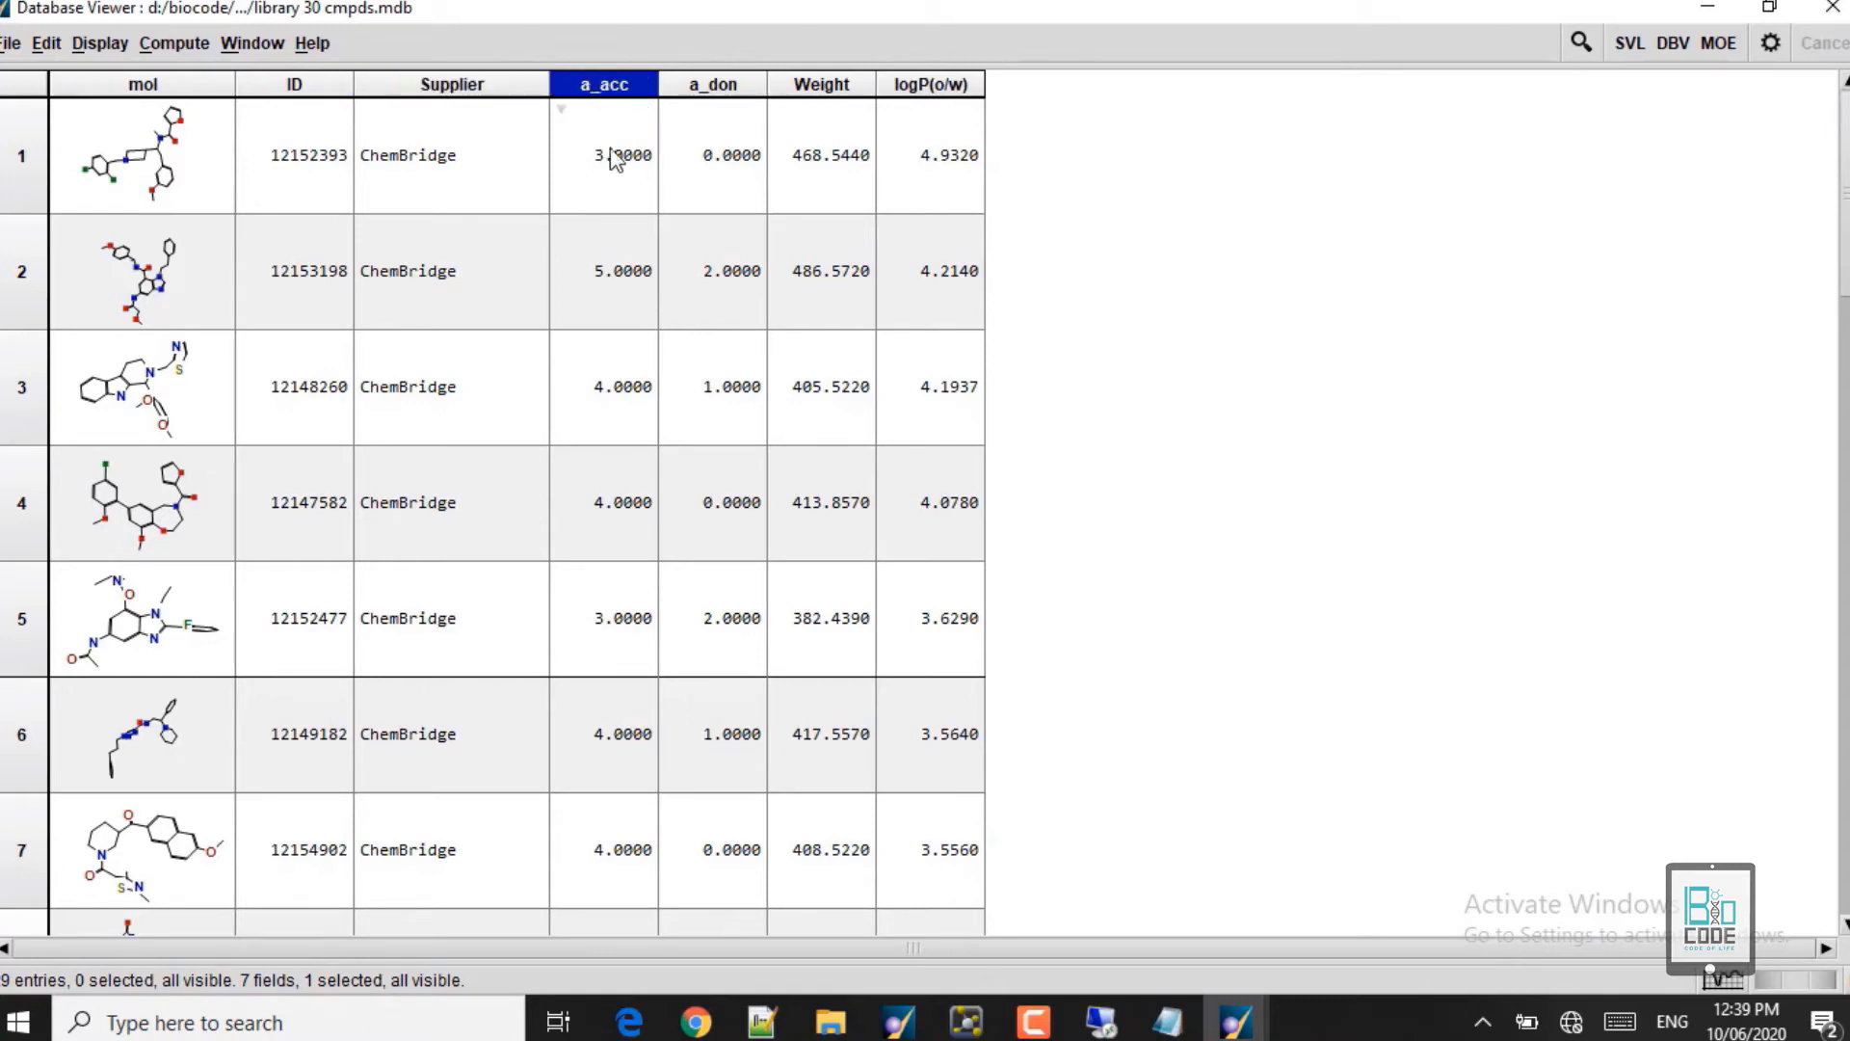
click(710, 91)
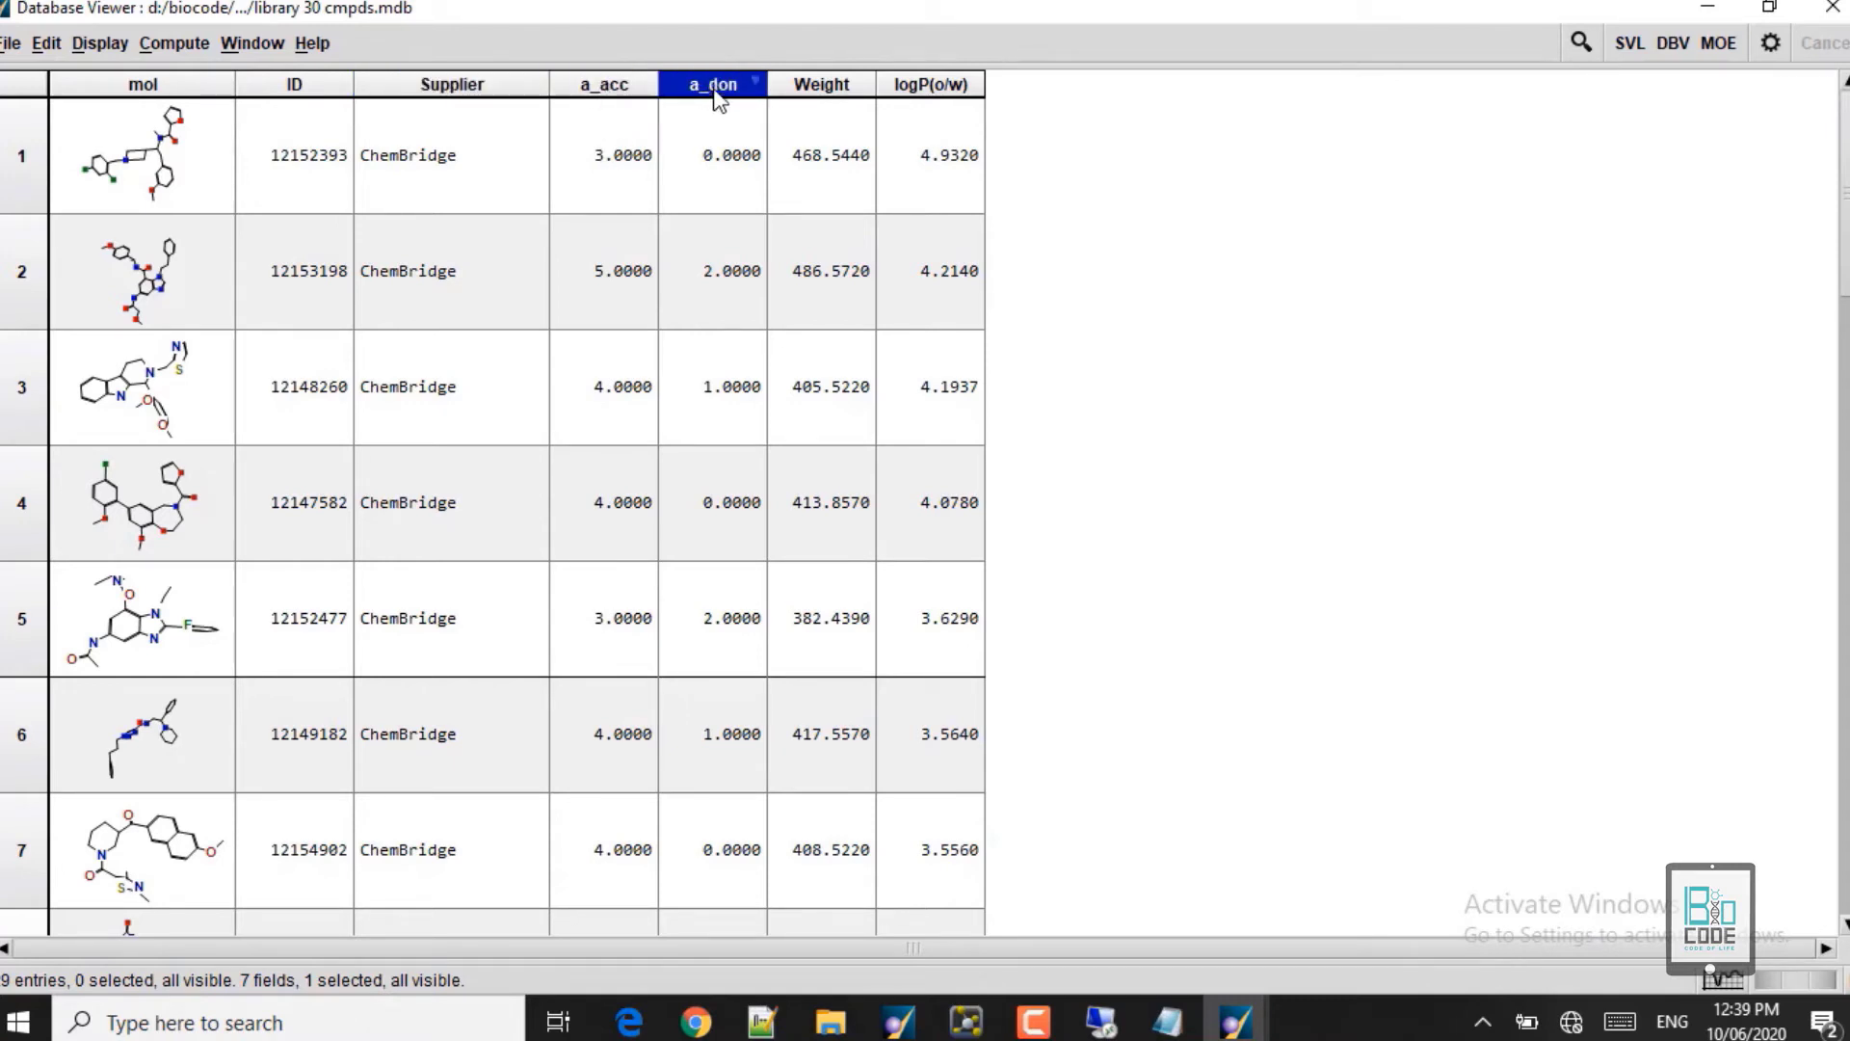
click(824, 90)
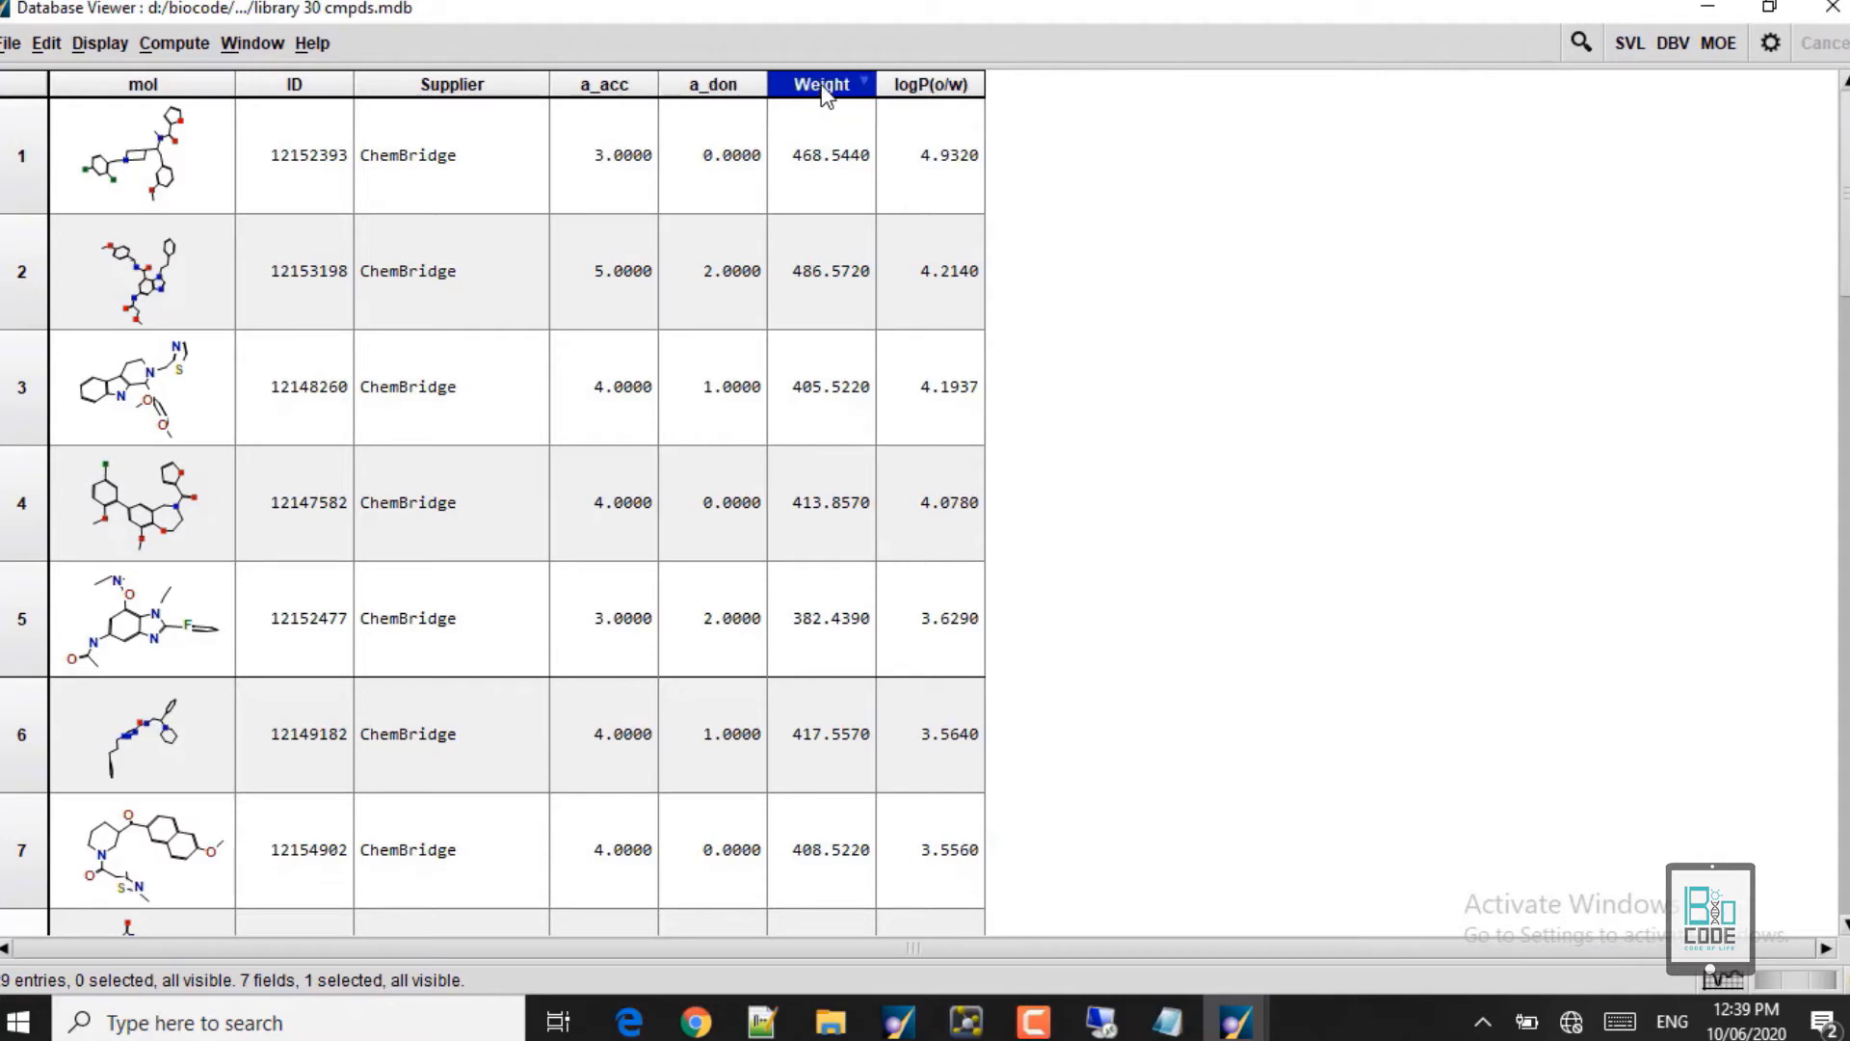
click(924, 90)
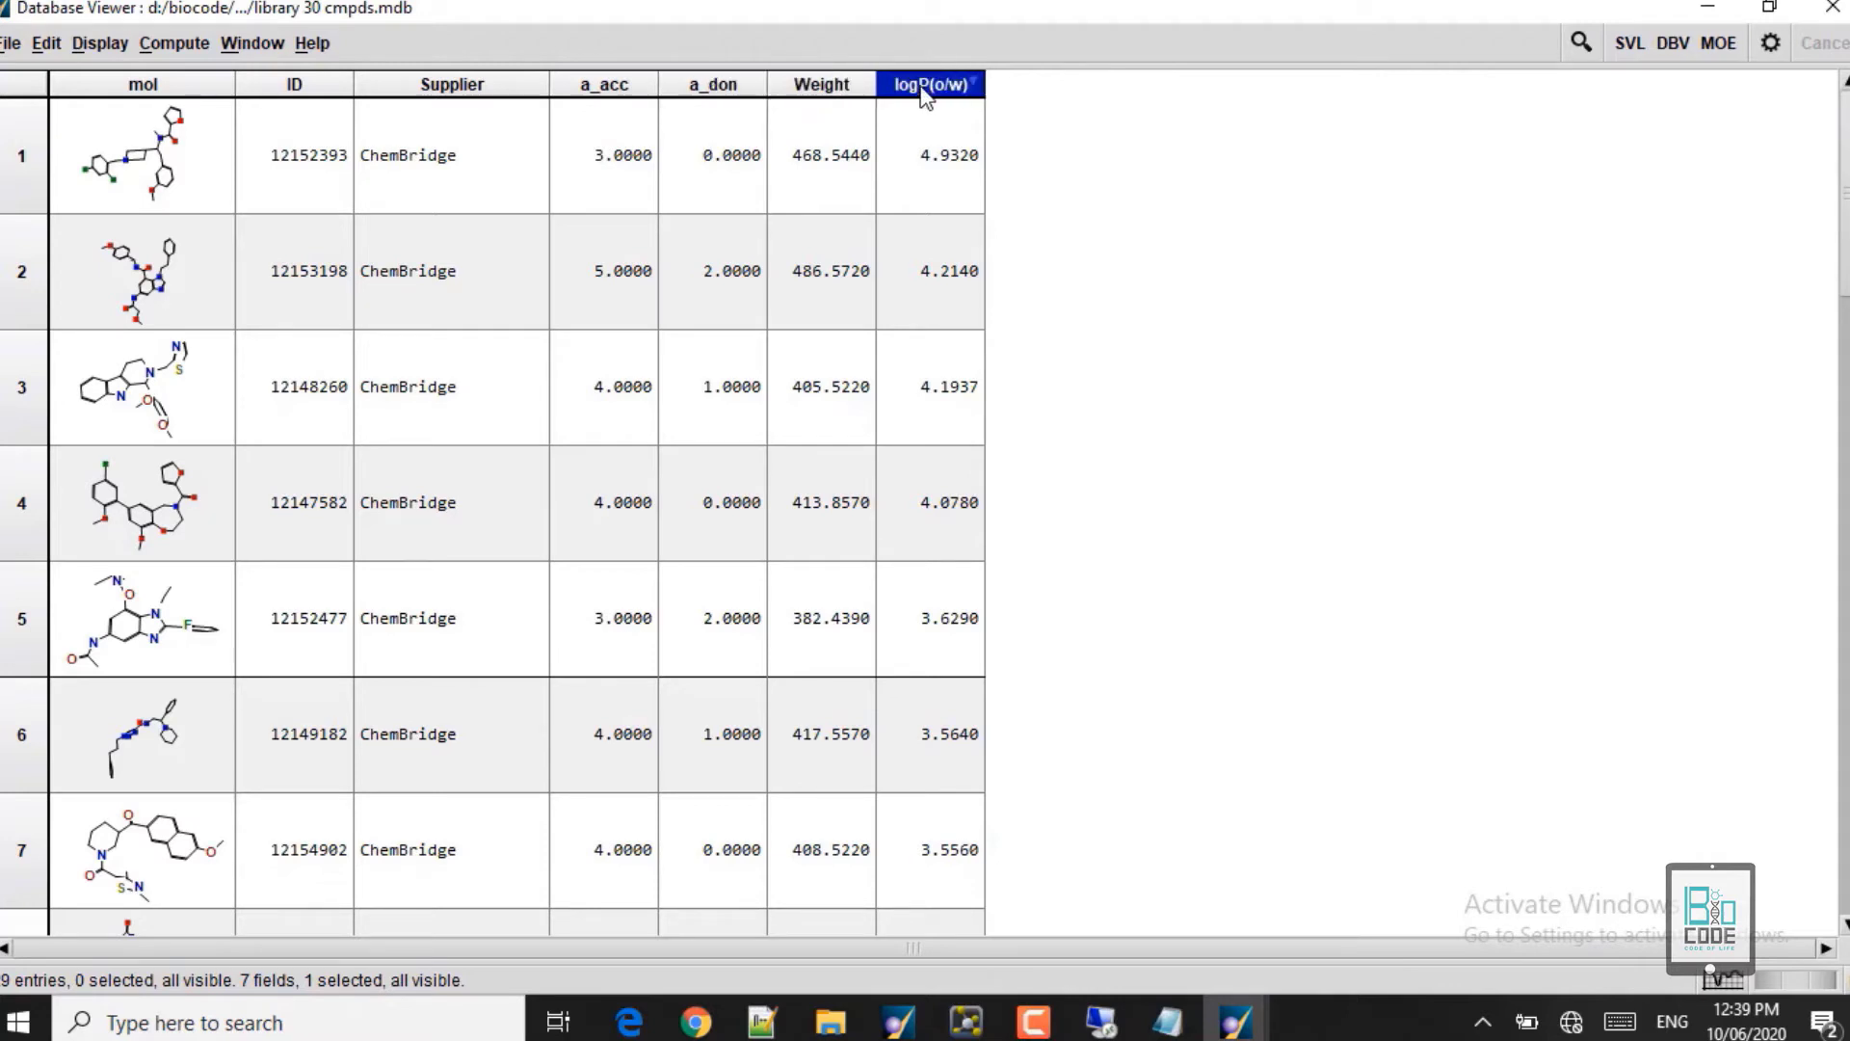
Step: Delete the a_acc field from the ligand library database
click(599, 88)
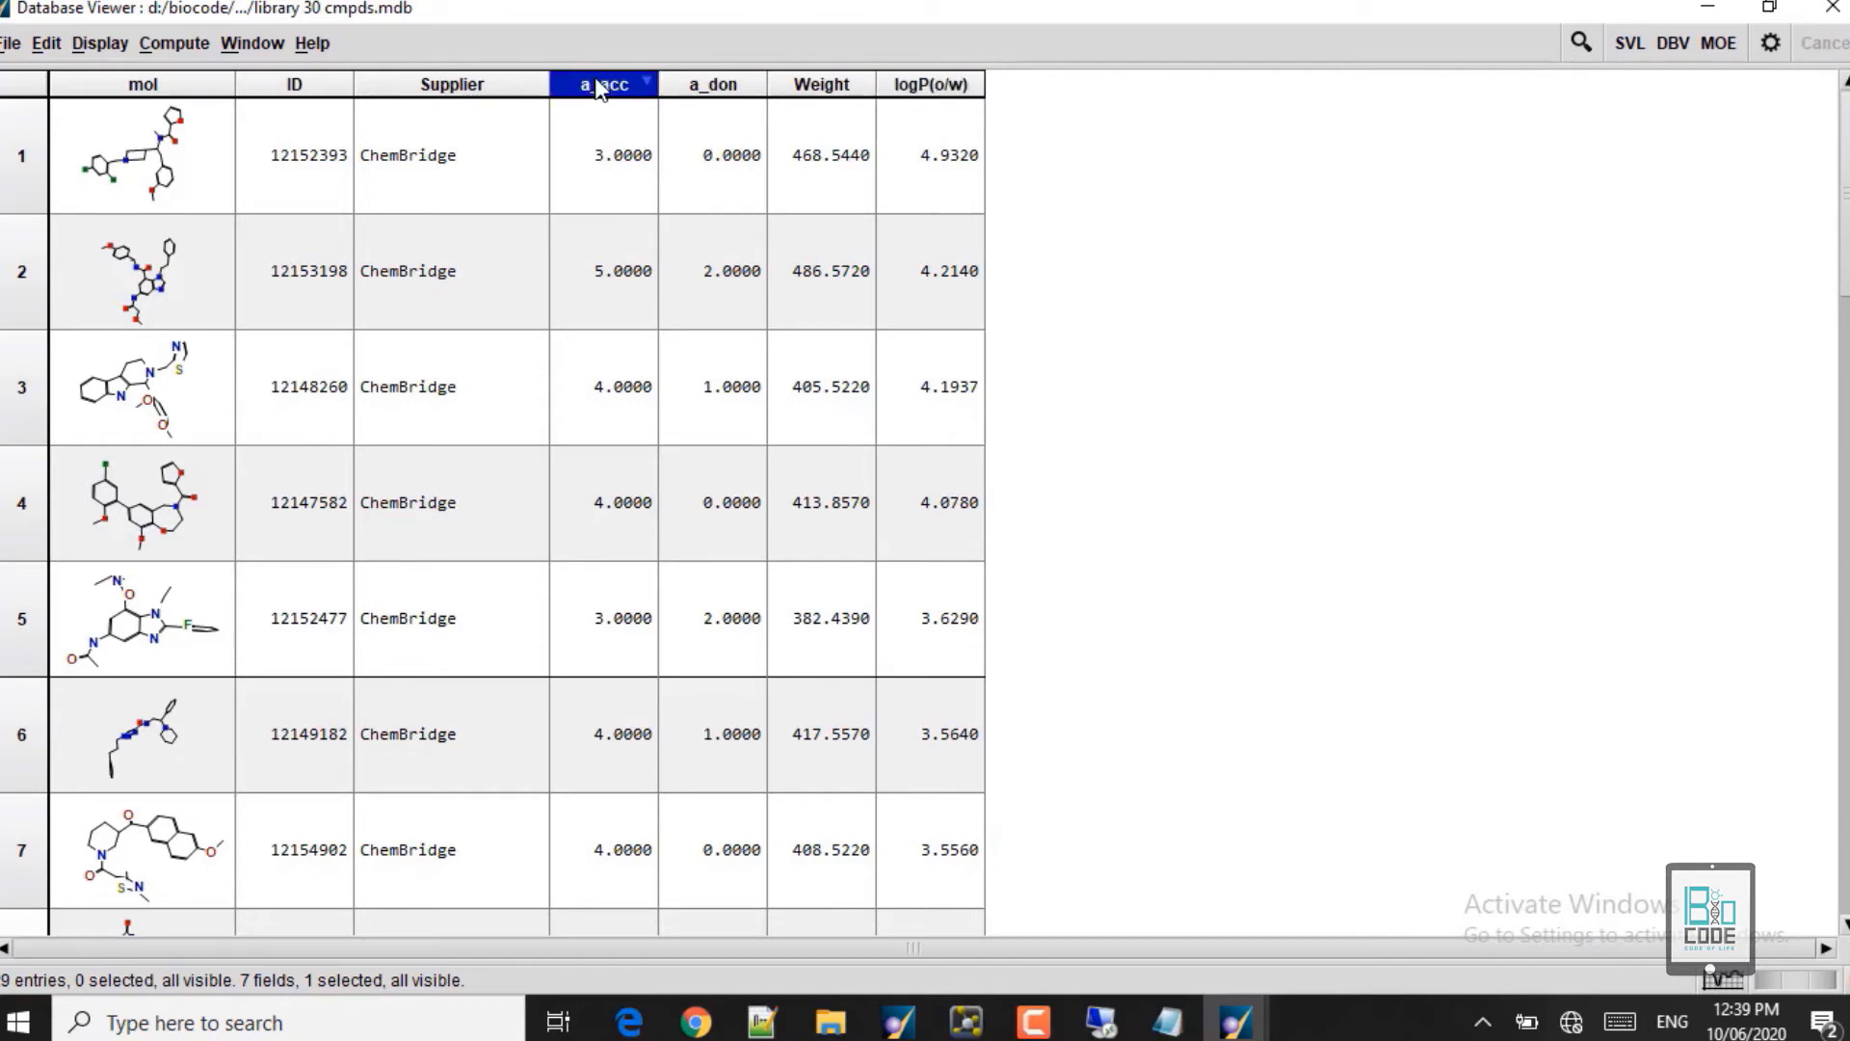
right_click(599, 87)
click(623, 378)
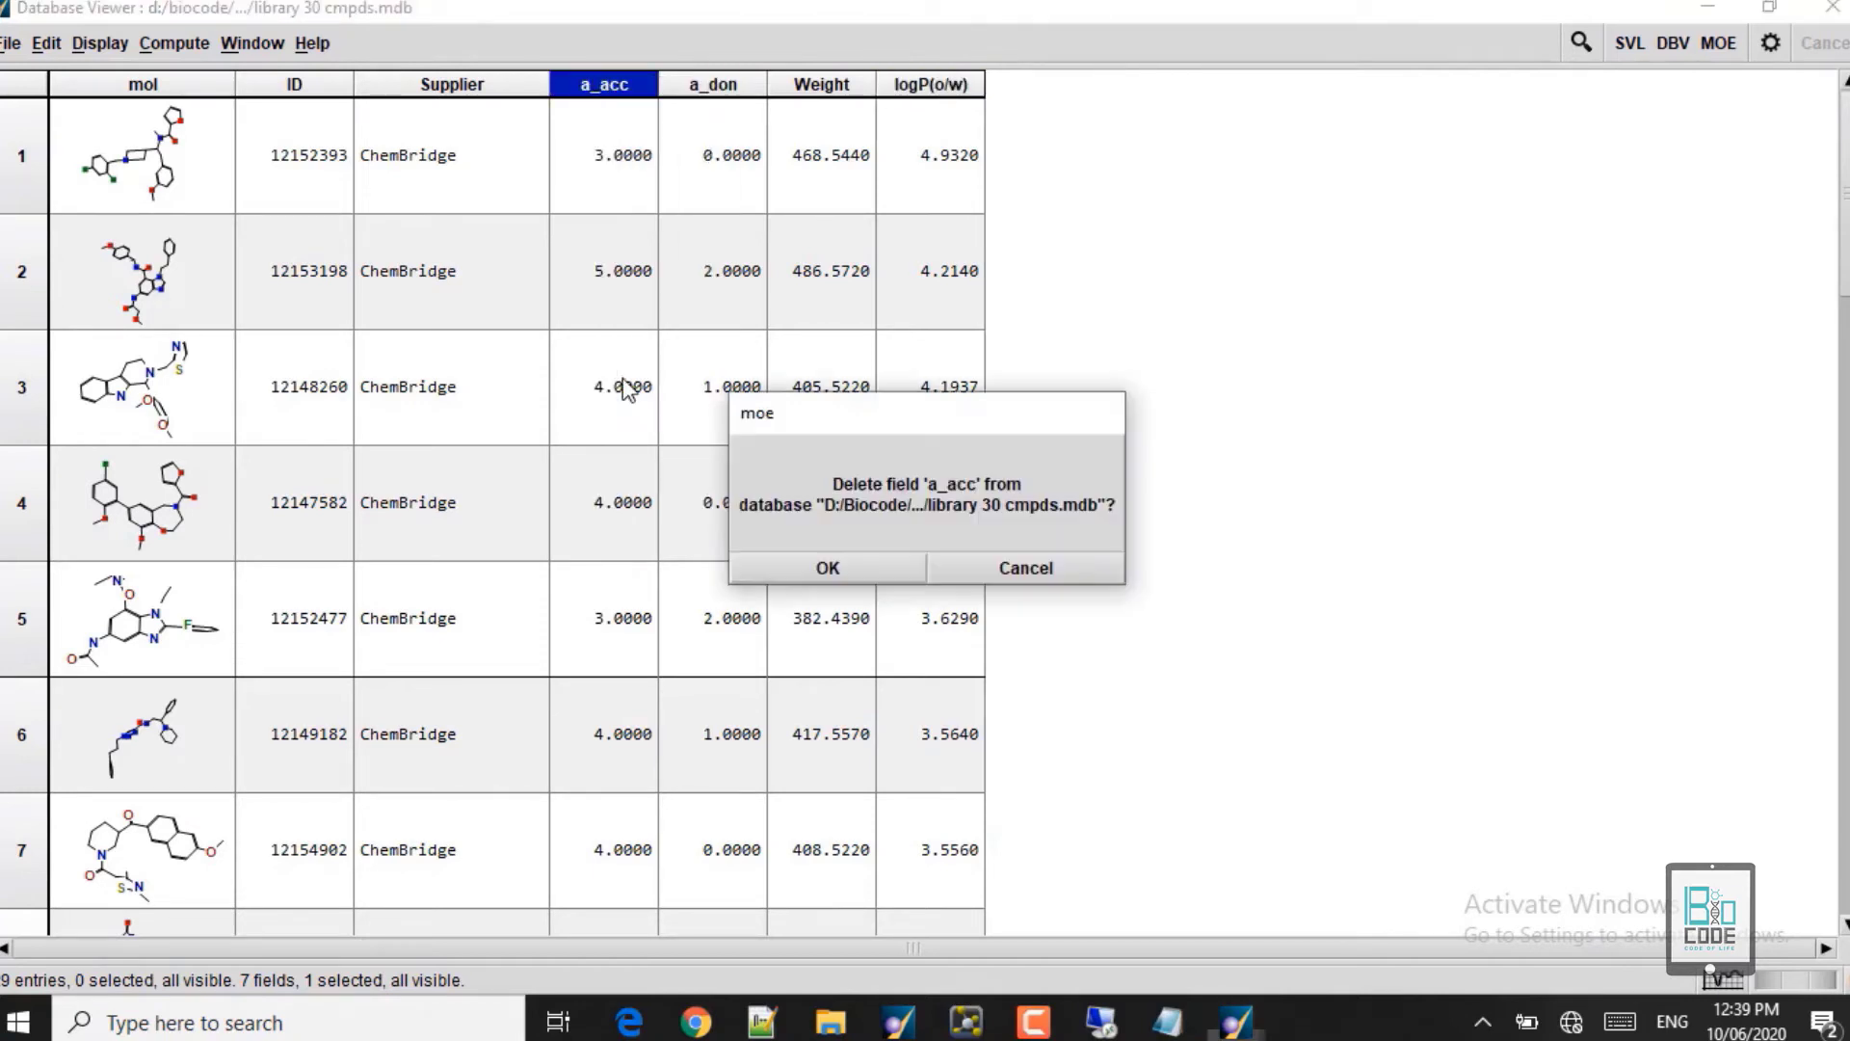
click(848, 565)
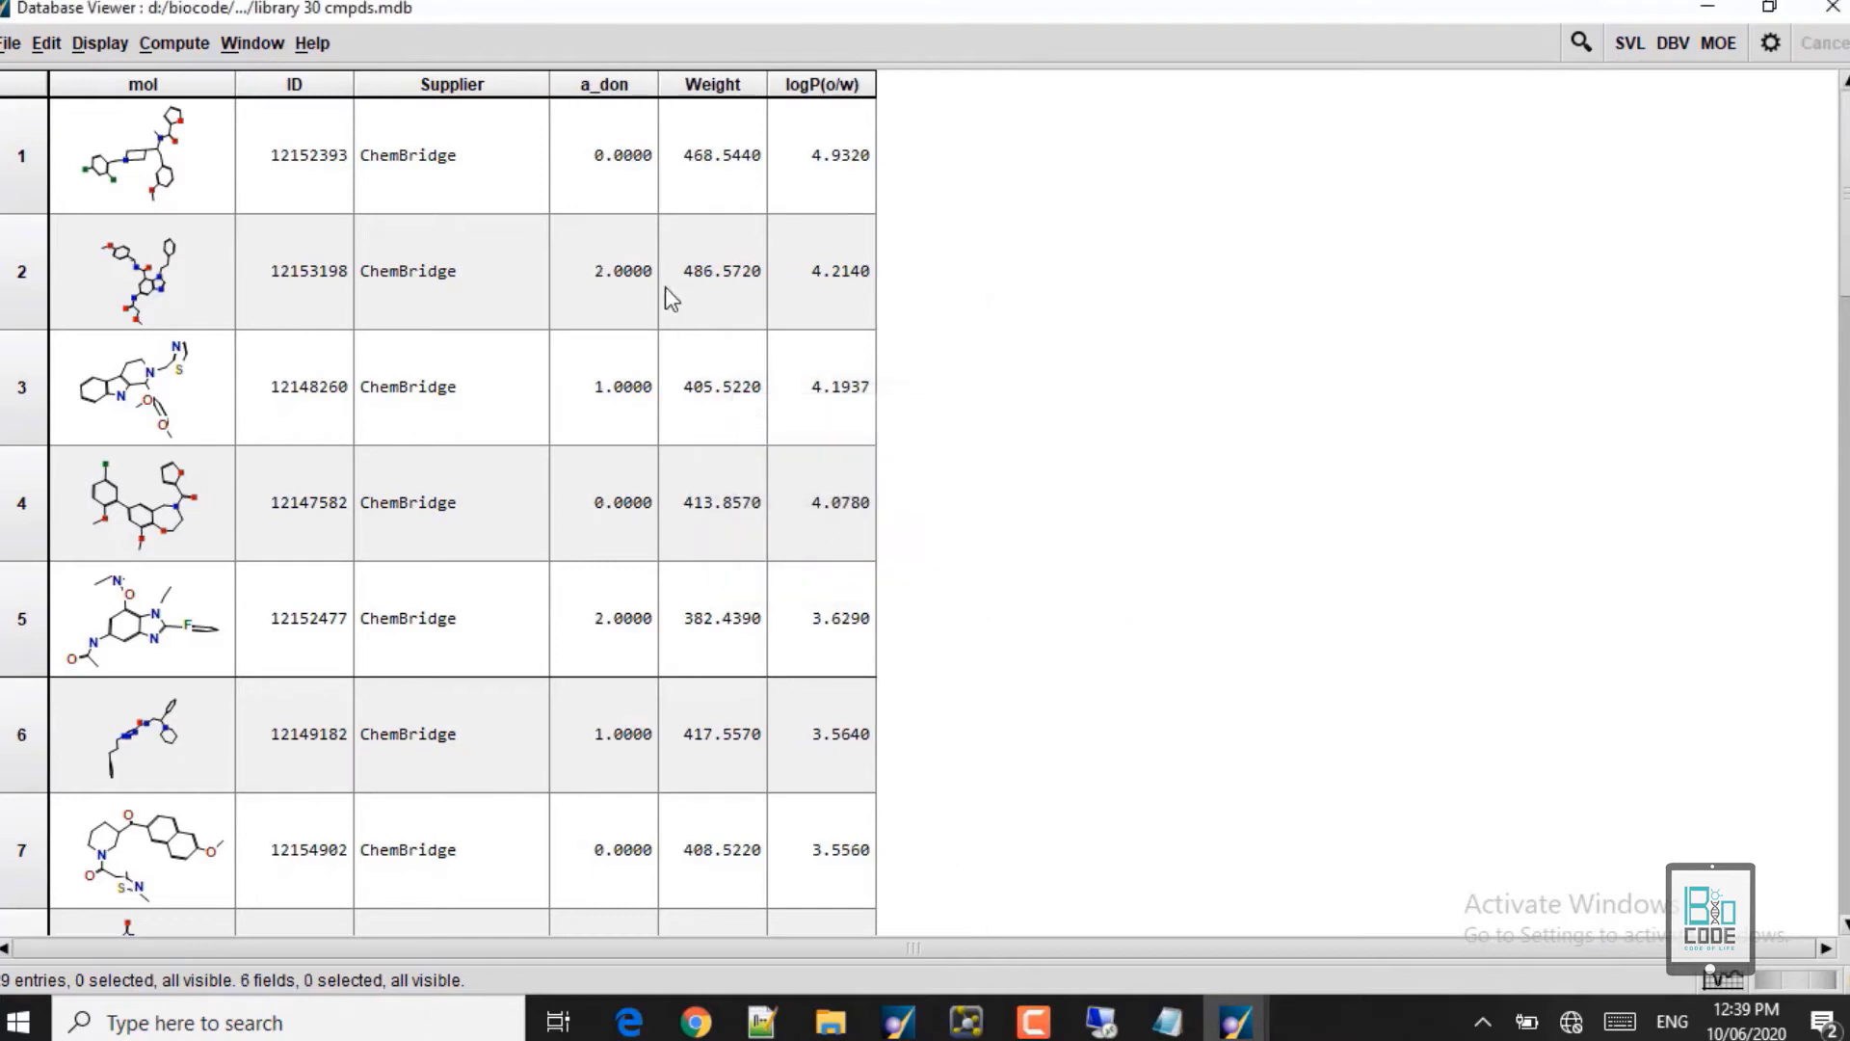
Step: Delete the a_don field from the ligand library database
right_click(598, 89)
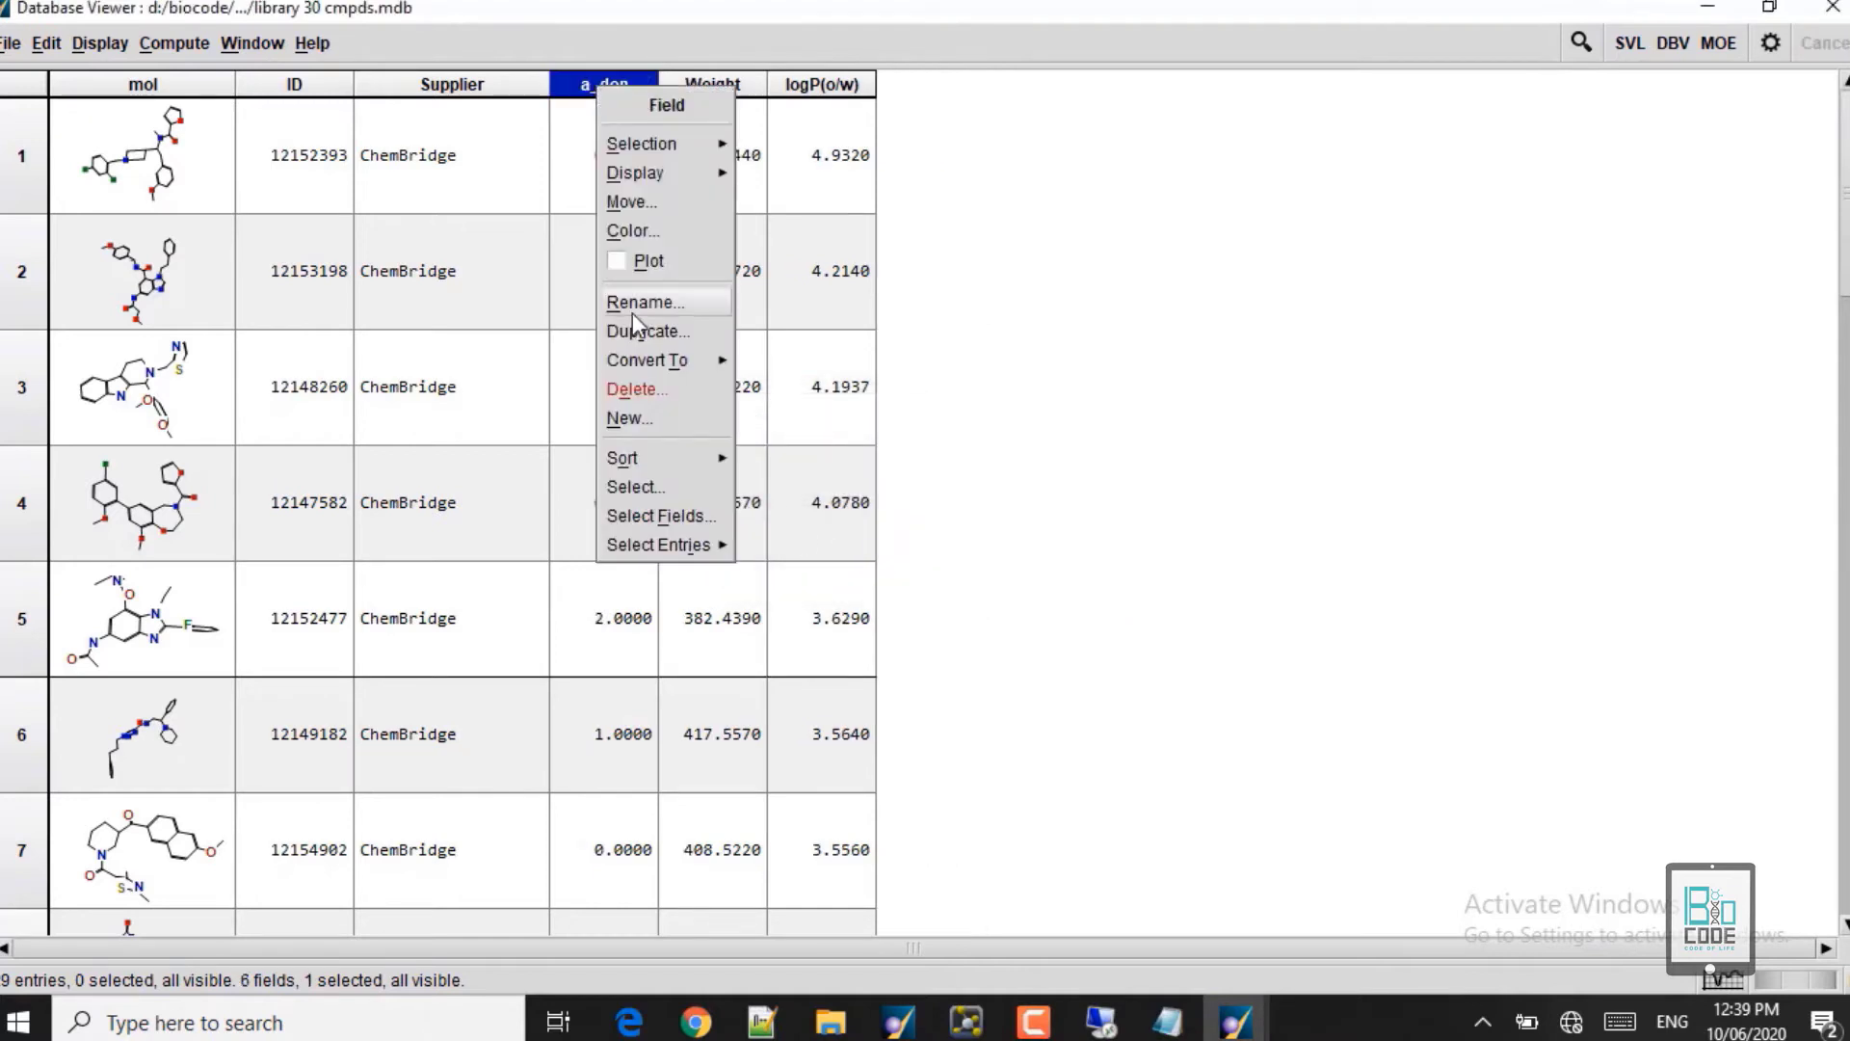
click(1305, 219)
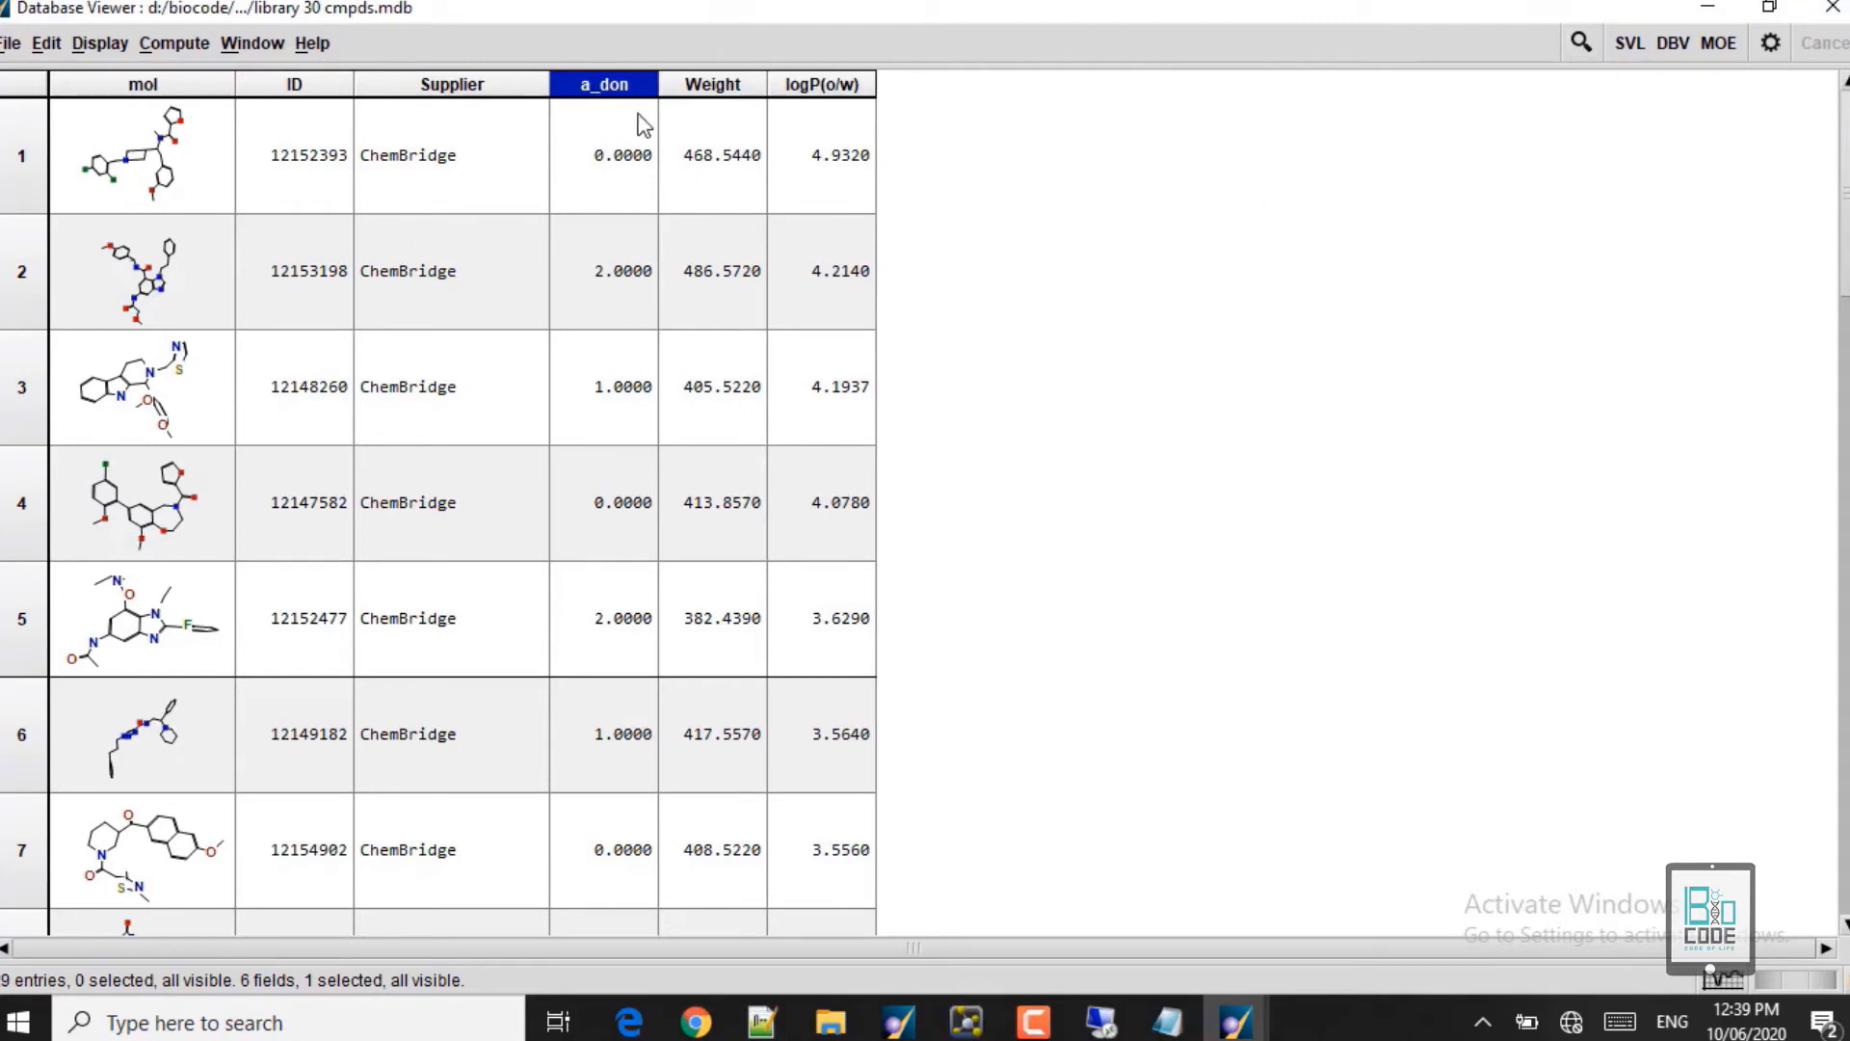
right_click(602, 94)
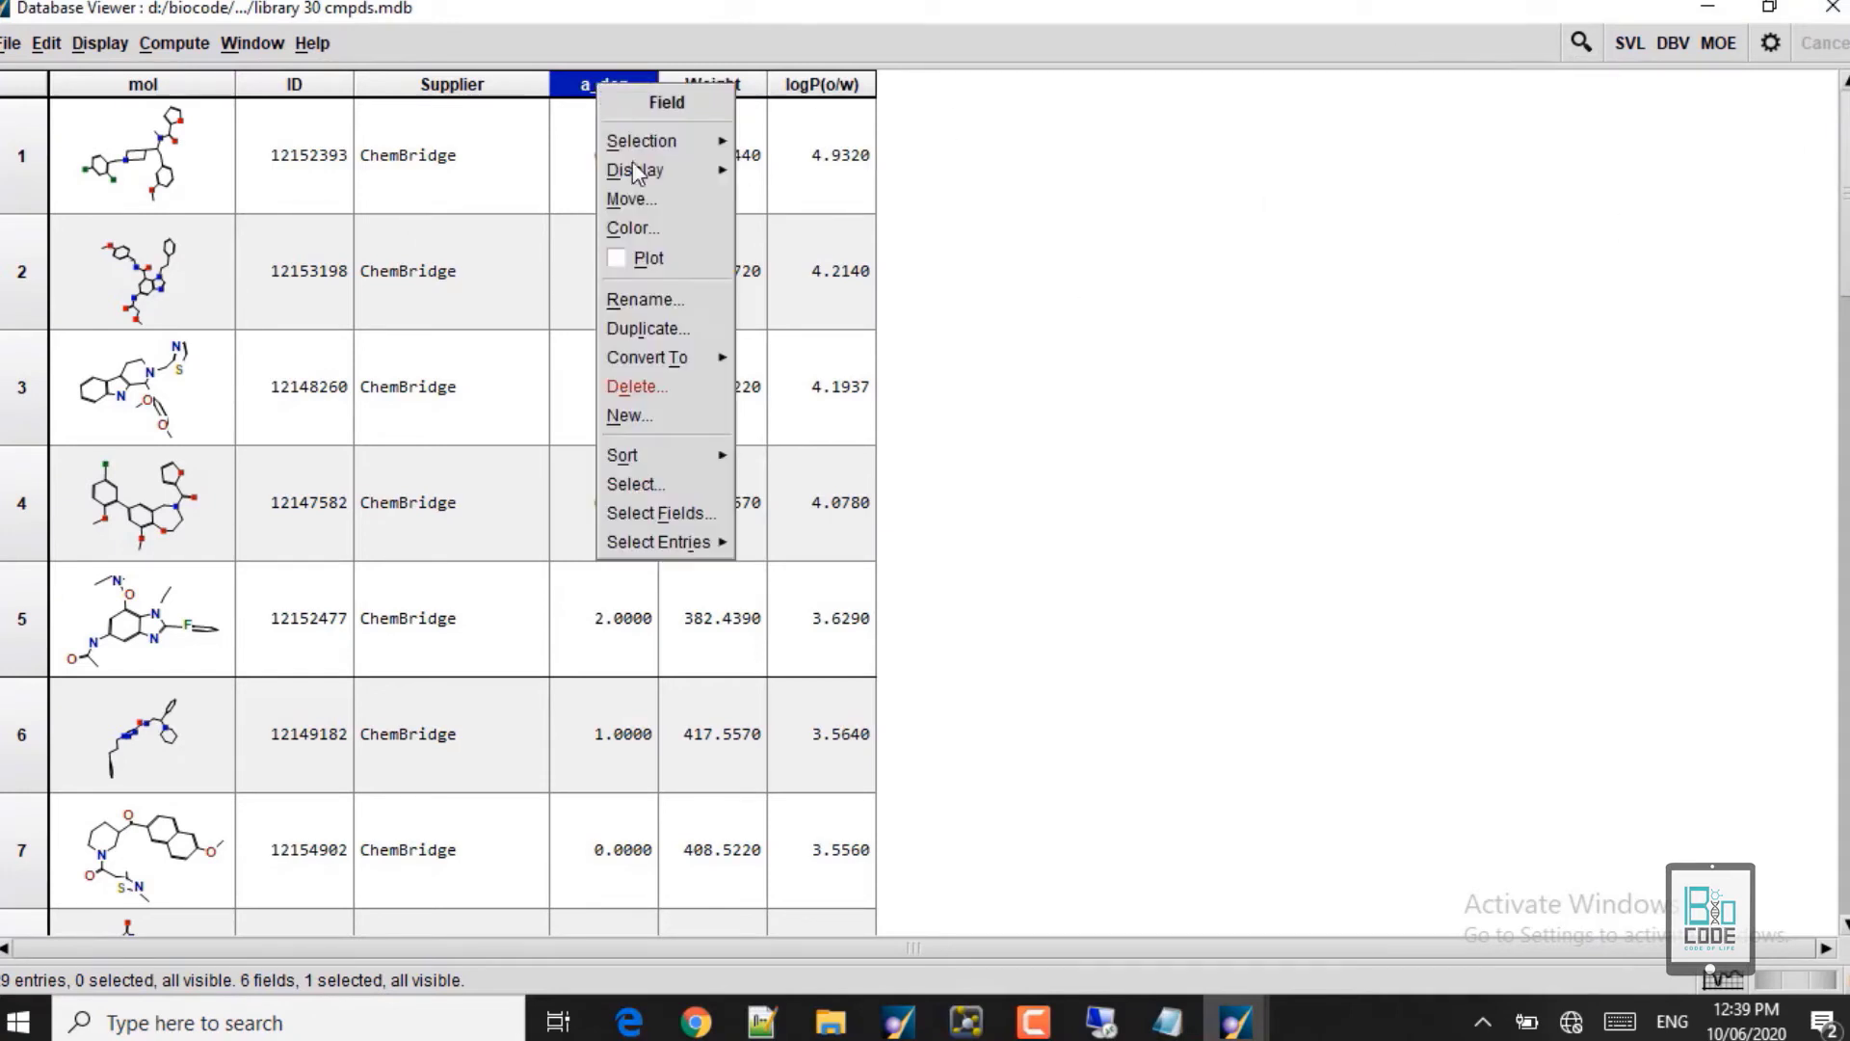
click(632, 387)
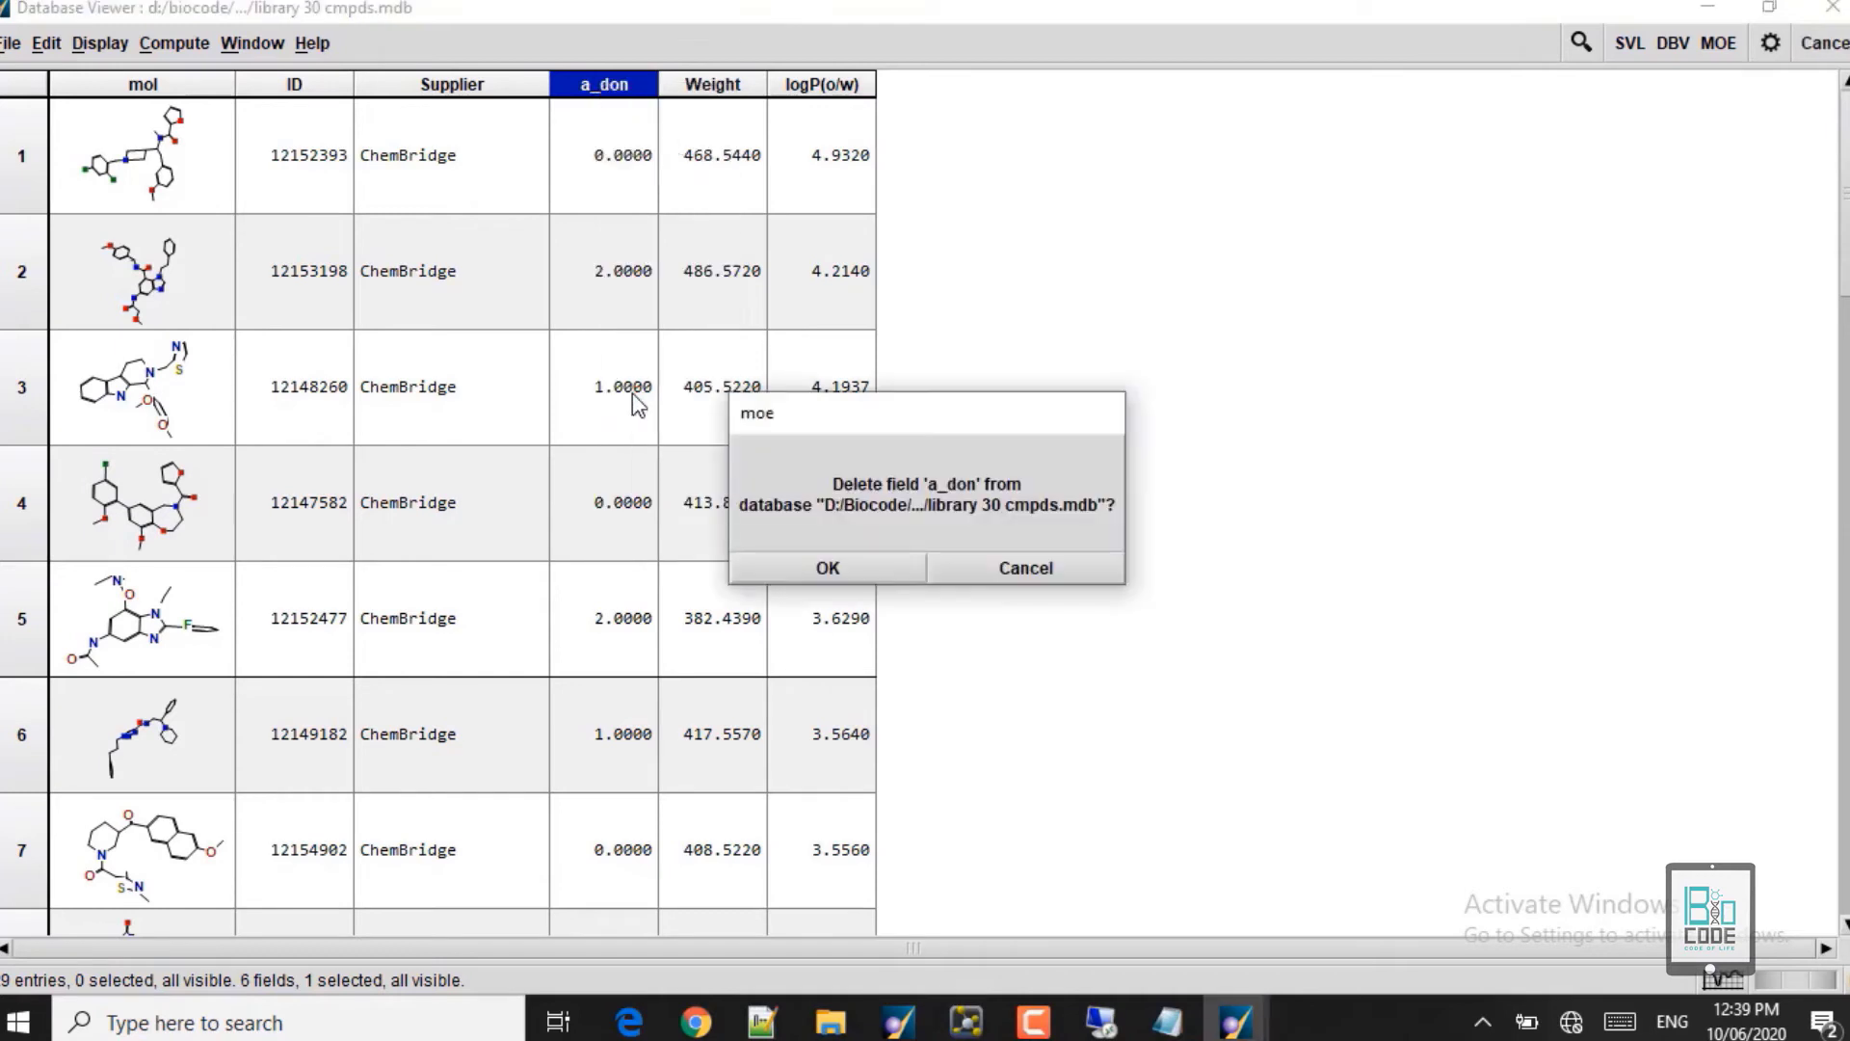
click(824, 569)
Step: Delete the Weight field from the ligand library database
click(584, 85)
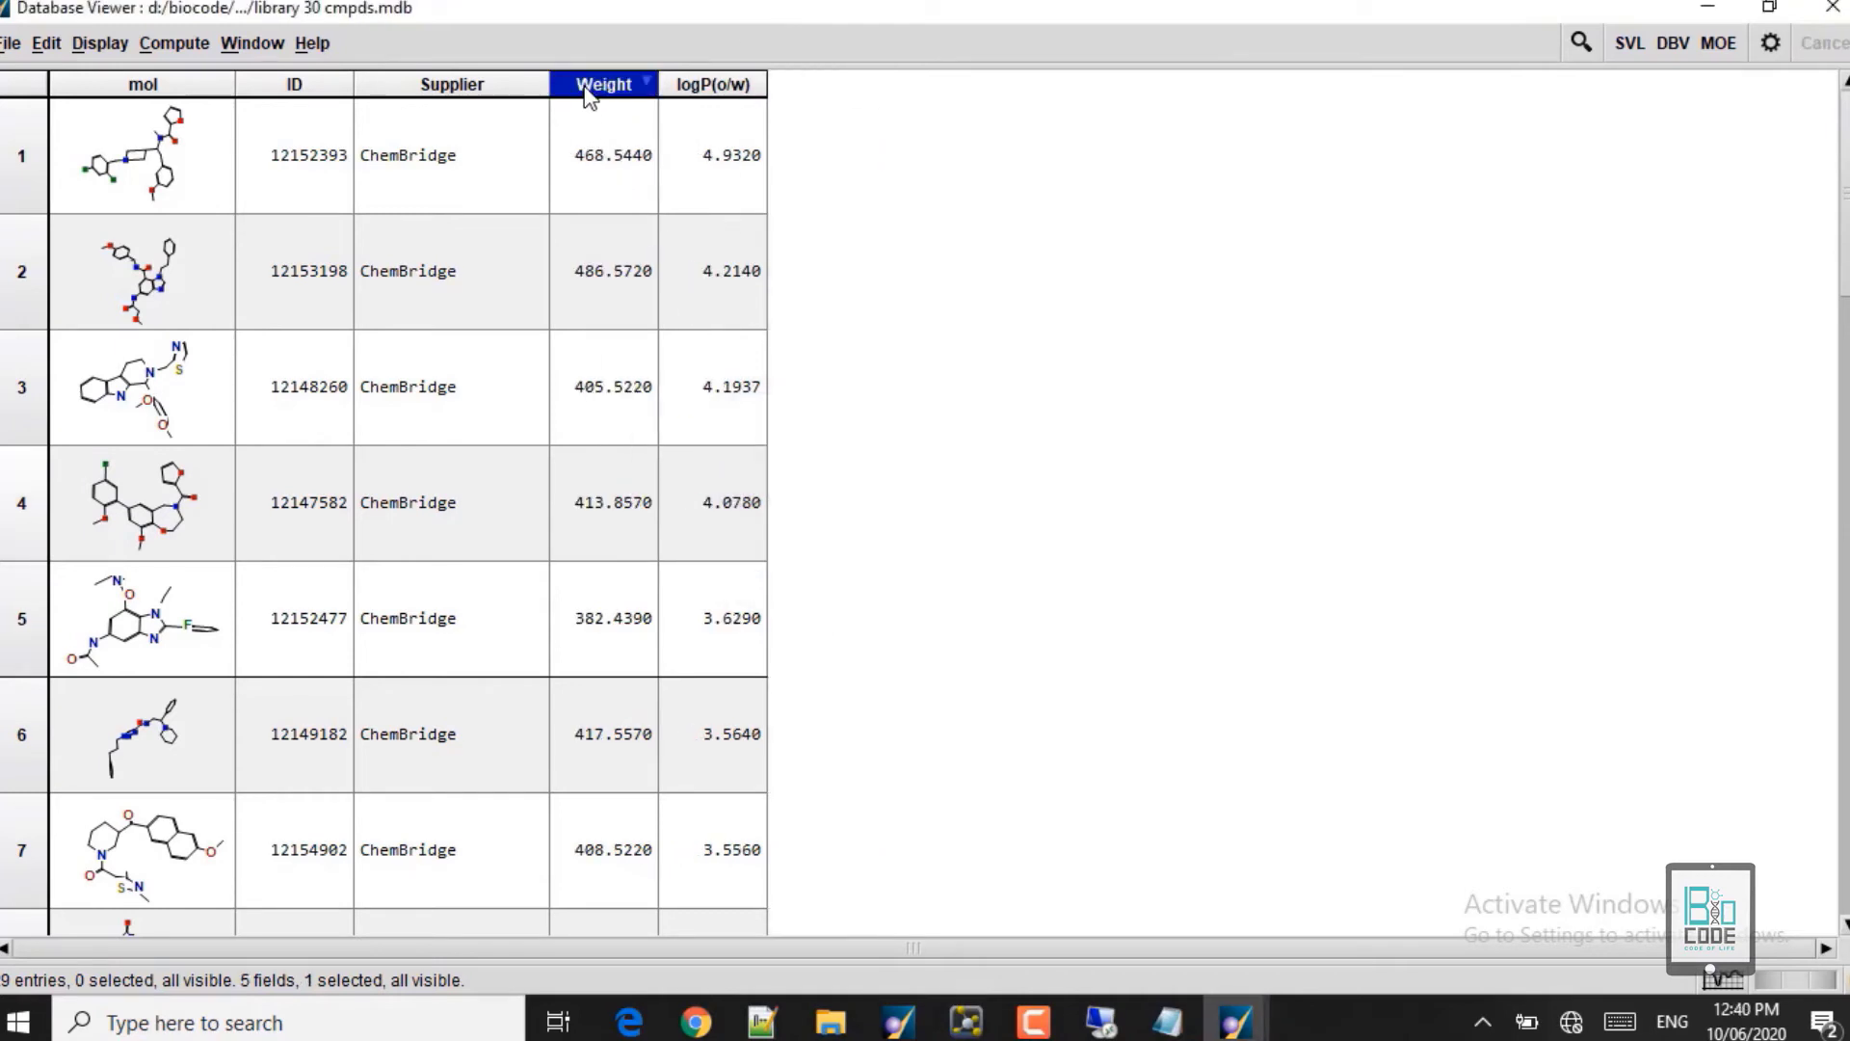
right_click(584, 85)
click(621, 389)
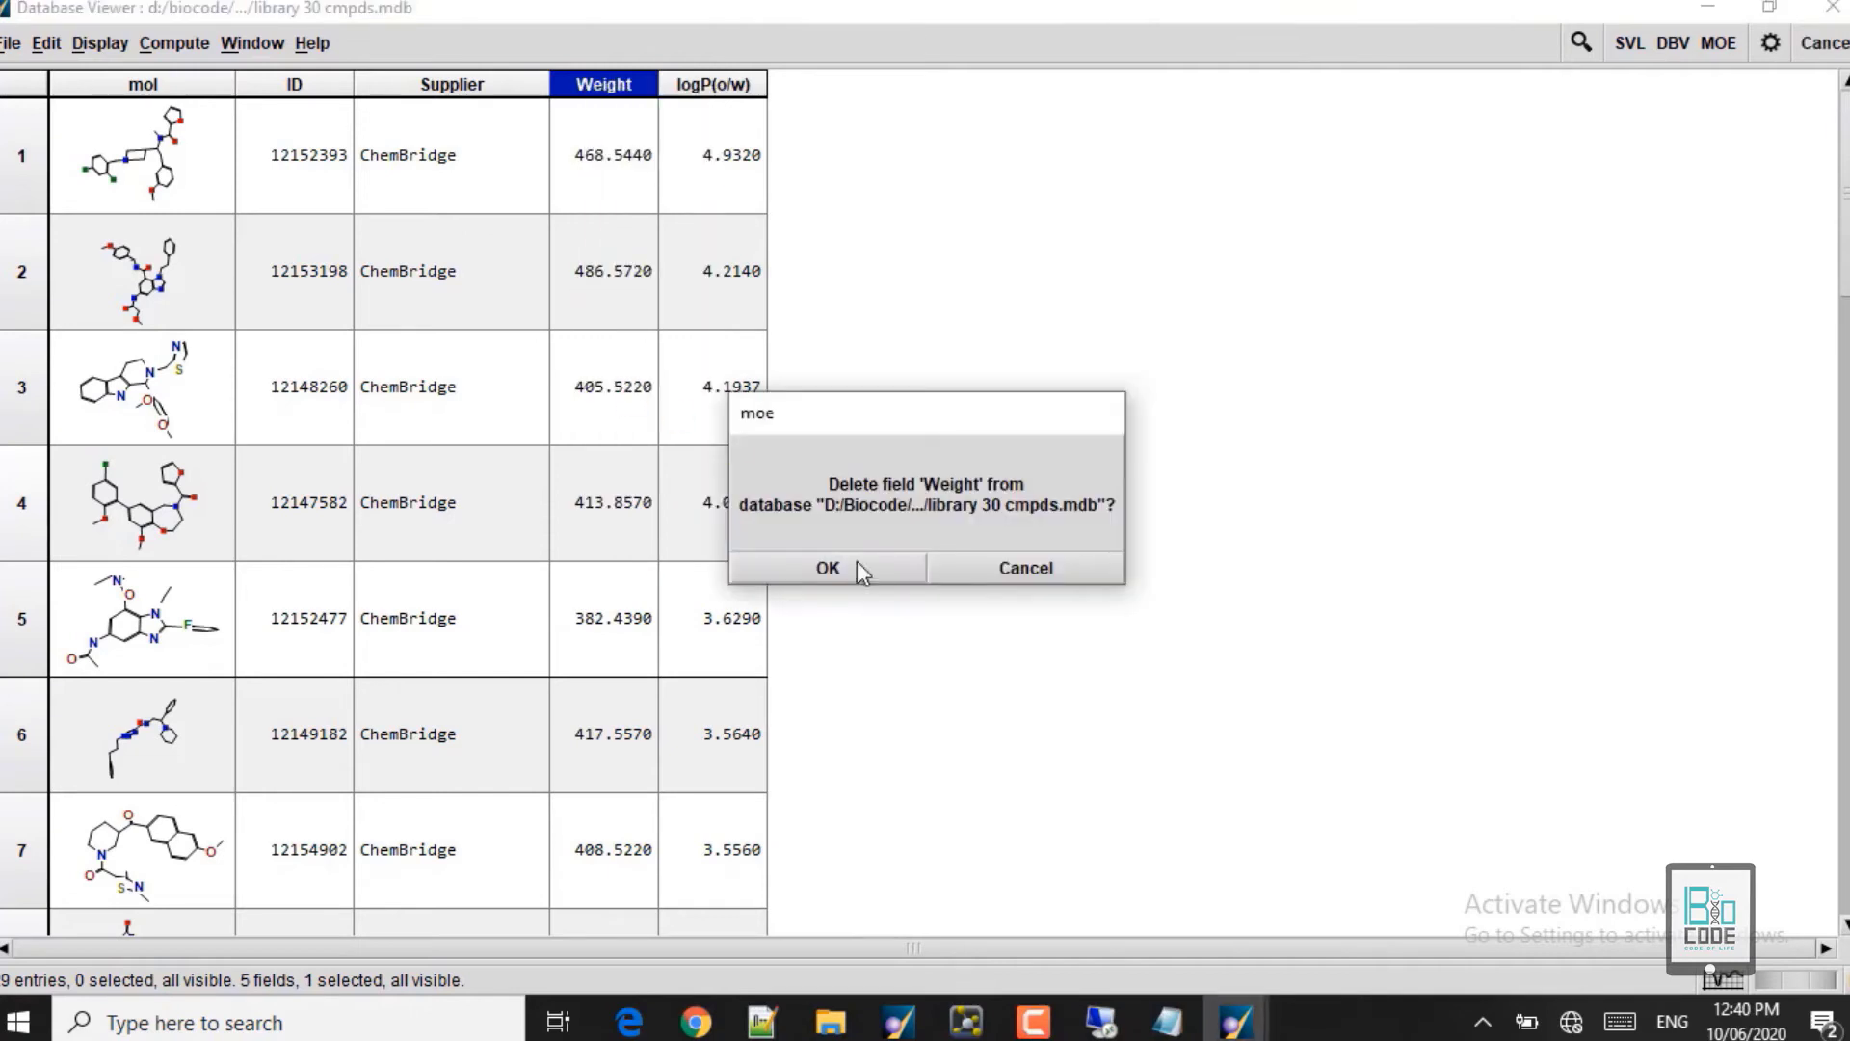
click(841, 566)
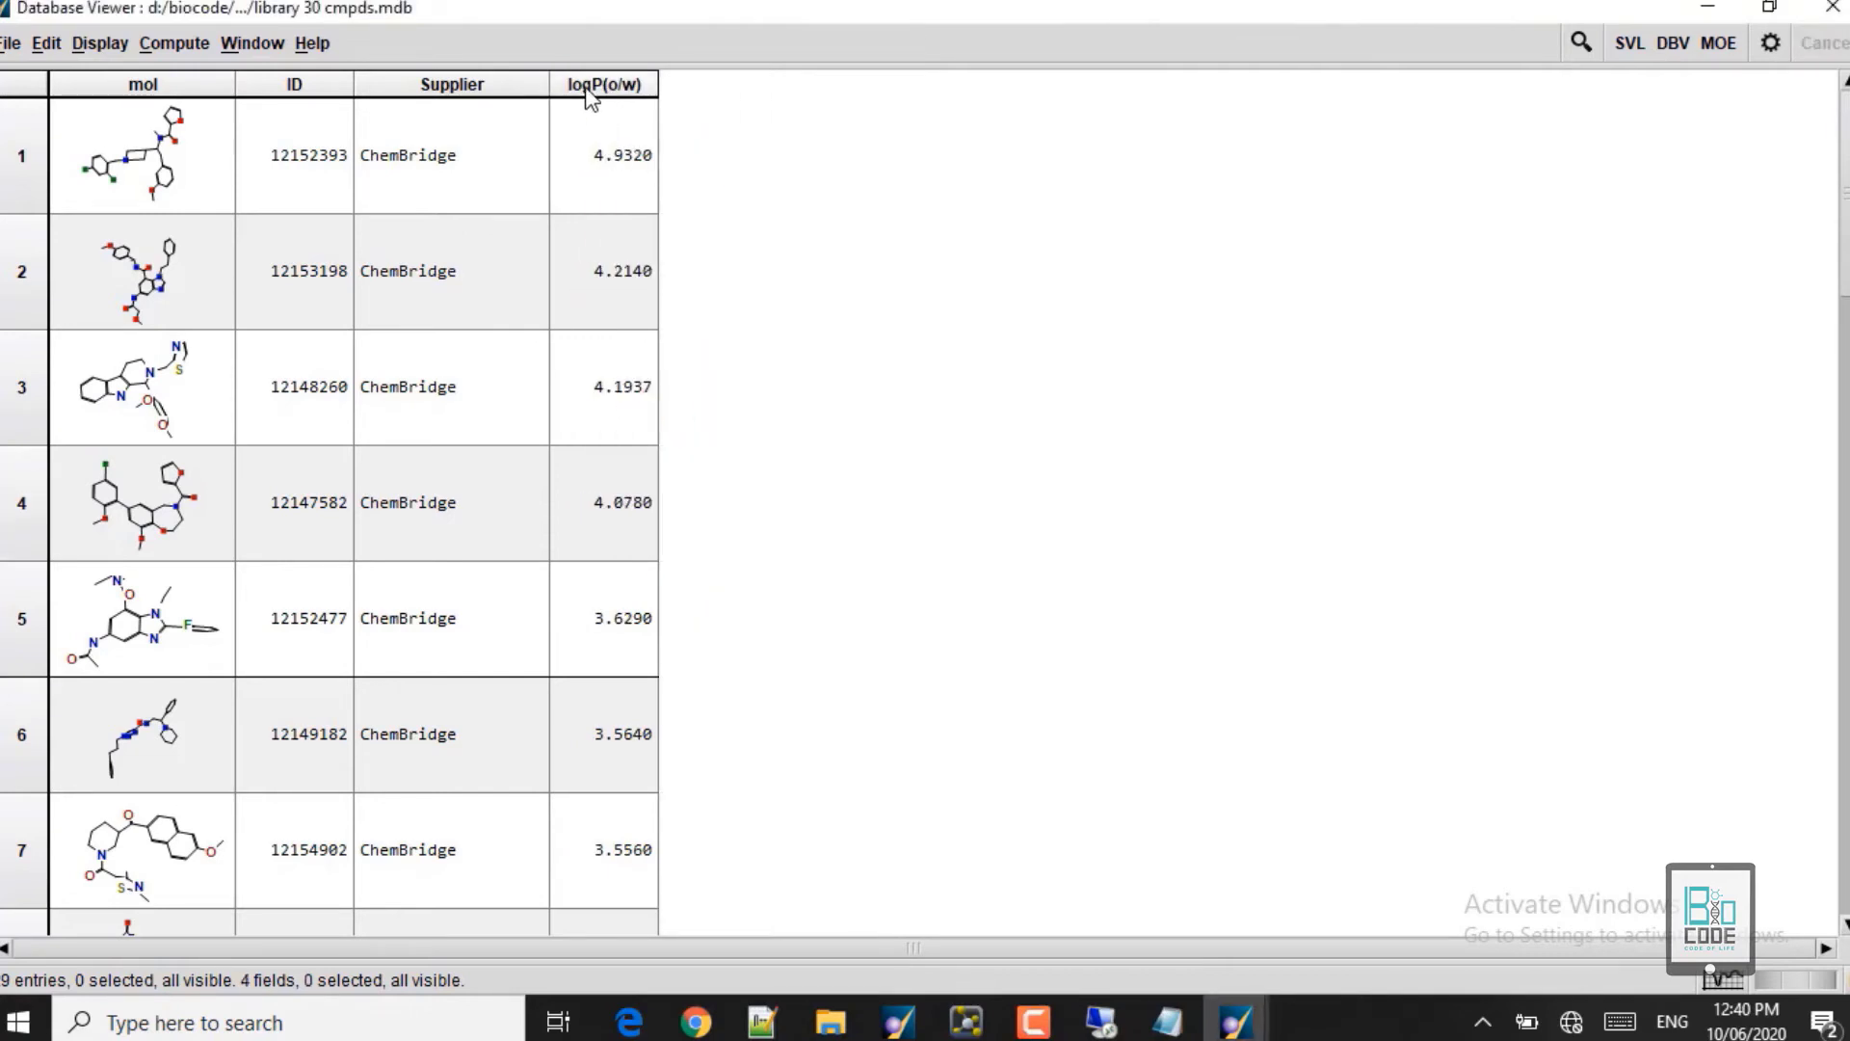
Step: Delete the logP(o/w) field from the ligand library database
click(590, 86)
right_click(588, 88)
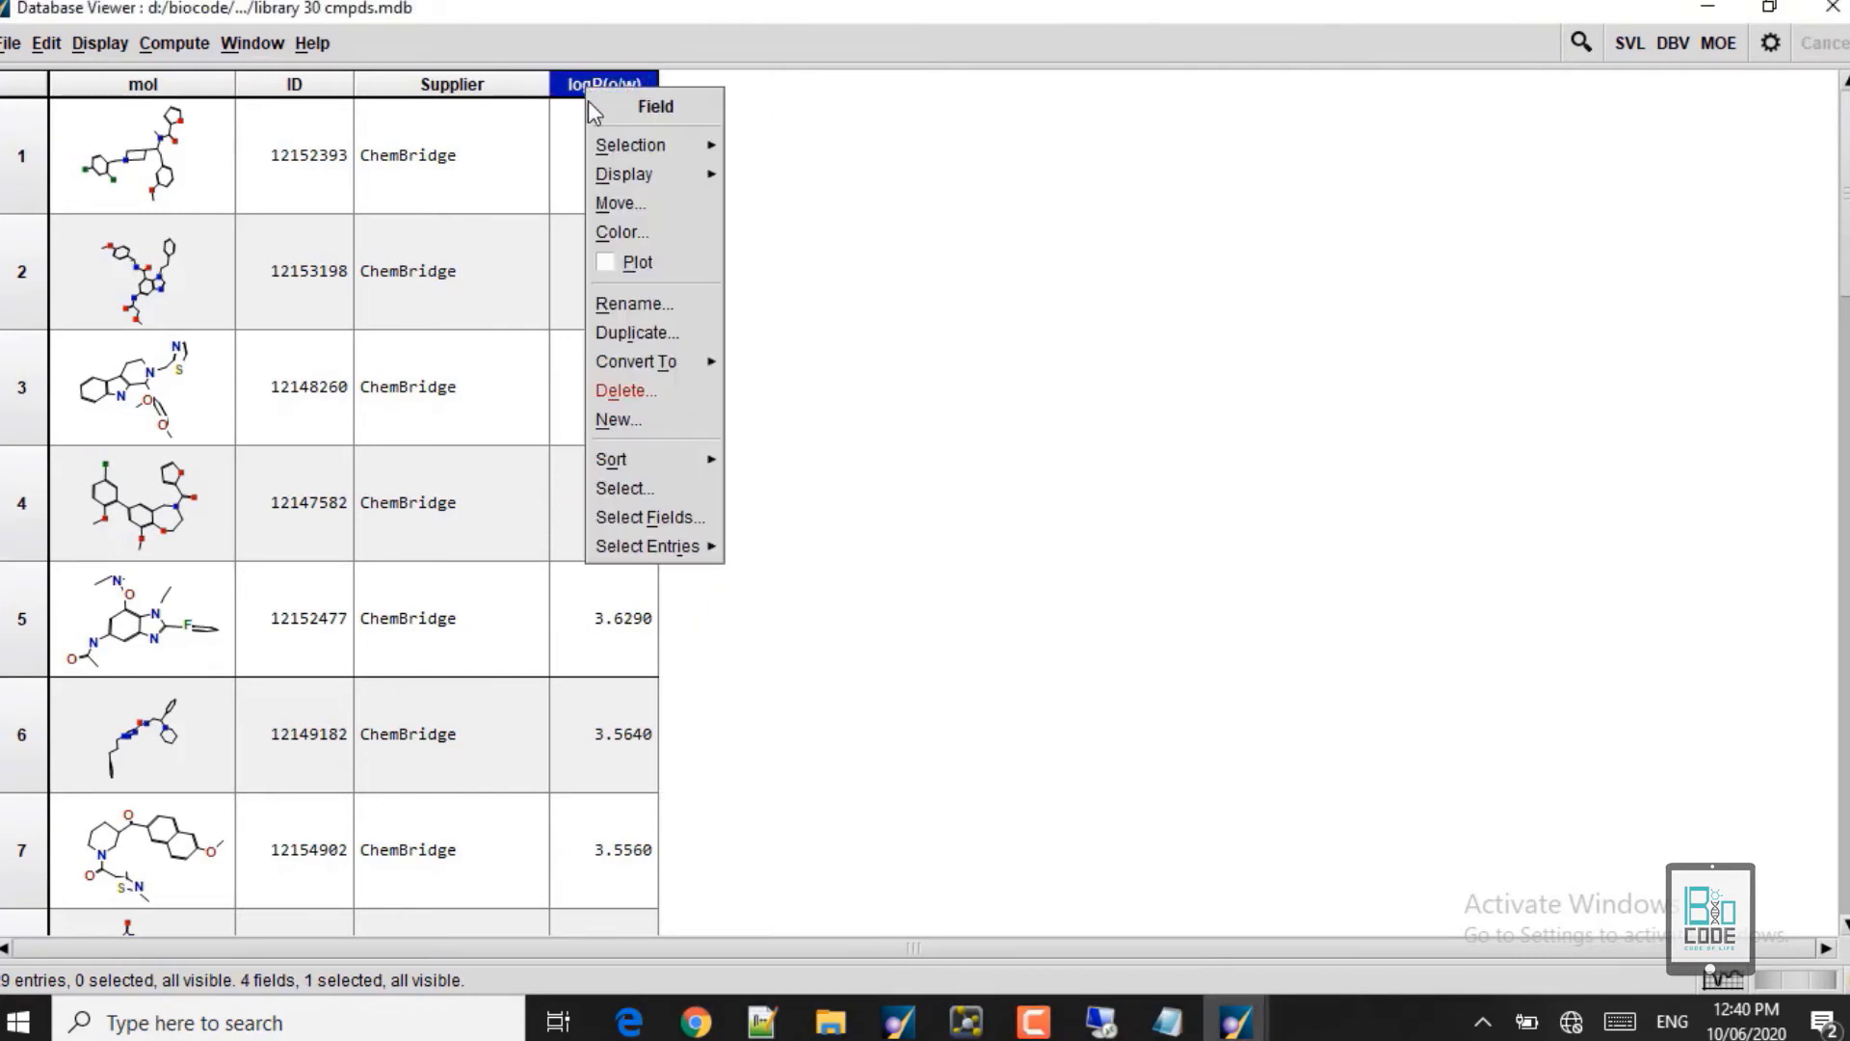
click(631, 391)
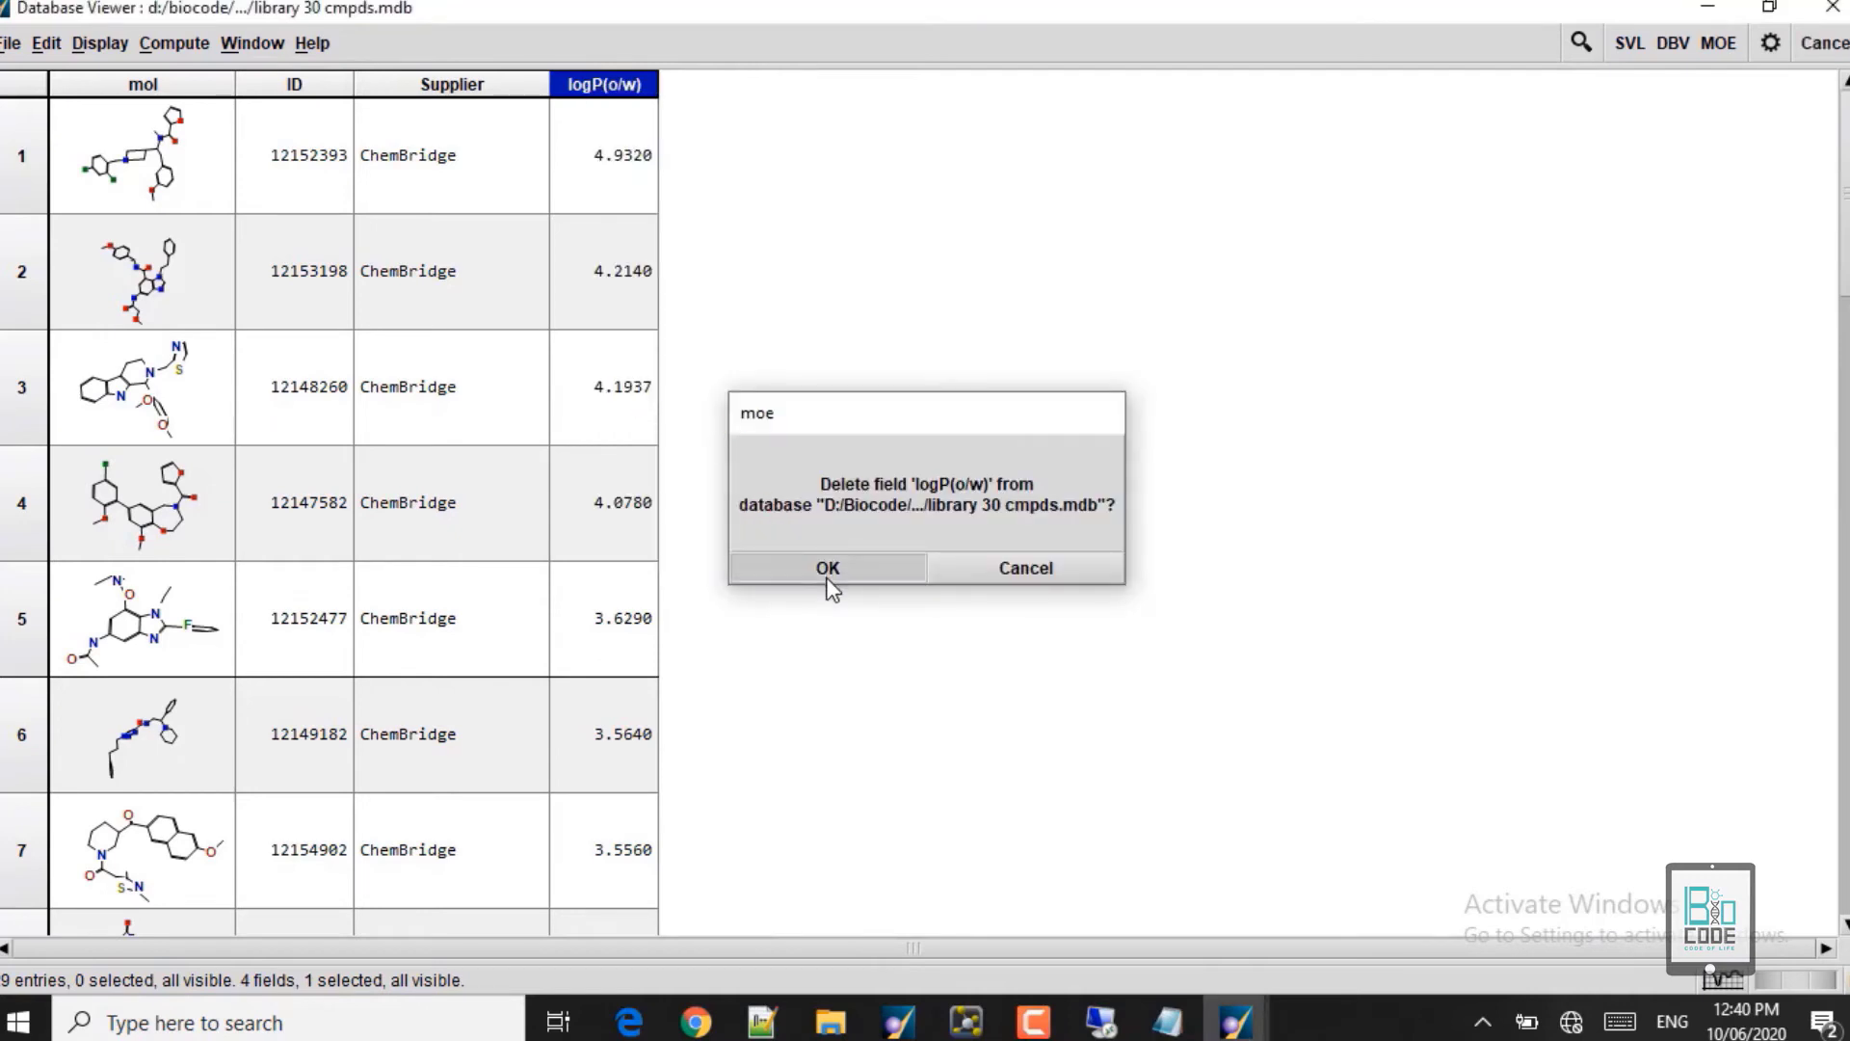
click(827, 566)
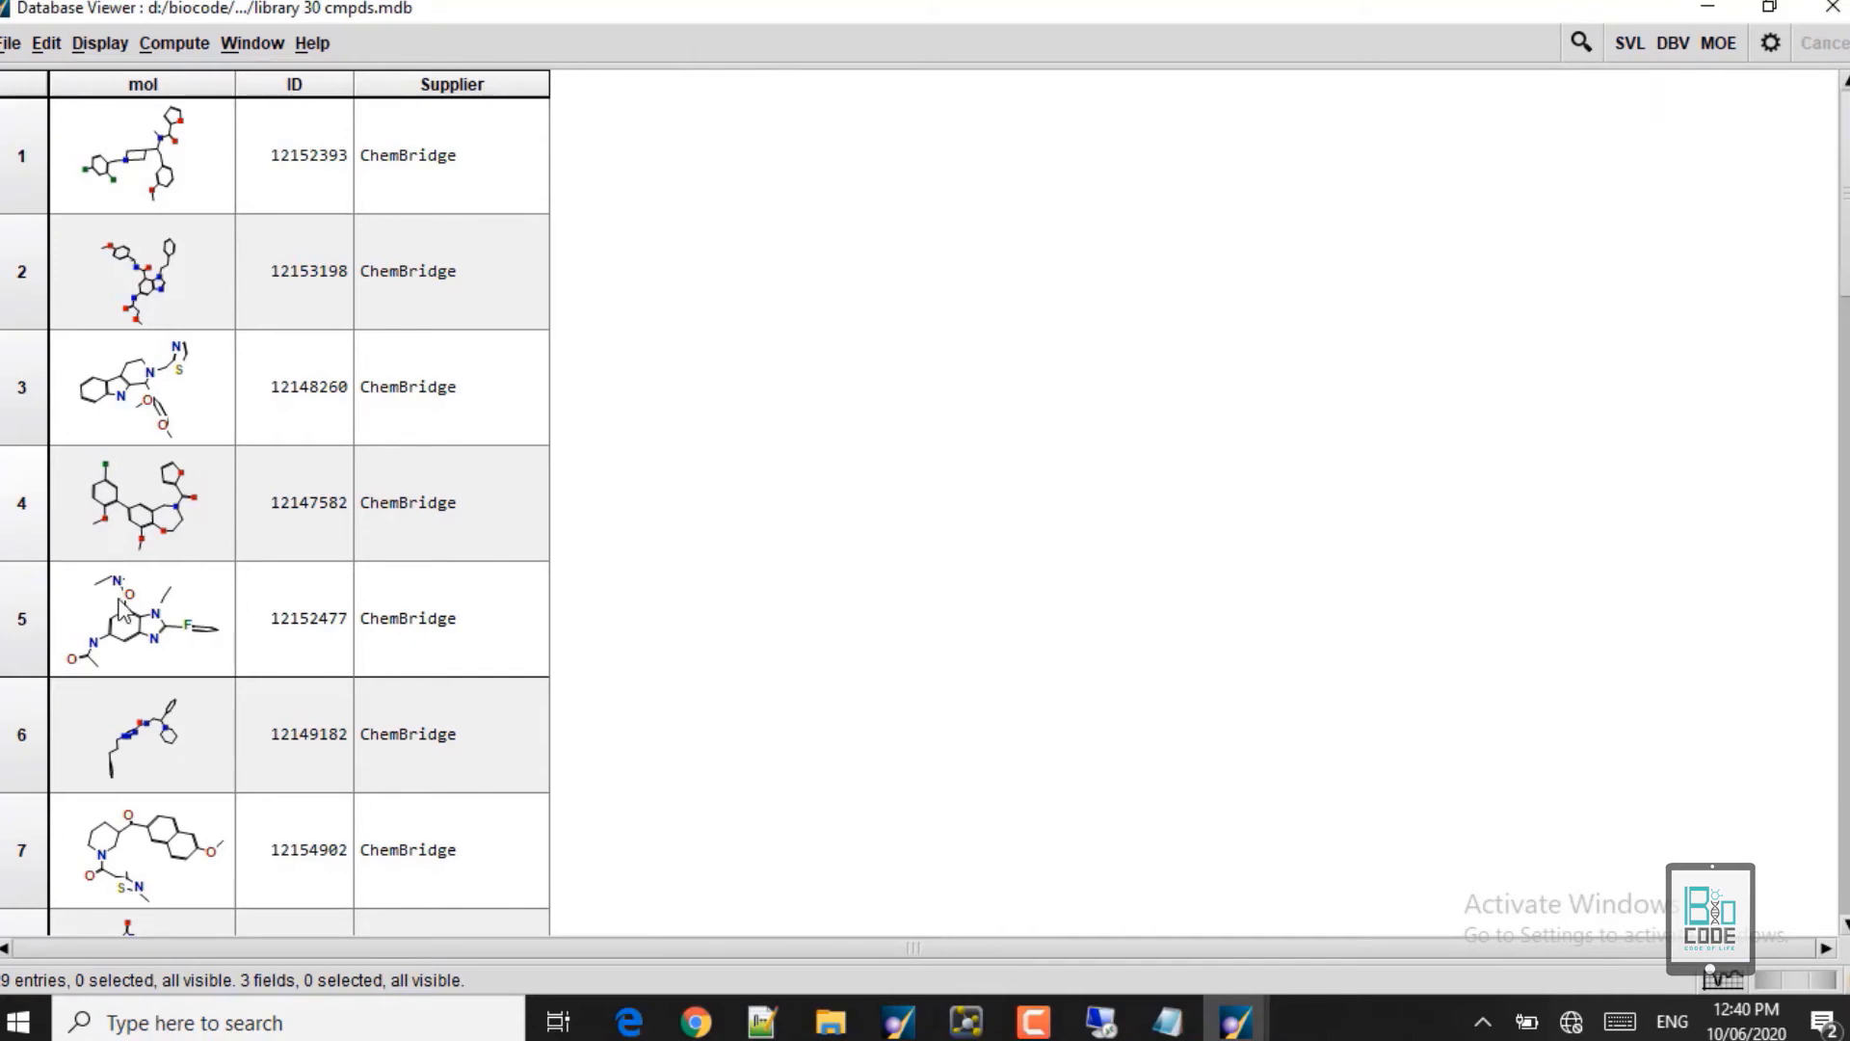
Step: Switch to the Lipinski's rule of five notes in Notepad and review the hydrogen bond donor, acceptor, molecular mass and log P criteria
click(1167, 1023)
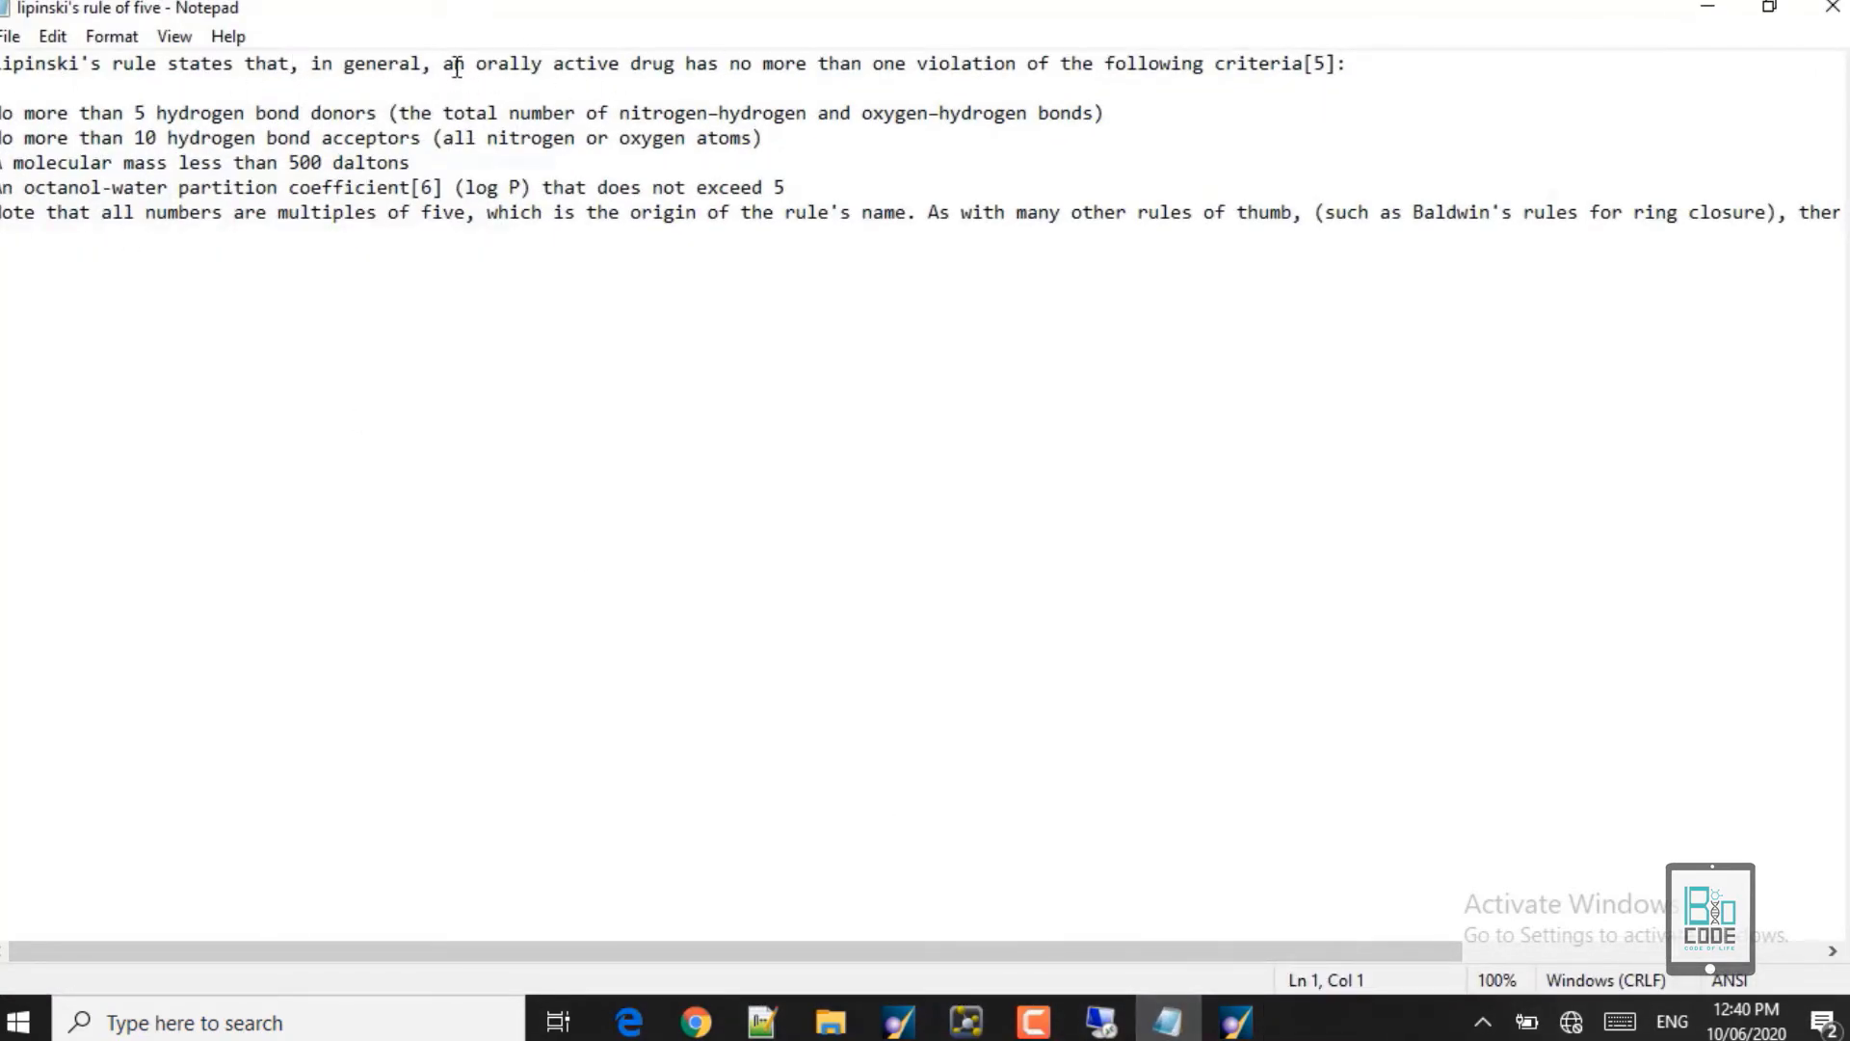
drag(446, 64, 1319, 71)
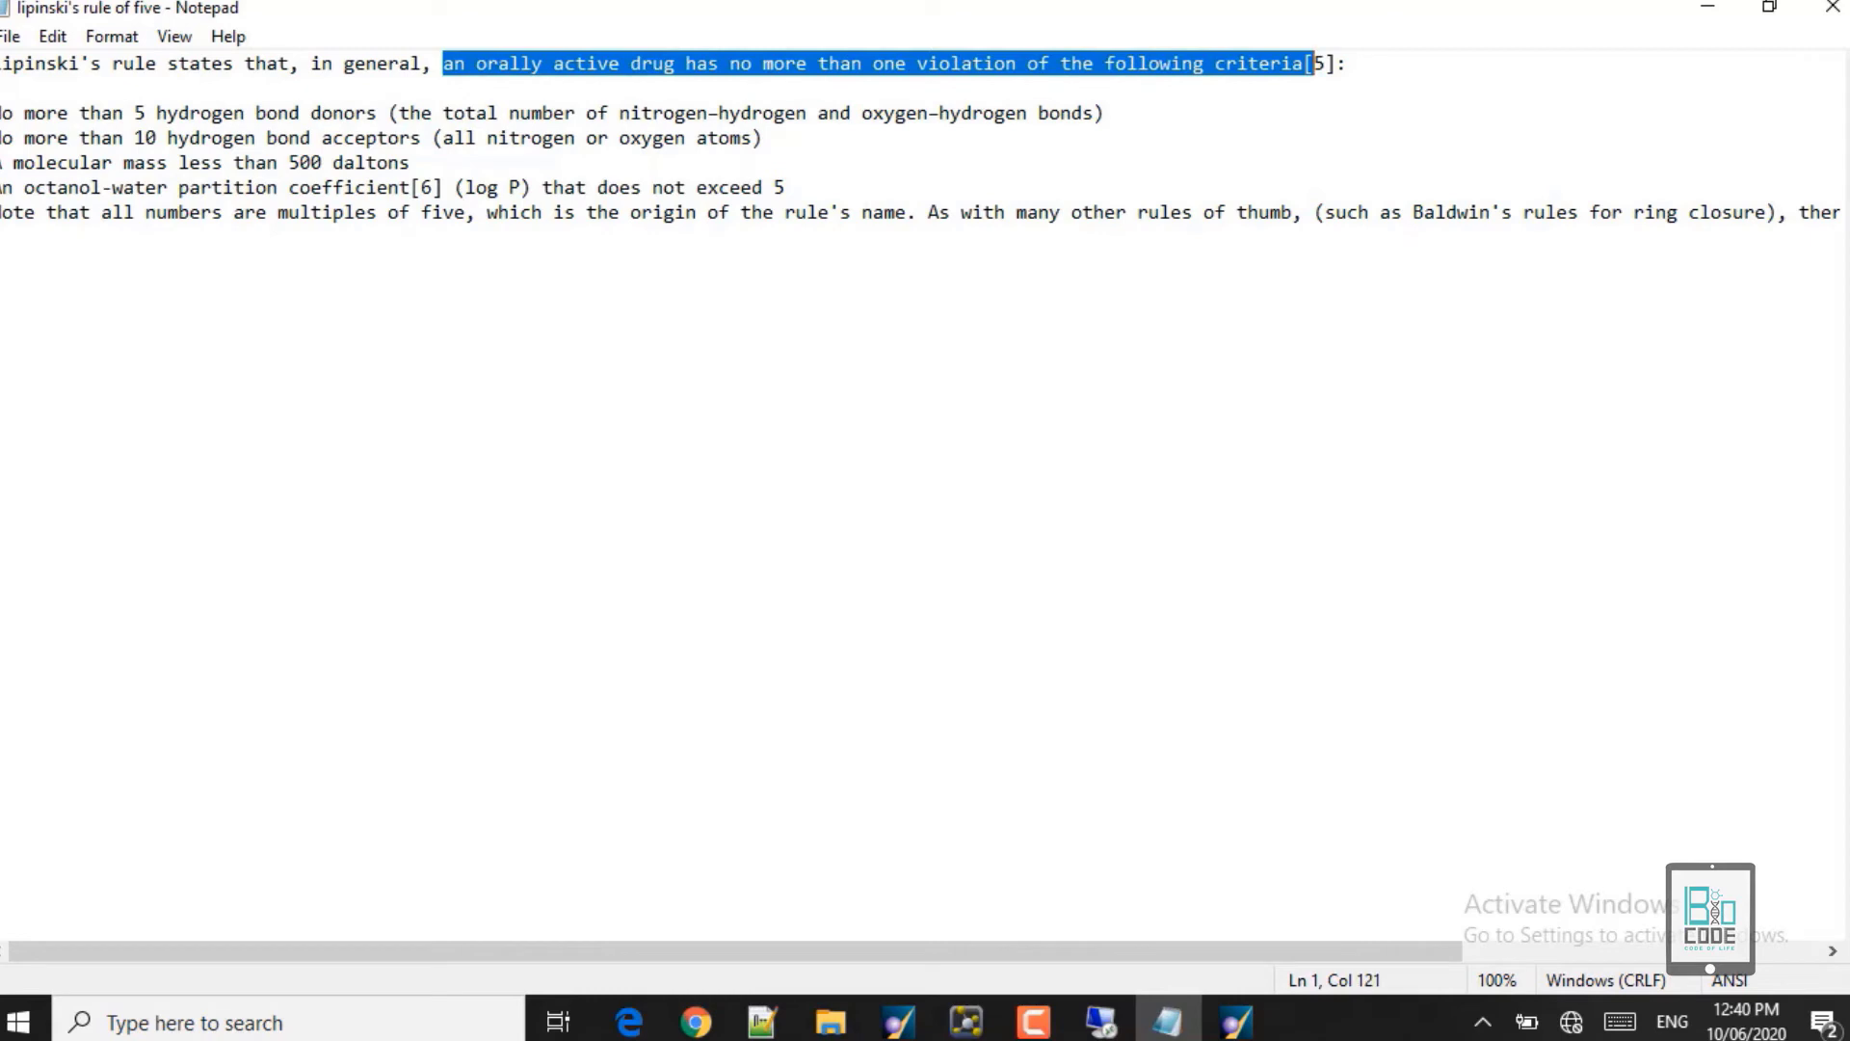
drag(2, 116, 388, 115)
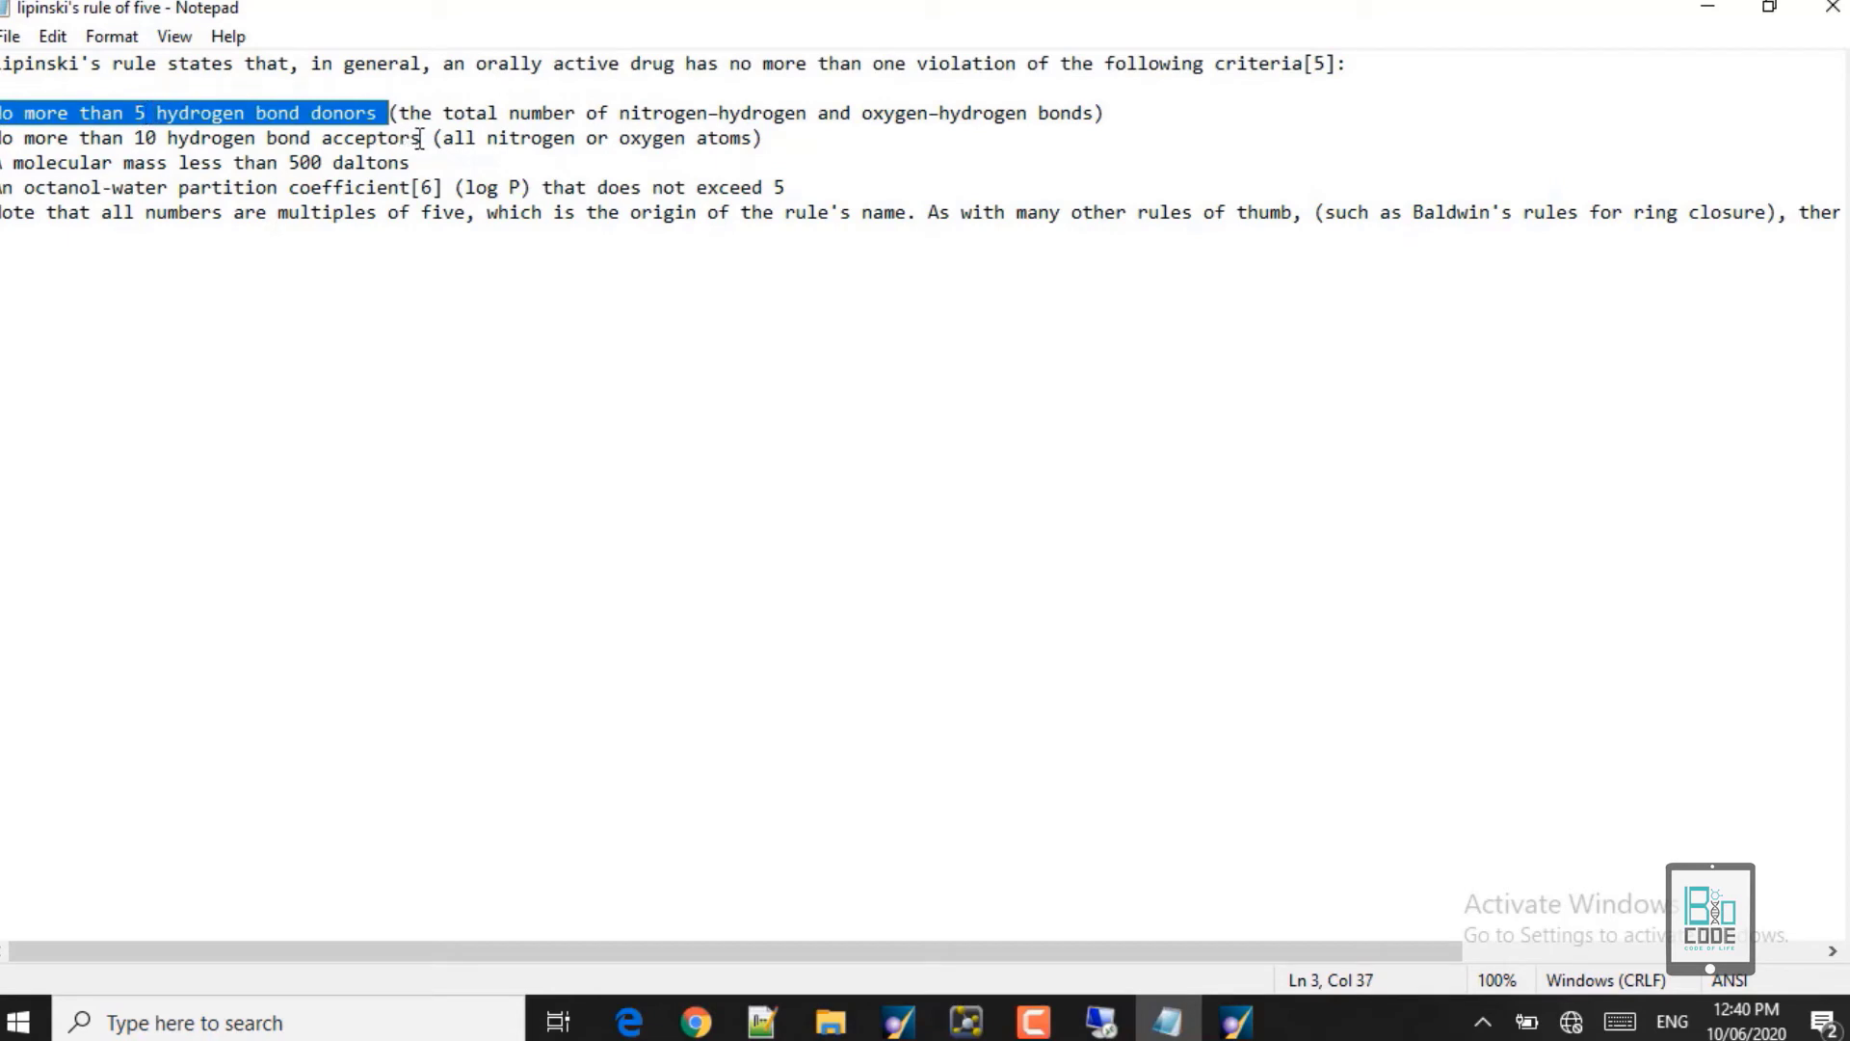
drag(421, 140, 13, 139)
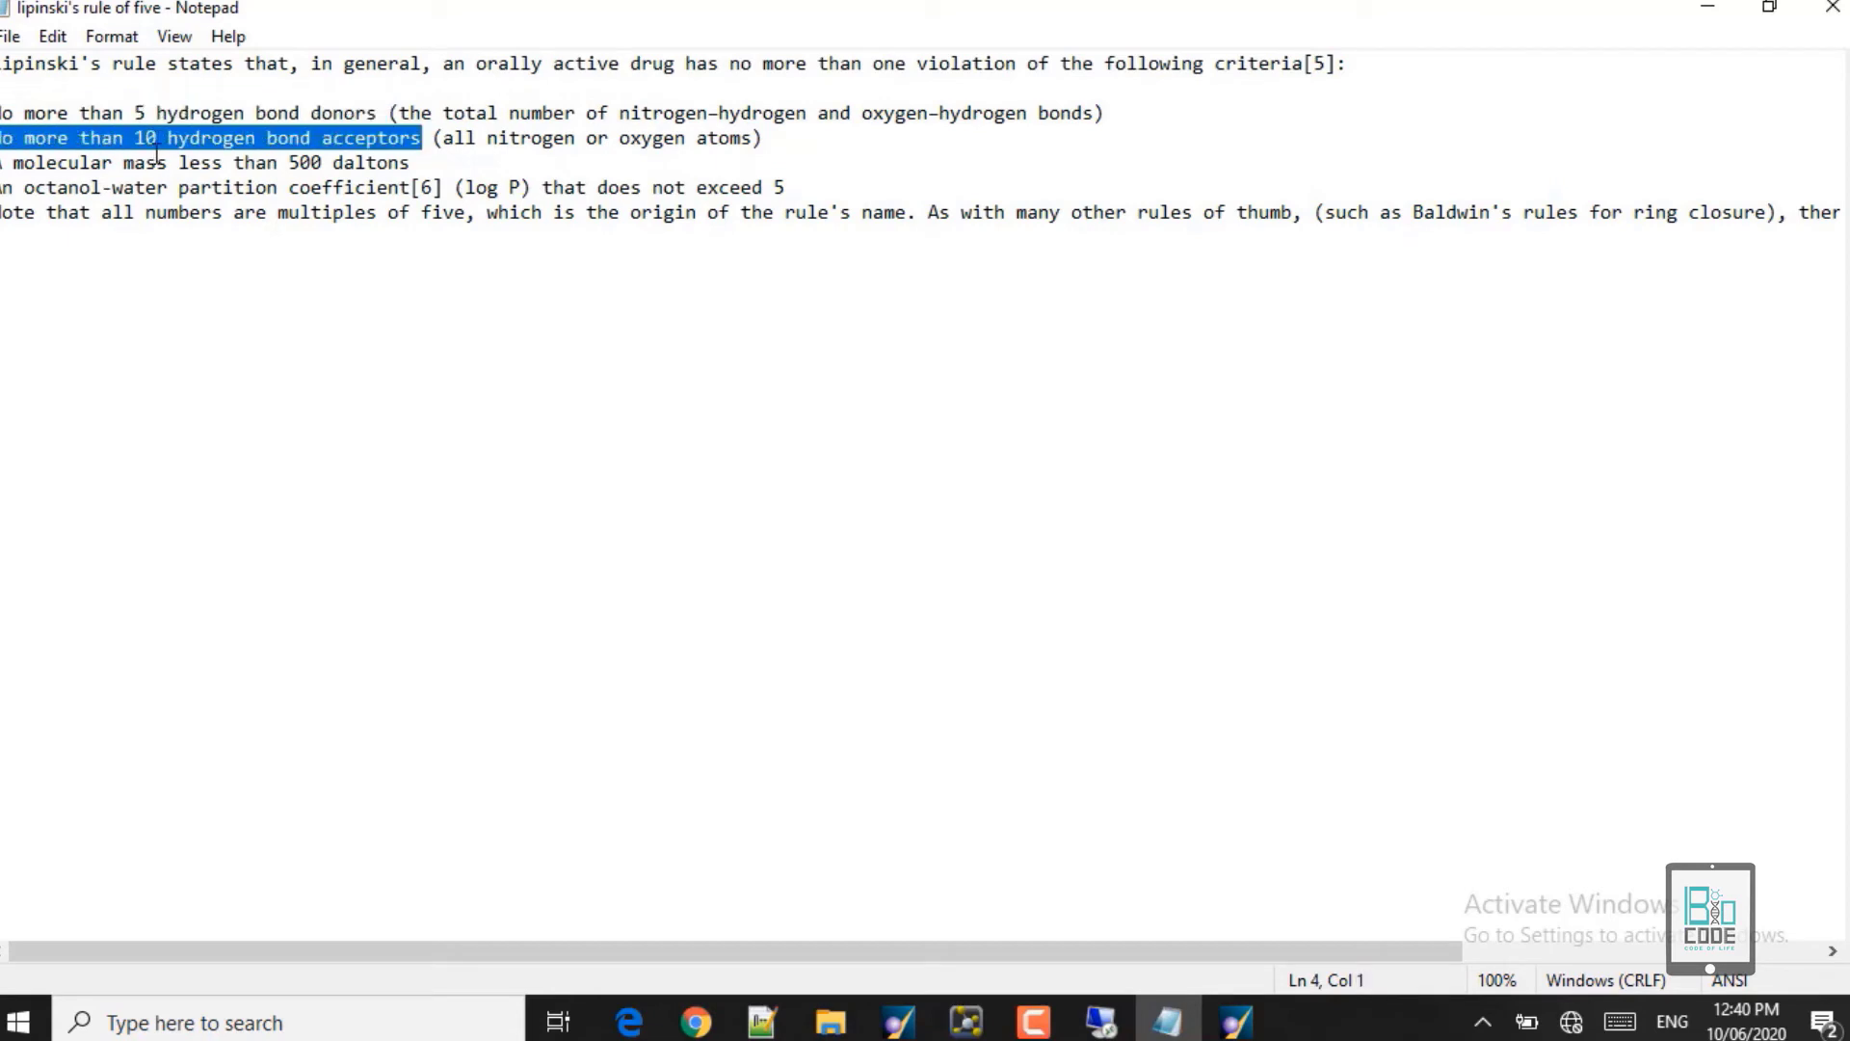
drag(424, 162, 2, 162)
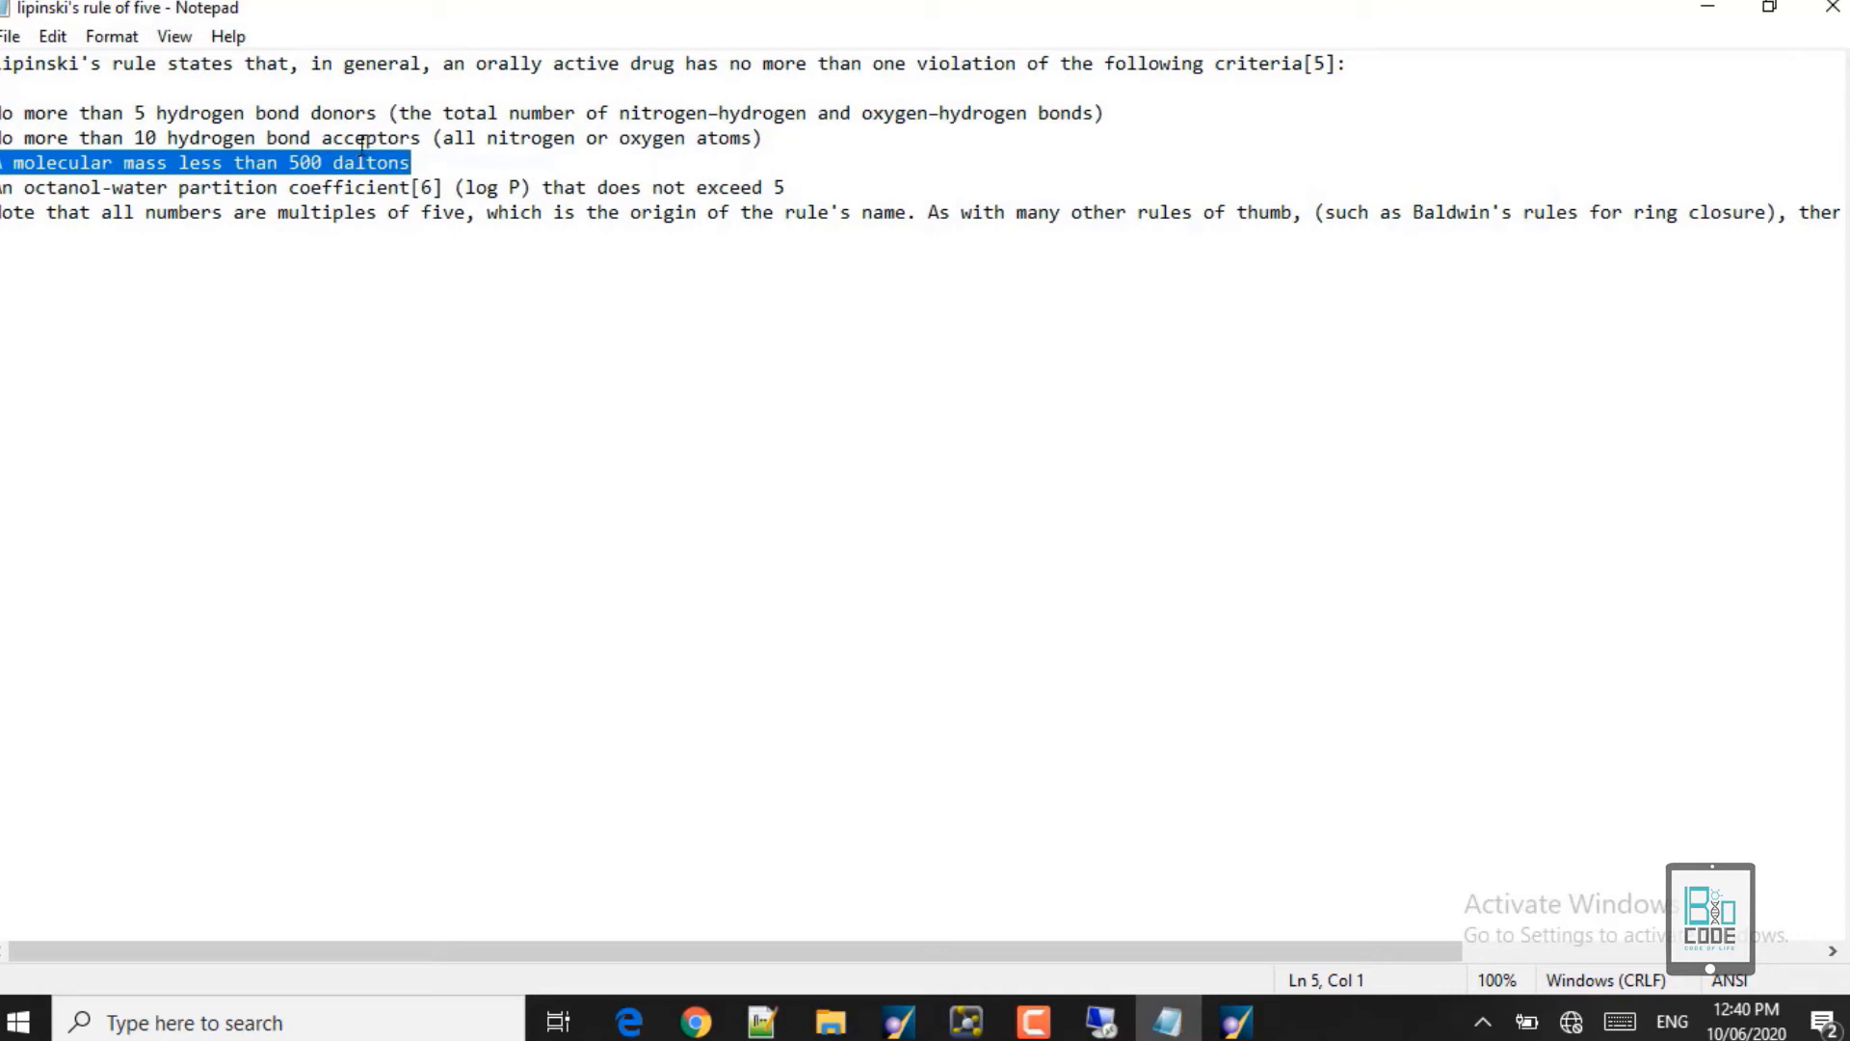
drag(2, 189, 469, 190)
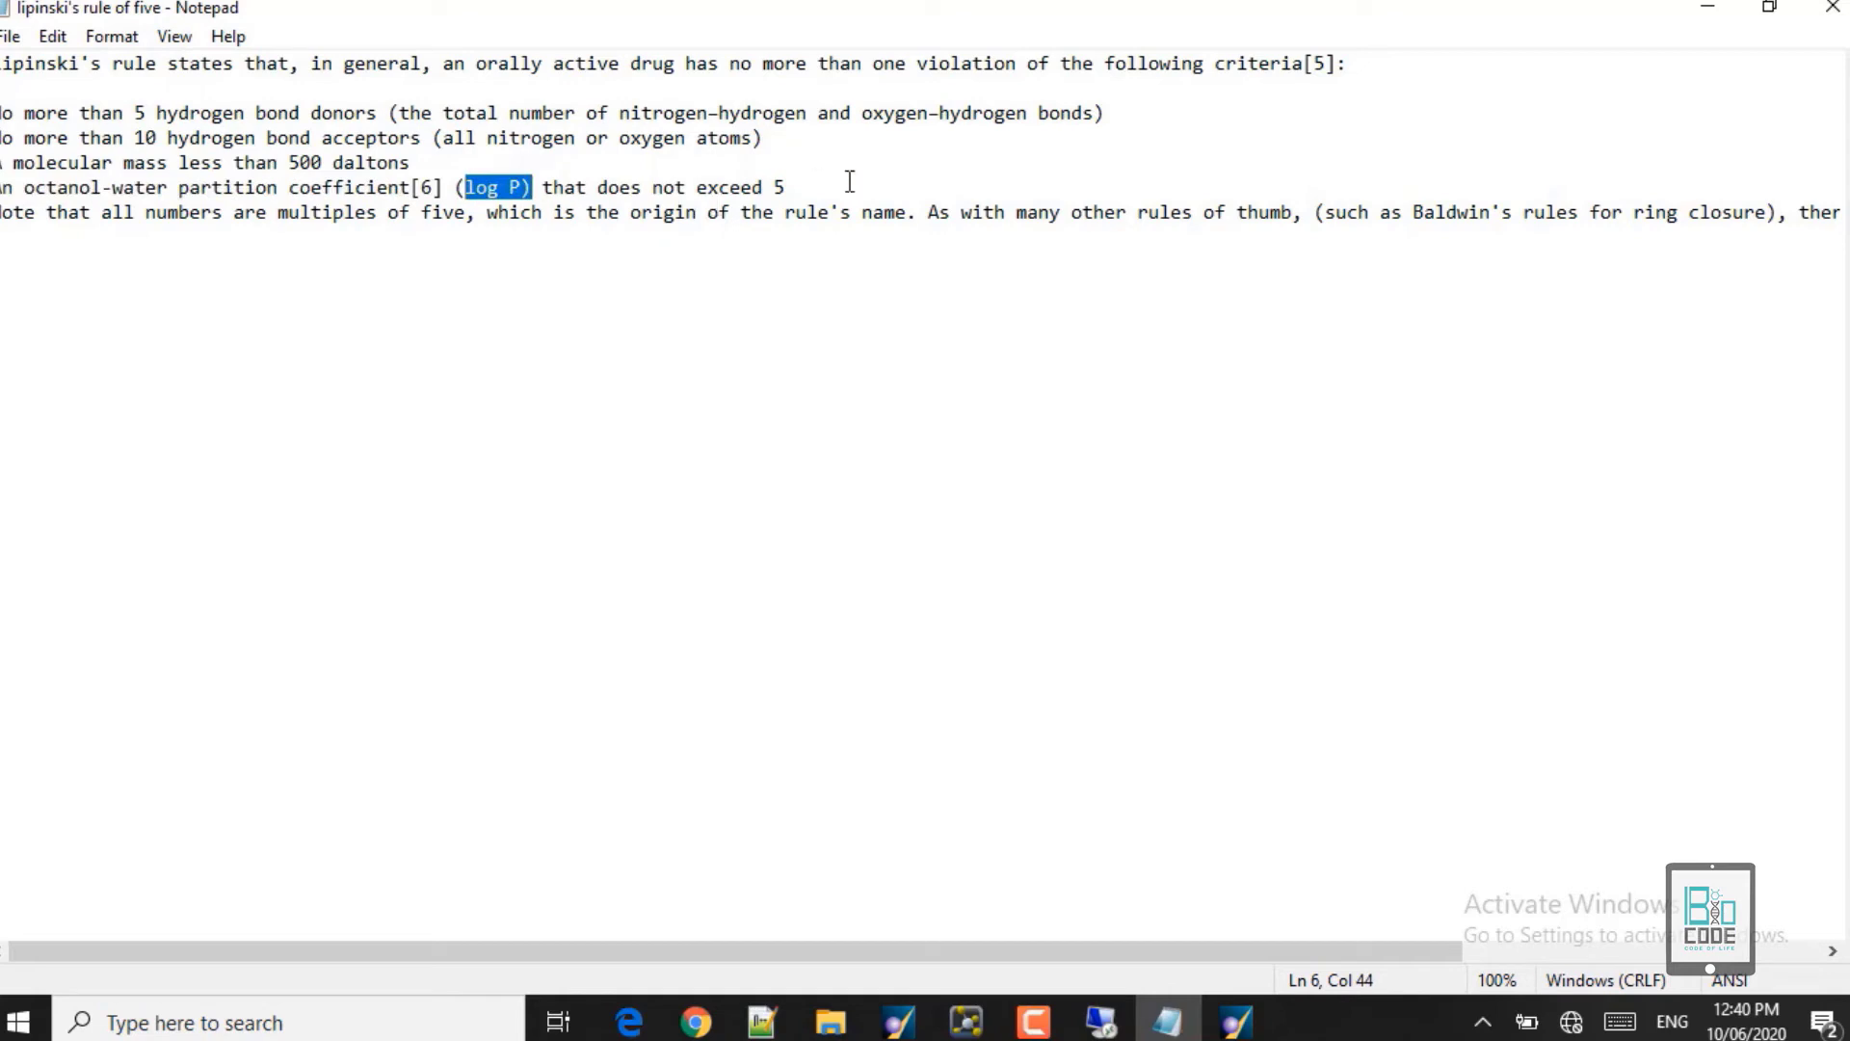
drag(809, 188, 2, 113)
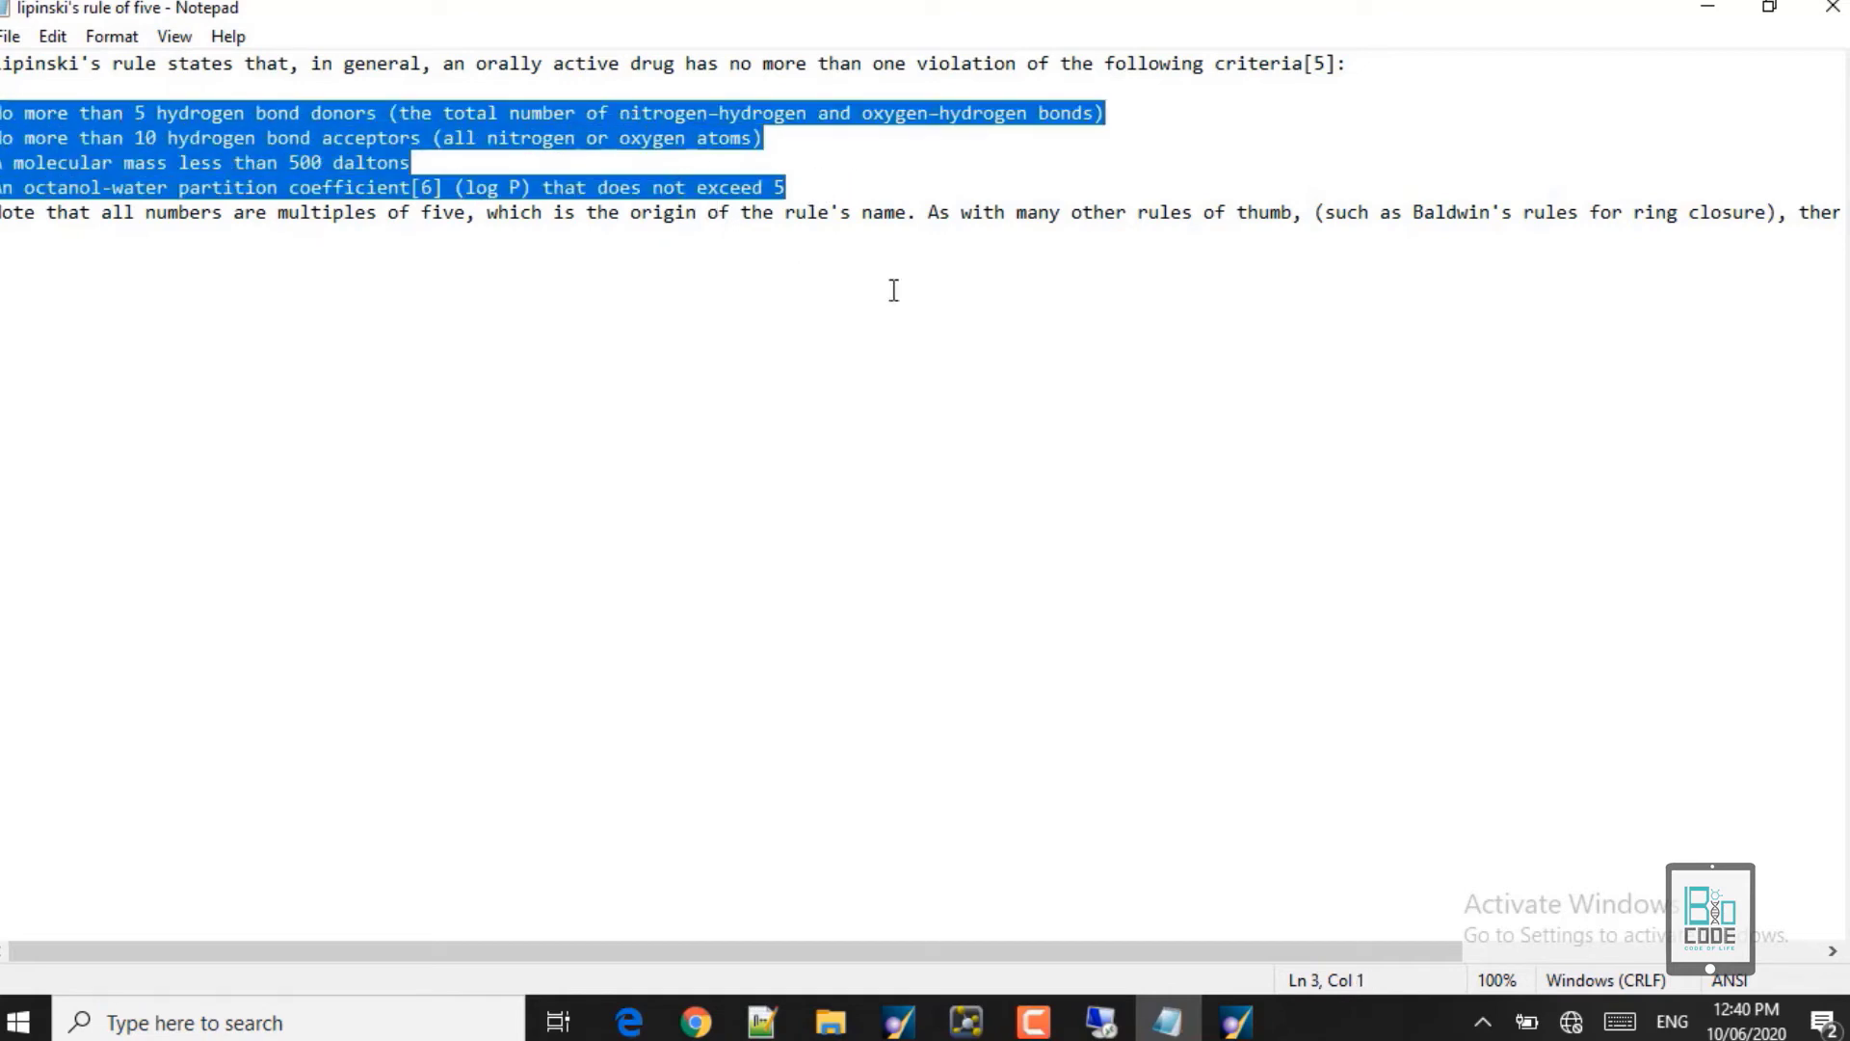
Step: Return to MOE's Database Viewer and calculate the a_acc descriptor (number of H-bond acceptor atoms), filtering the descriptors by "acceptor"
mouse_move(1235, 1020)
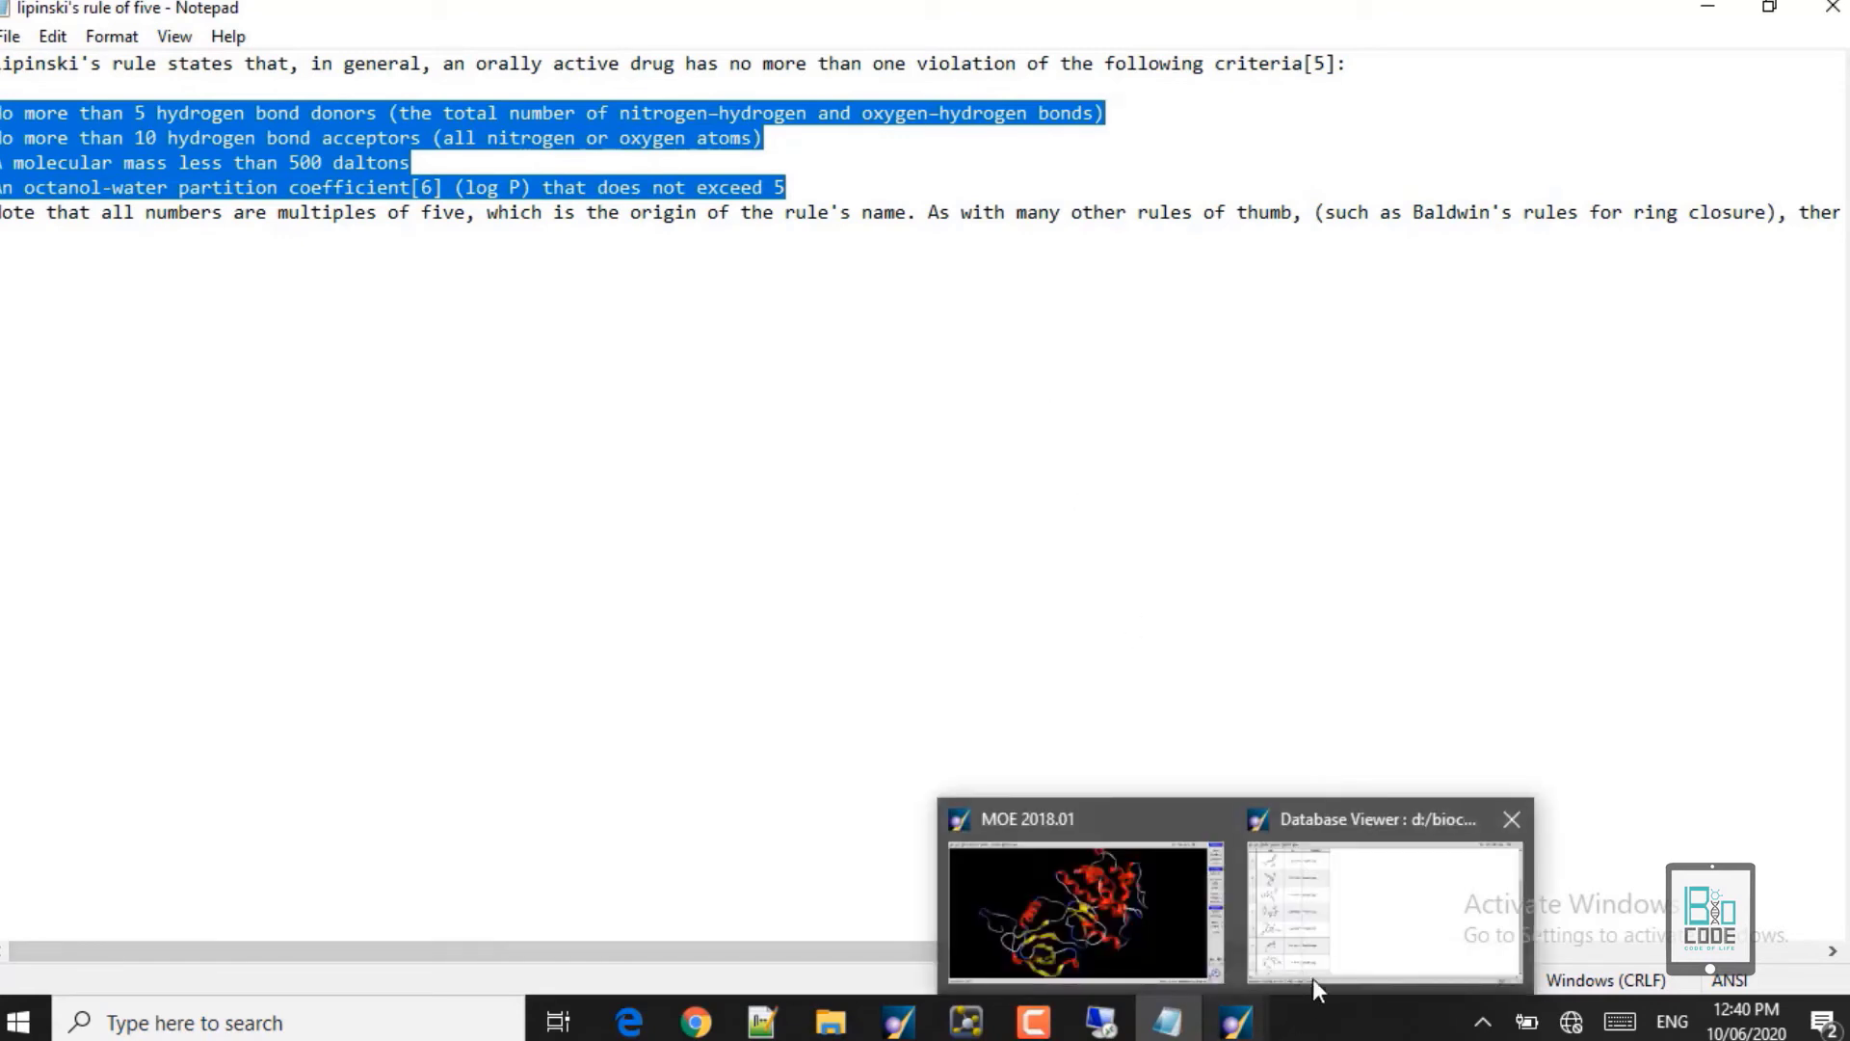
click(1312, 979)
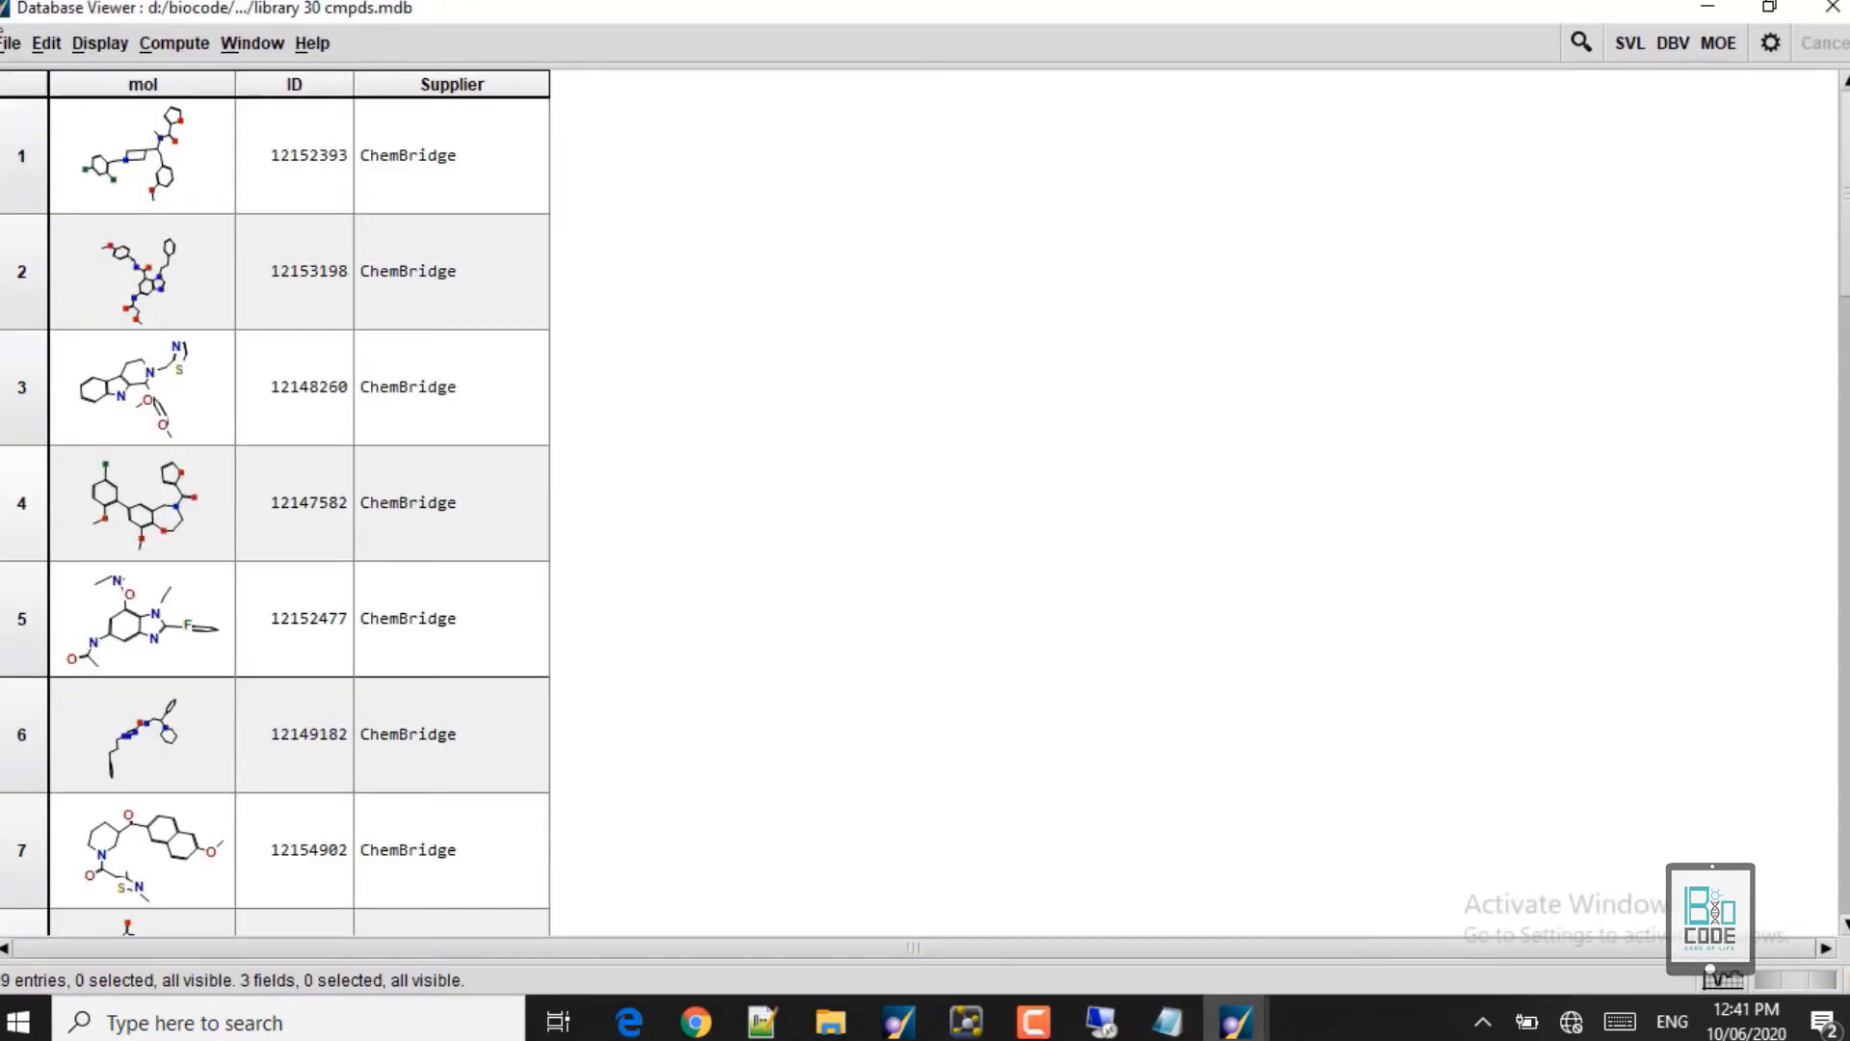
click(184, 49)
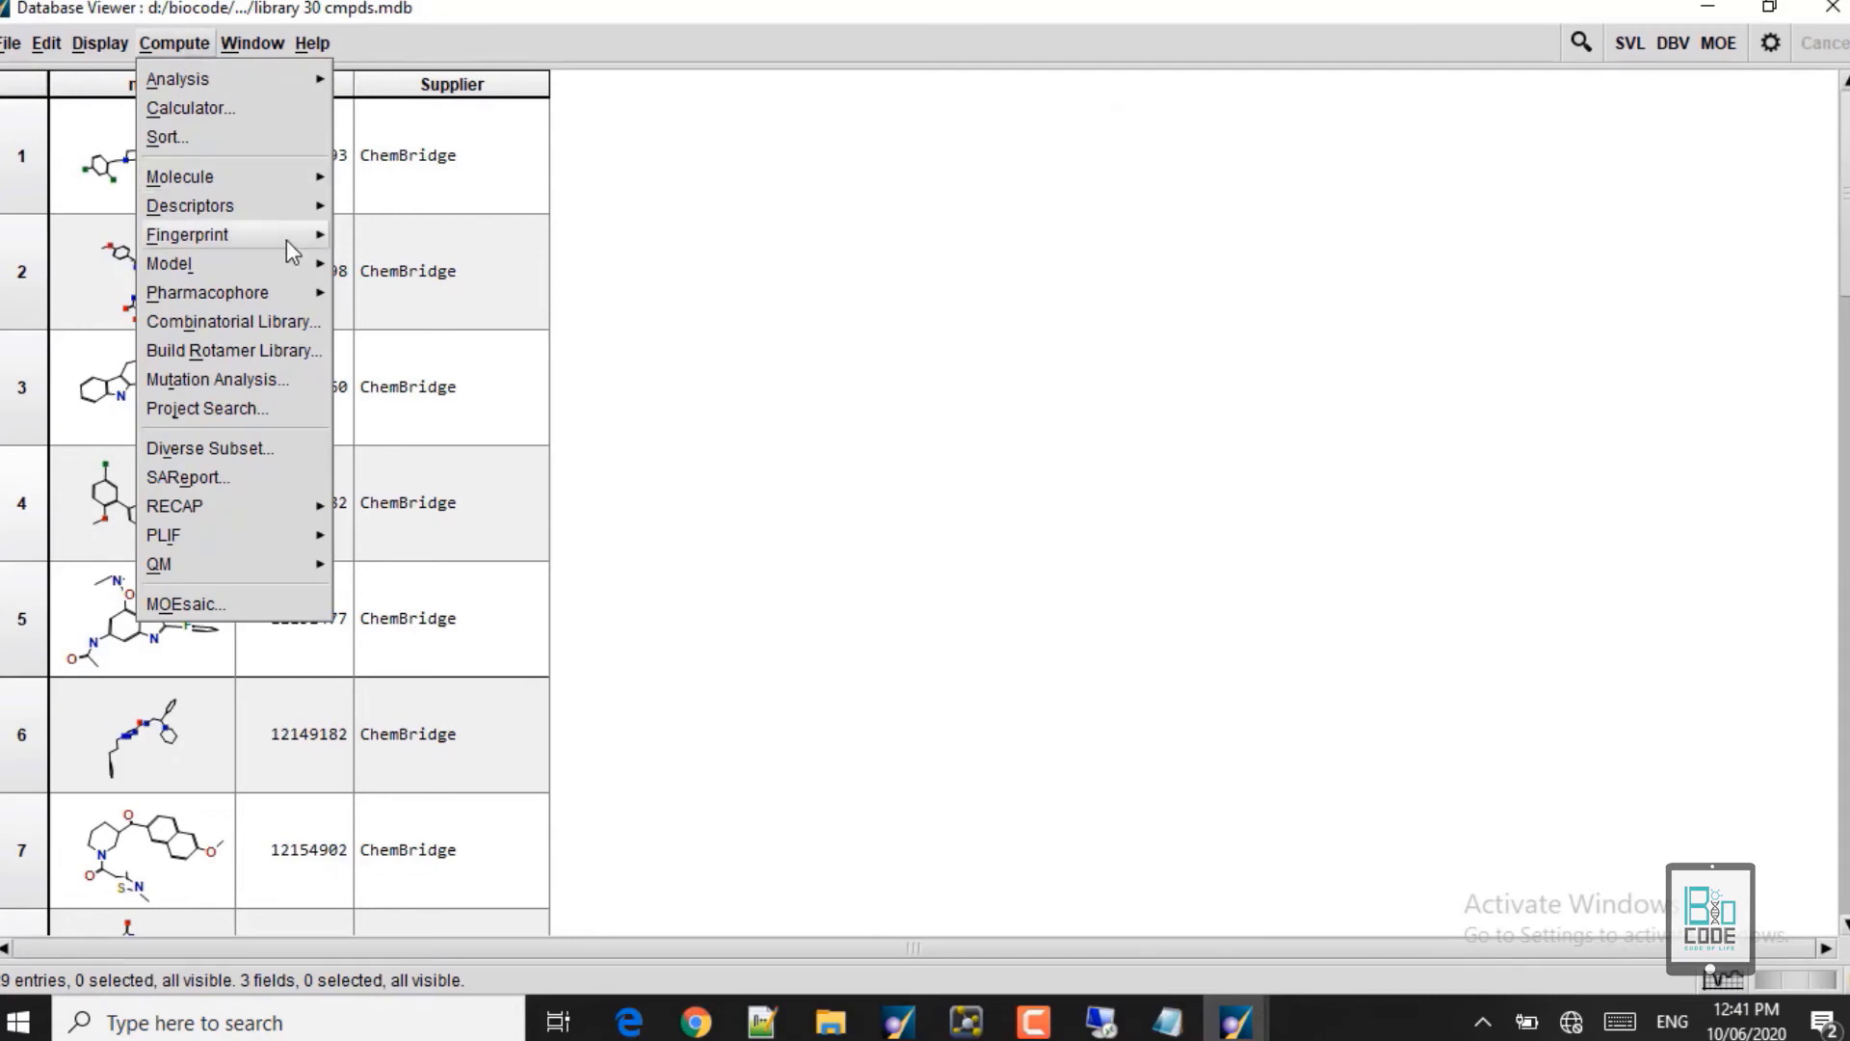
mouse_move(260, 206)
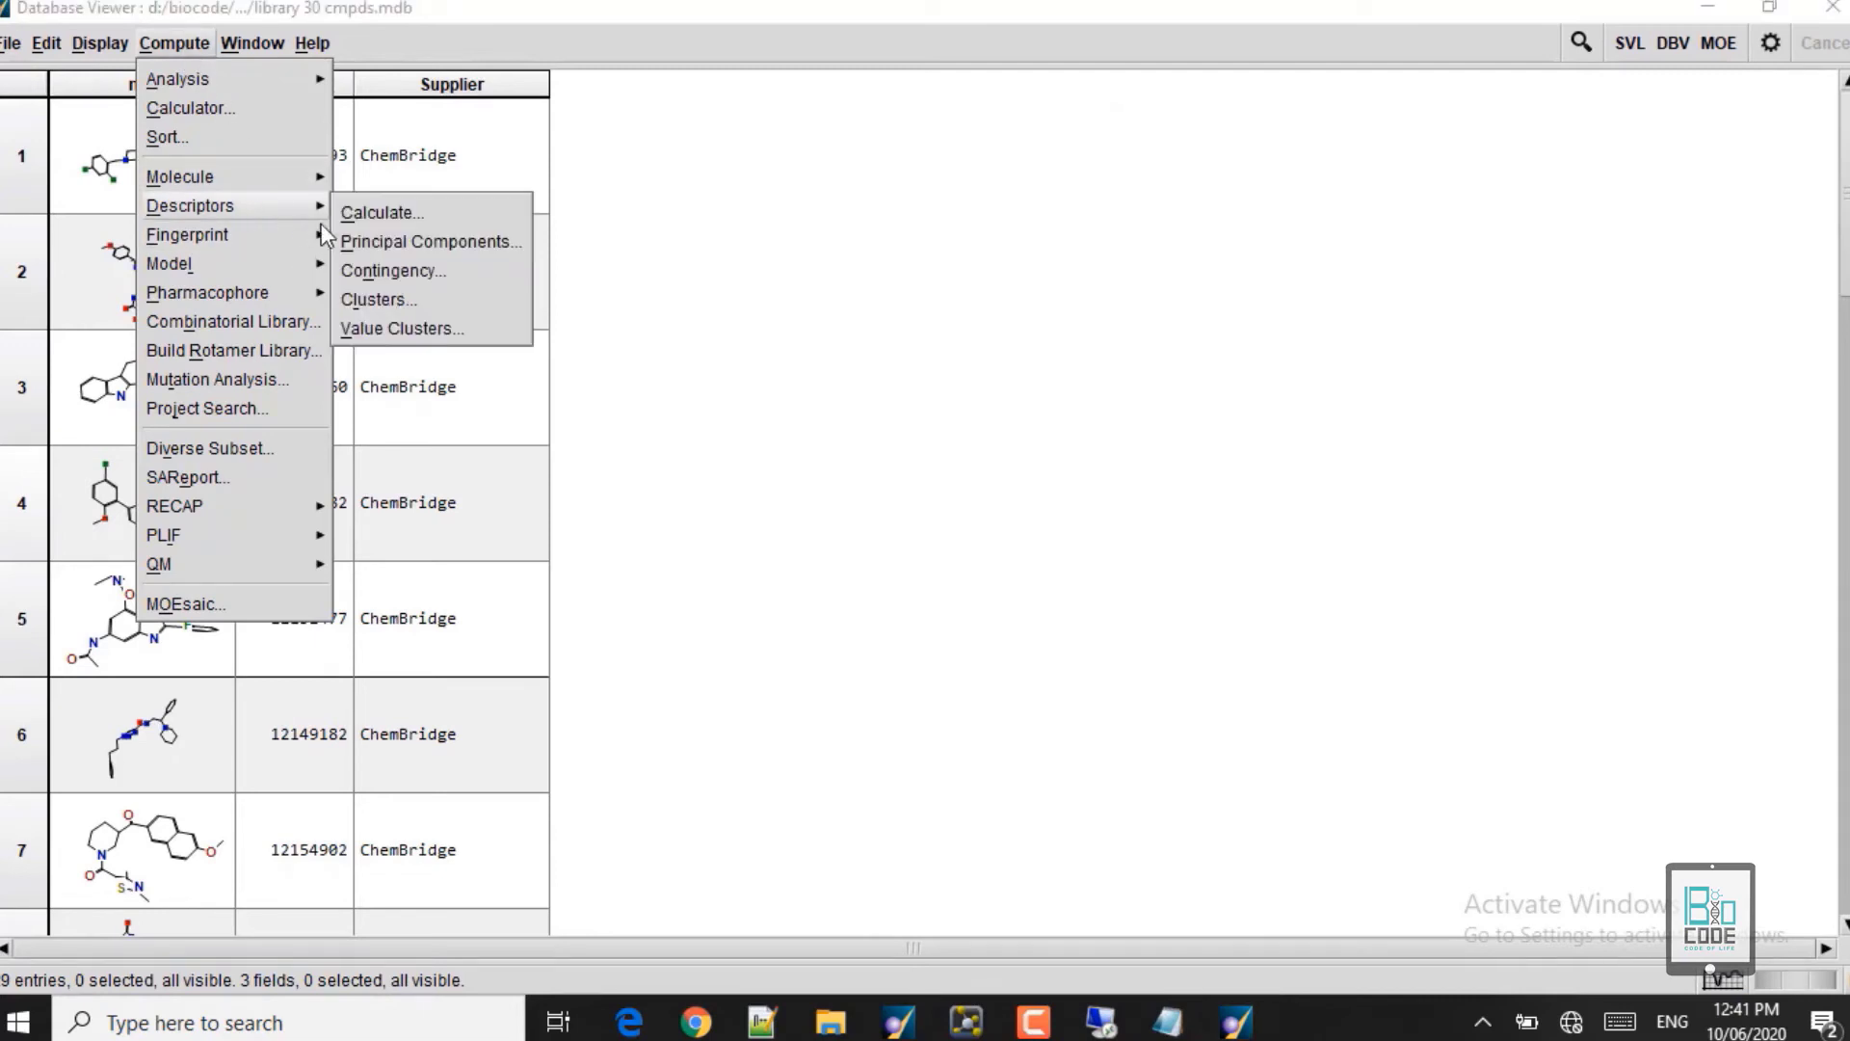
click(391, 215)
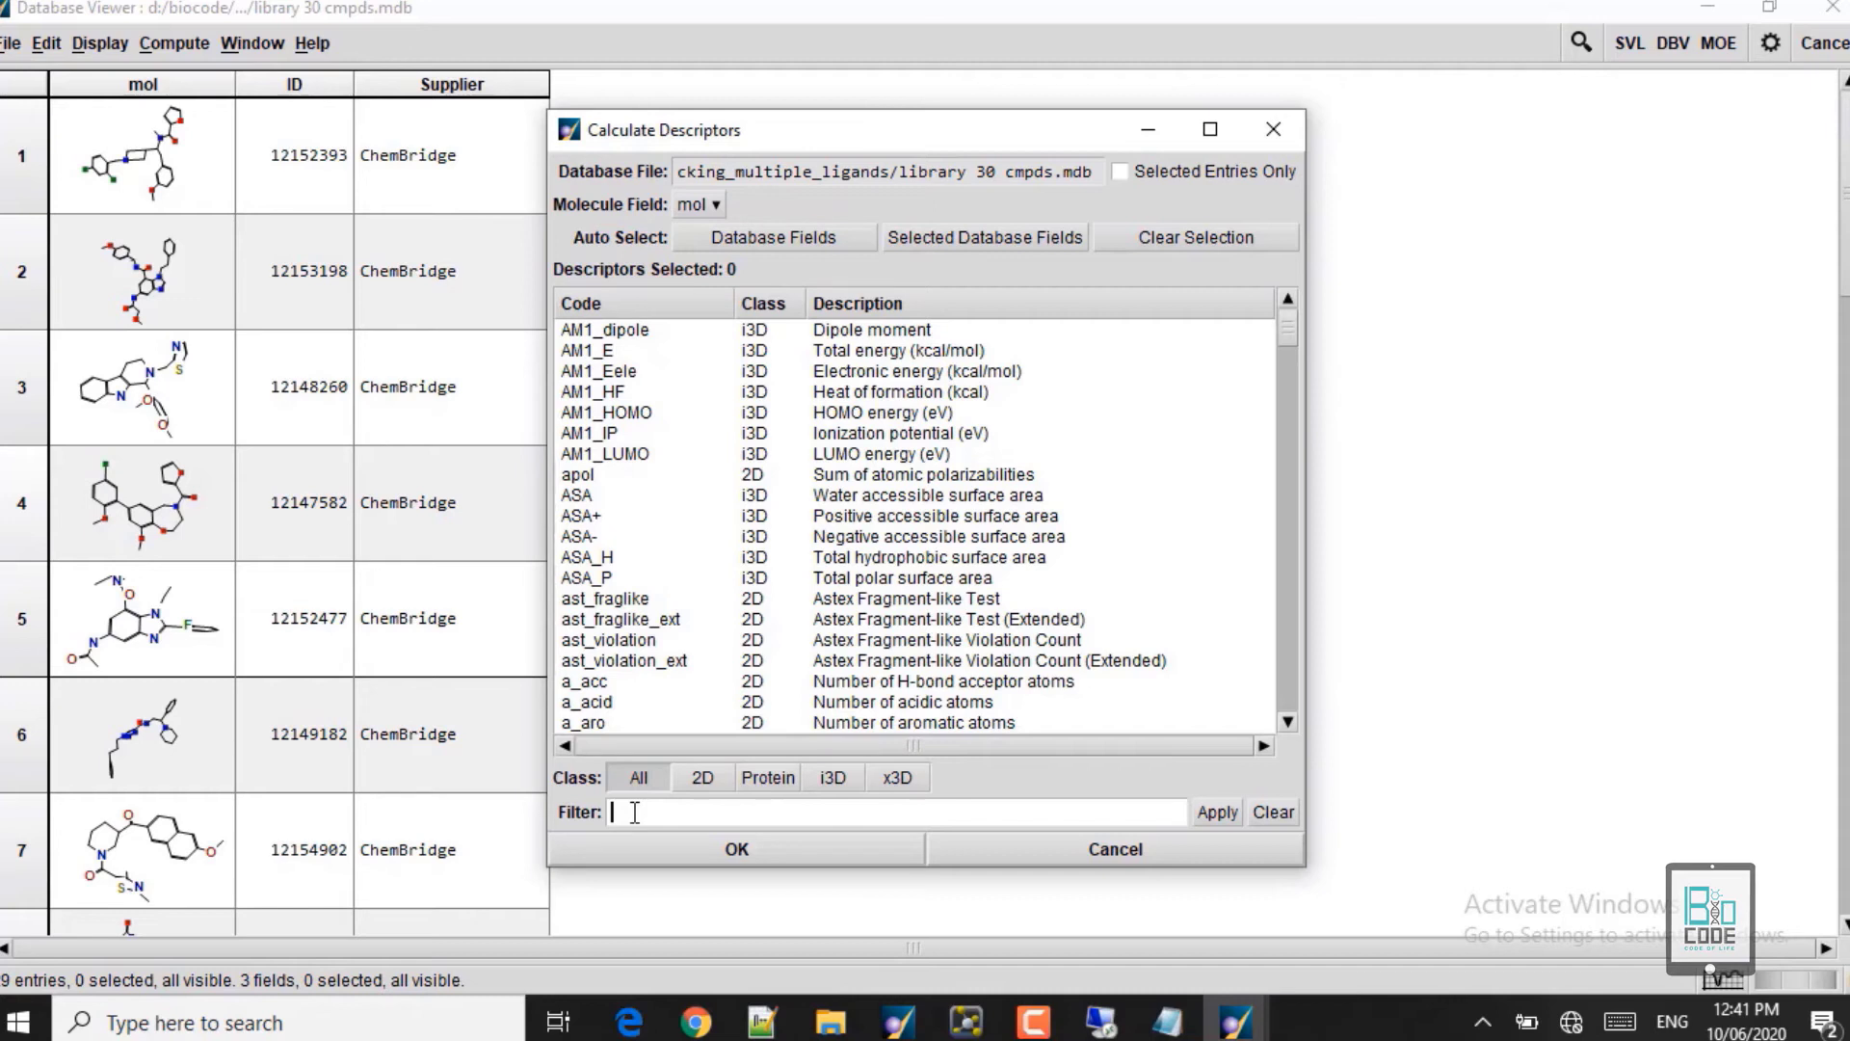
text(cc)
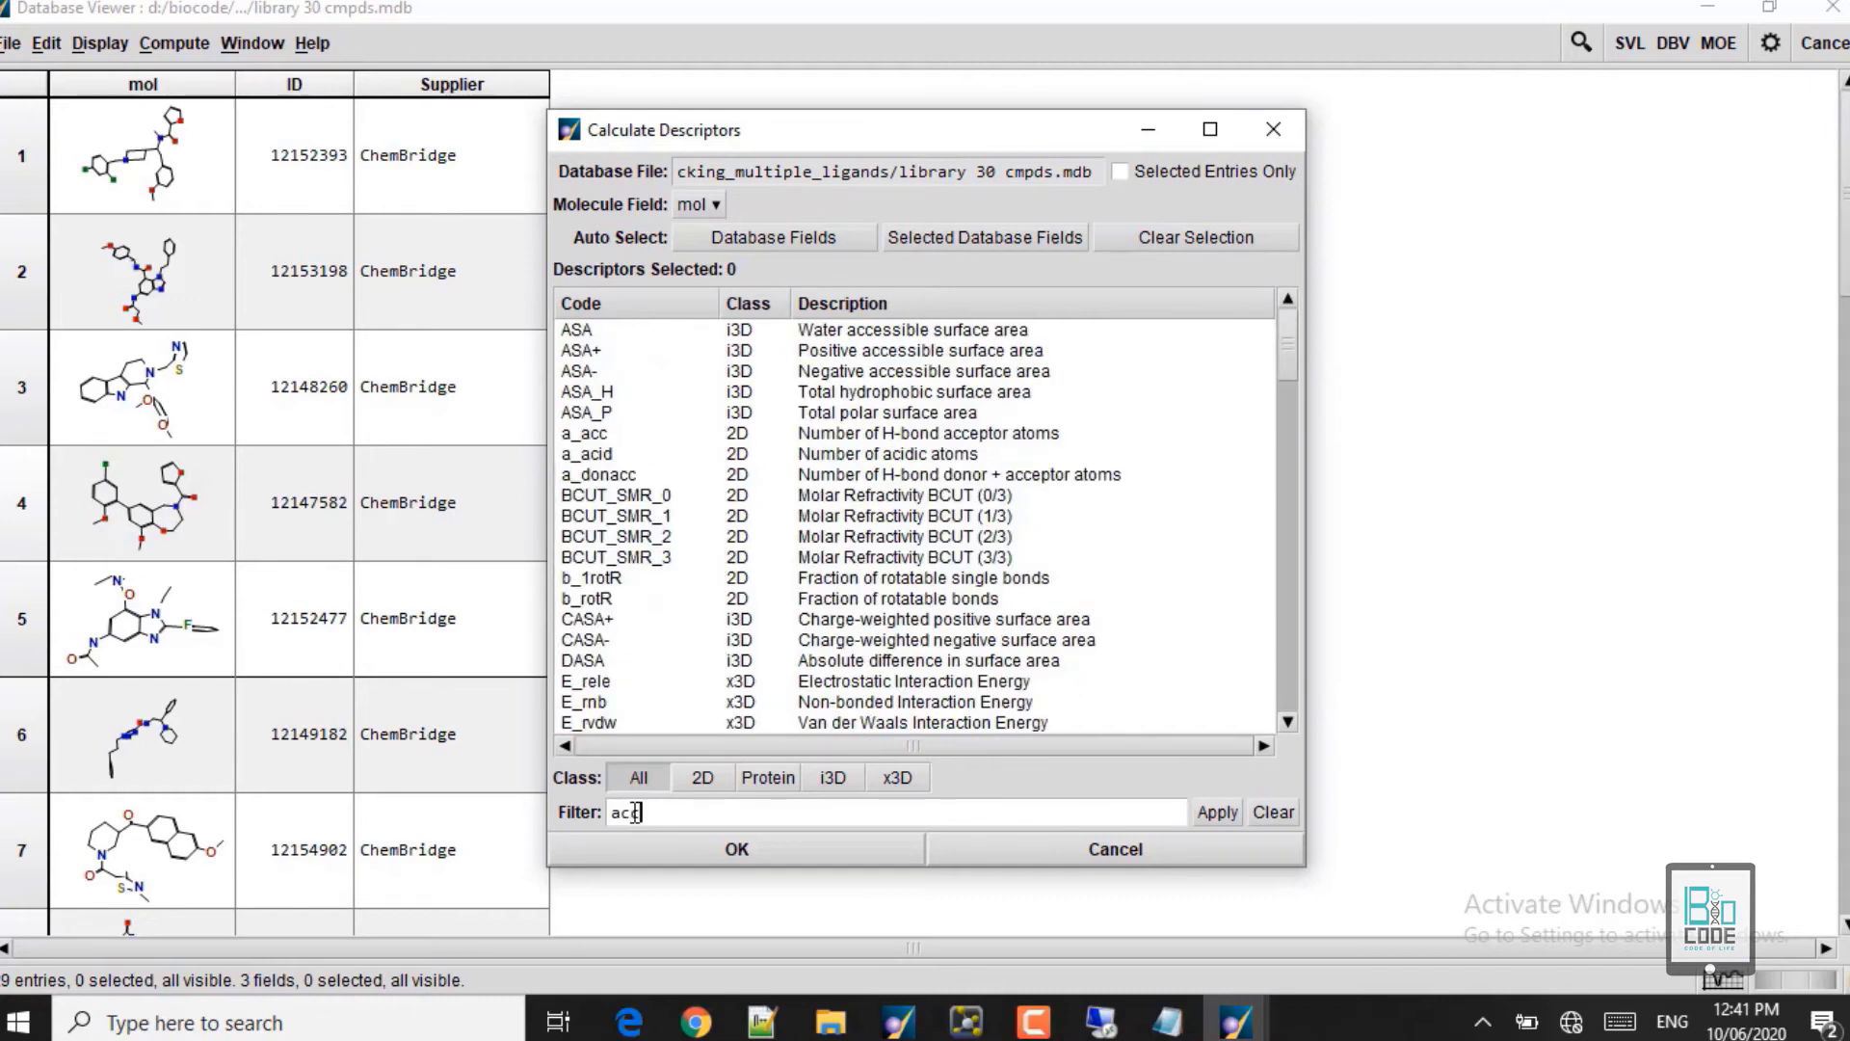
text(eptor)
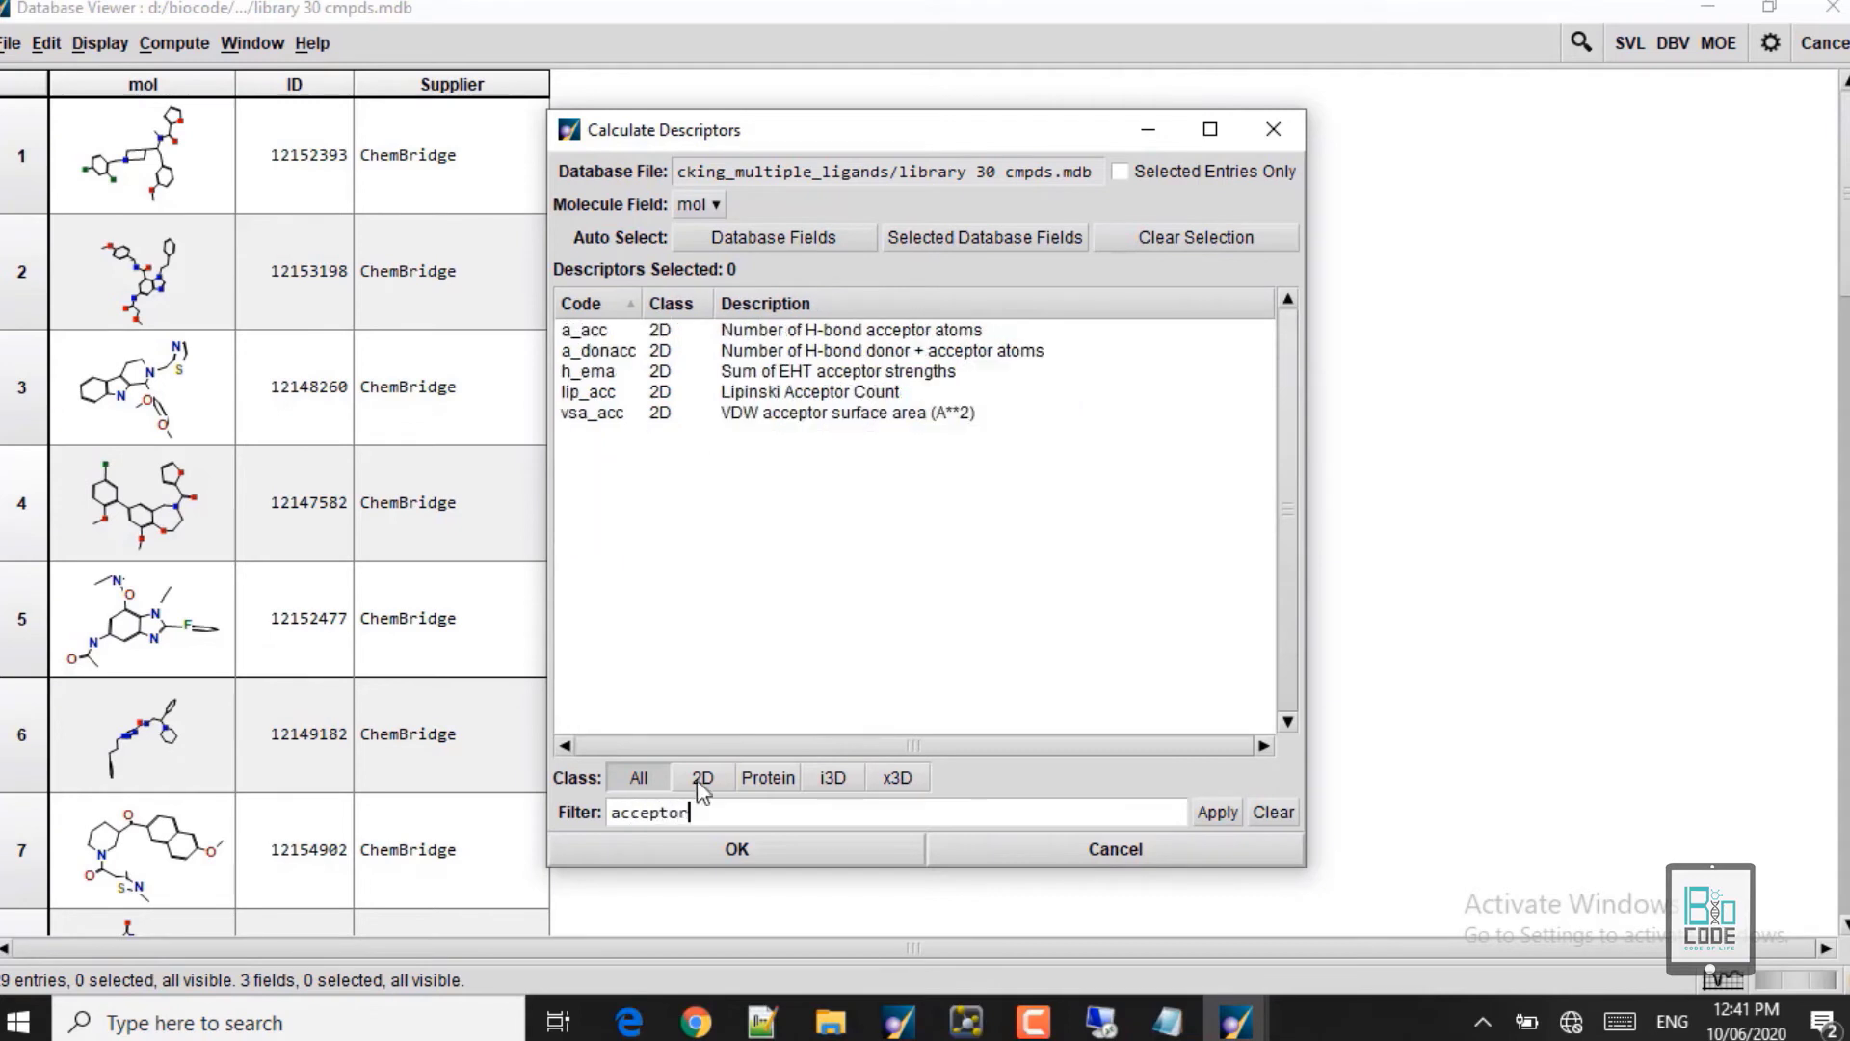
click(834, 333)
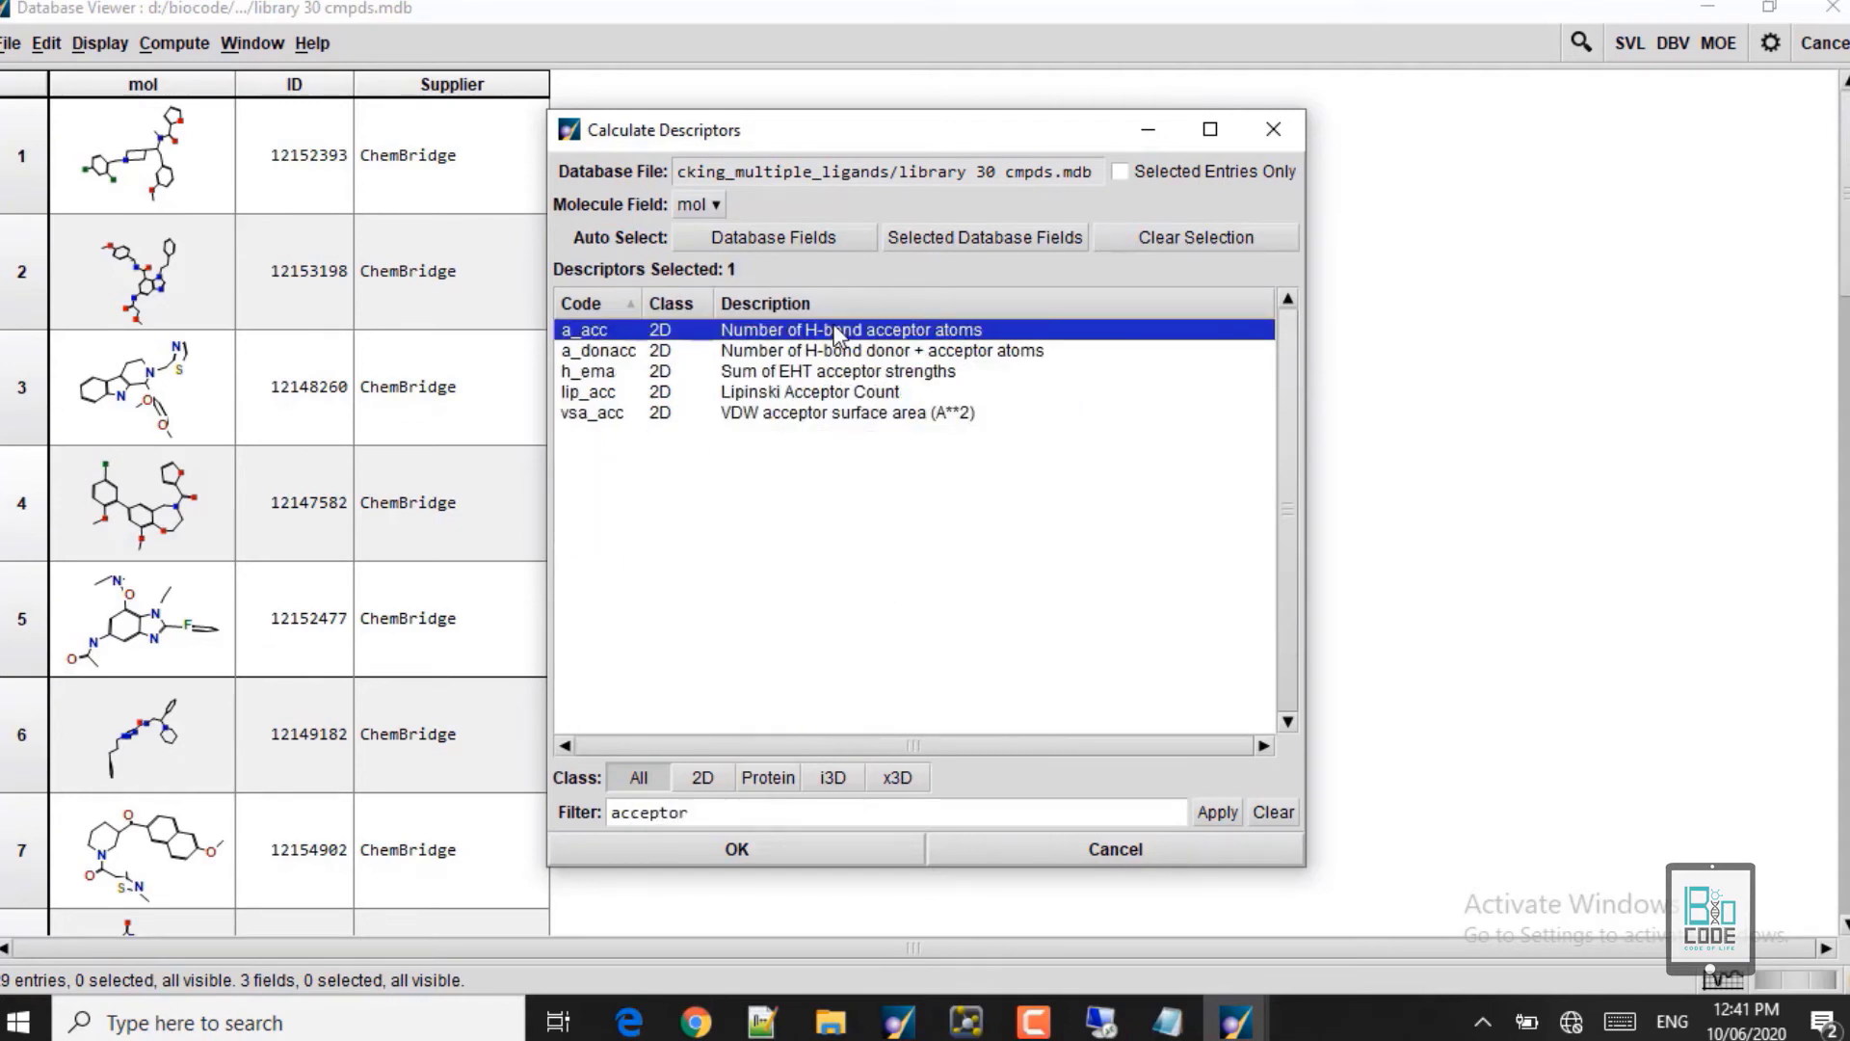
click(795, 852)
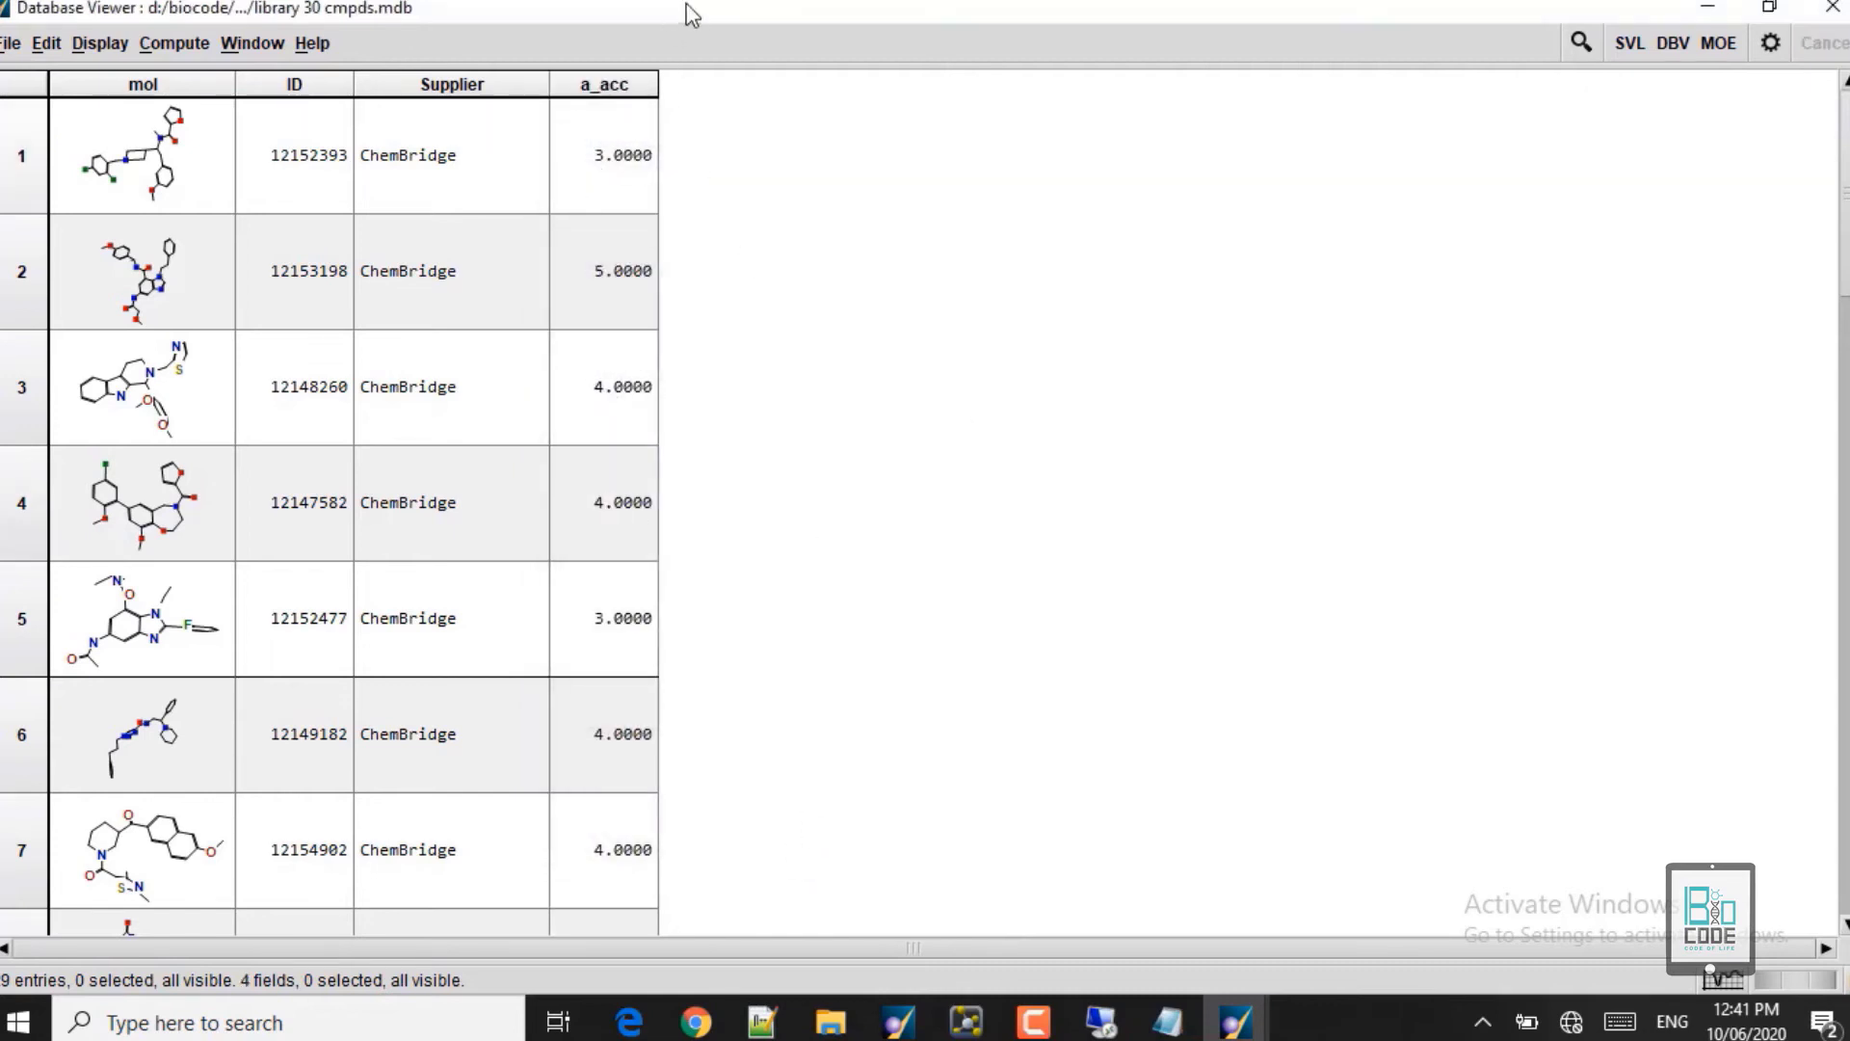
Step: Calculate the a_don descriptor (number of H-bond donor atoms) for the library, filtering the descriptors by "donor"
click(178, 44)
mouse_move(239, 206)
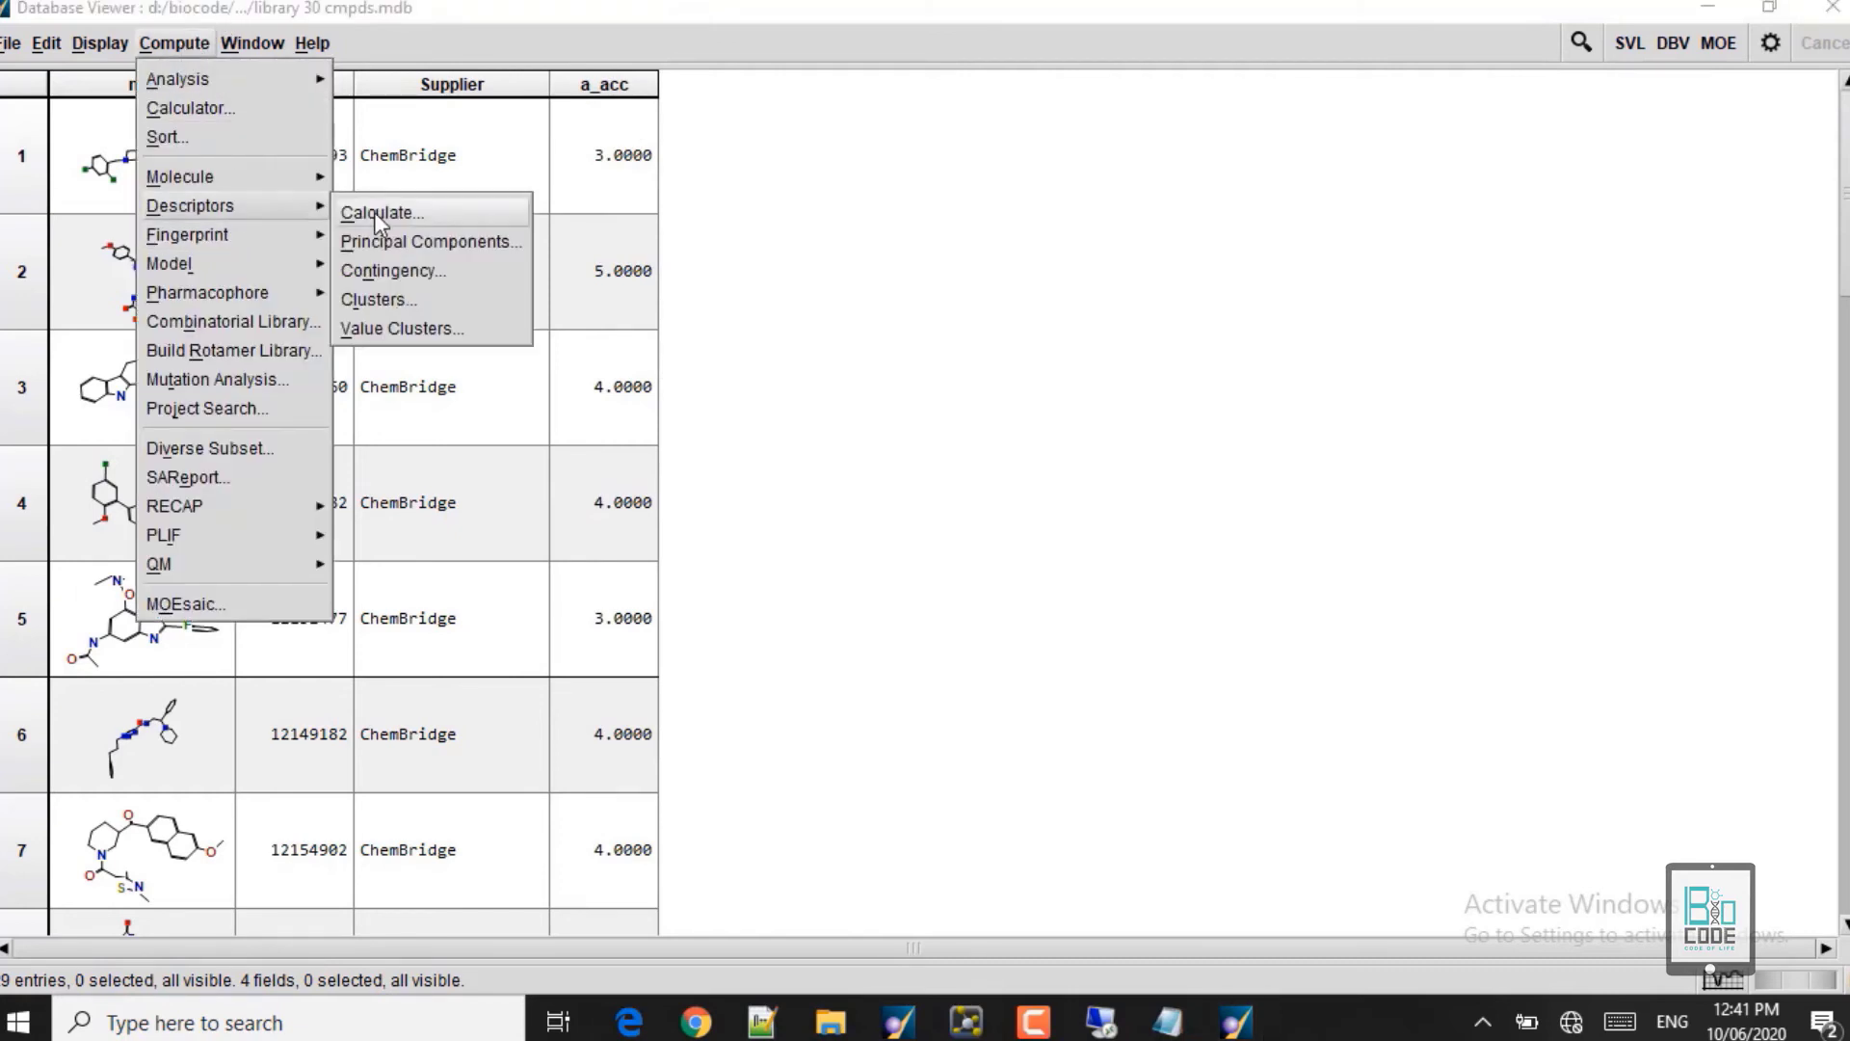
click(375, 212)
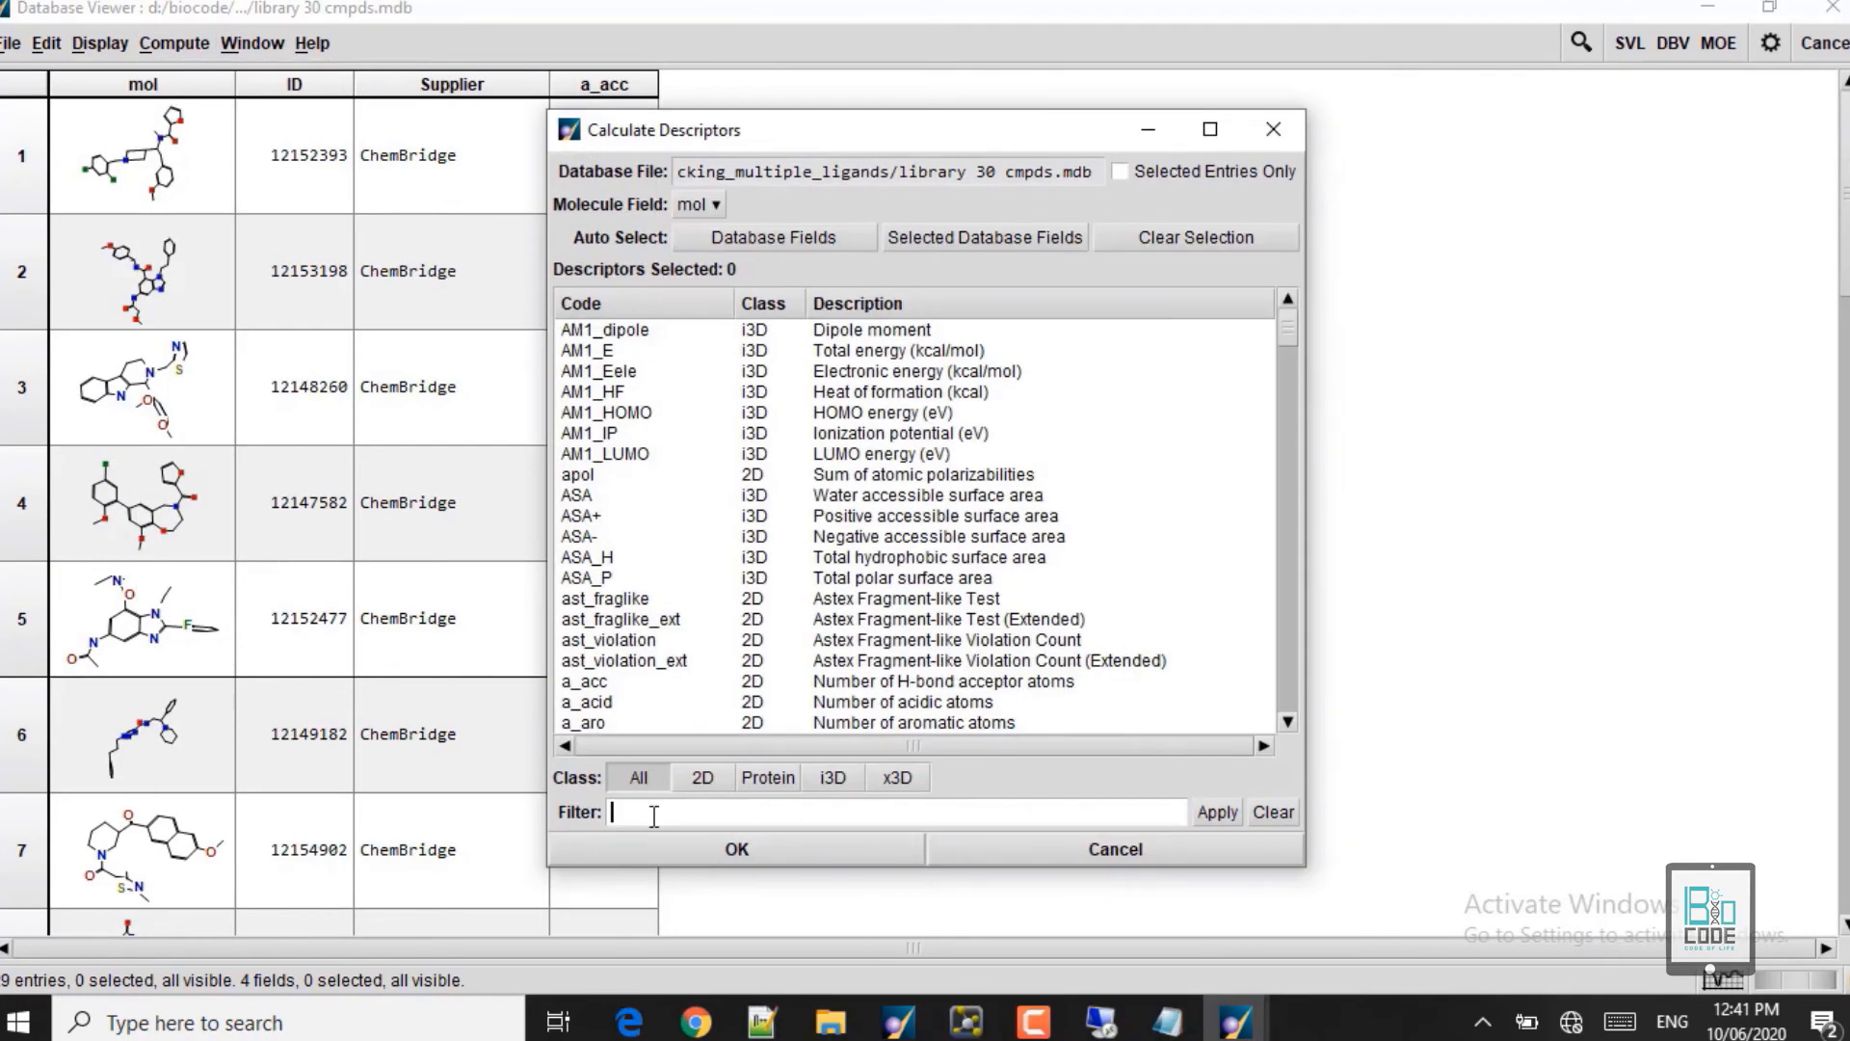
text(donor)
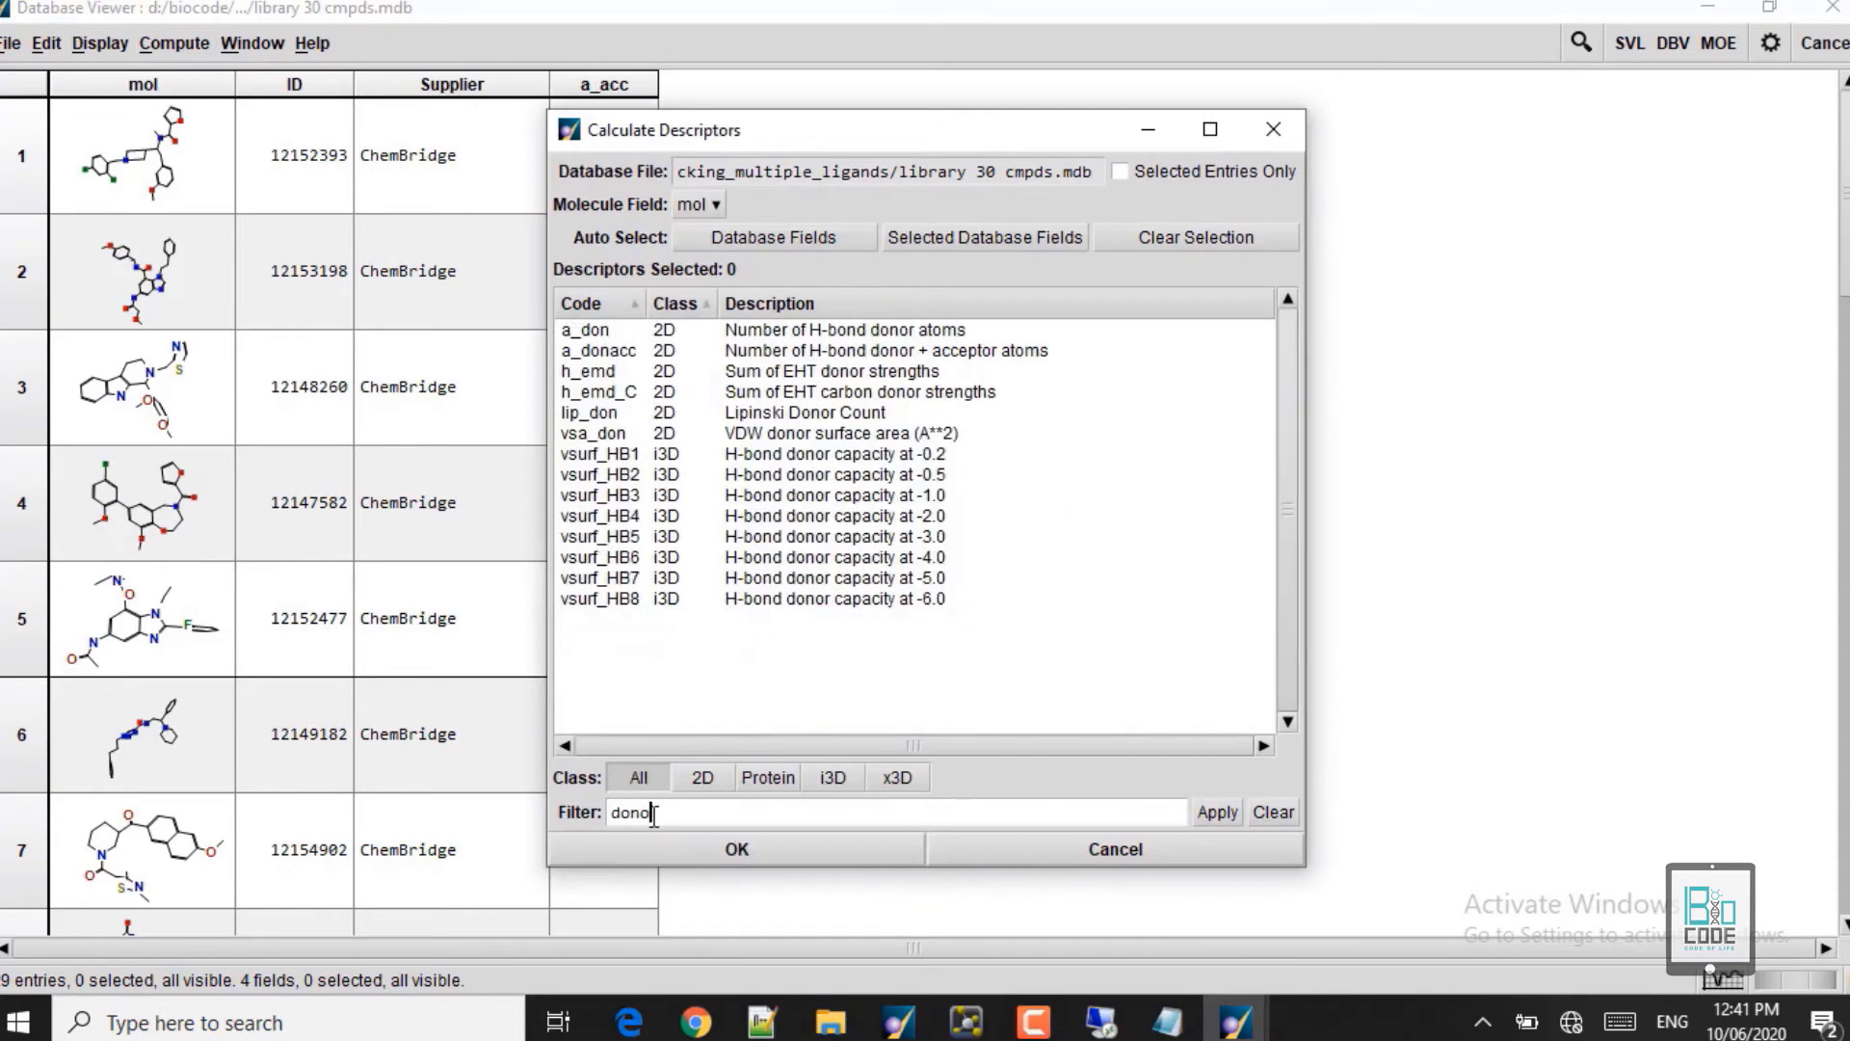
click(830, 334)
click(713, 853)
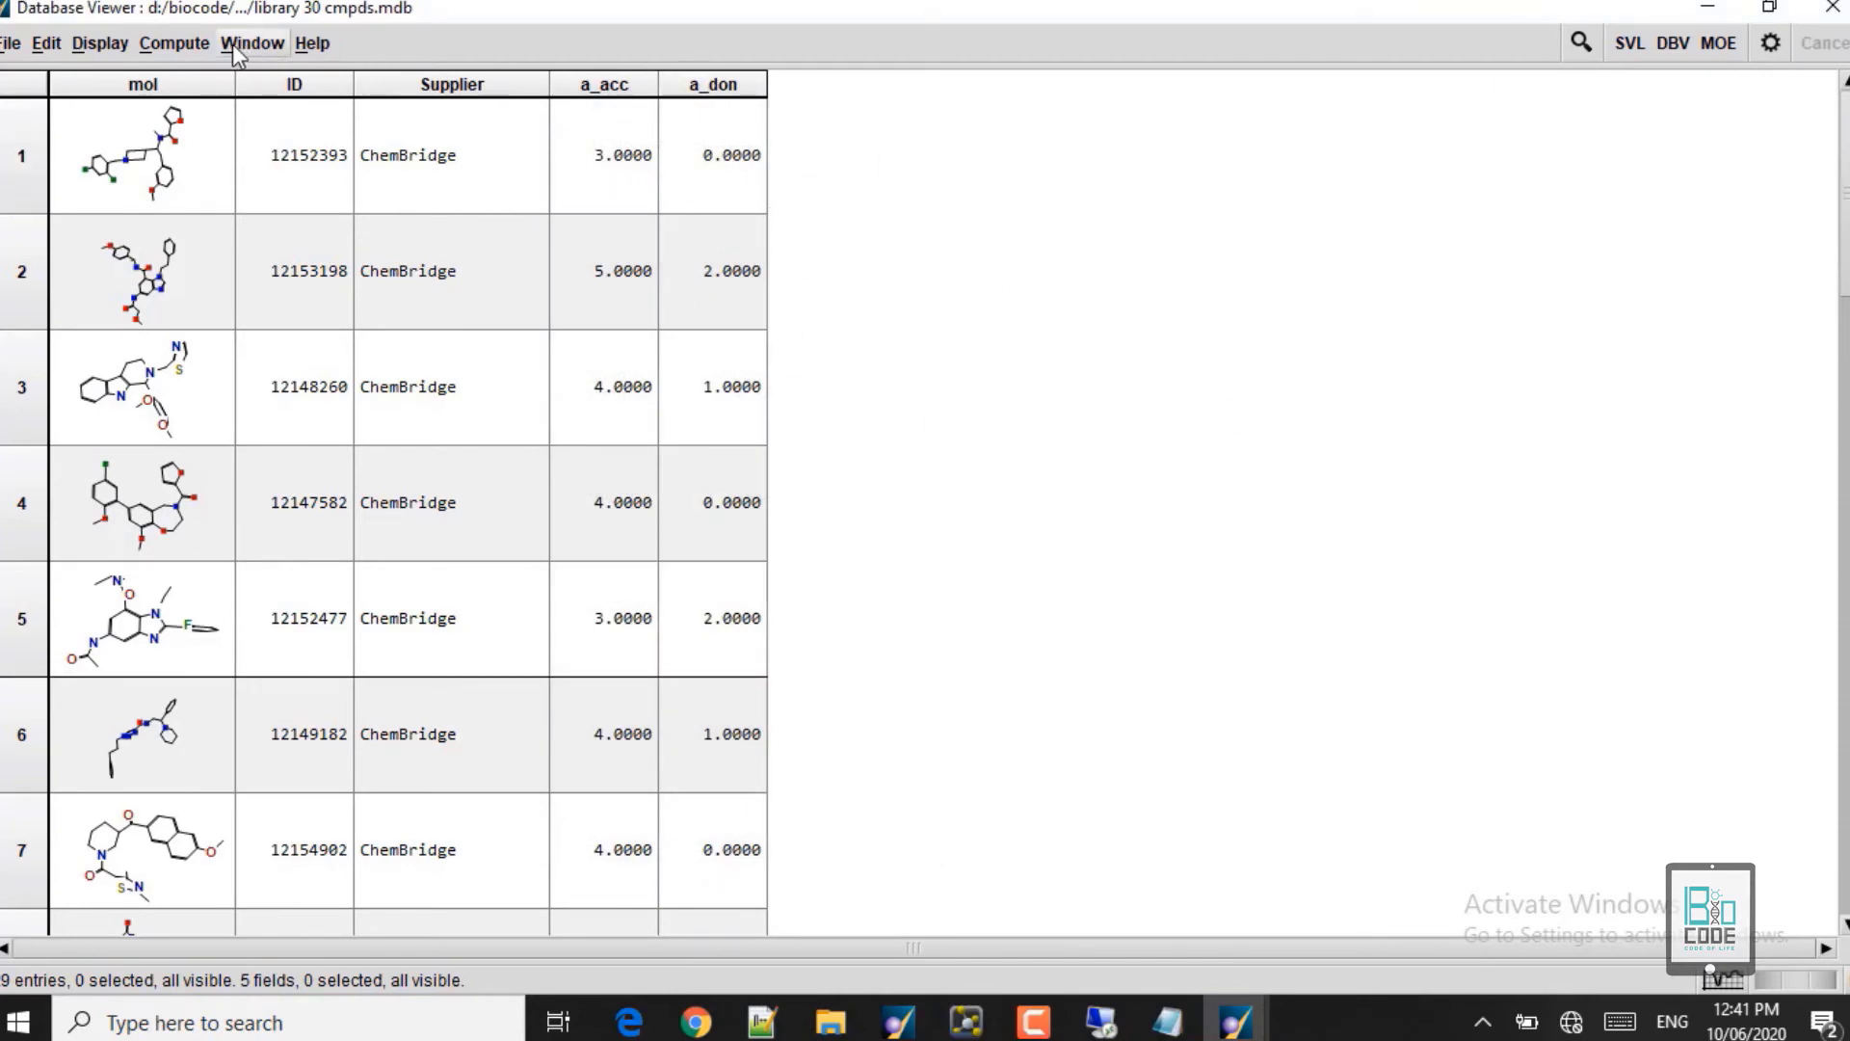
Step: Calculate the Weight descriptor (molecular weight, CRC) for the library, filtering the descriptors by "molecu"
click(175, 44)
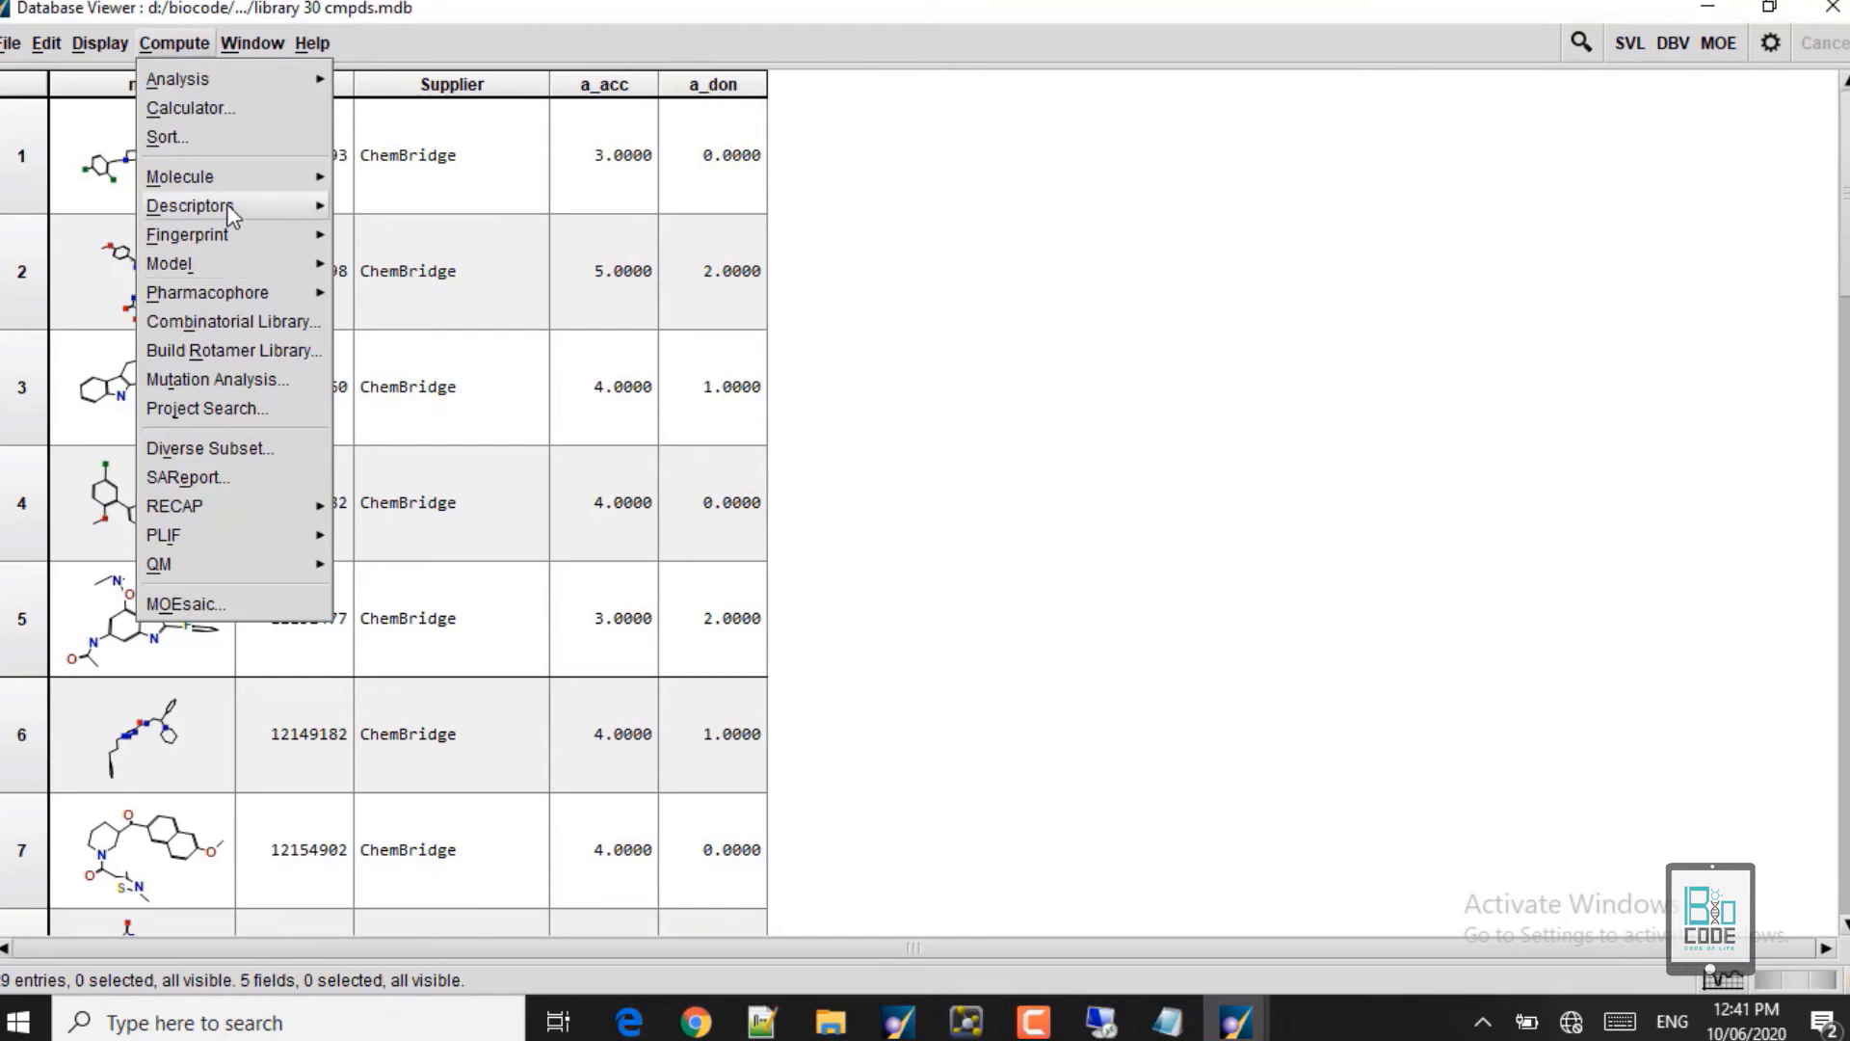
mouse_move(227, 205)
click(414, 214)
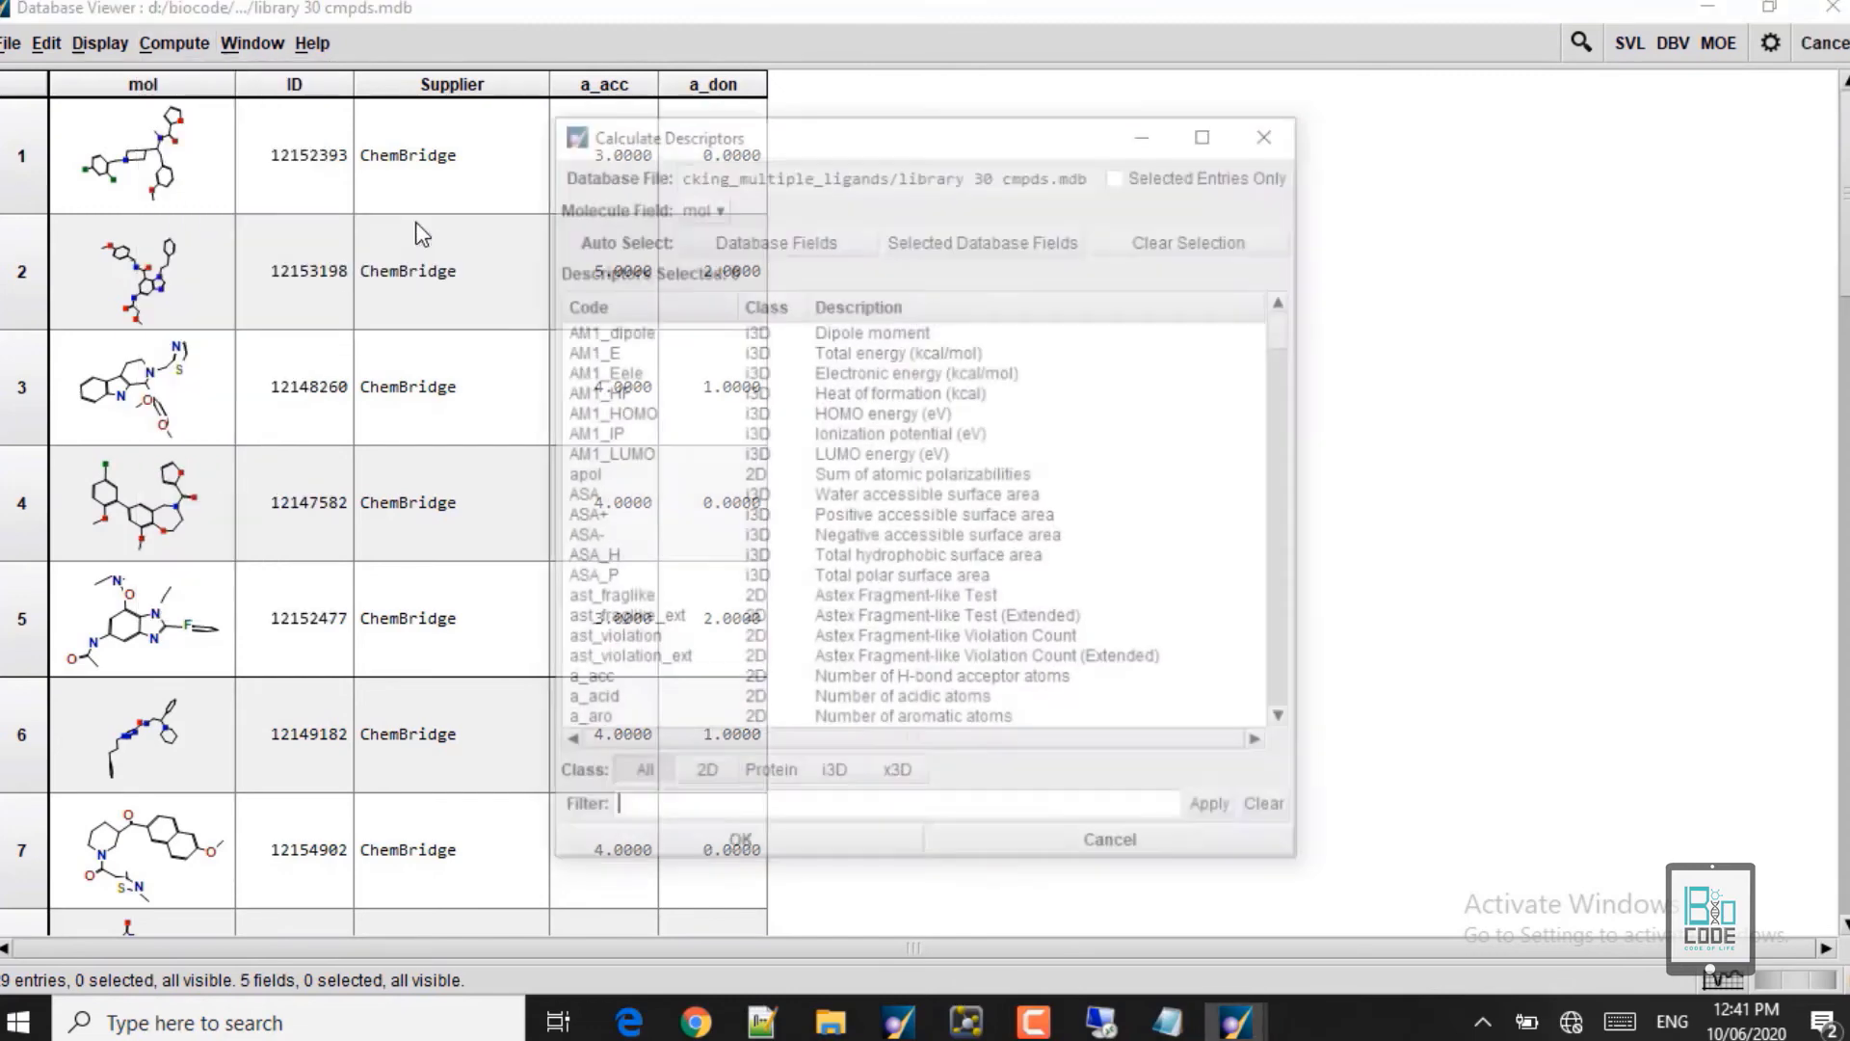
text(m)
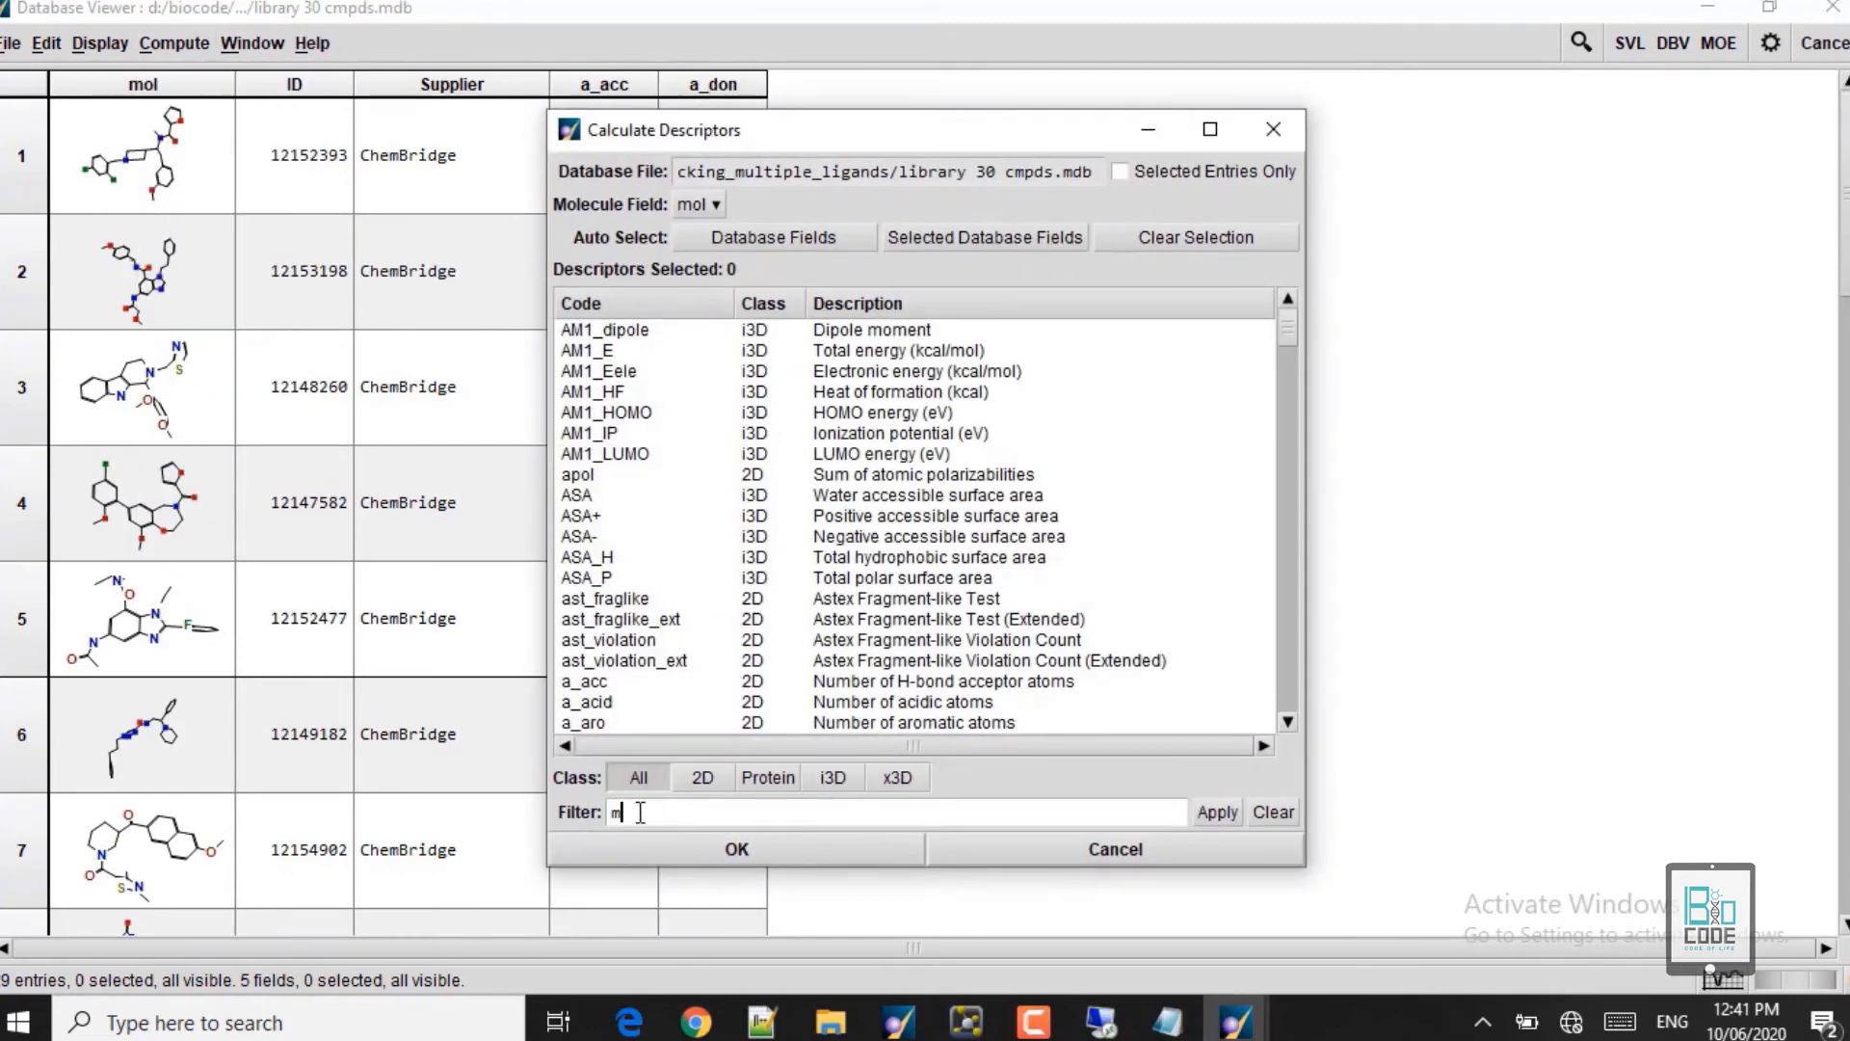
text(olecu)
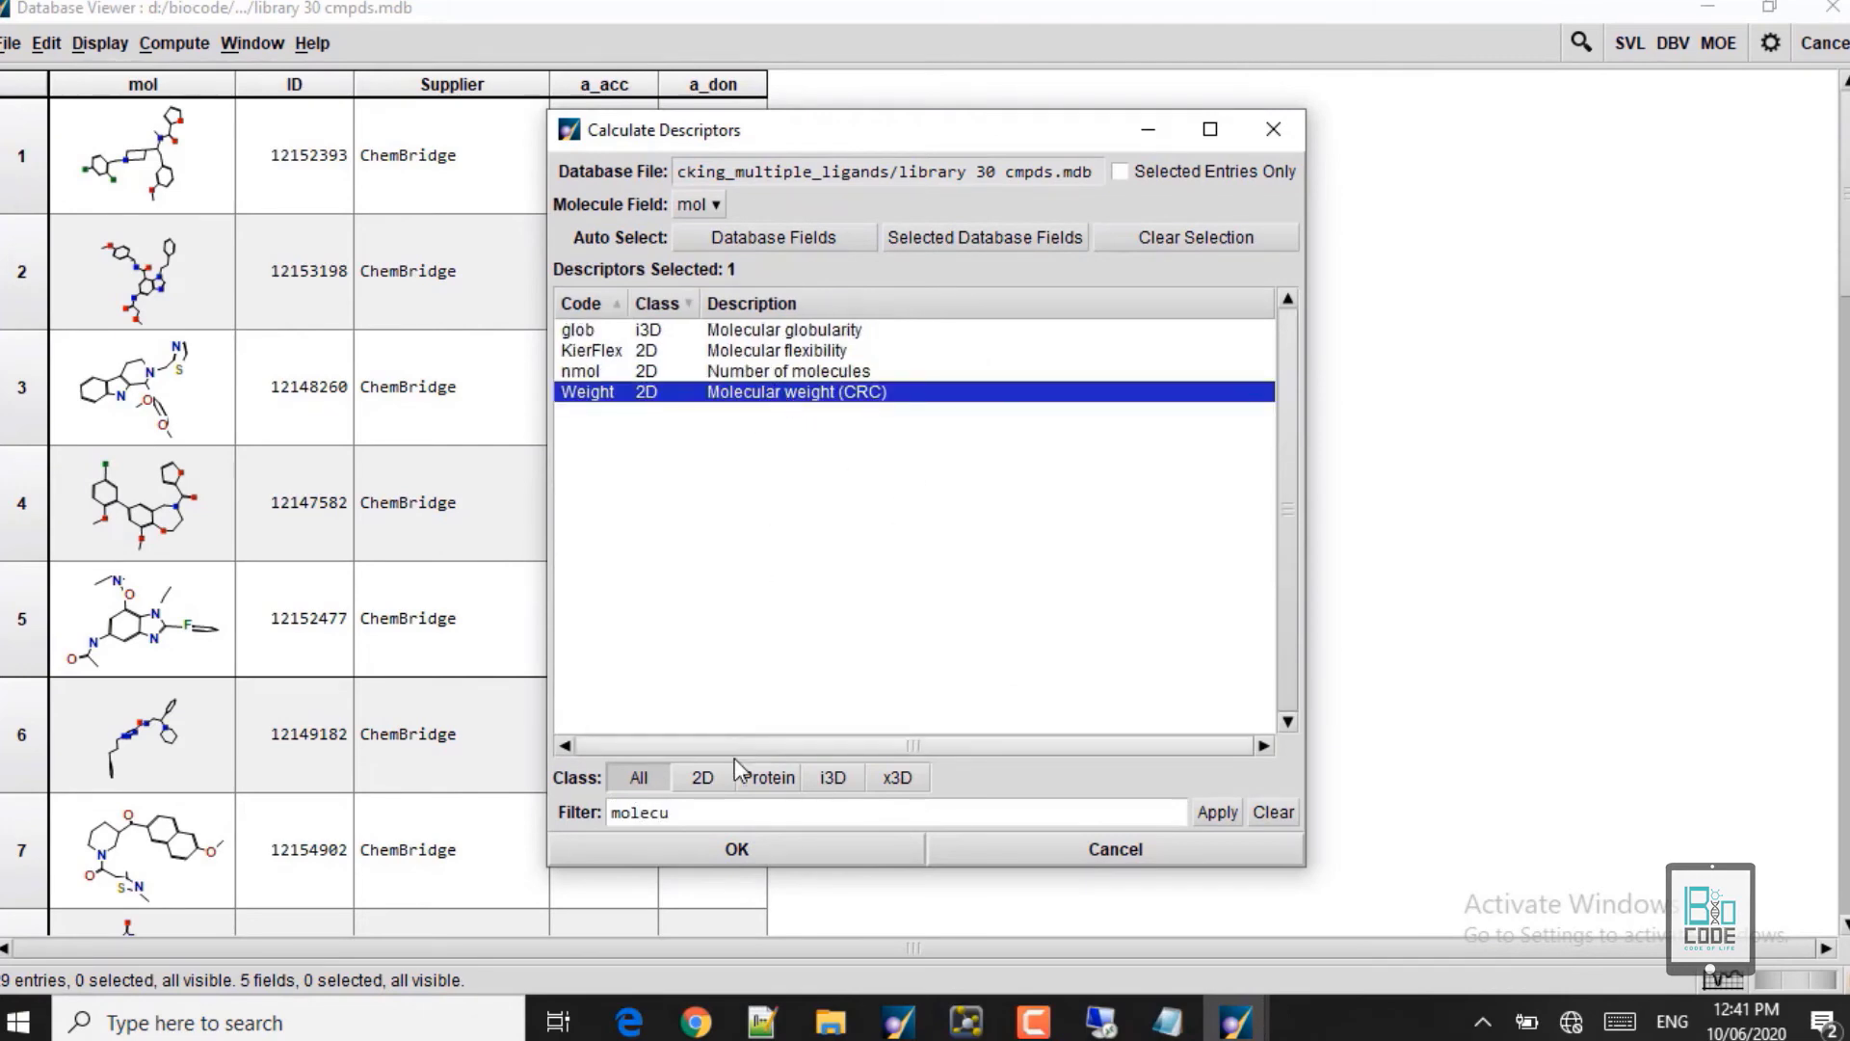
click(715, 852)
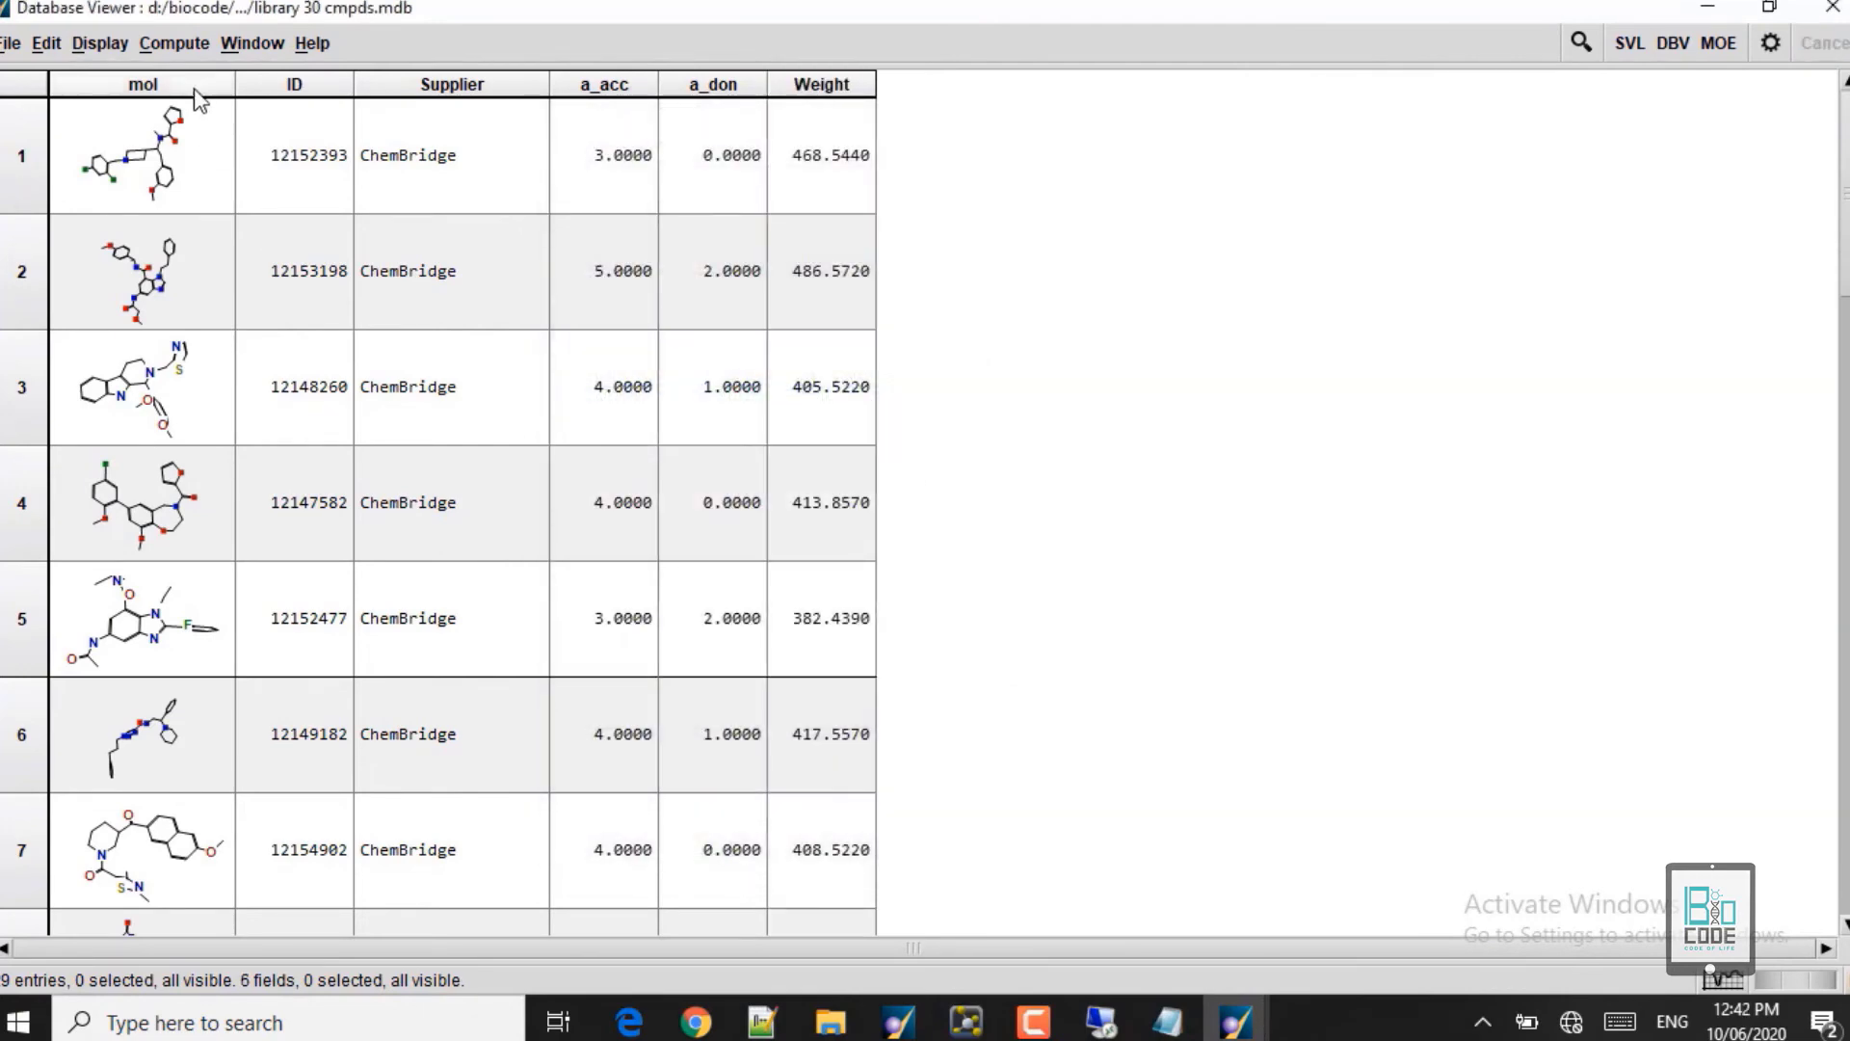
Step: Calculate the logP(o/w) descriptor (log octanol/water partition coefficient) for the library, filtering the descriptors by "logp"
click(173, 42)
mouse_move(270, 235)
mouse_move(251, 204)
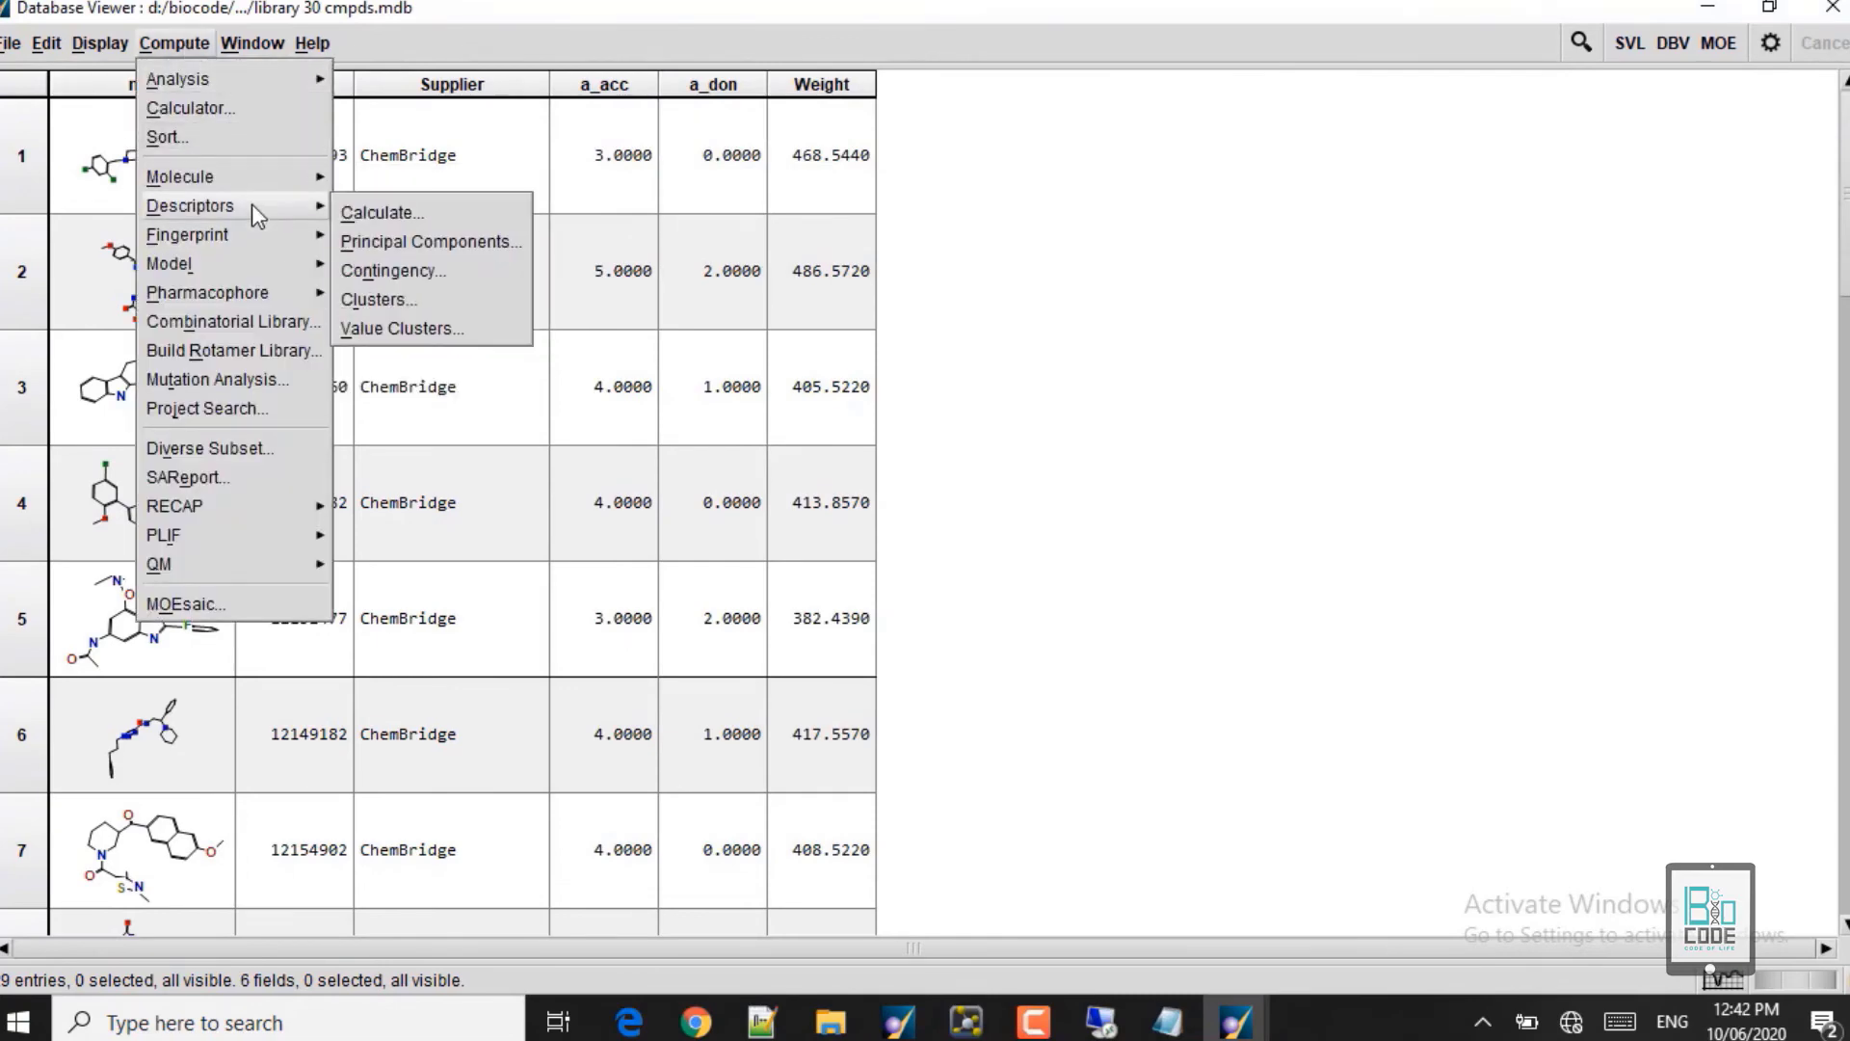
click(376, 206)
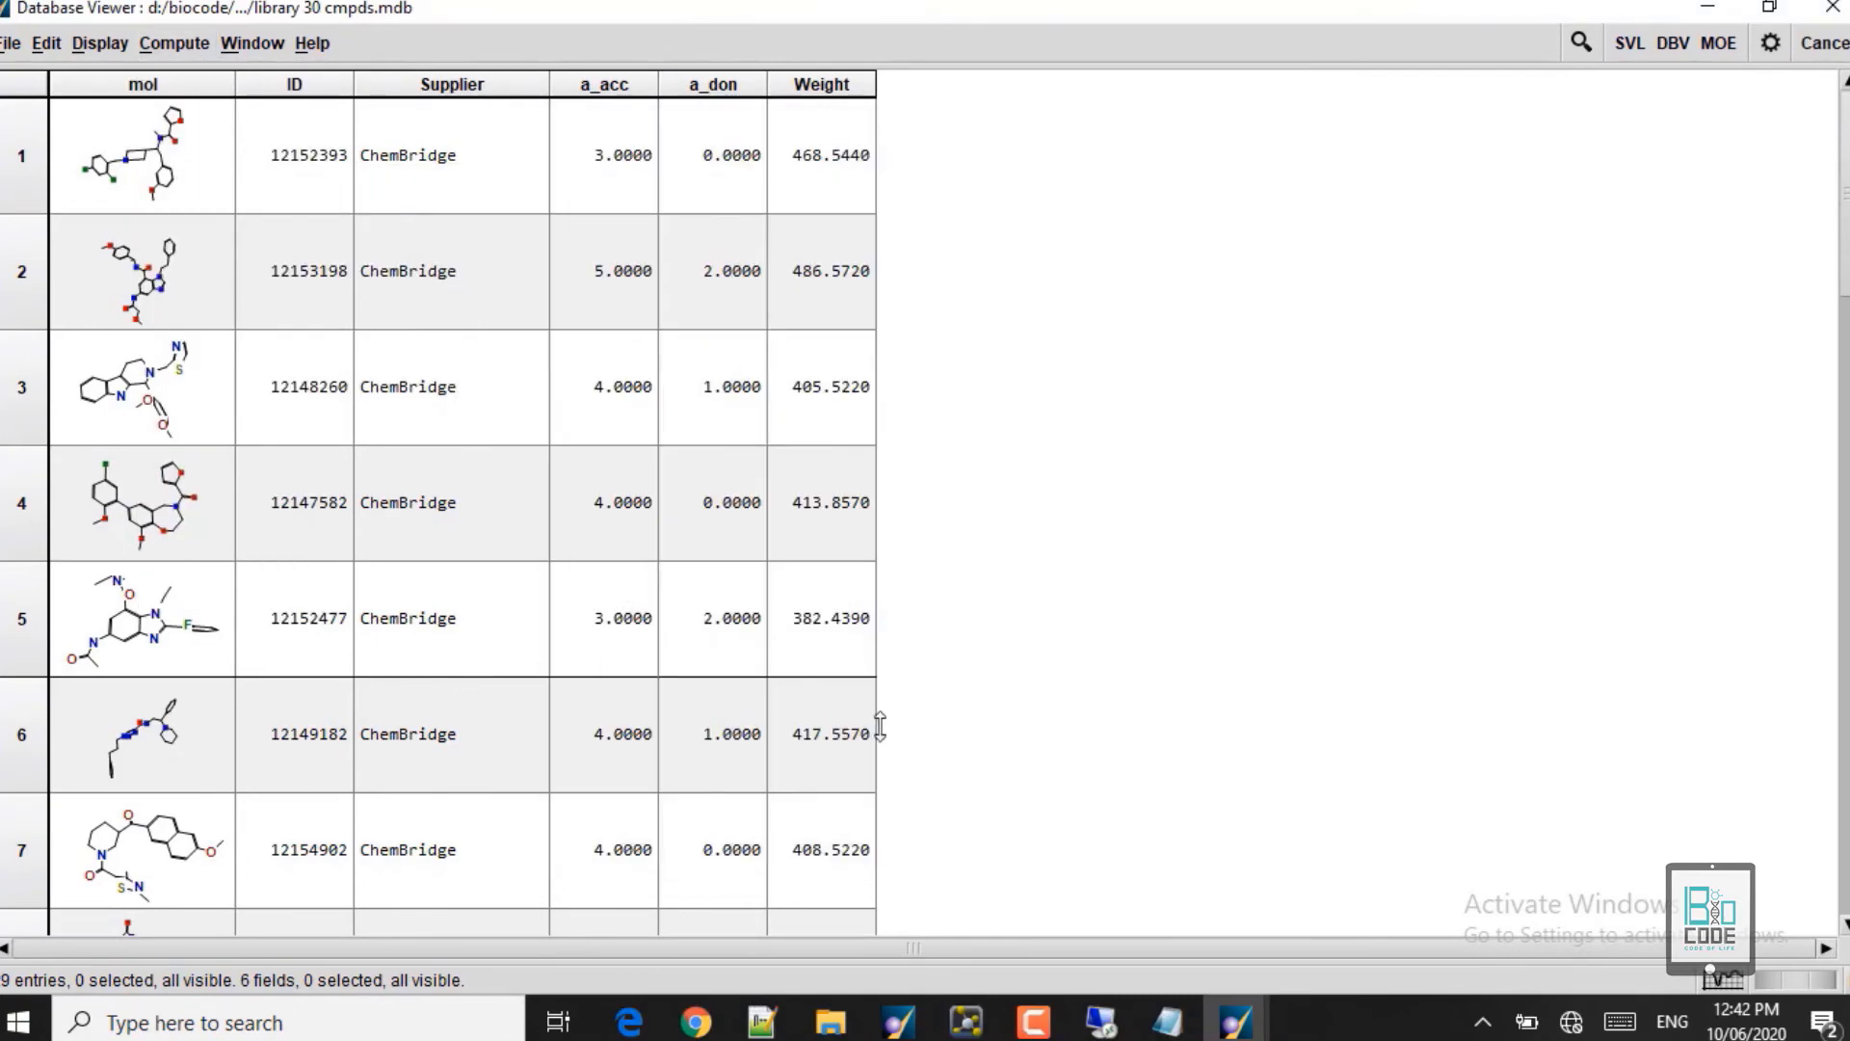
mouse_move(1235, 1020)
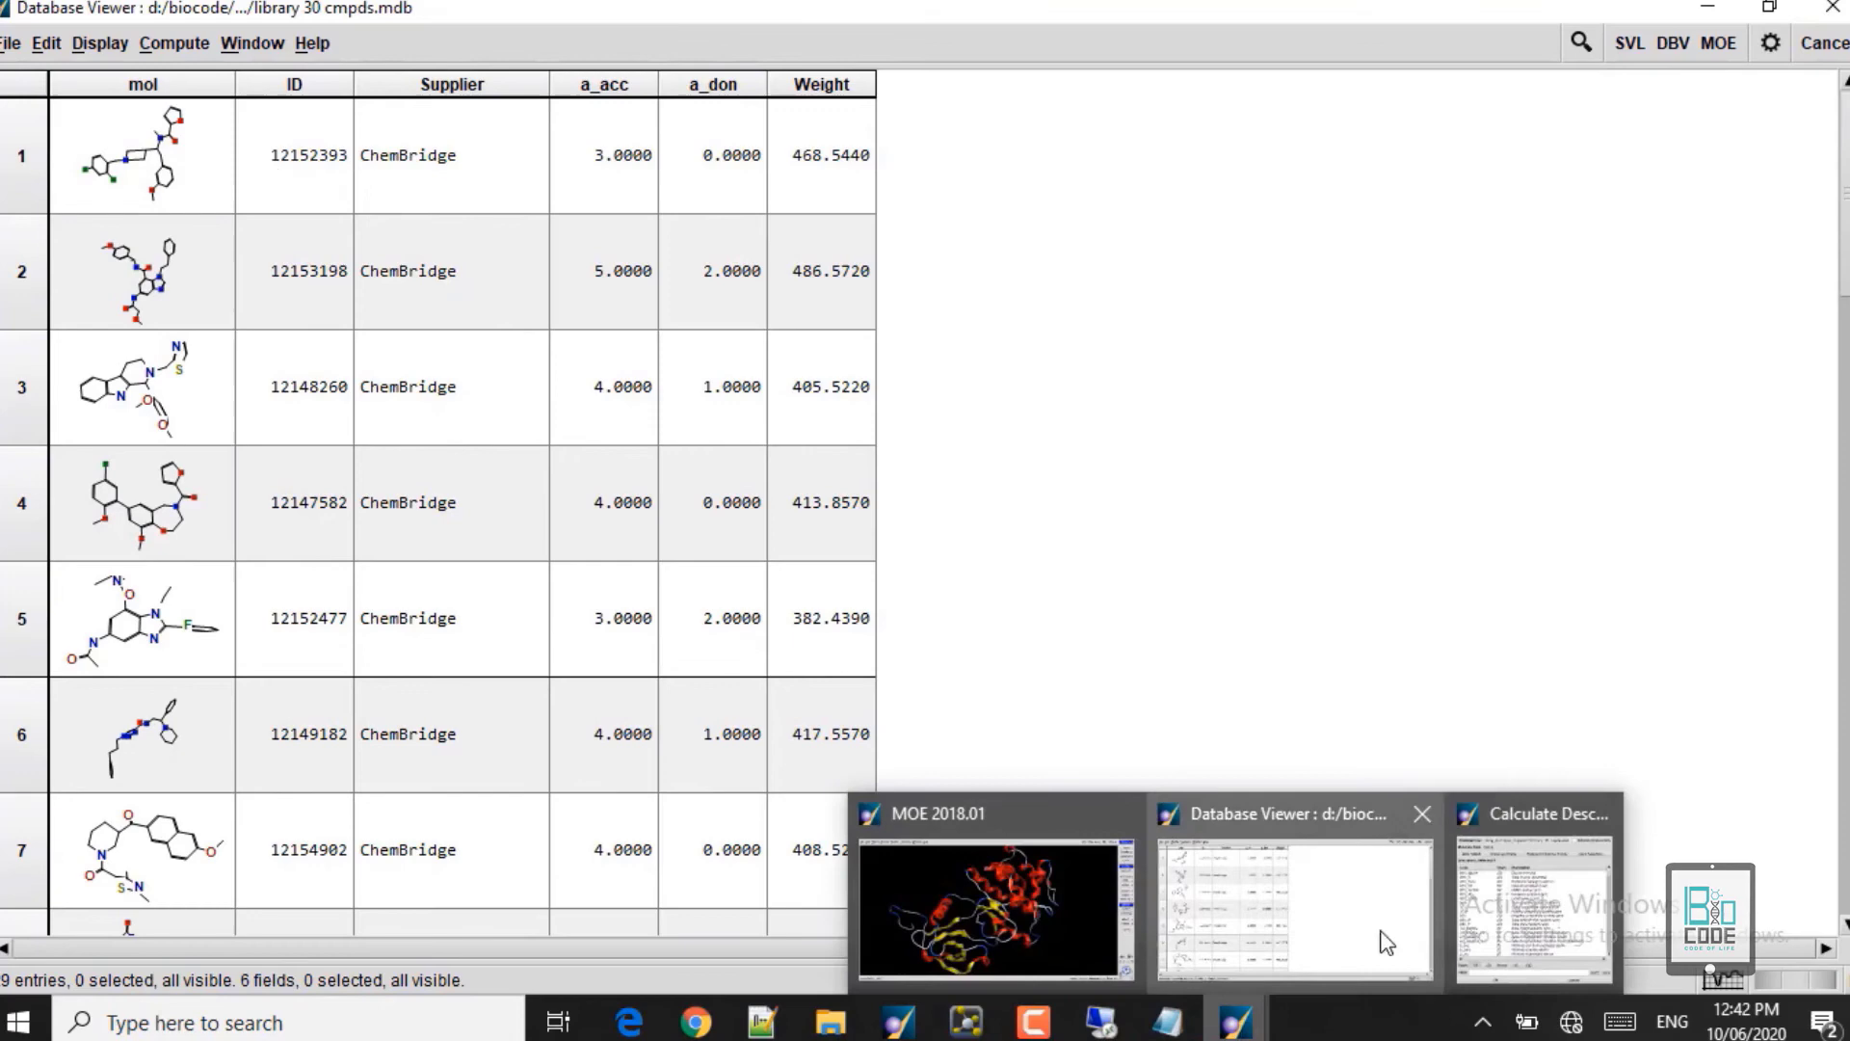
click(1521, 879)
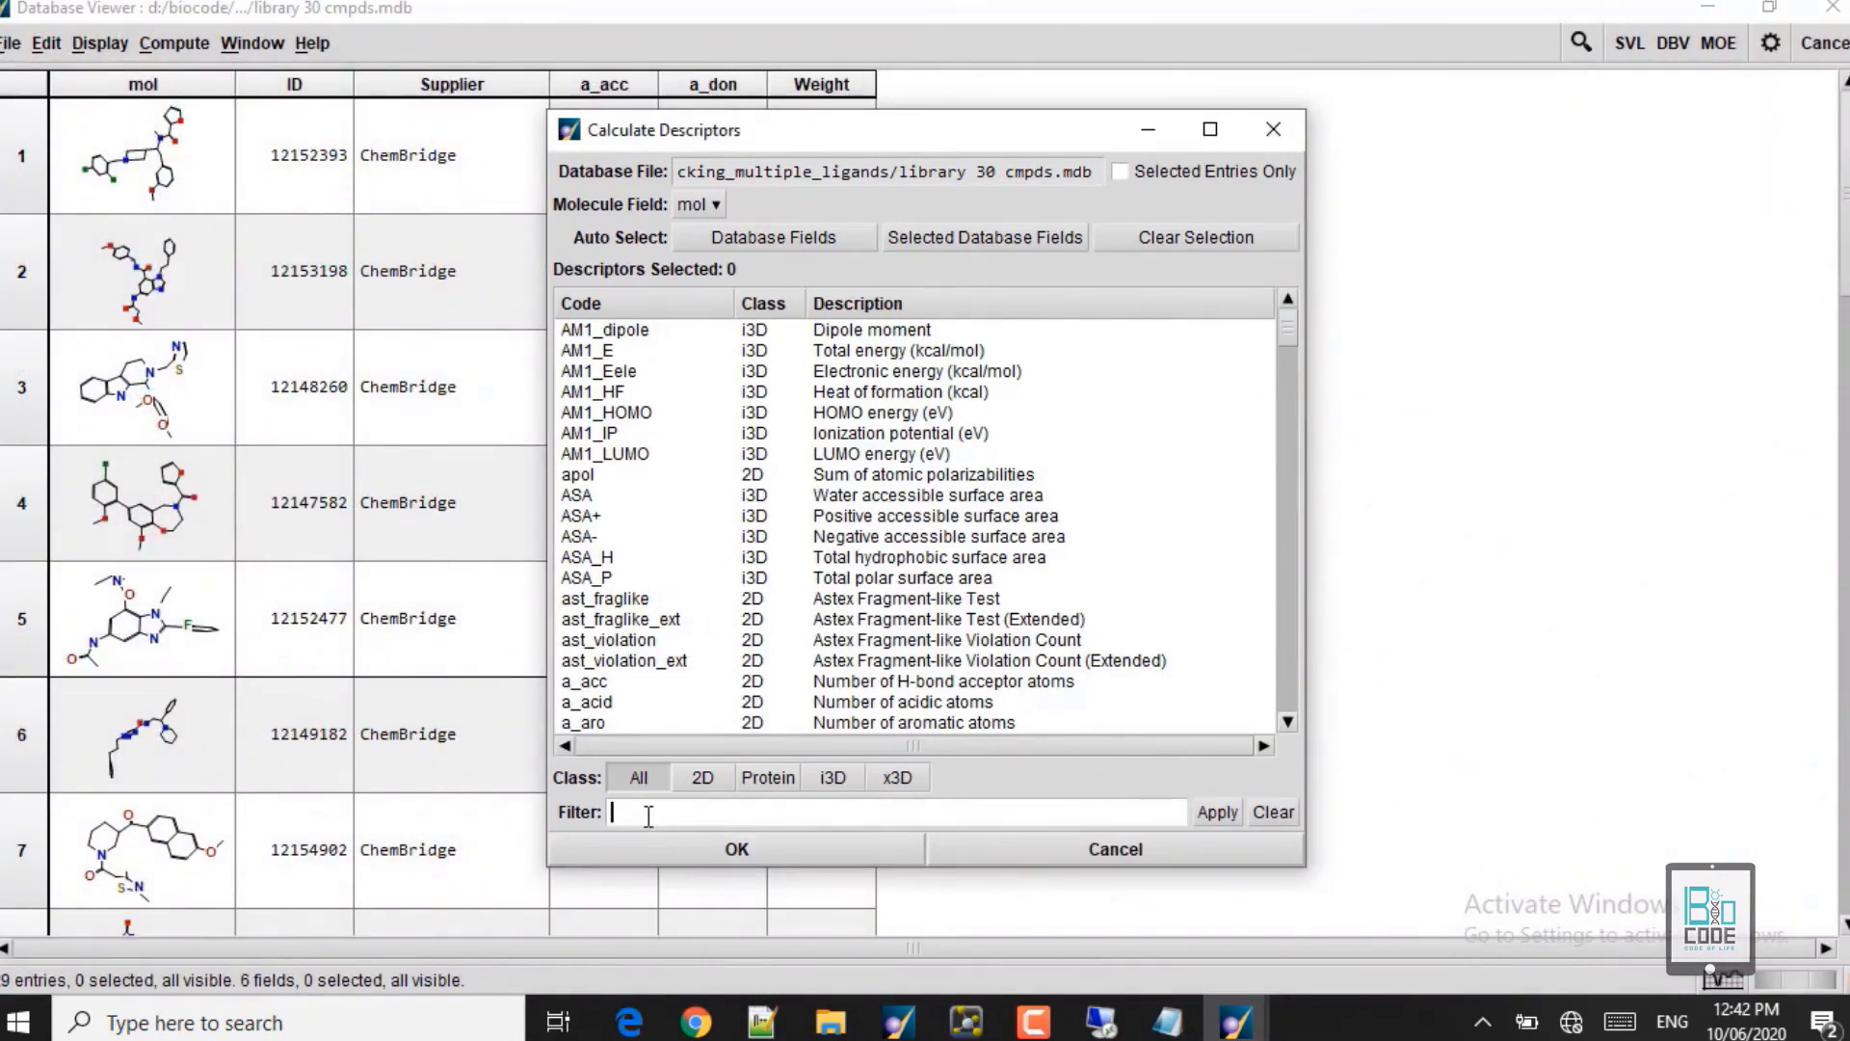
text(logp)
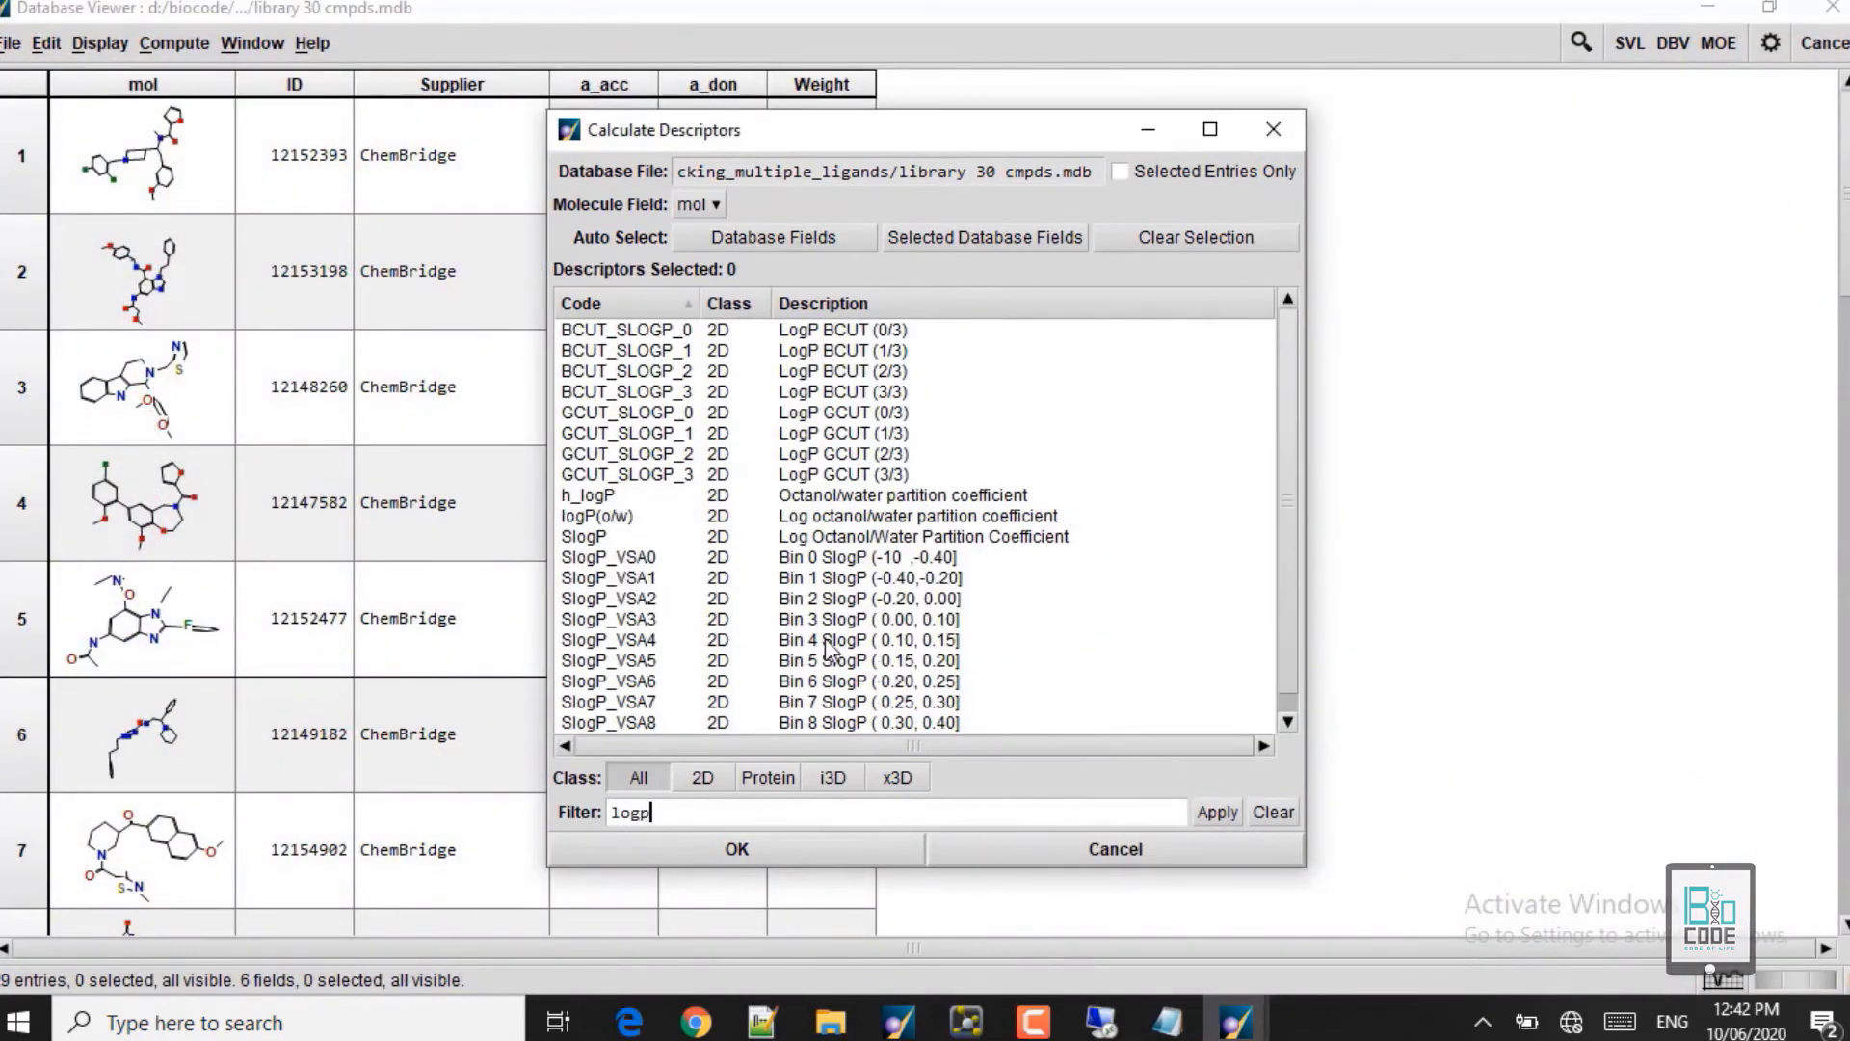
click(613, 518)
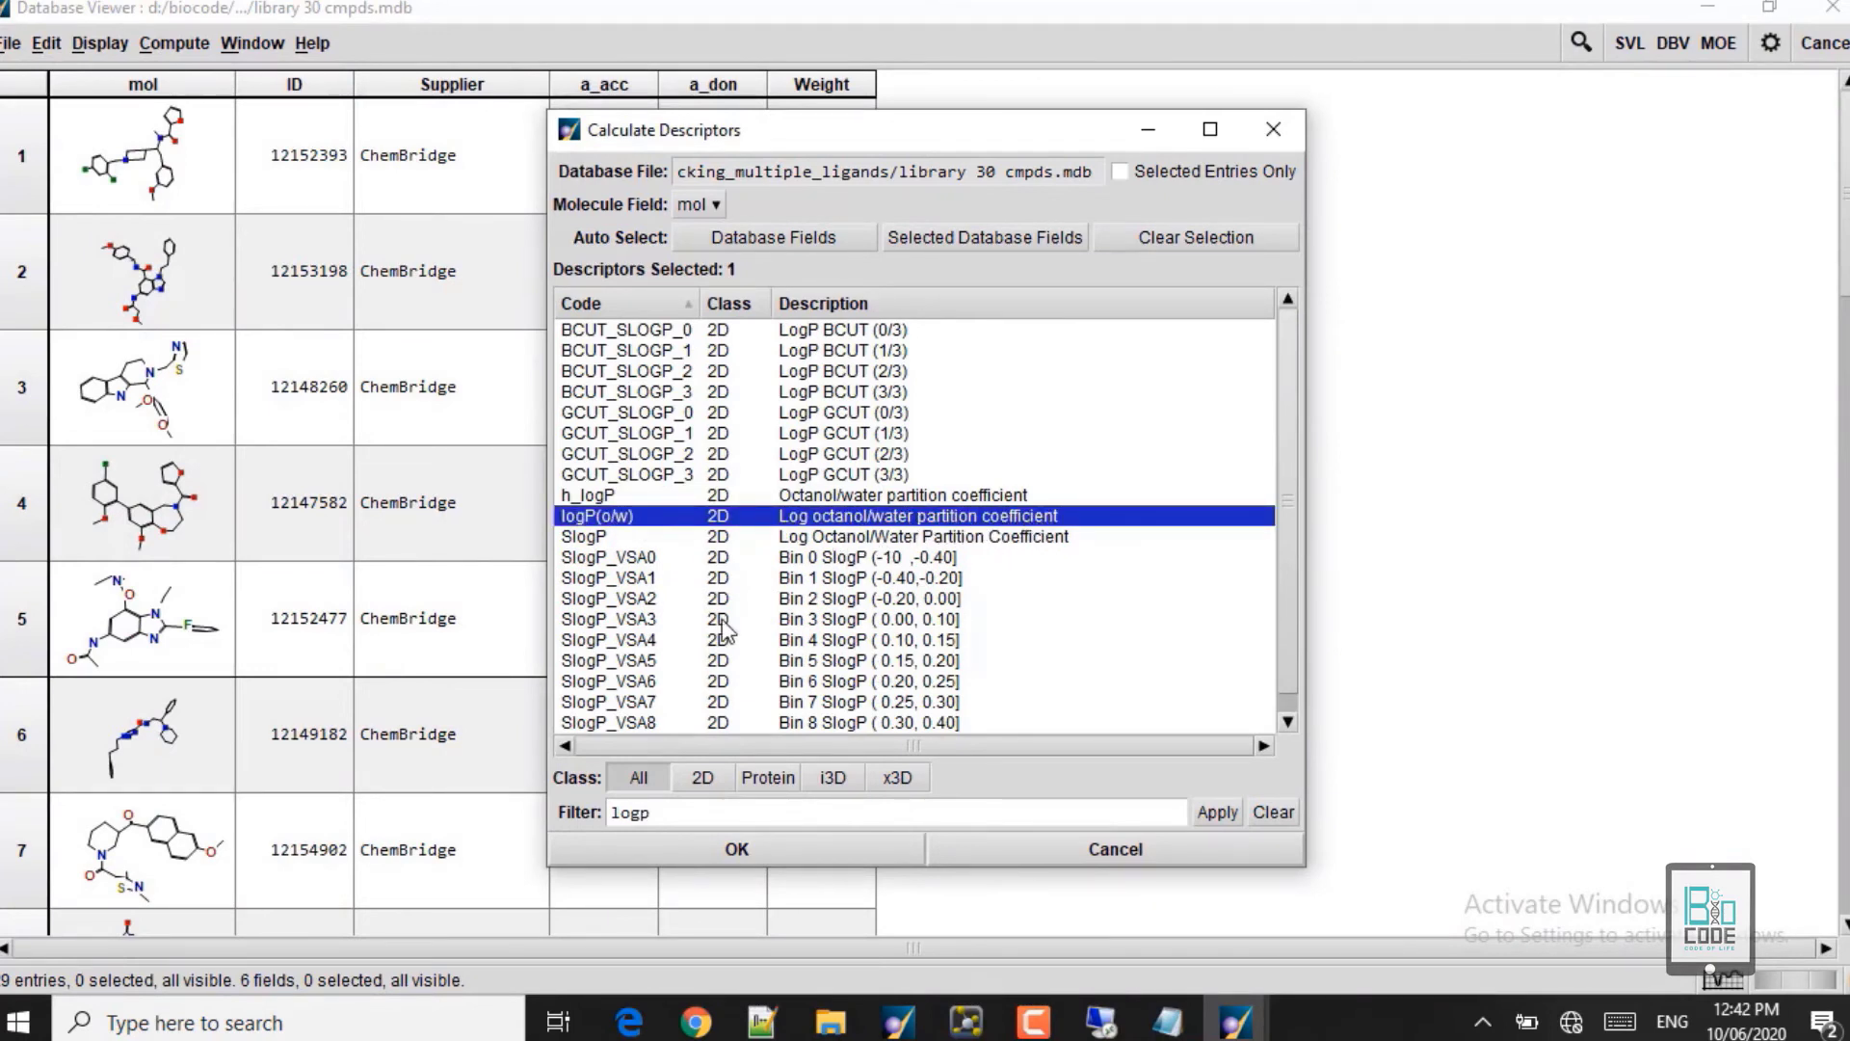
click(730, 850)
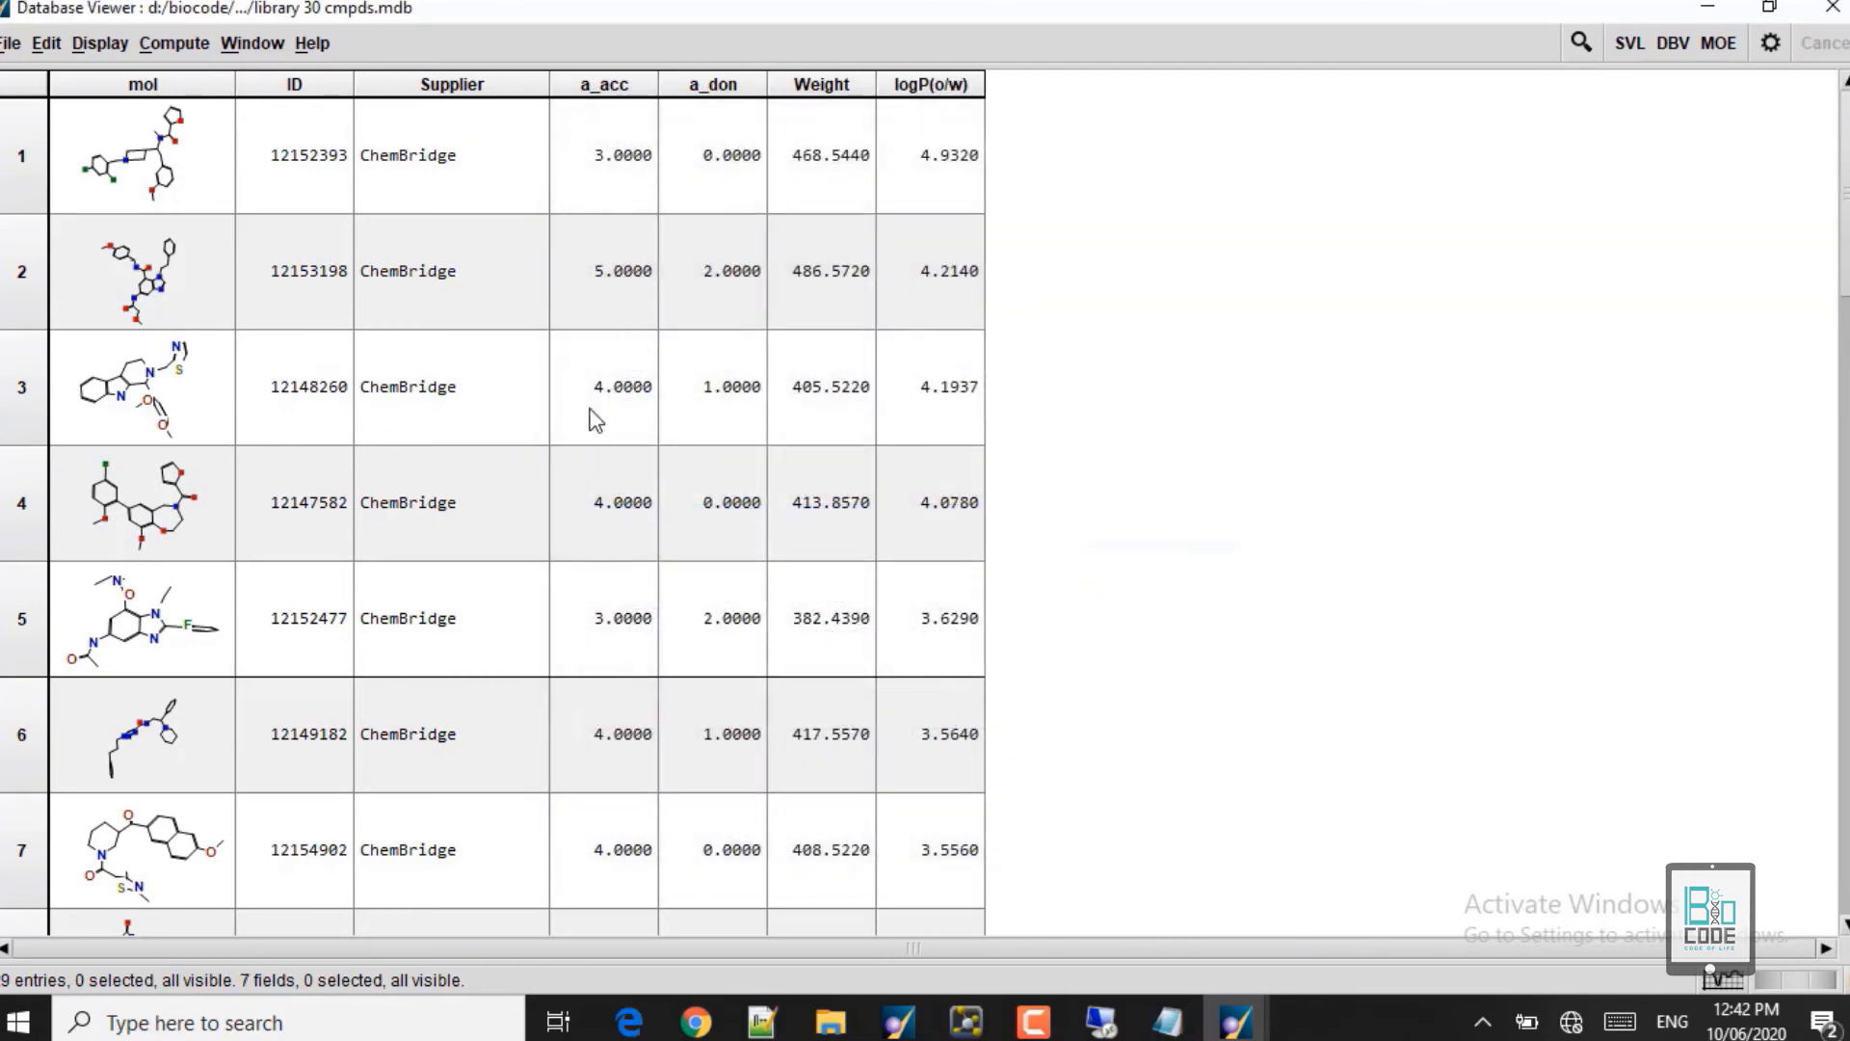
Step: Sort all library entries in descending order by the a_acc field
click(594, 86)
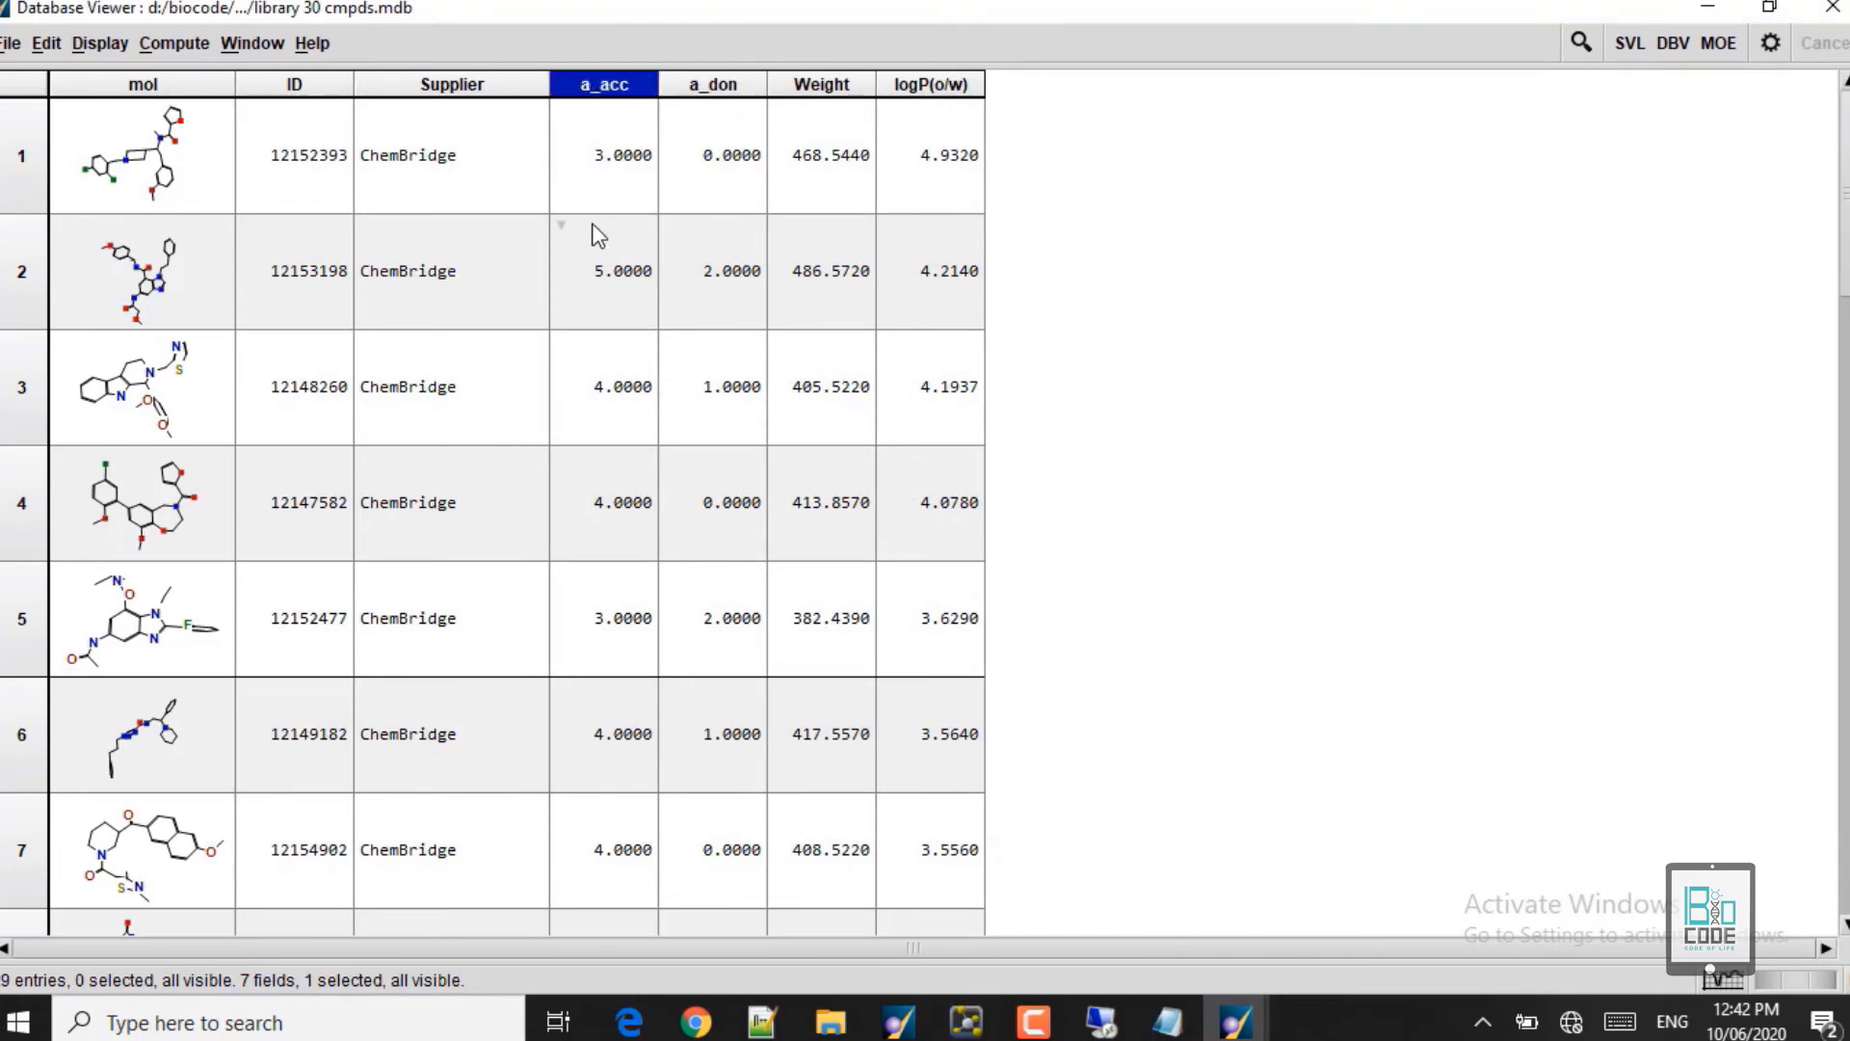
right_click(601, 91)
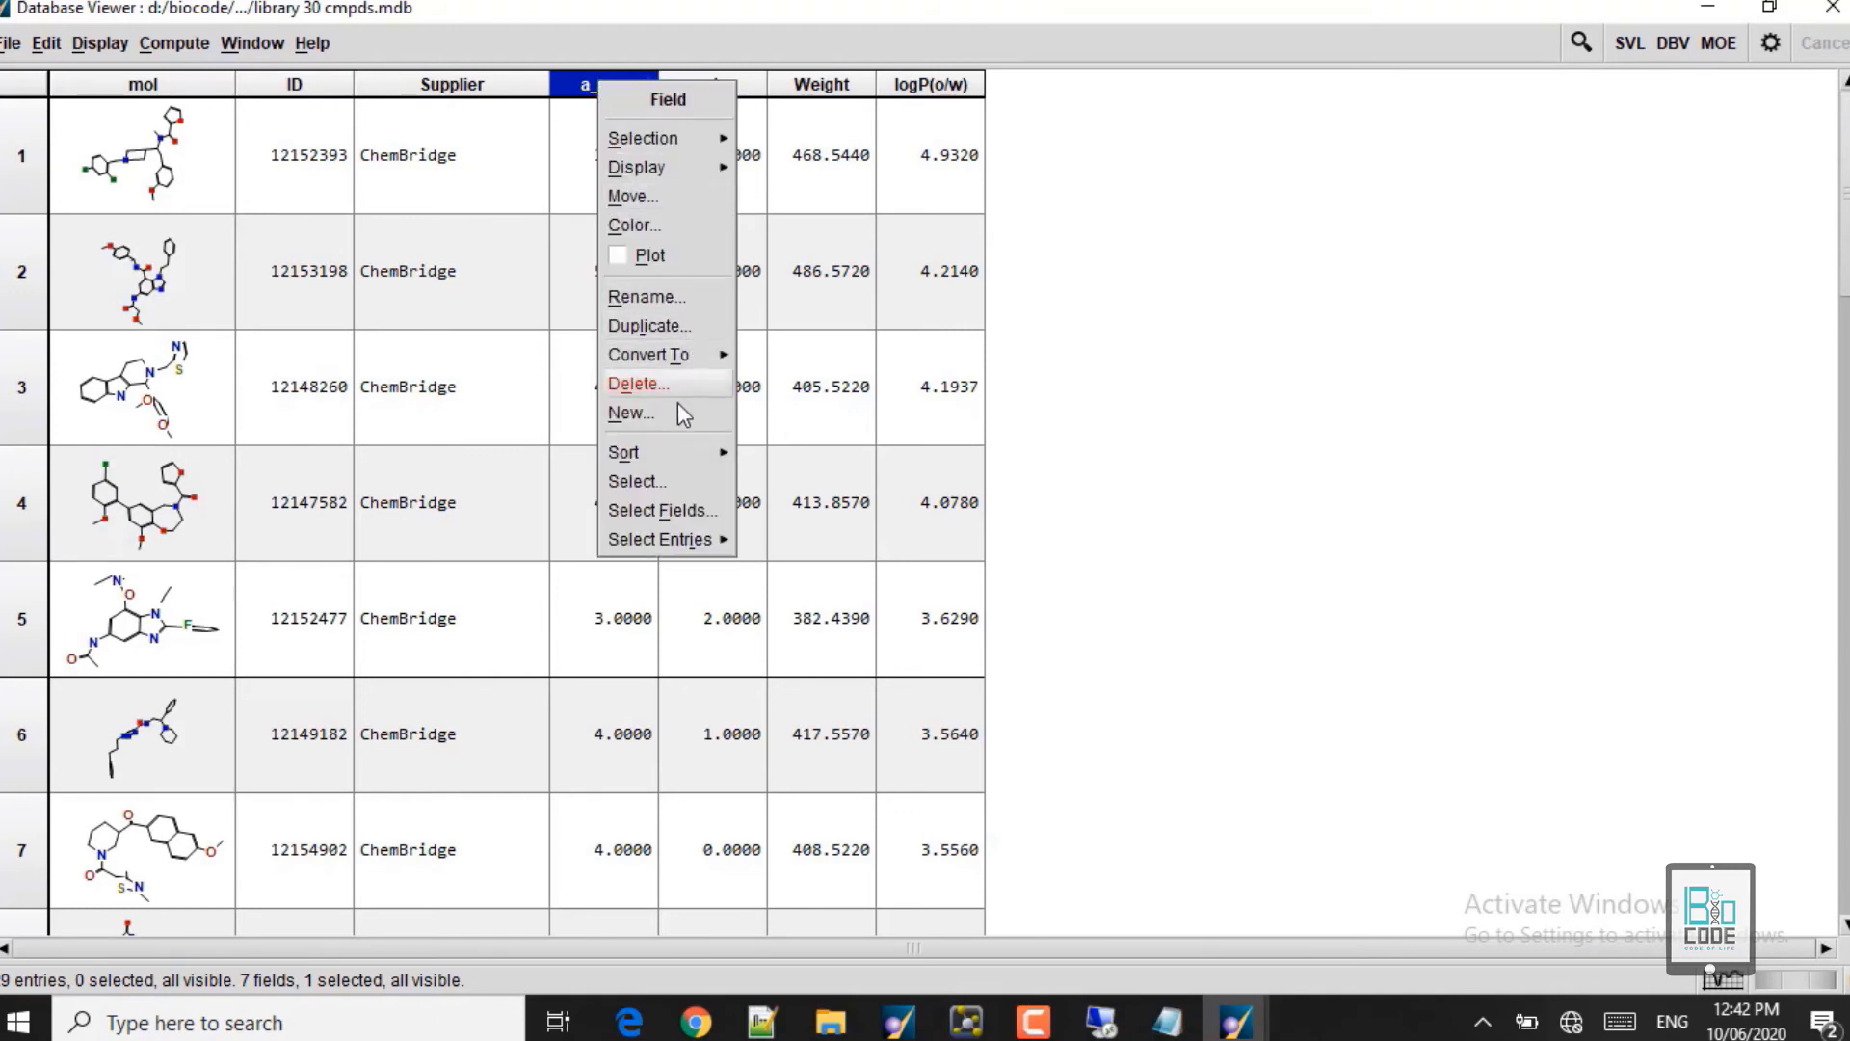
mouse_move(702, 461)
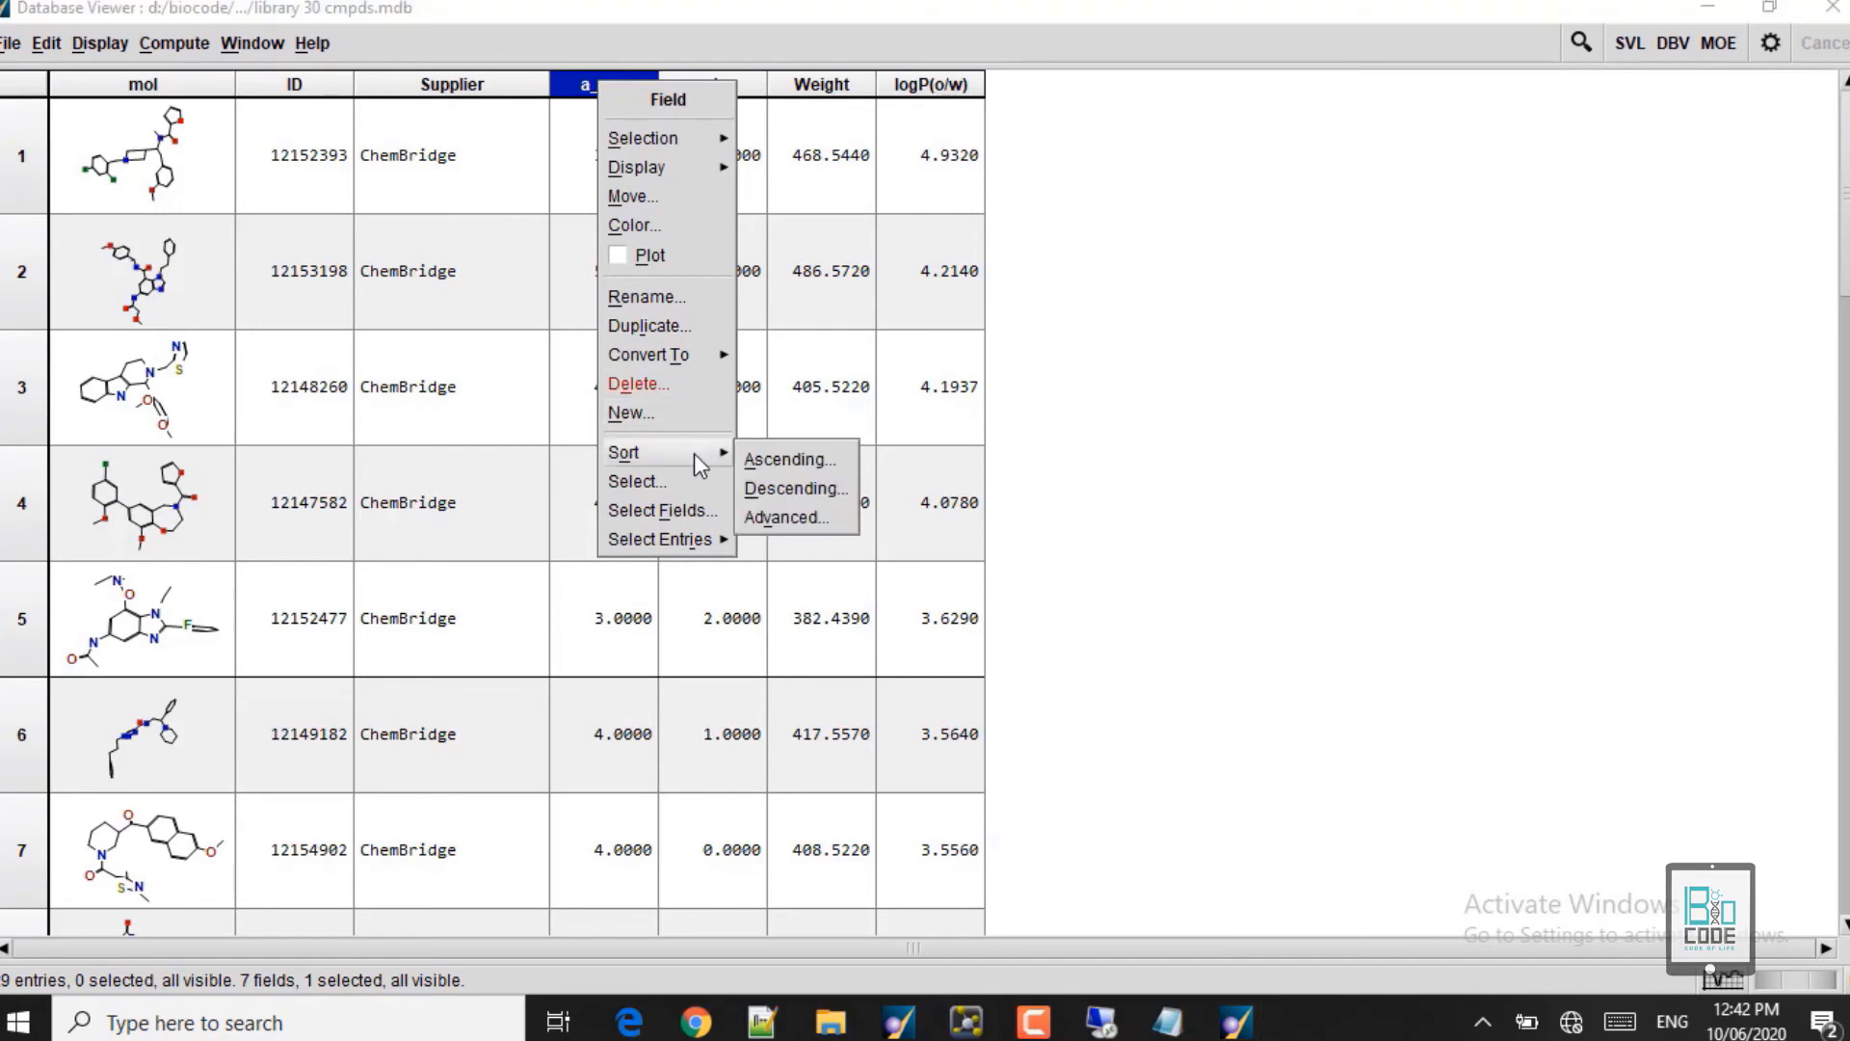
click(796, 488)
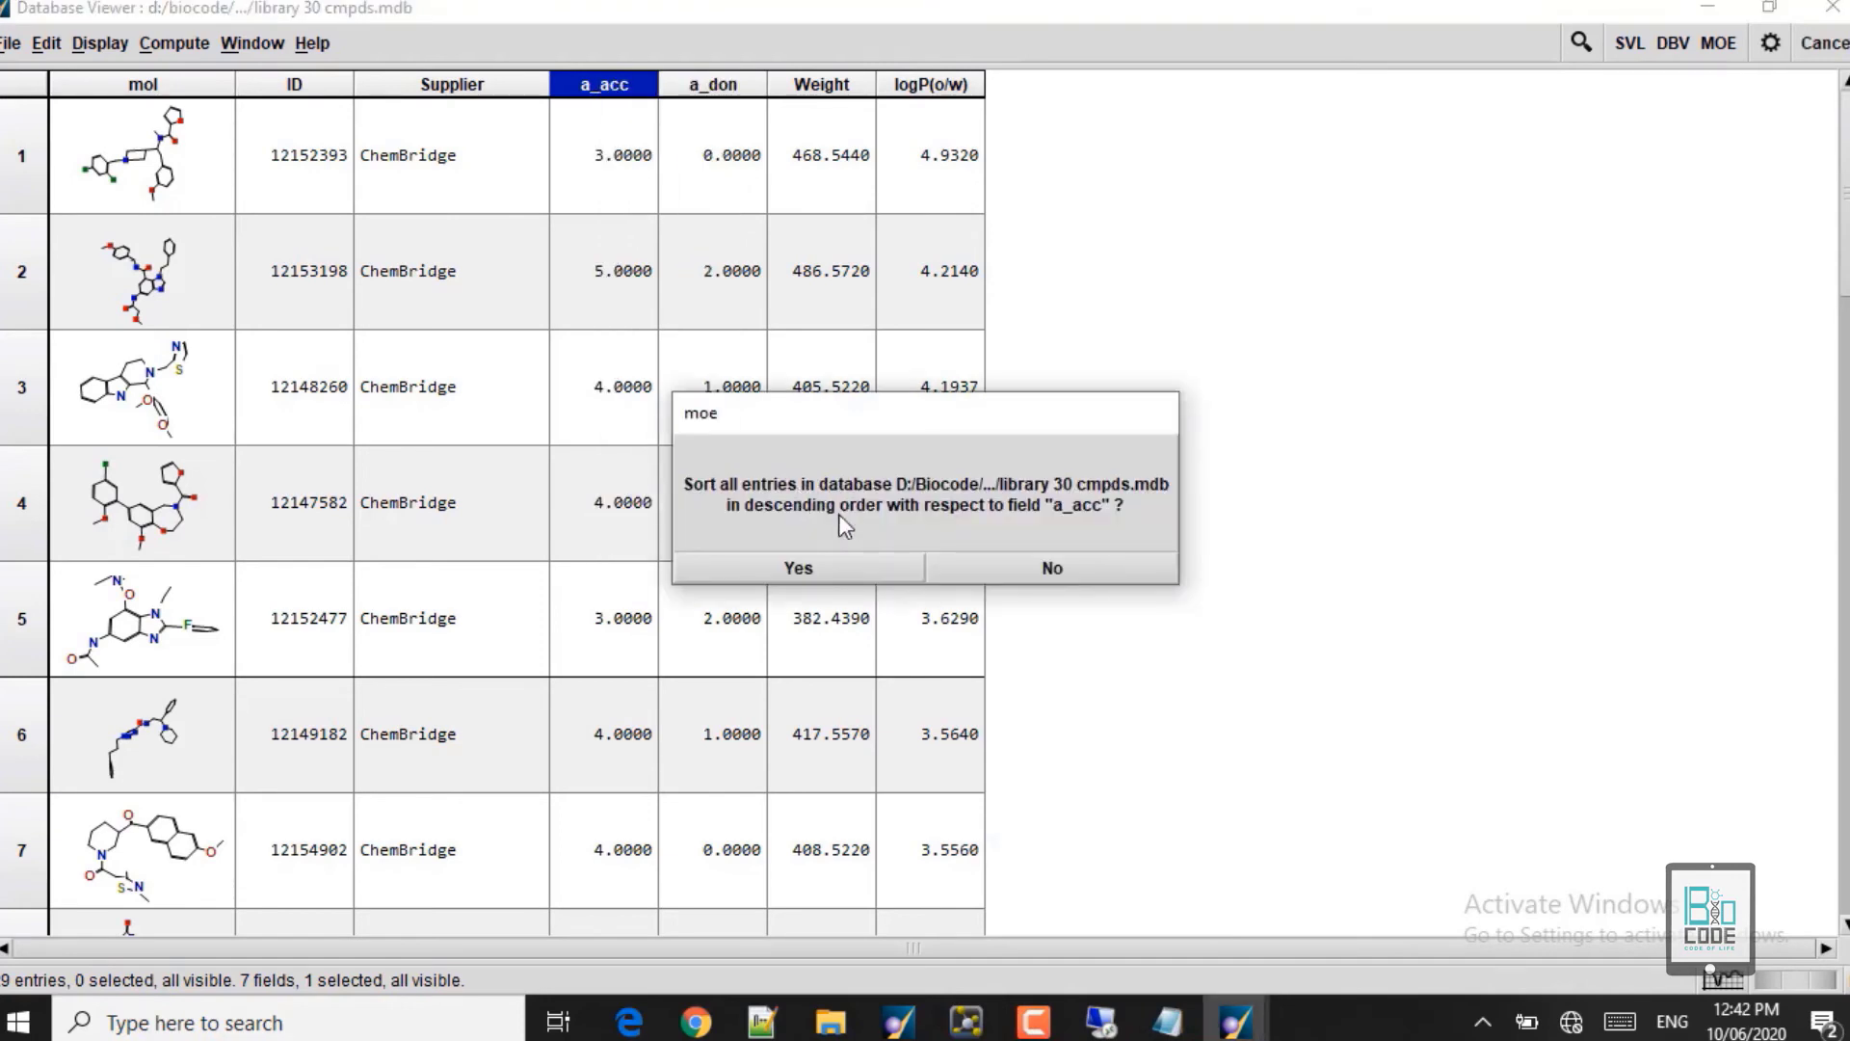
click(823, 575)
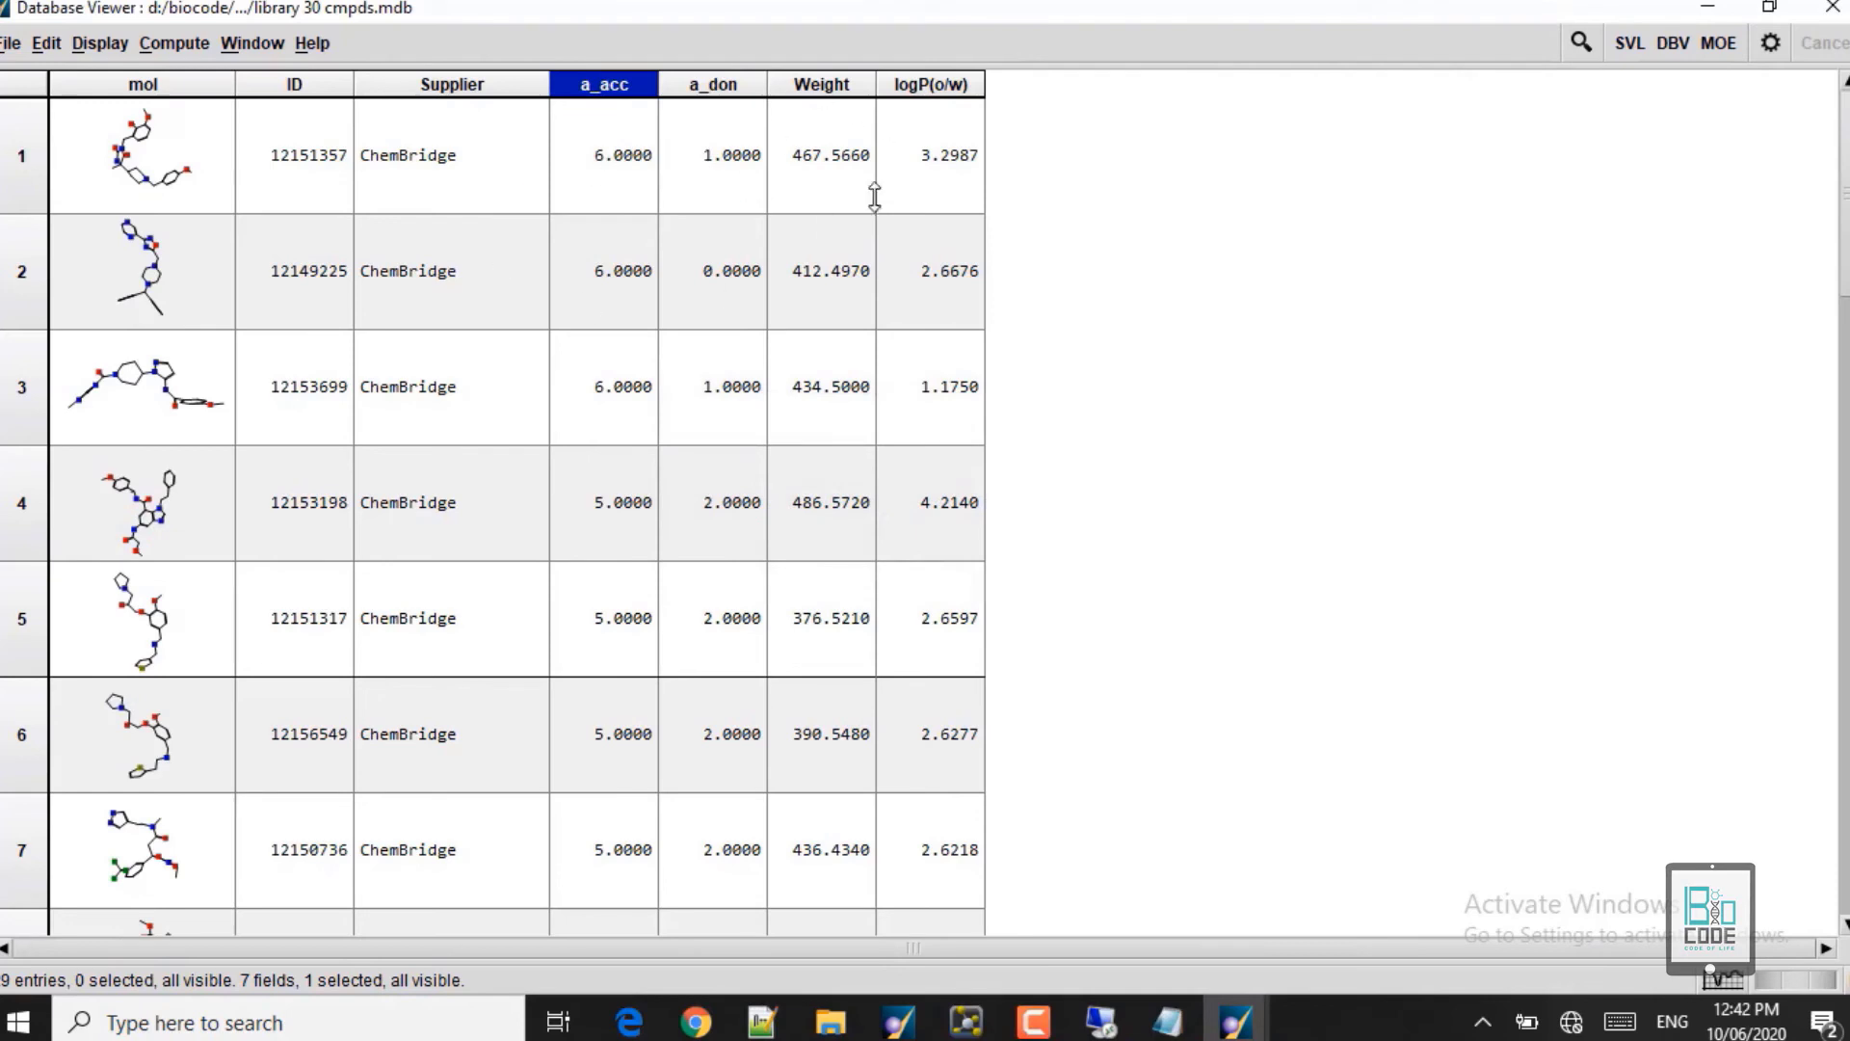
Step: Switch to the Lipinski's rule of five notes in Notepad and highlight the criterion "No more than 10 hydrogen bond acceptors"
click(1165, 1023)
click(118, 218)
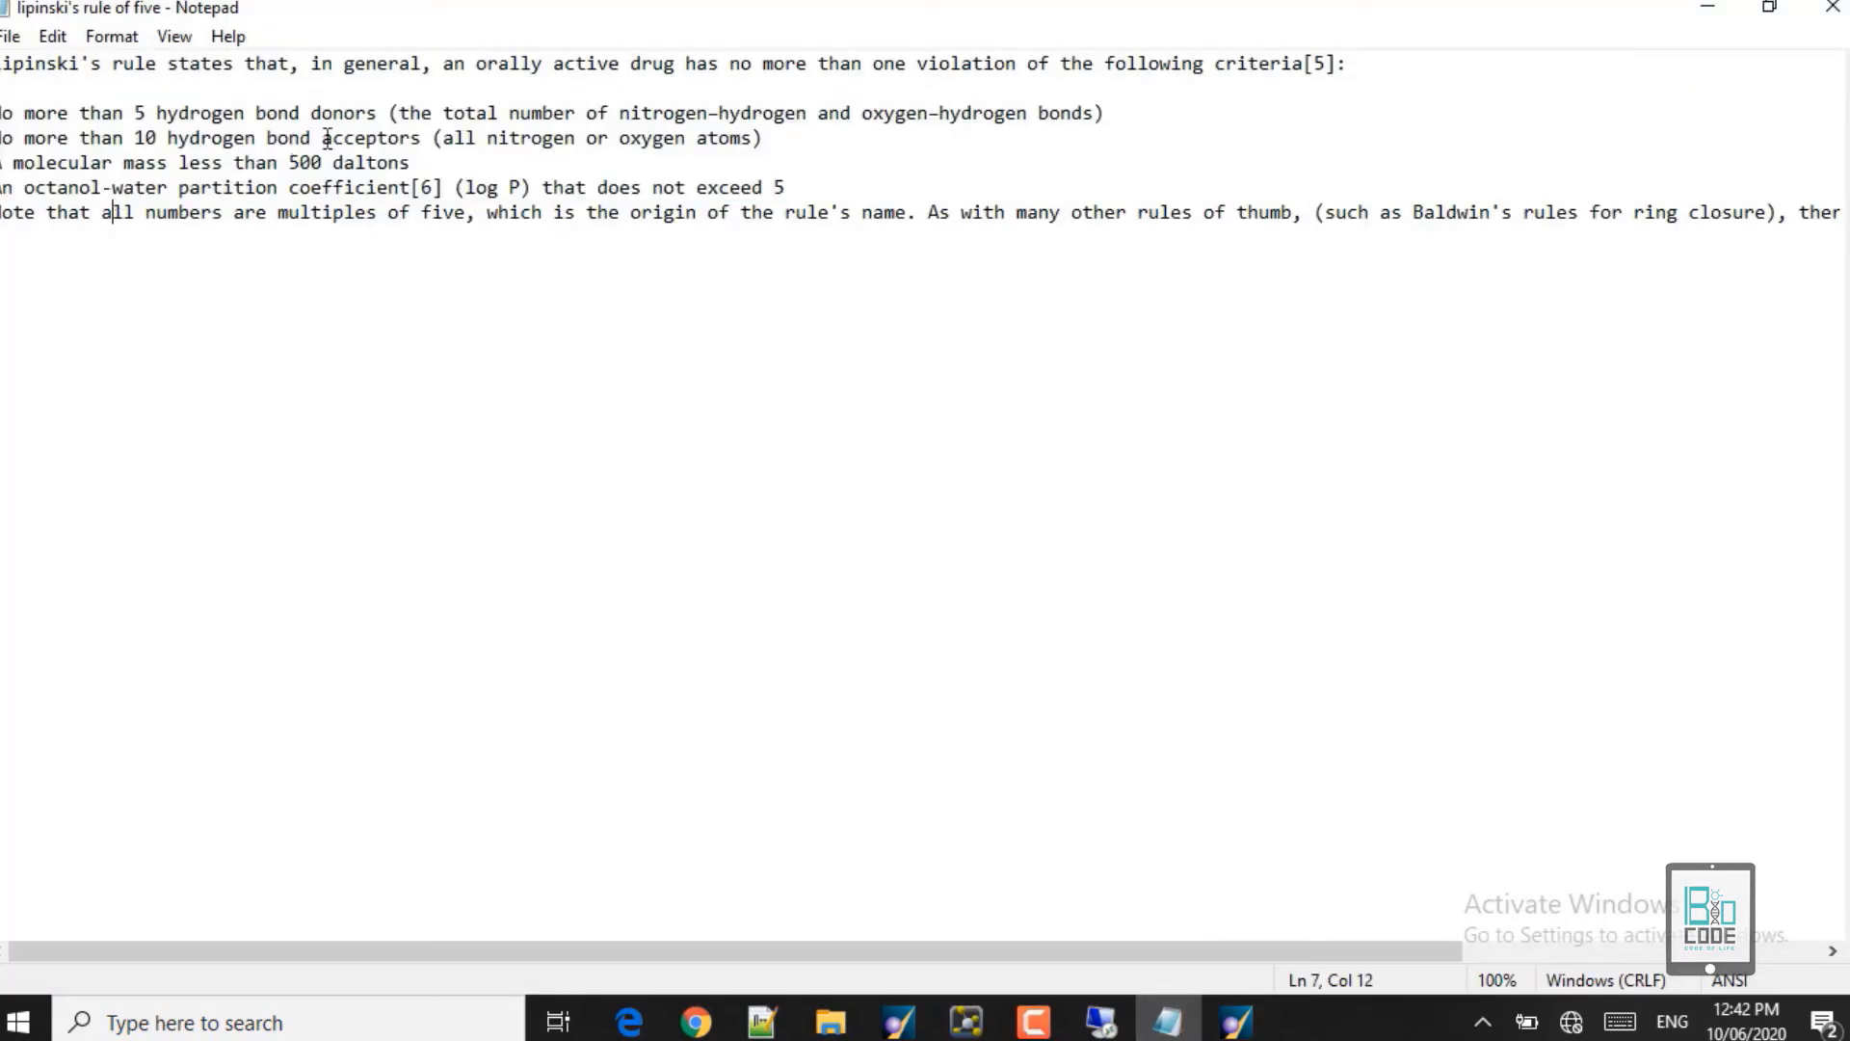
drag(425, 137, 2, 139)
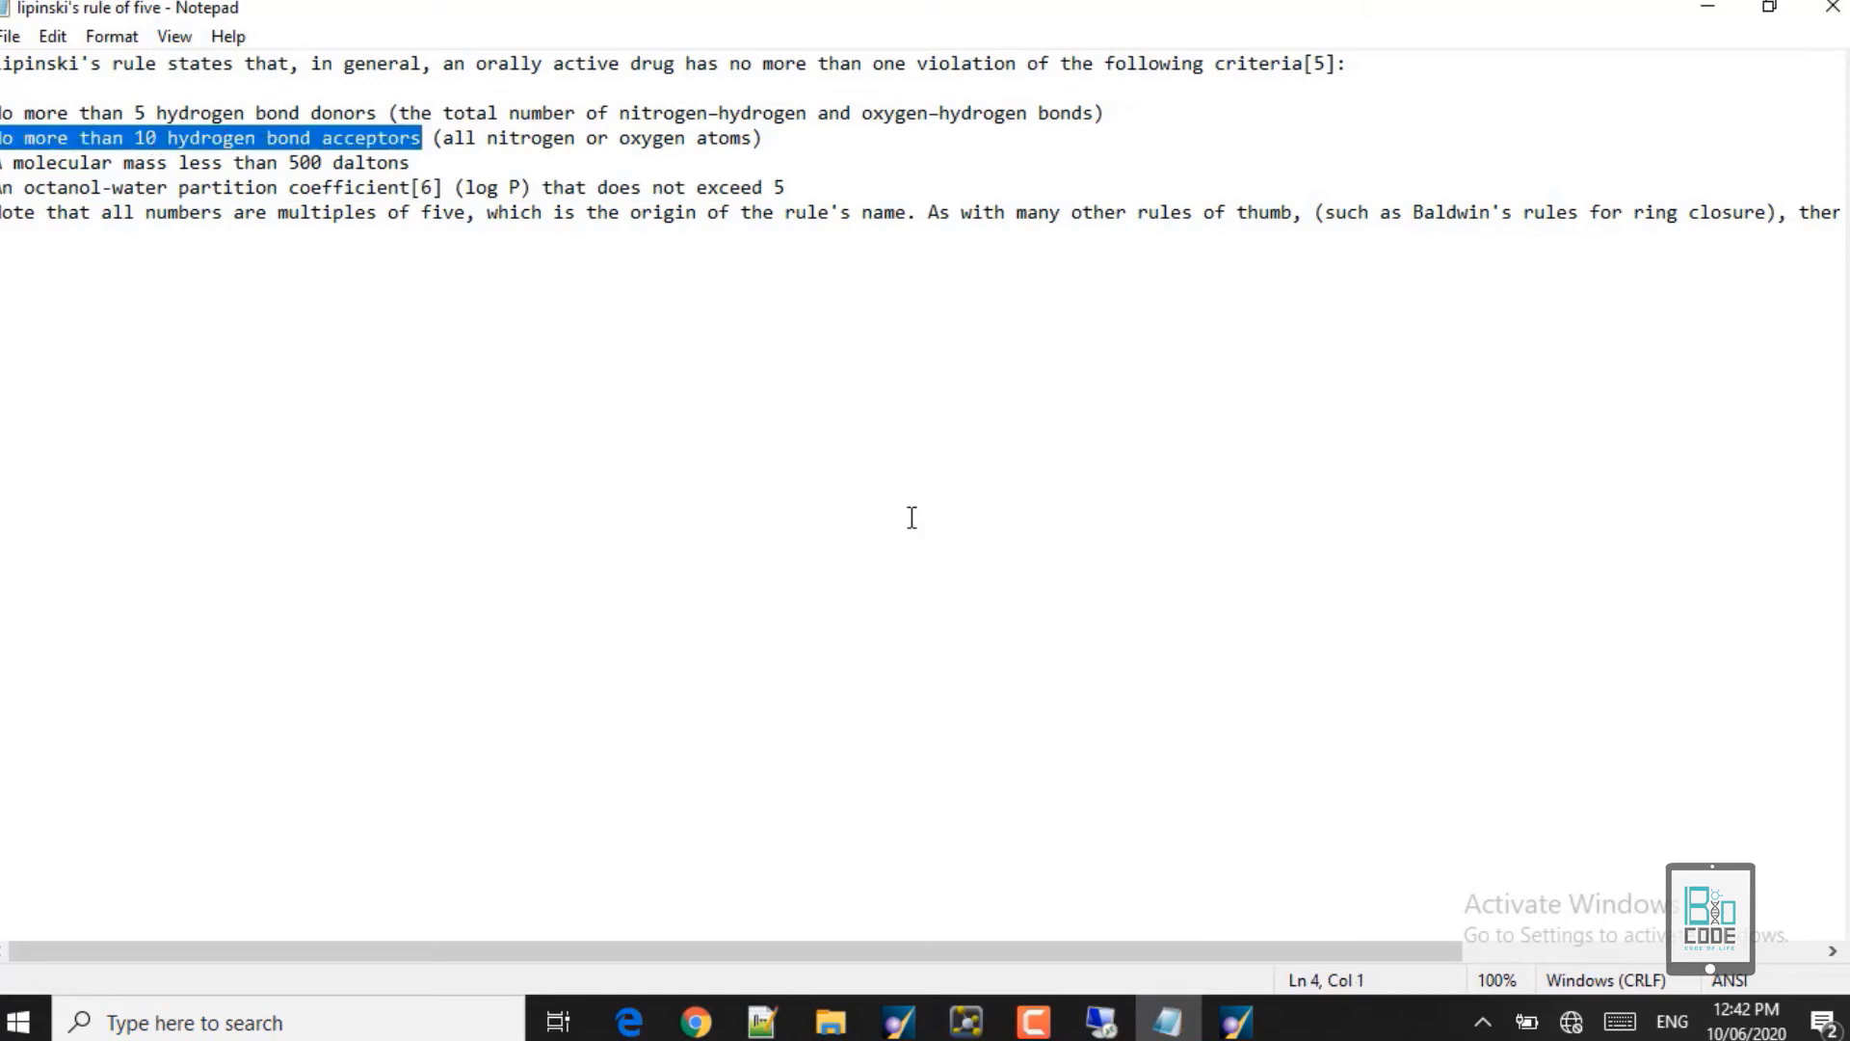
Step: Return to MOE's Database Viewer, restore it to a smaller window and widen it beside the notes so all descriptor columns show
mouse_move(1236, 1021)
click(1299, 957)
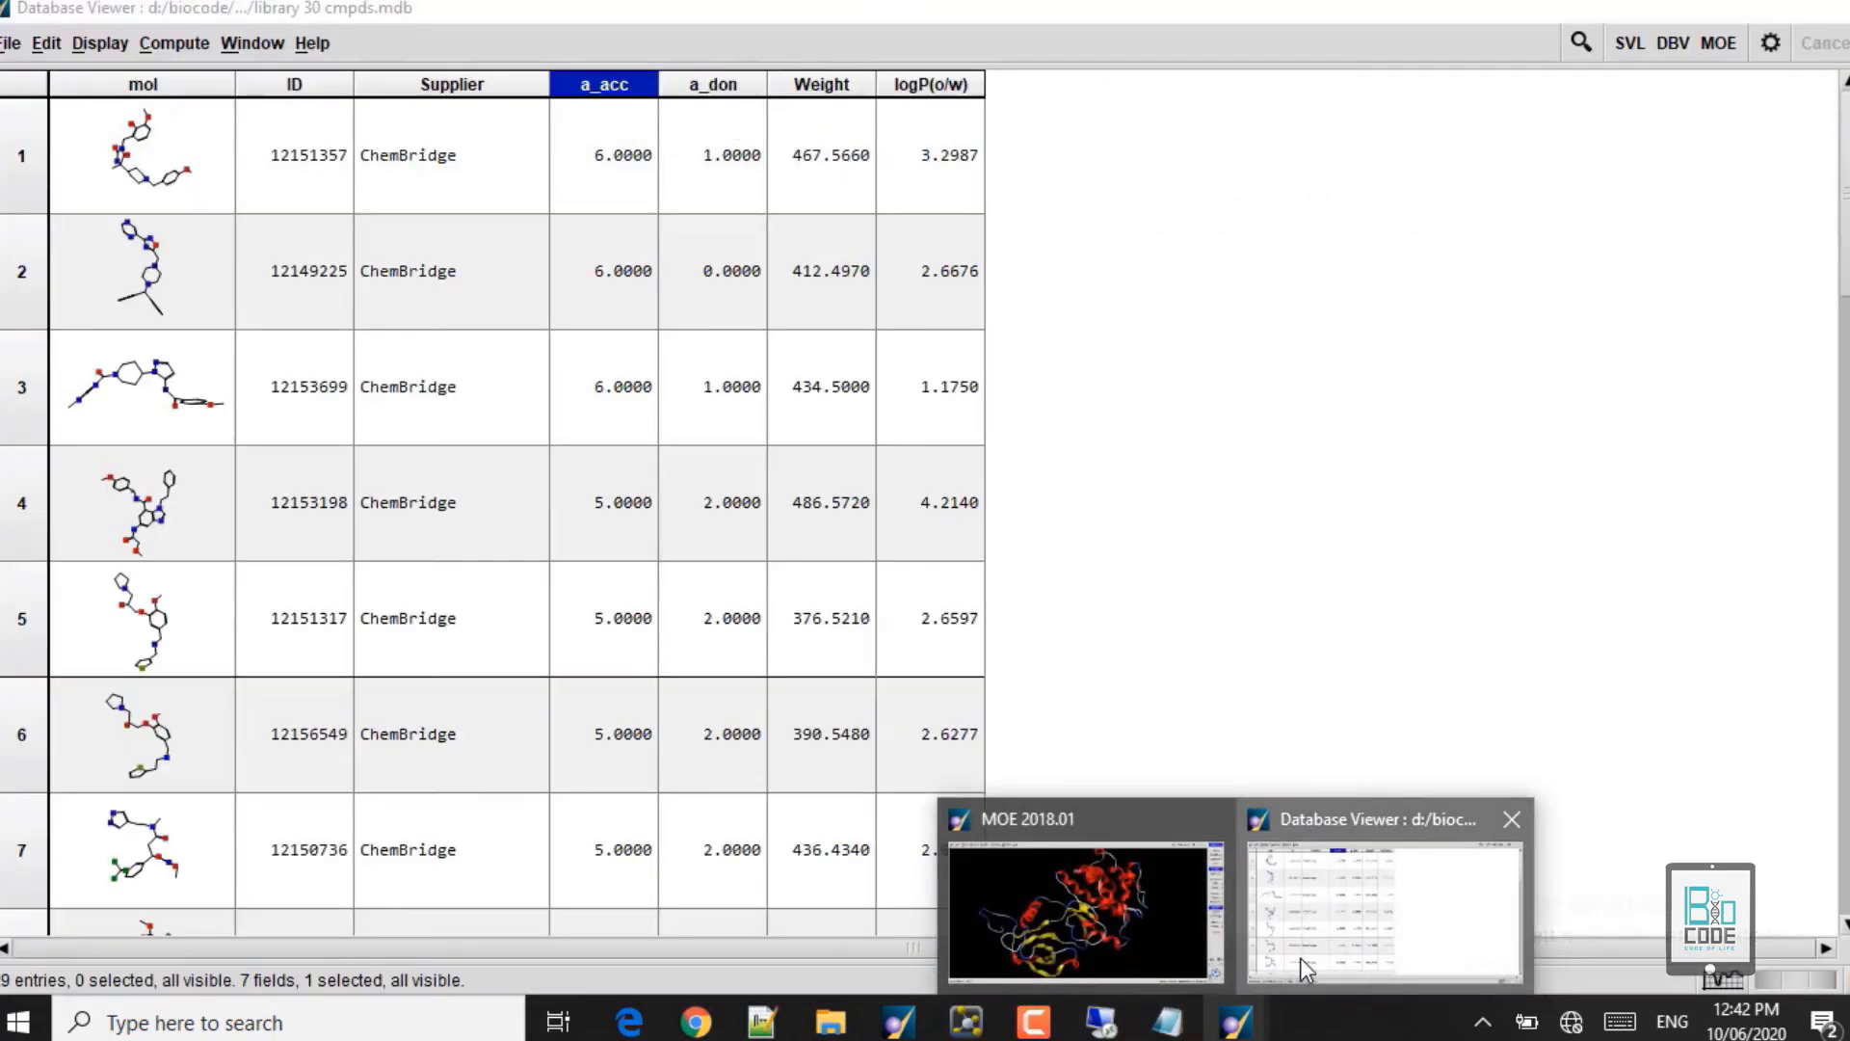
click(1769, 7)
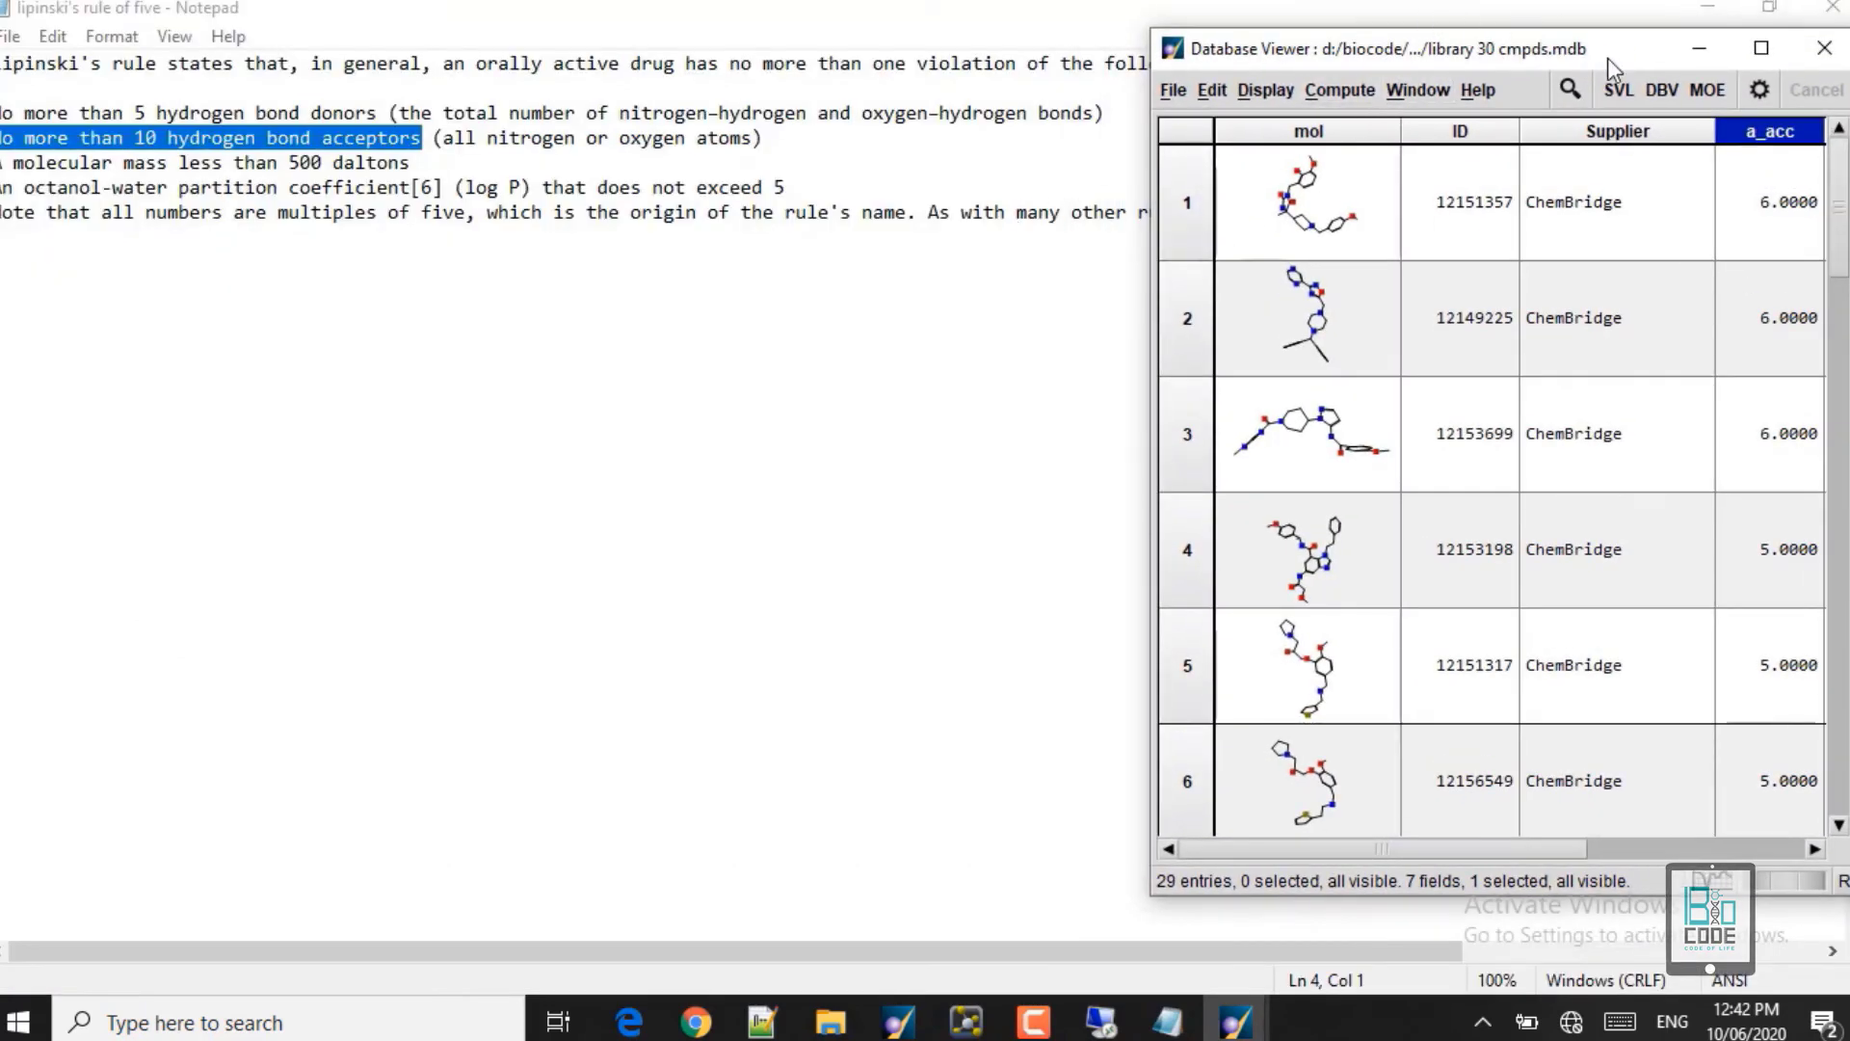
drag(1594, 55, 1284, 23)
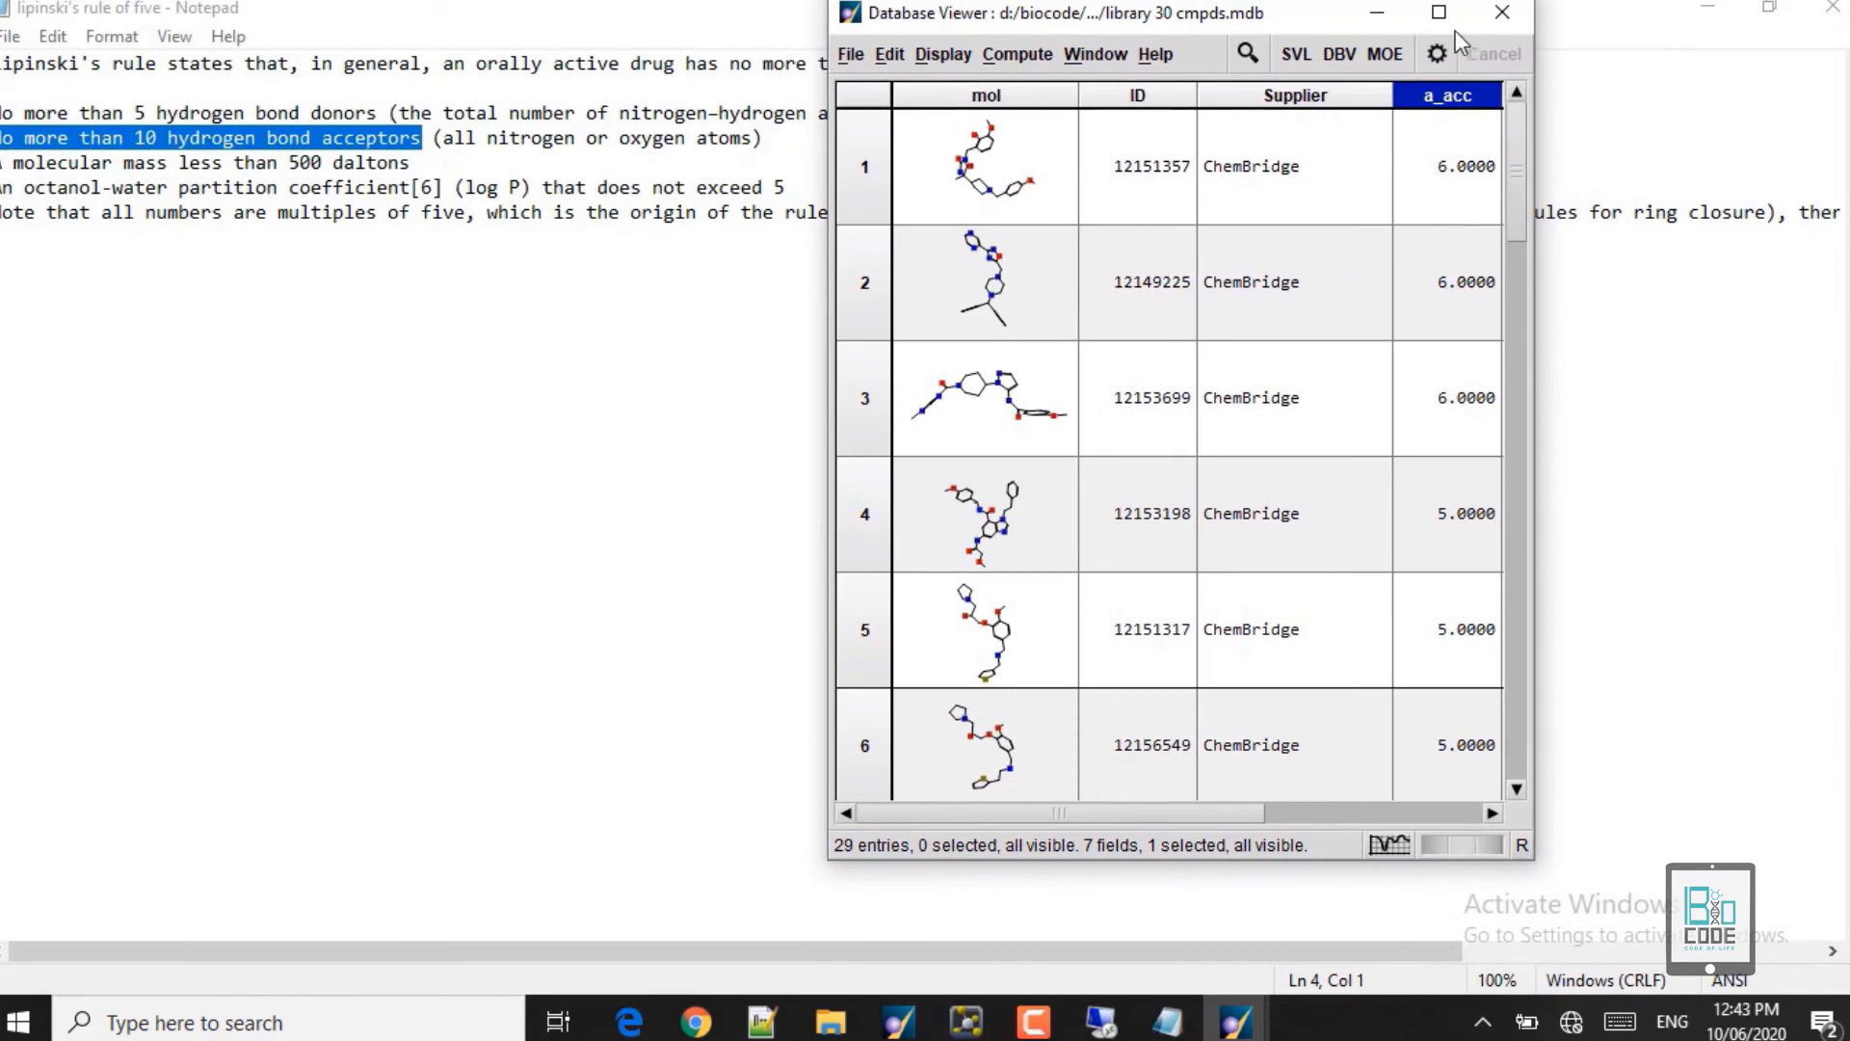
drag(1533, 296, 1849, 296)
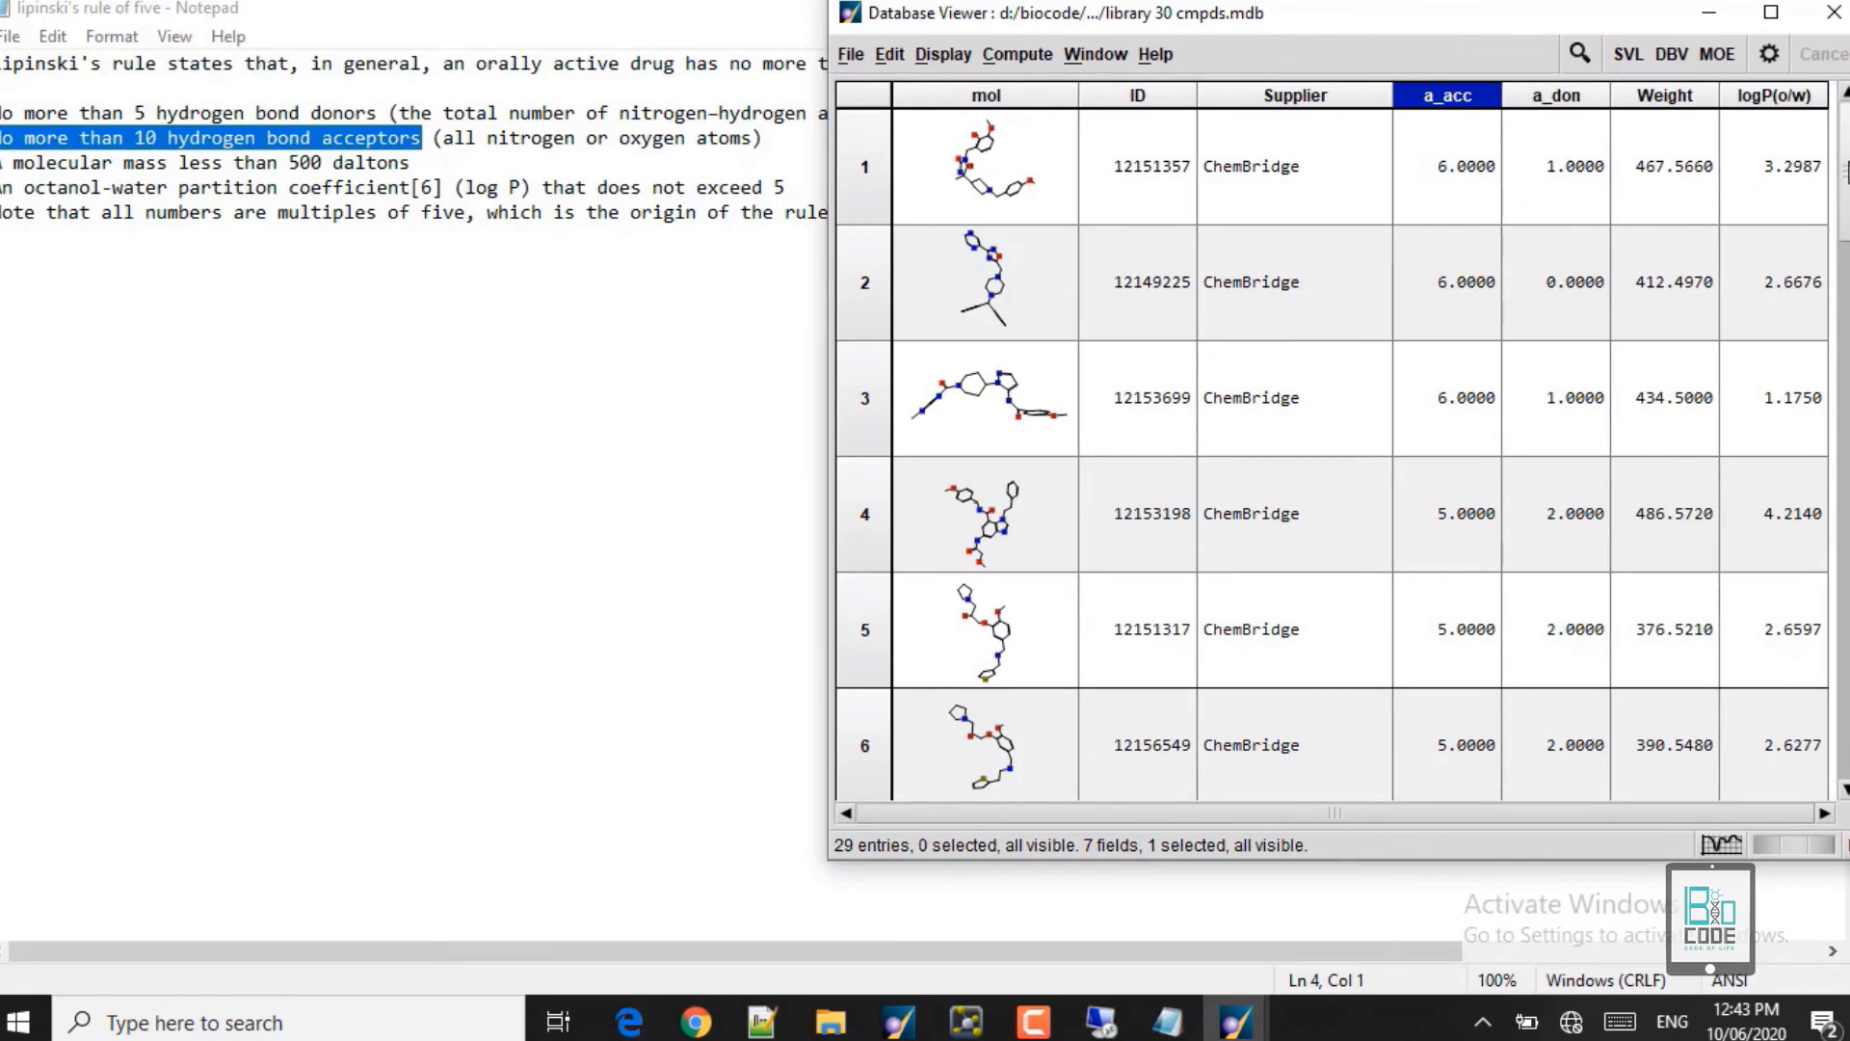
Step: Select entries 1 to 3 of the a_acc-sorted library and look through the commands available for them
mouse_move(1846, 172)
mouse_down()
mouse_move(1846, 735)
mouse_move(1846, 192)
mouse_up()
click(863, 174)
shift+click(863, 281)
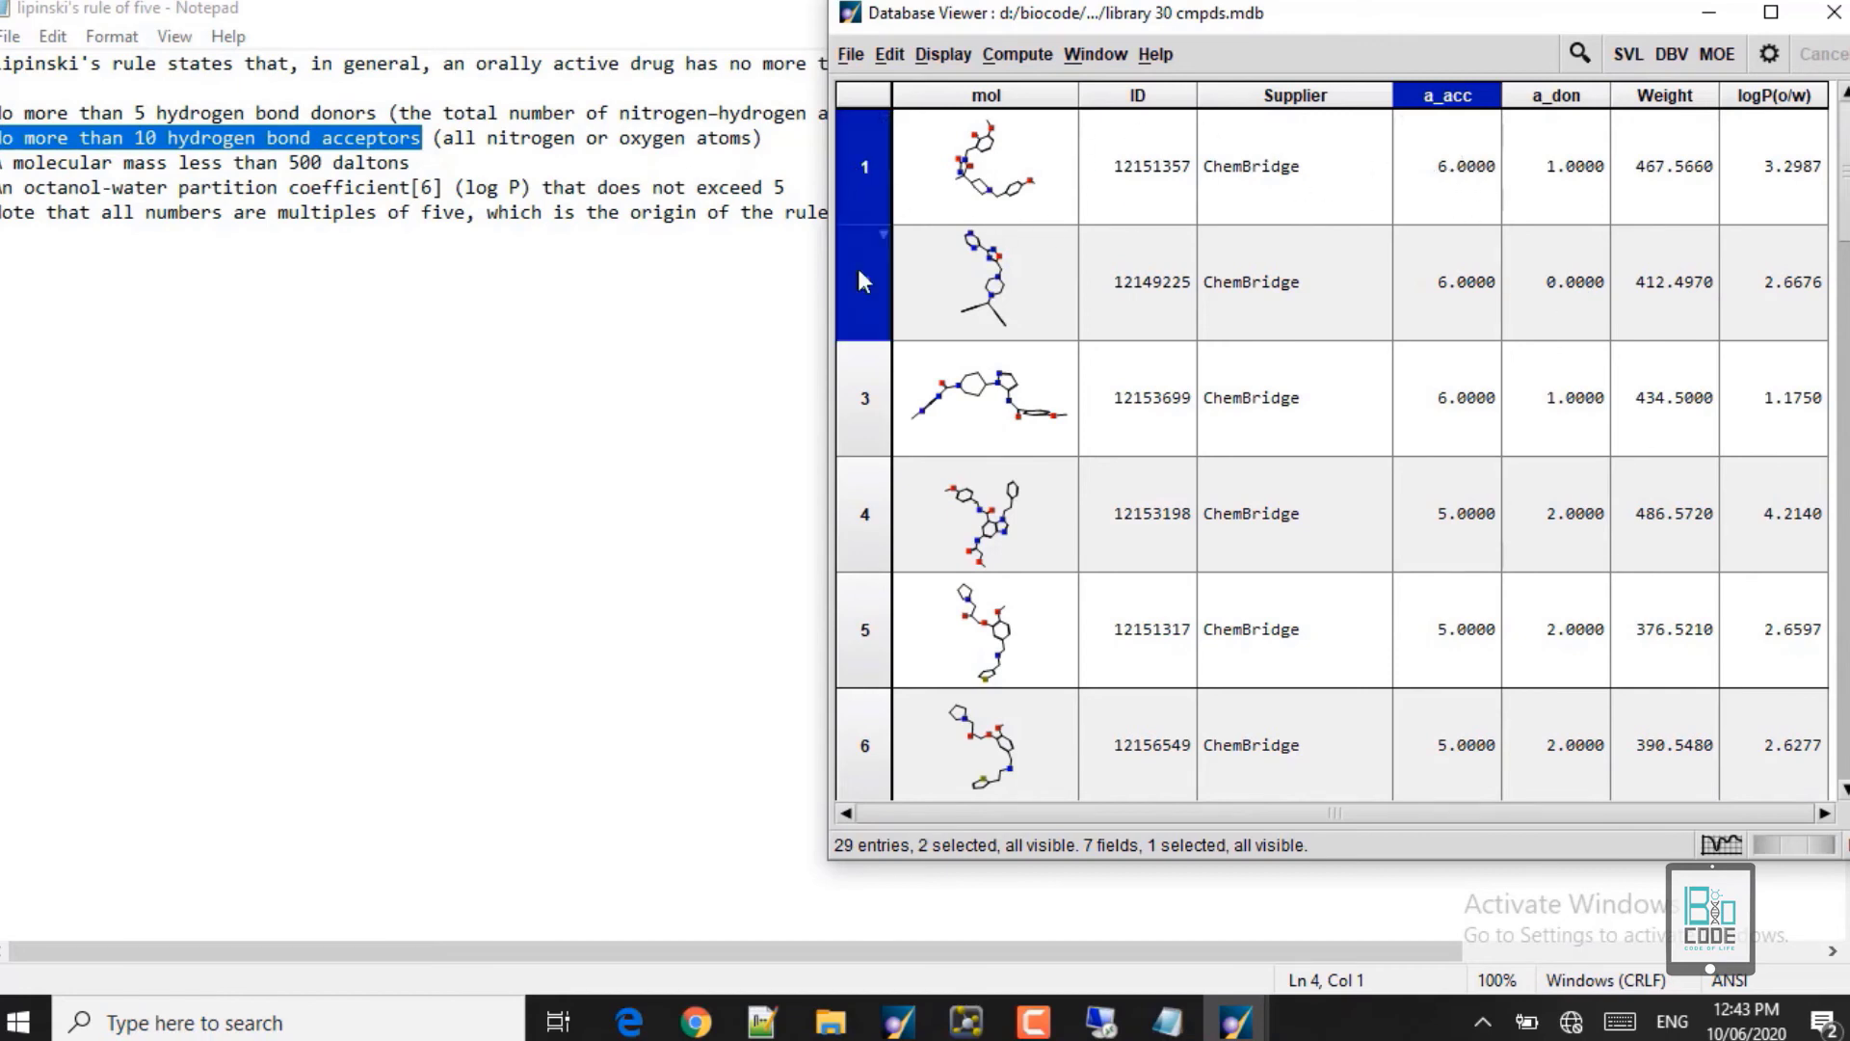
shift+click(865, 403)
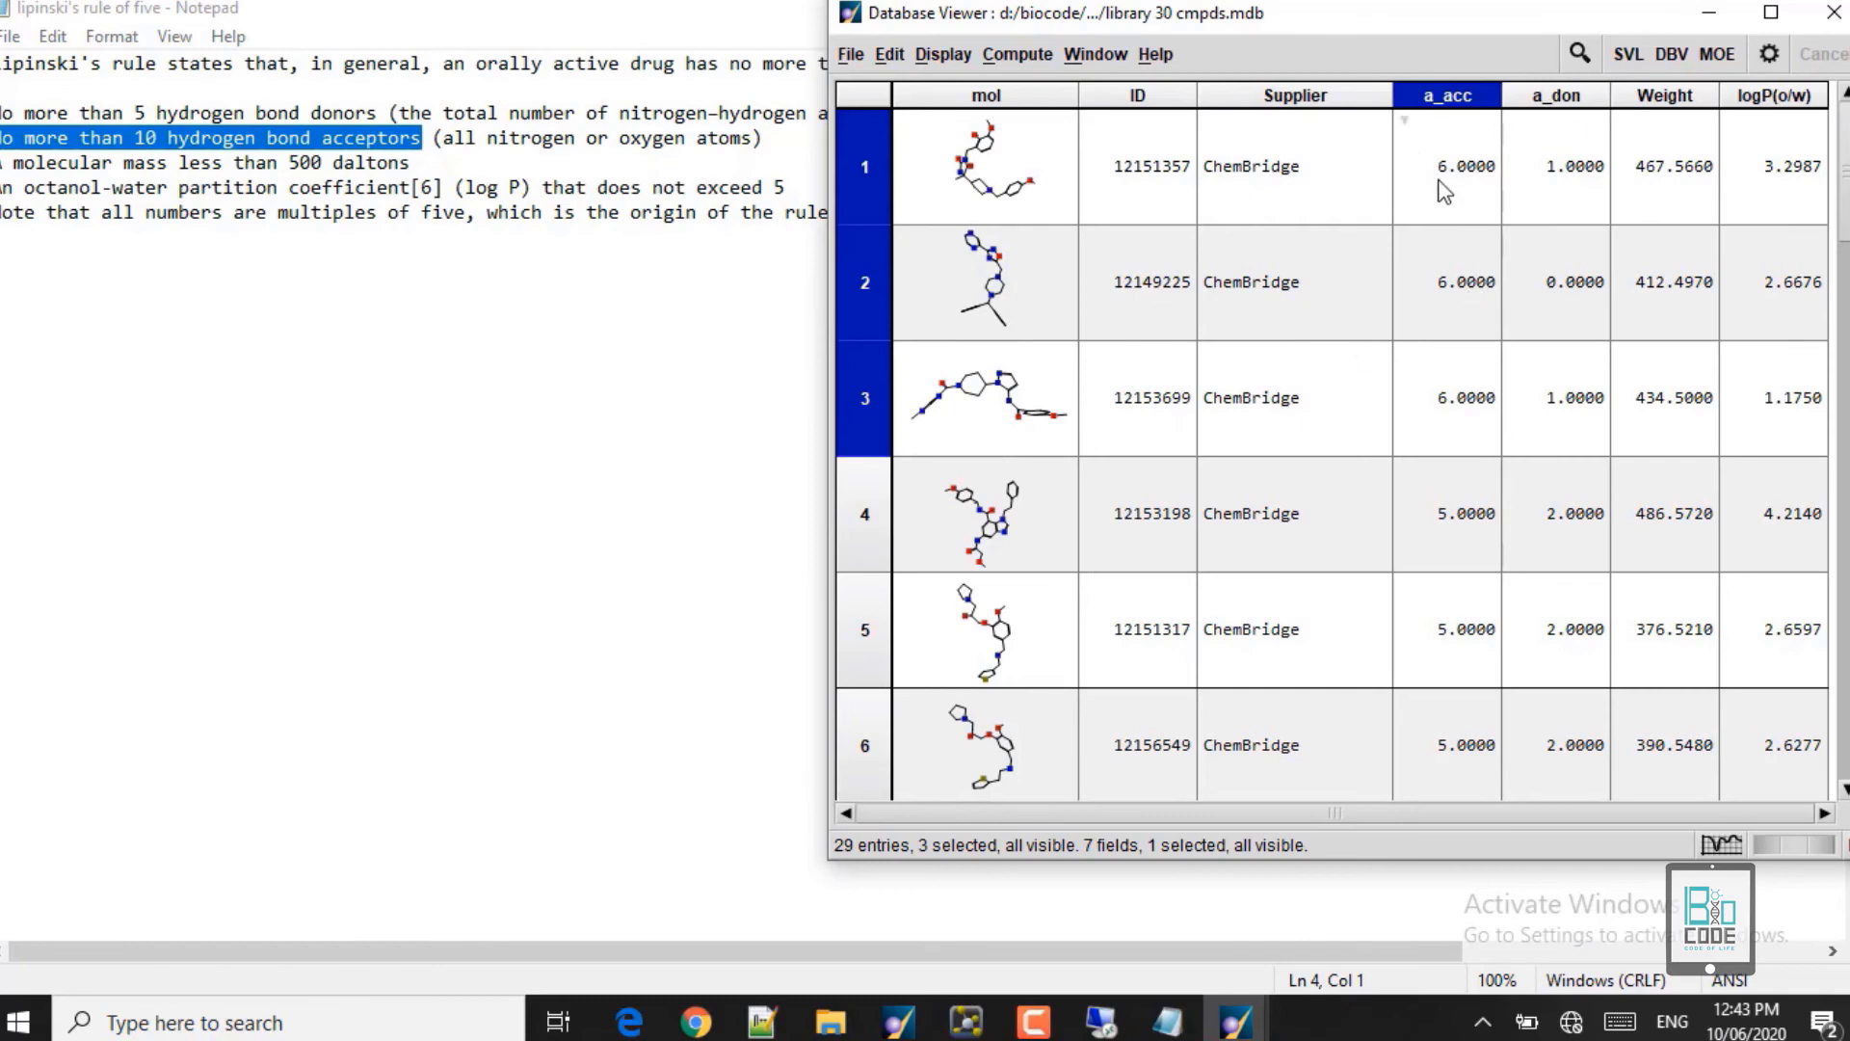
click(850, 55)
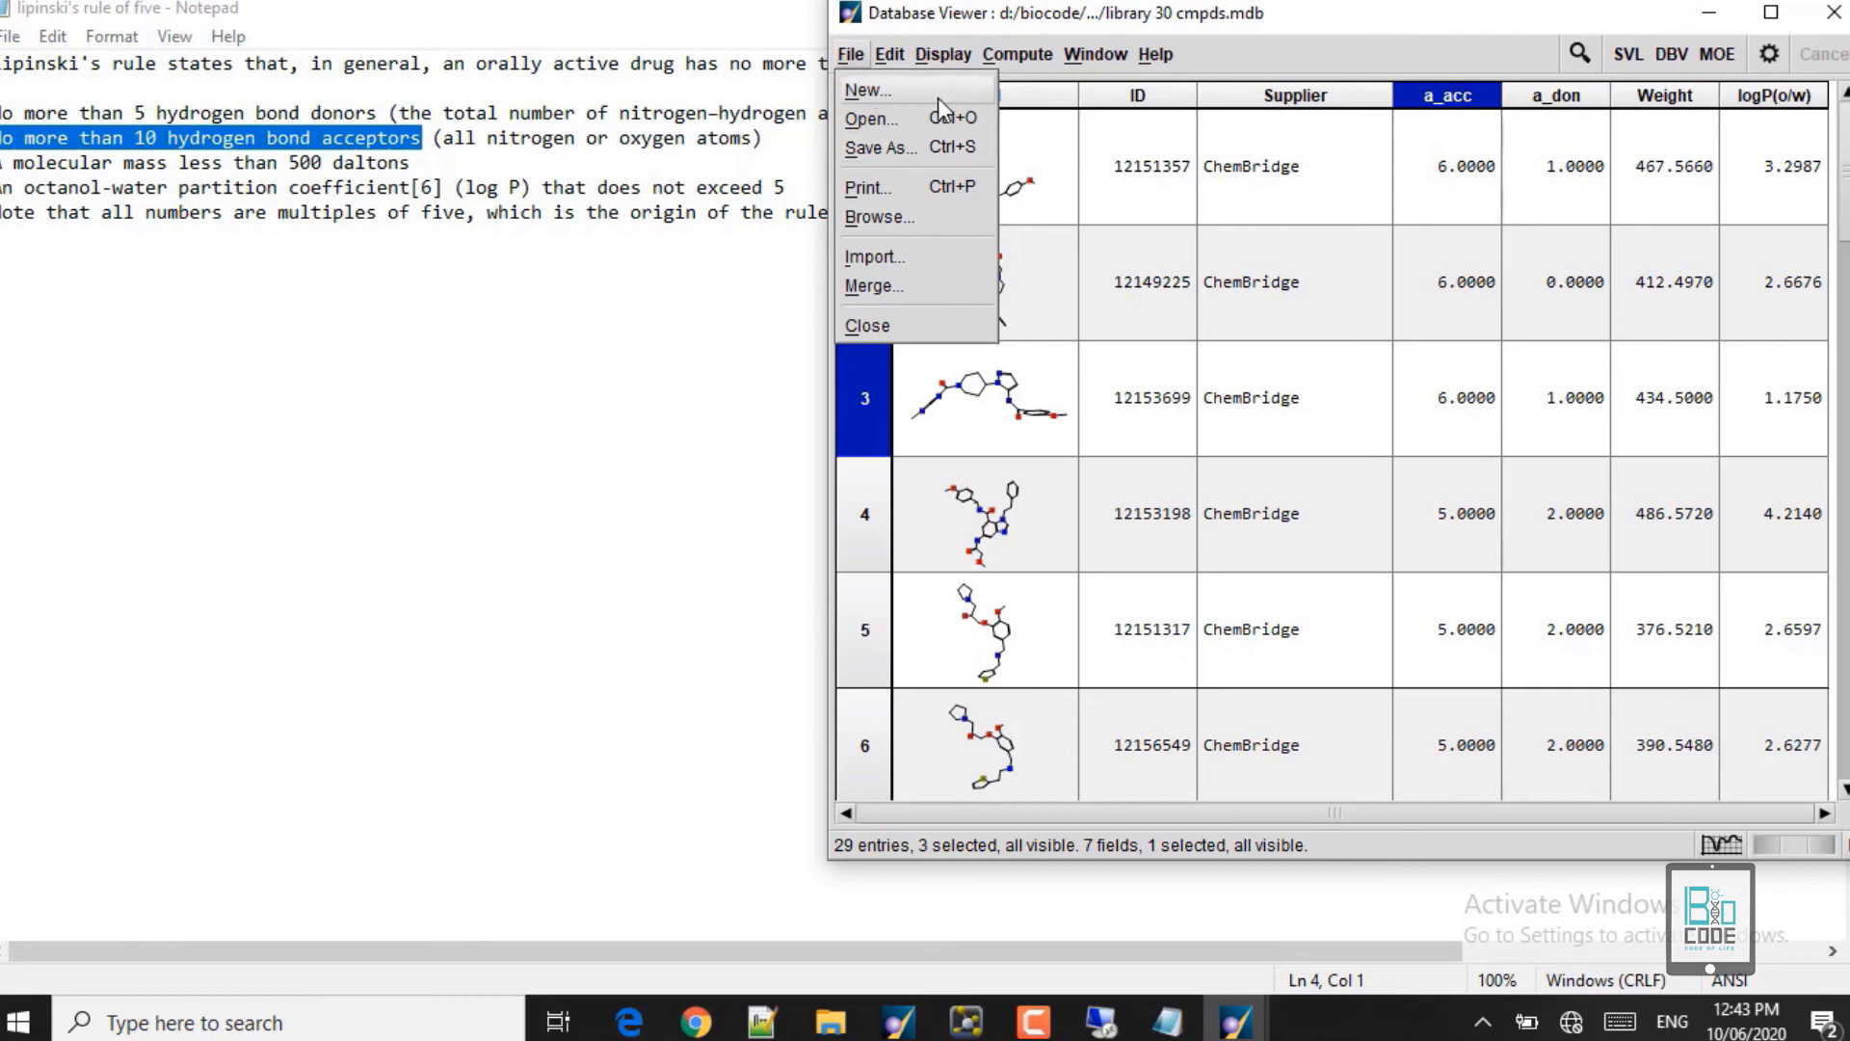
click(861, 395)
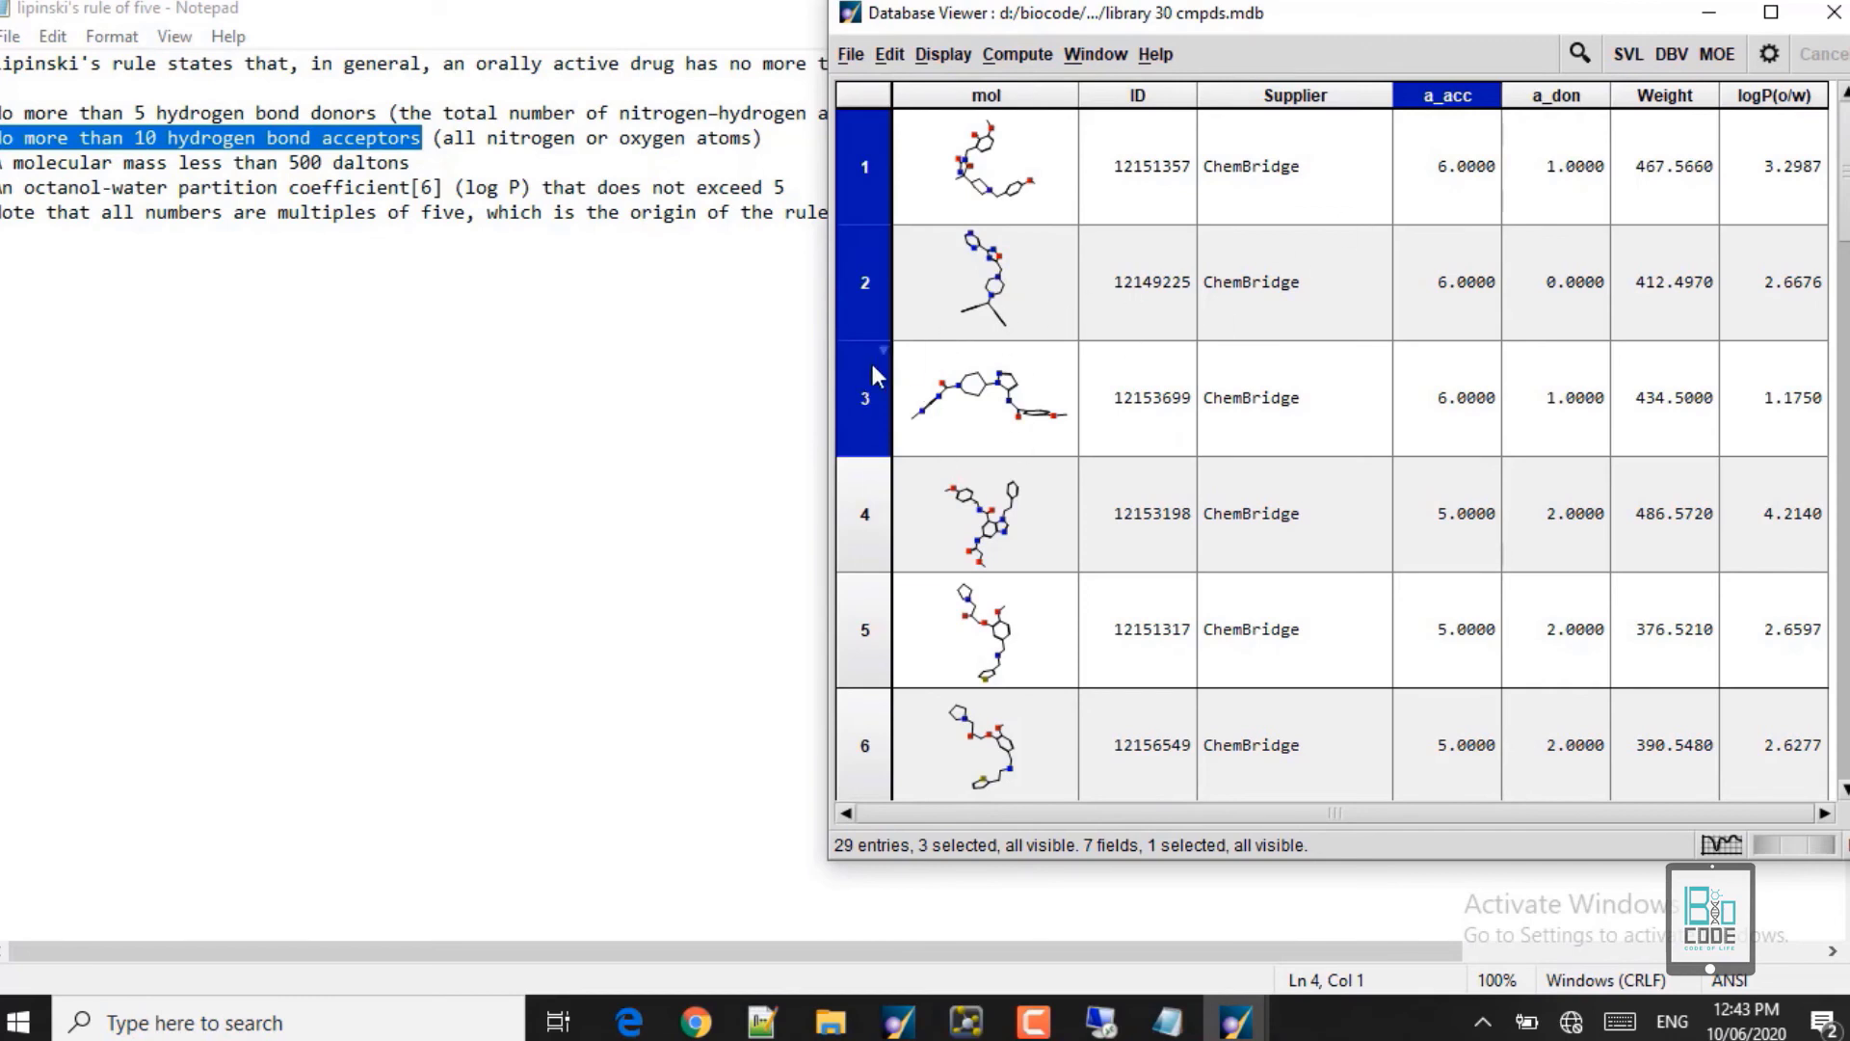
right_click(872, 366)
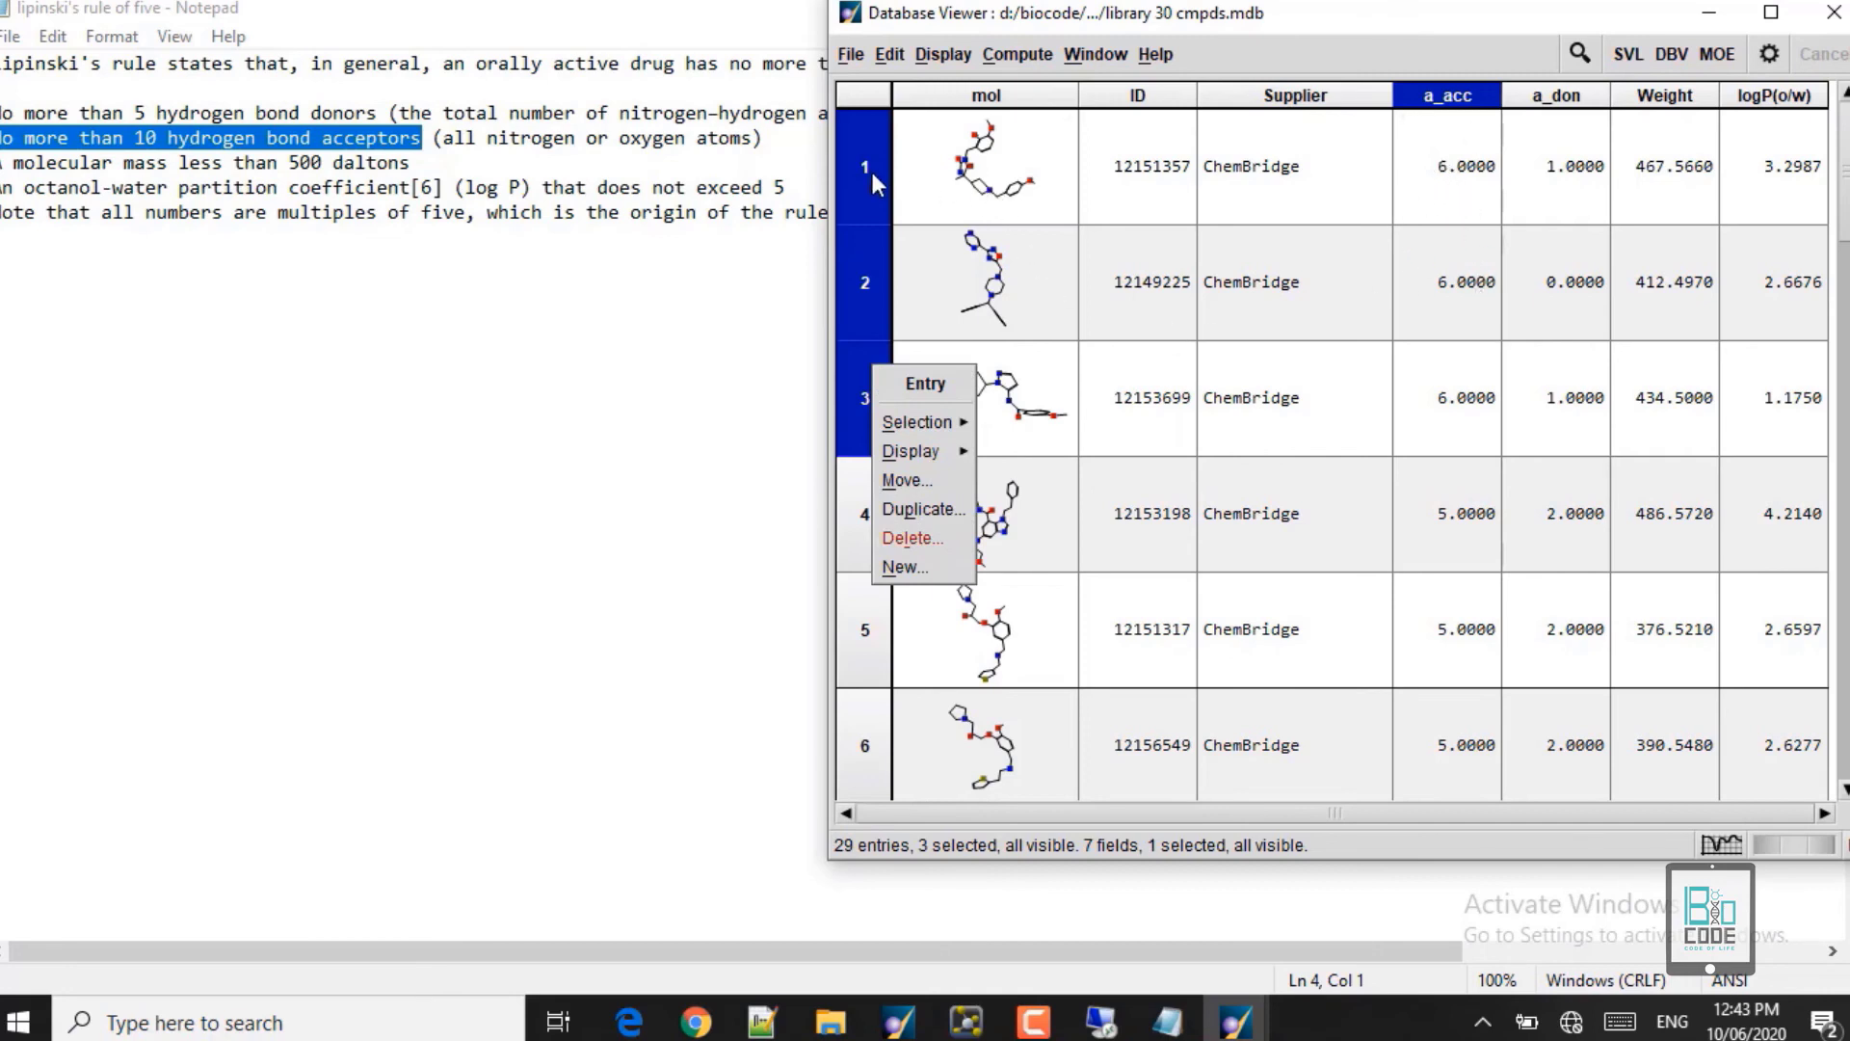
key(Escape)
Step: Sort all library entries in descending order by the a_don field
click(1522, 98)
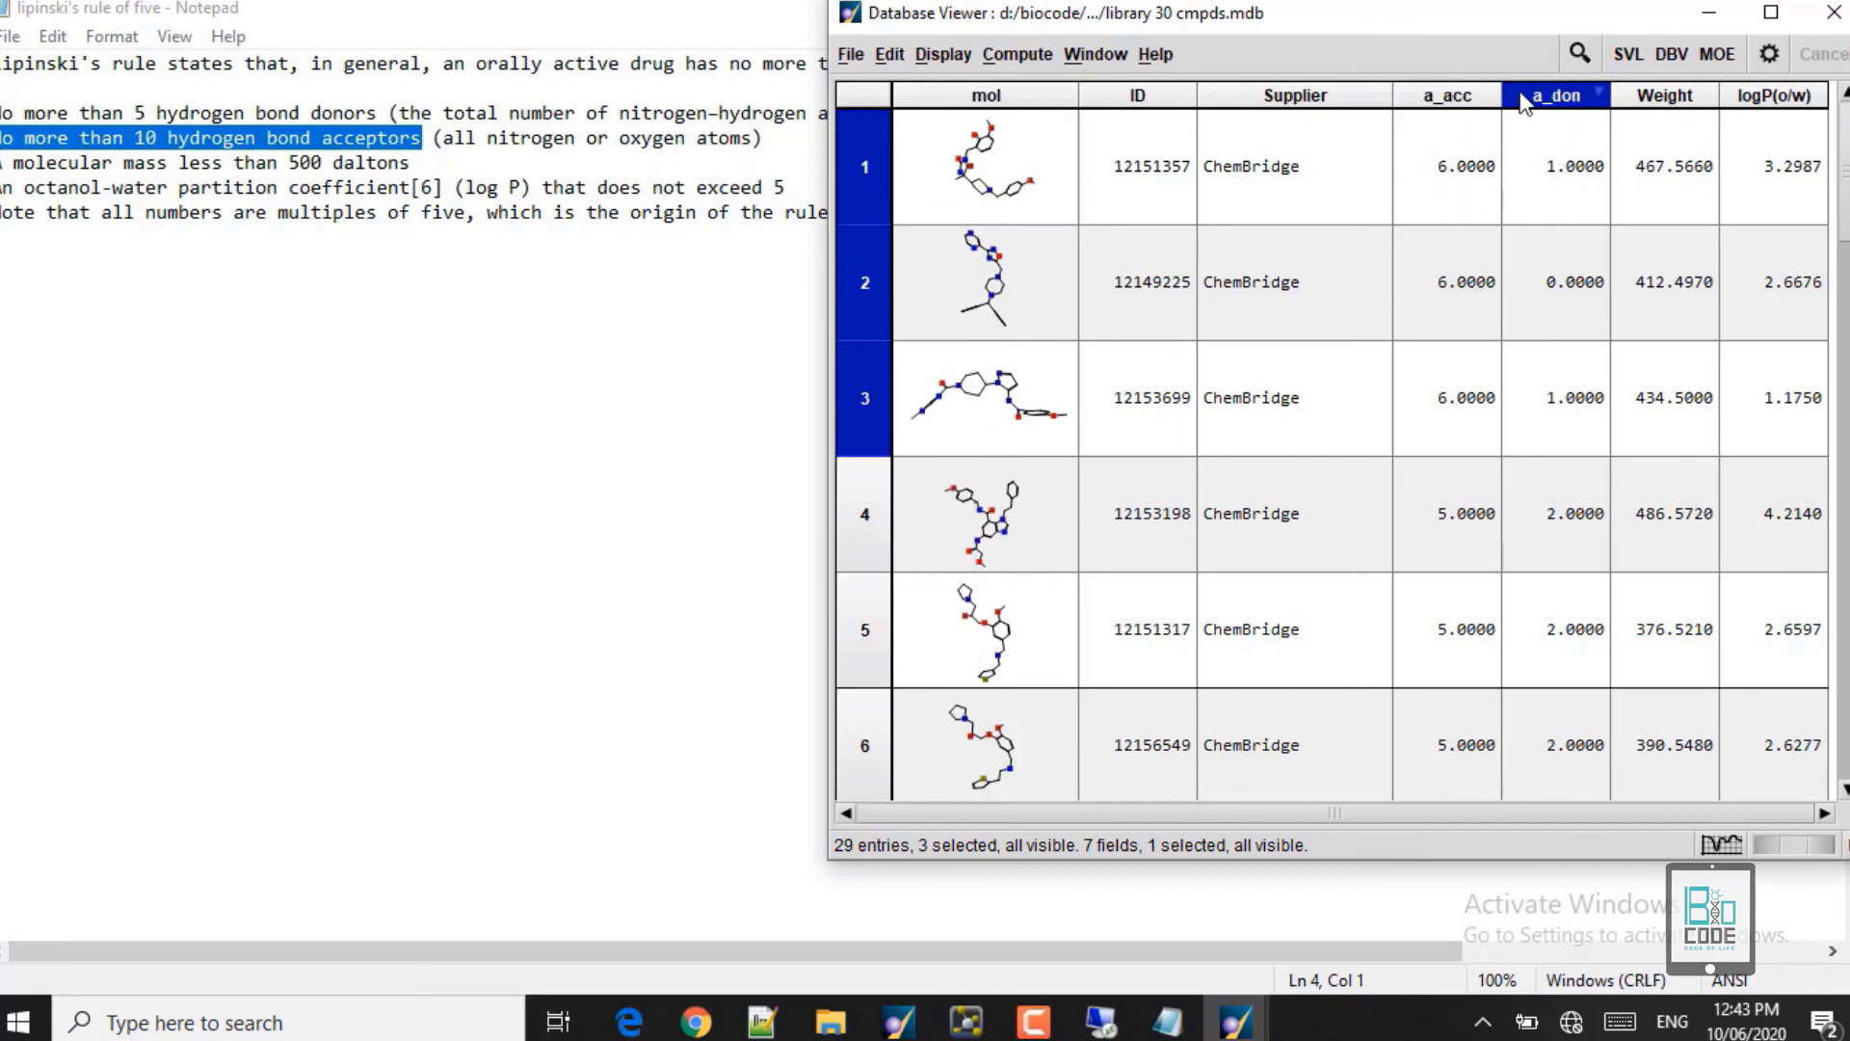
right_click(1522, 99)
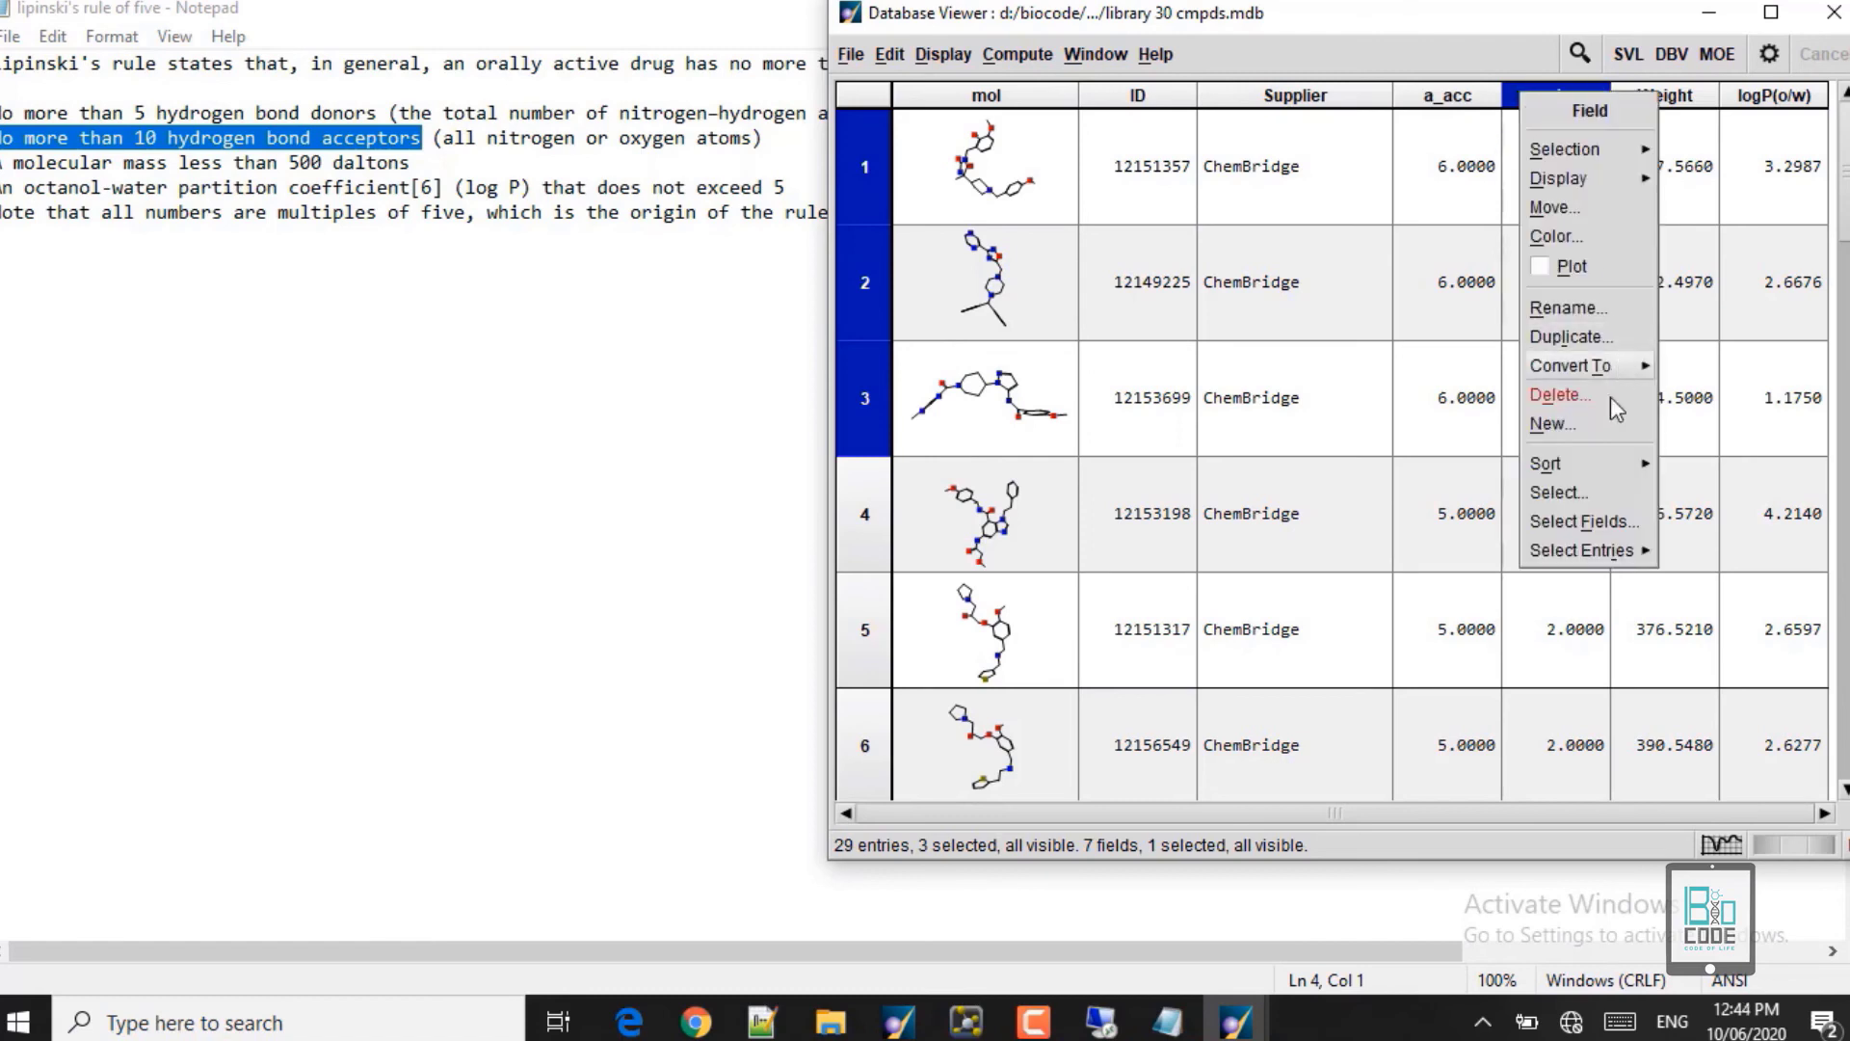
mouse_move(1615, 458)
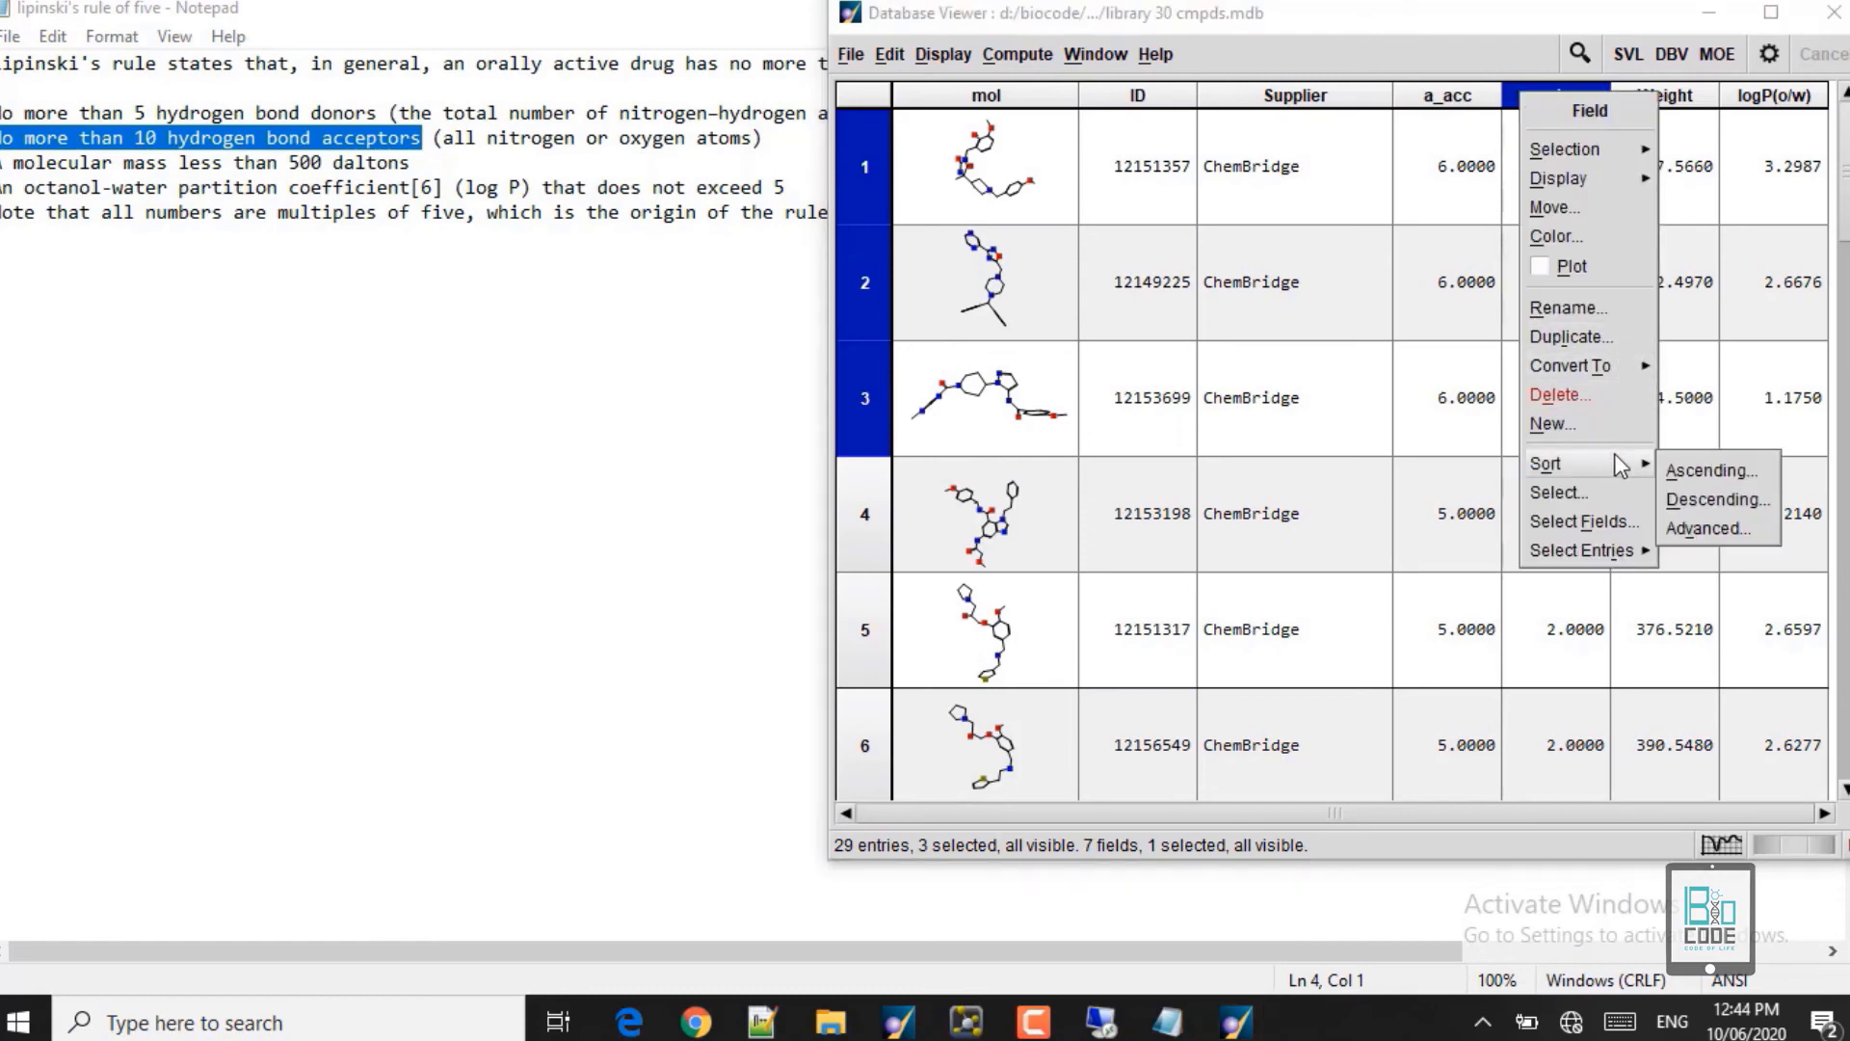
click(1690, 493)
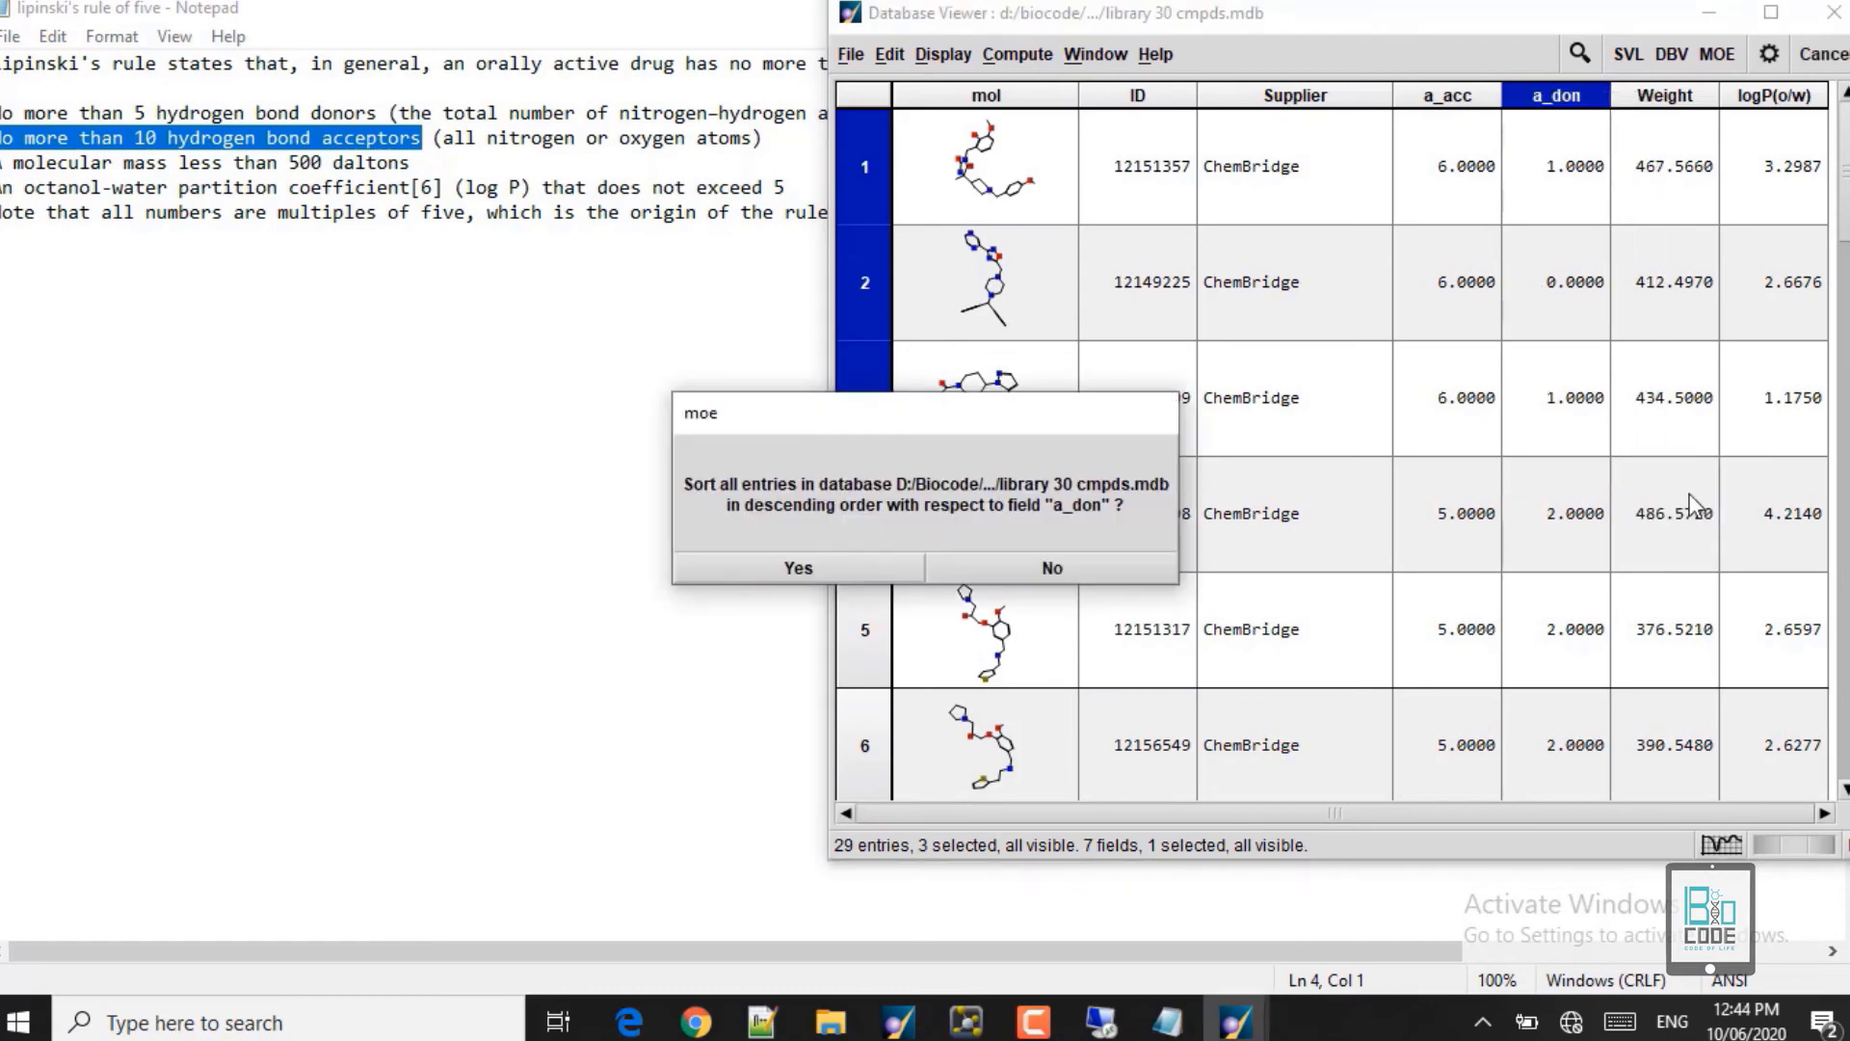
click(842, 564)
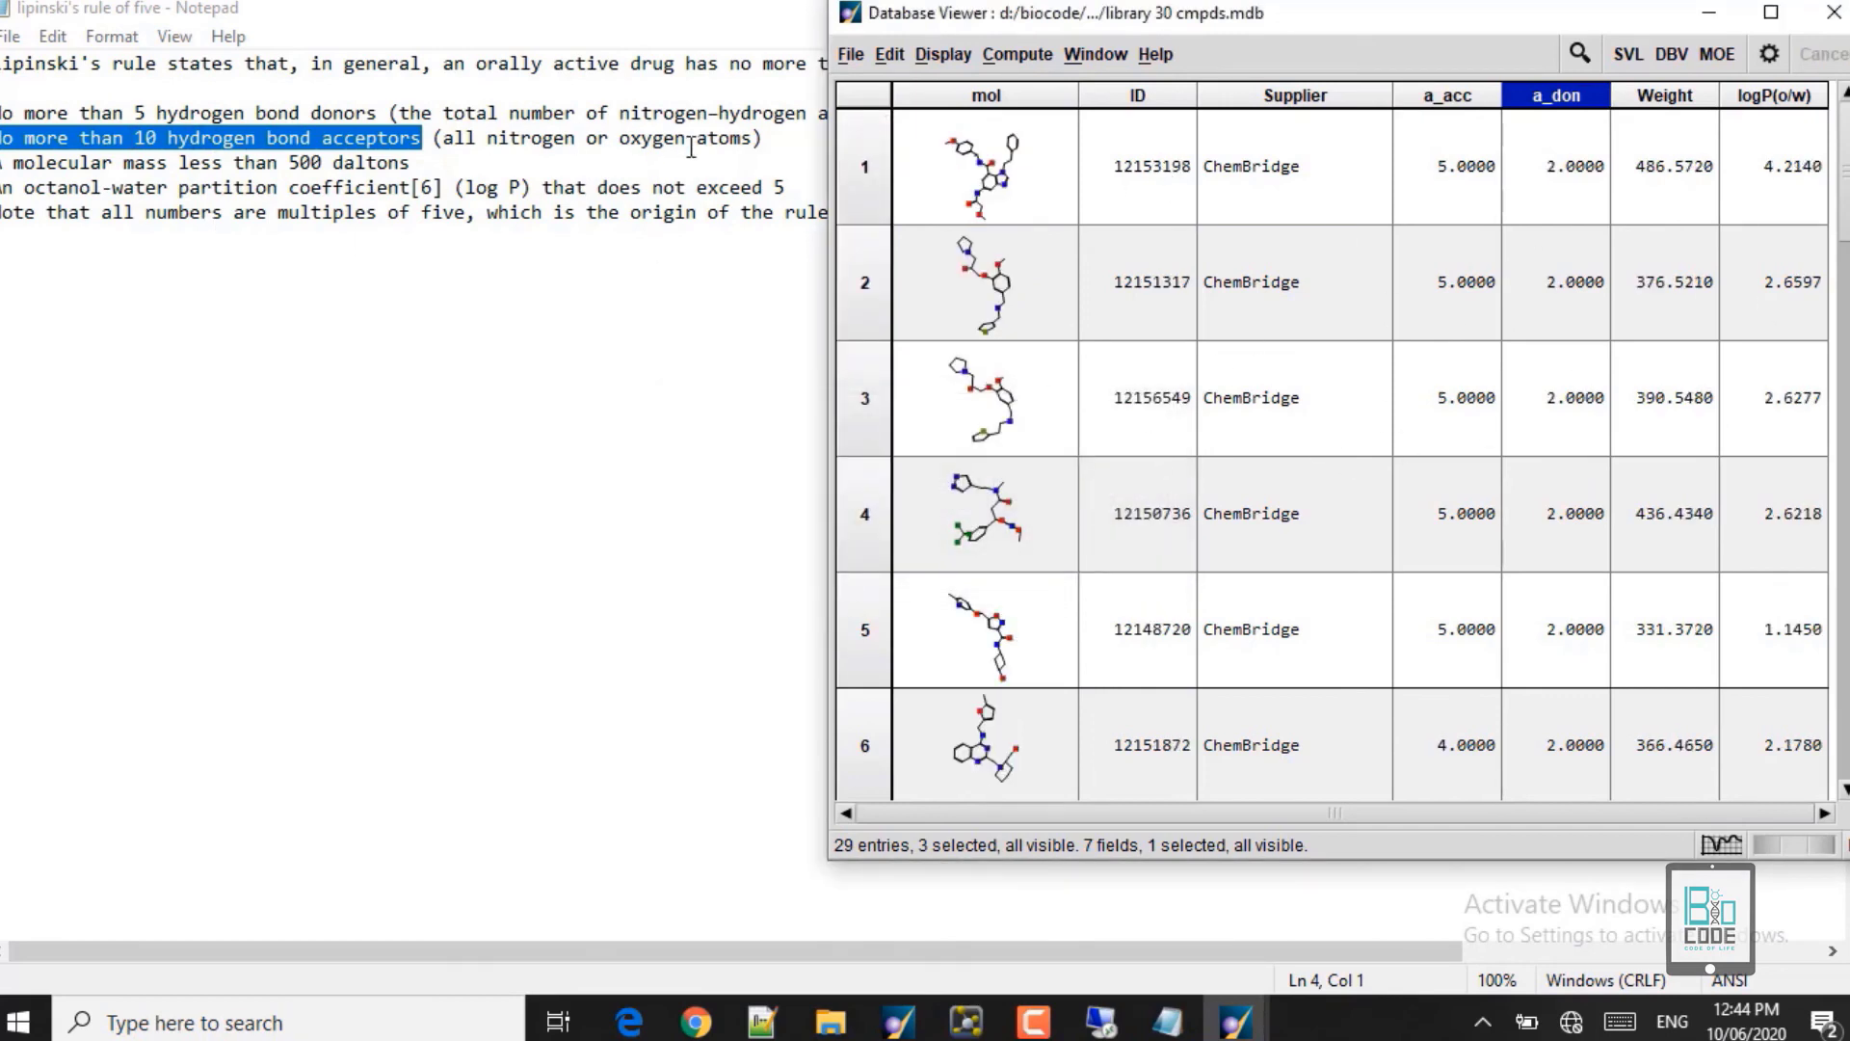
Step: Highlight "No more than 5 hydrogen bond donors" in the Notepad notes and check the library's a_don column against it
click(382, 113)
drag(378, 112, 1, 112)
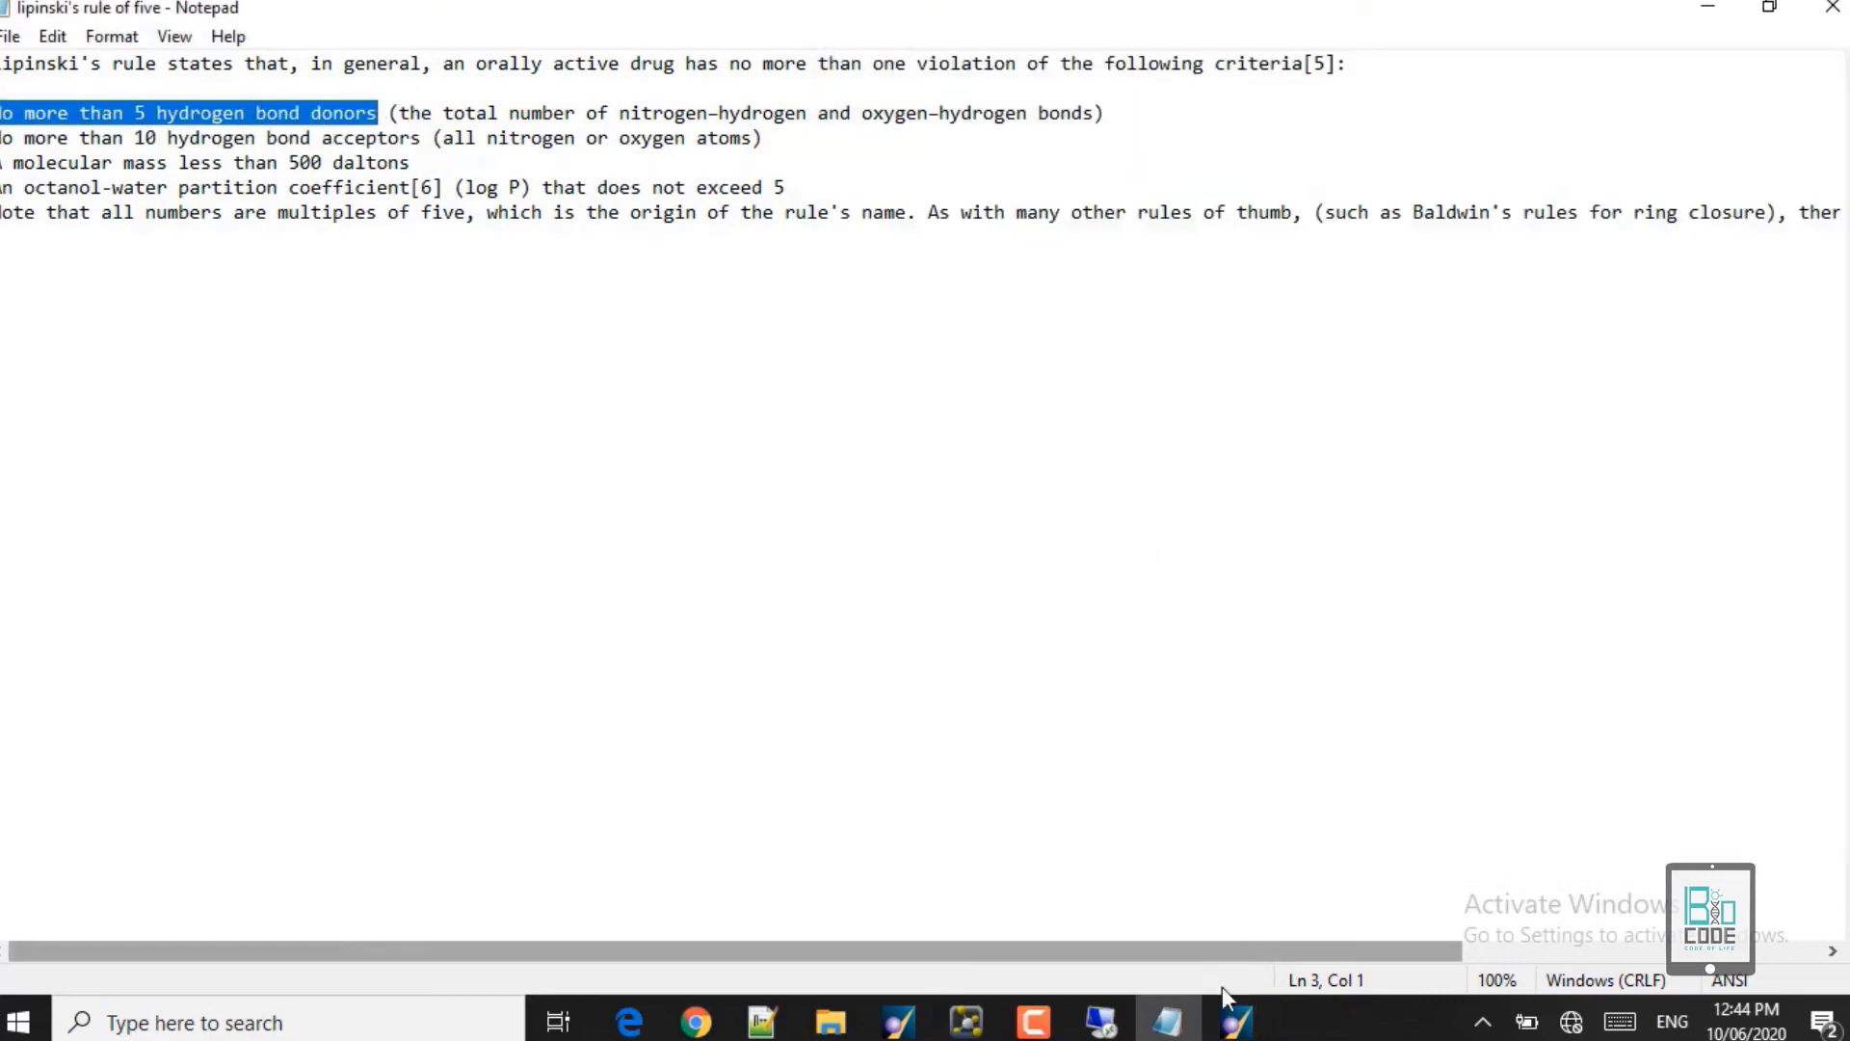
mouse_move(1236, 1021)
click(1332, 957)
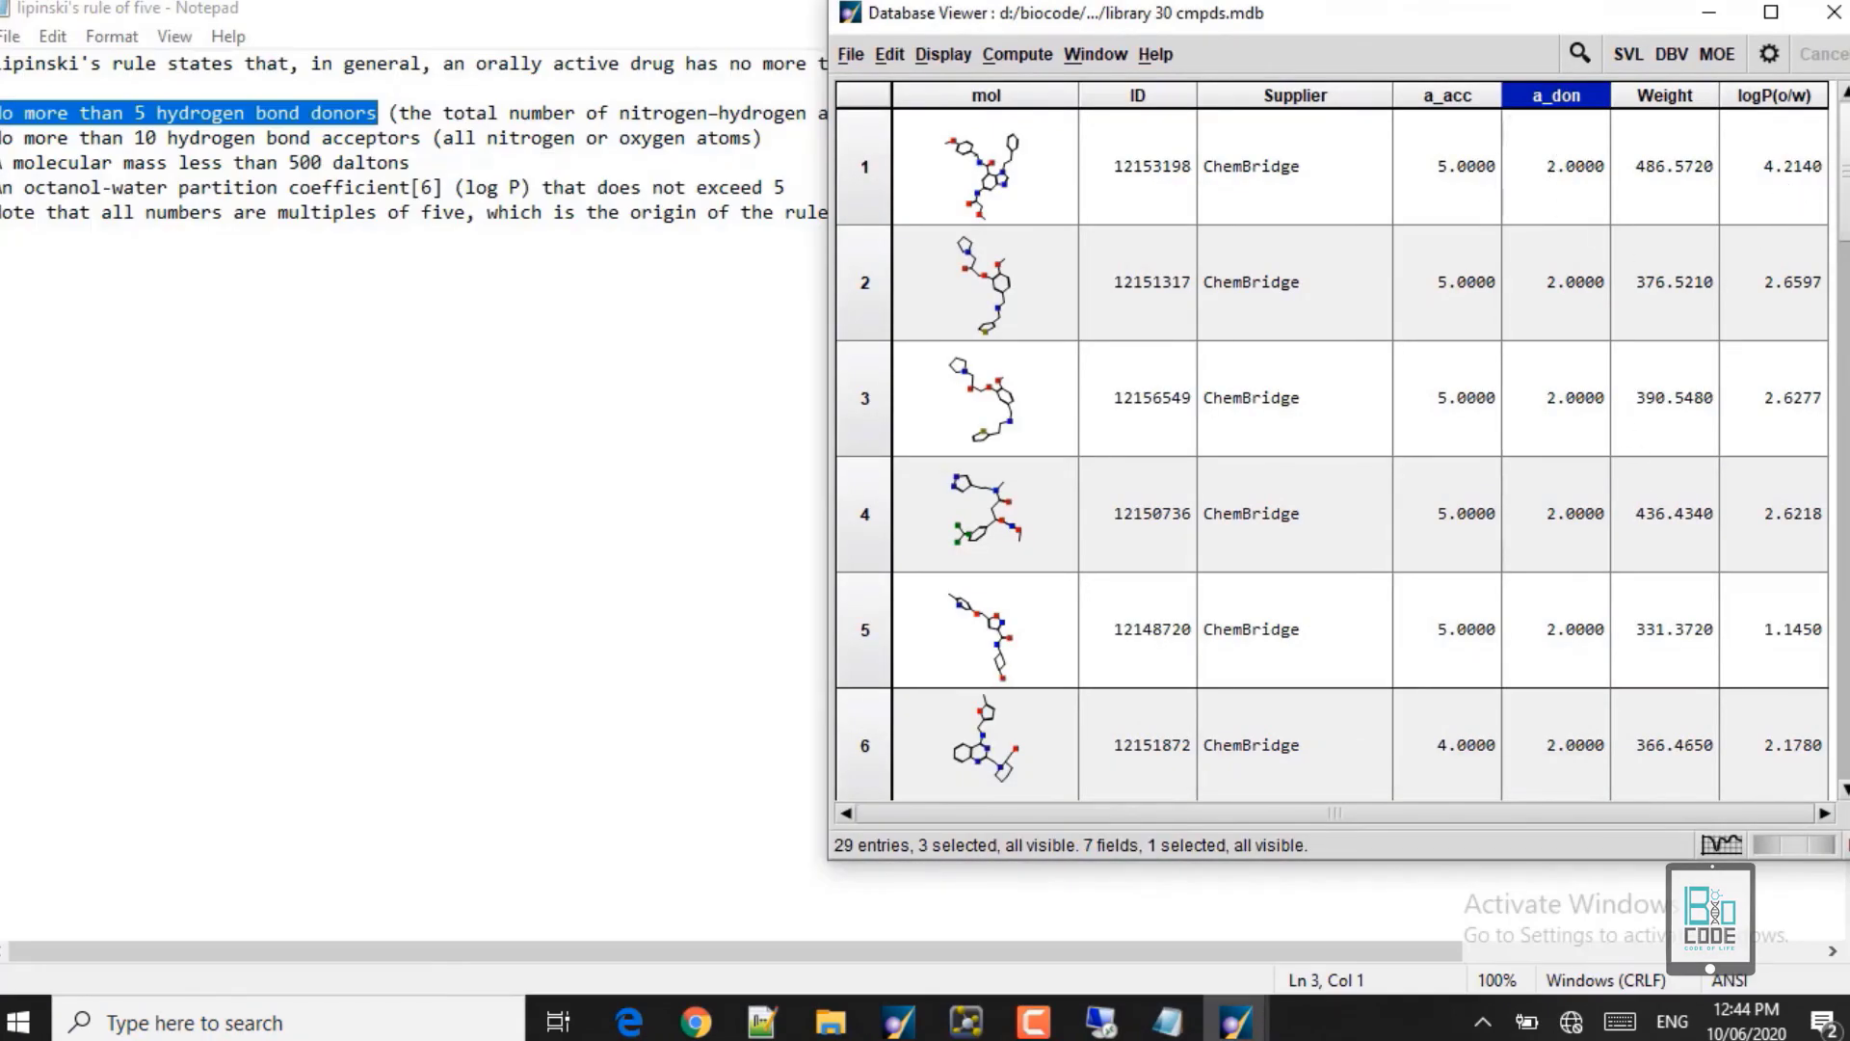
scroll(1332, 453, down, 8)
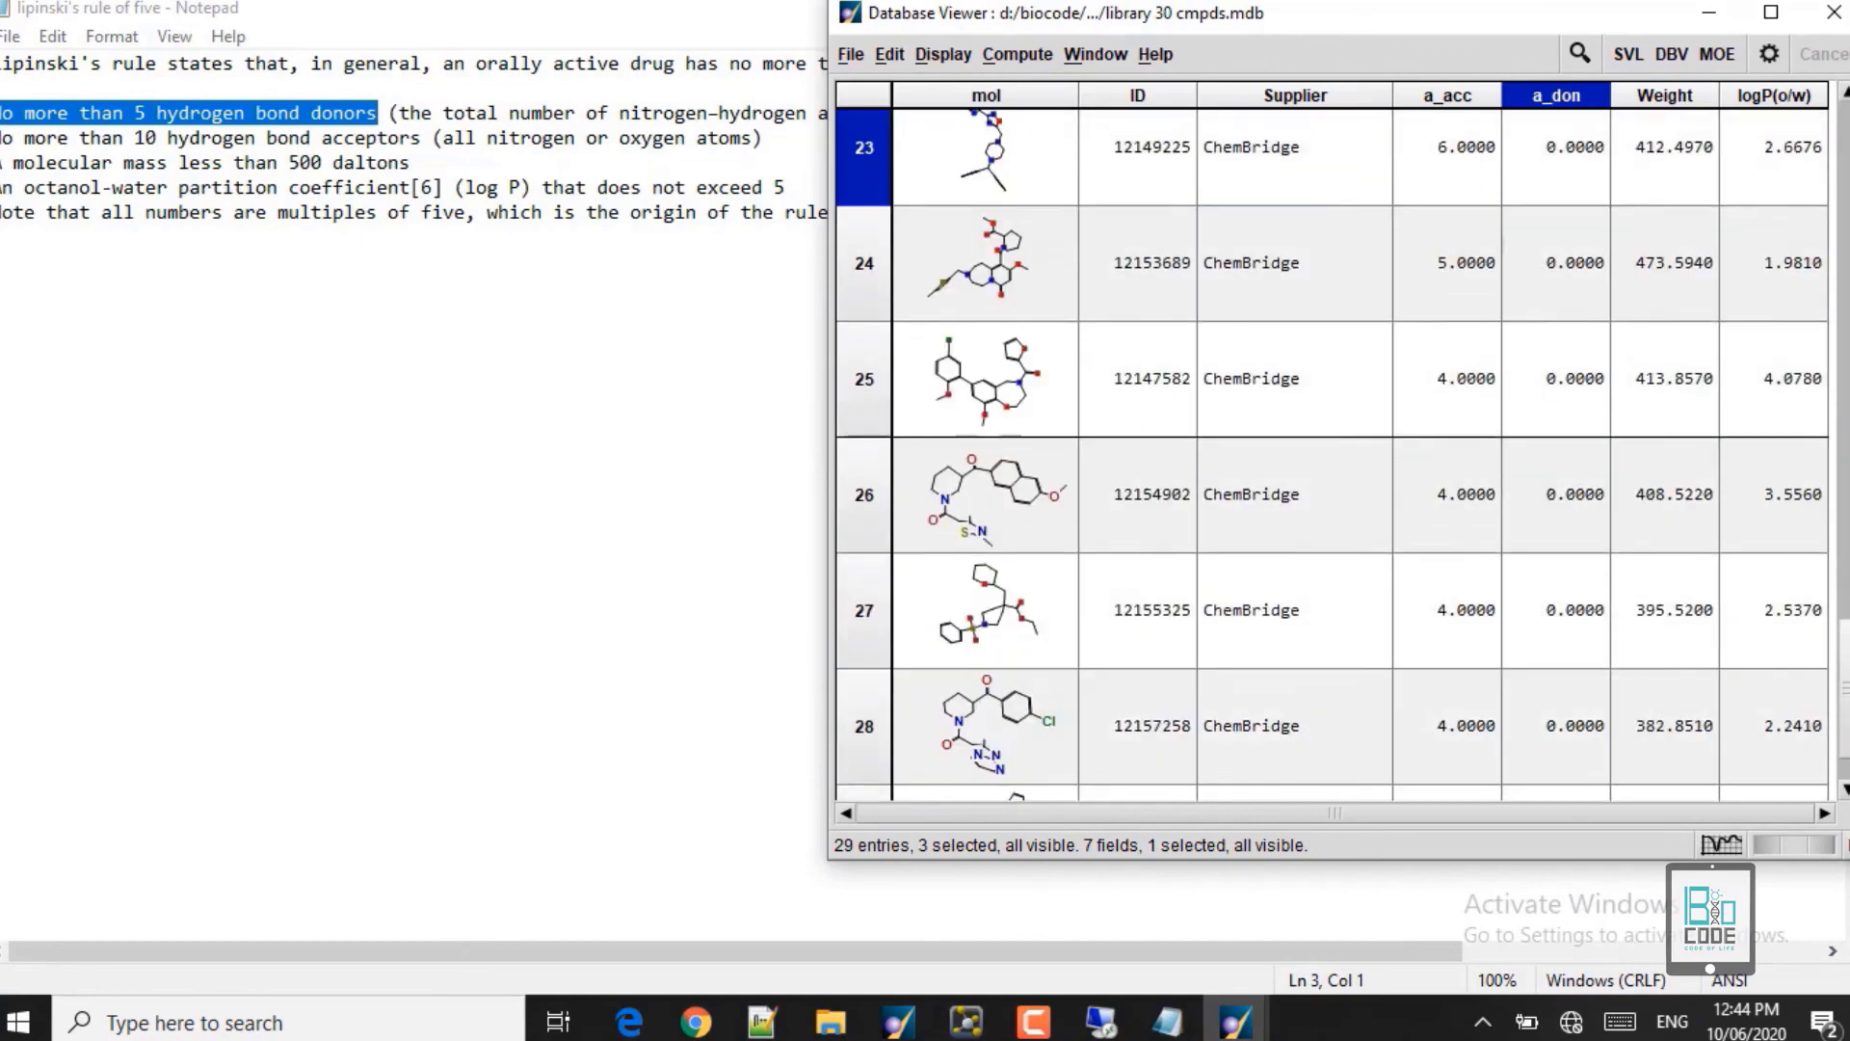
scroll(1332, 453, up, 8)
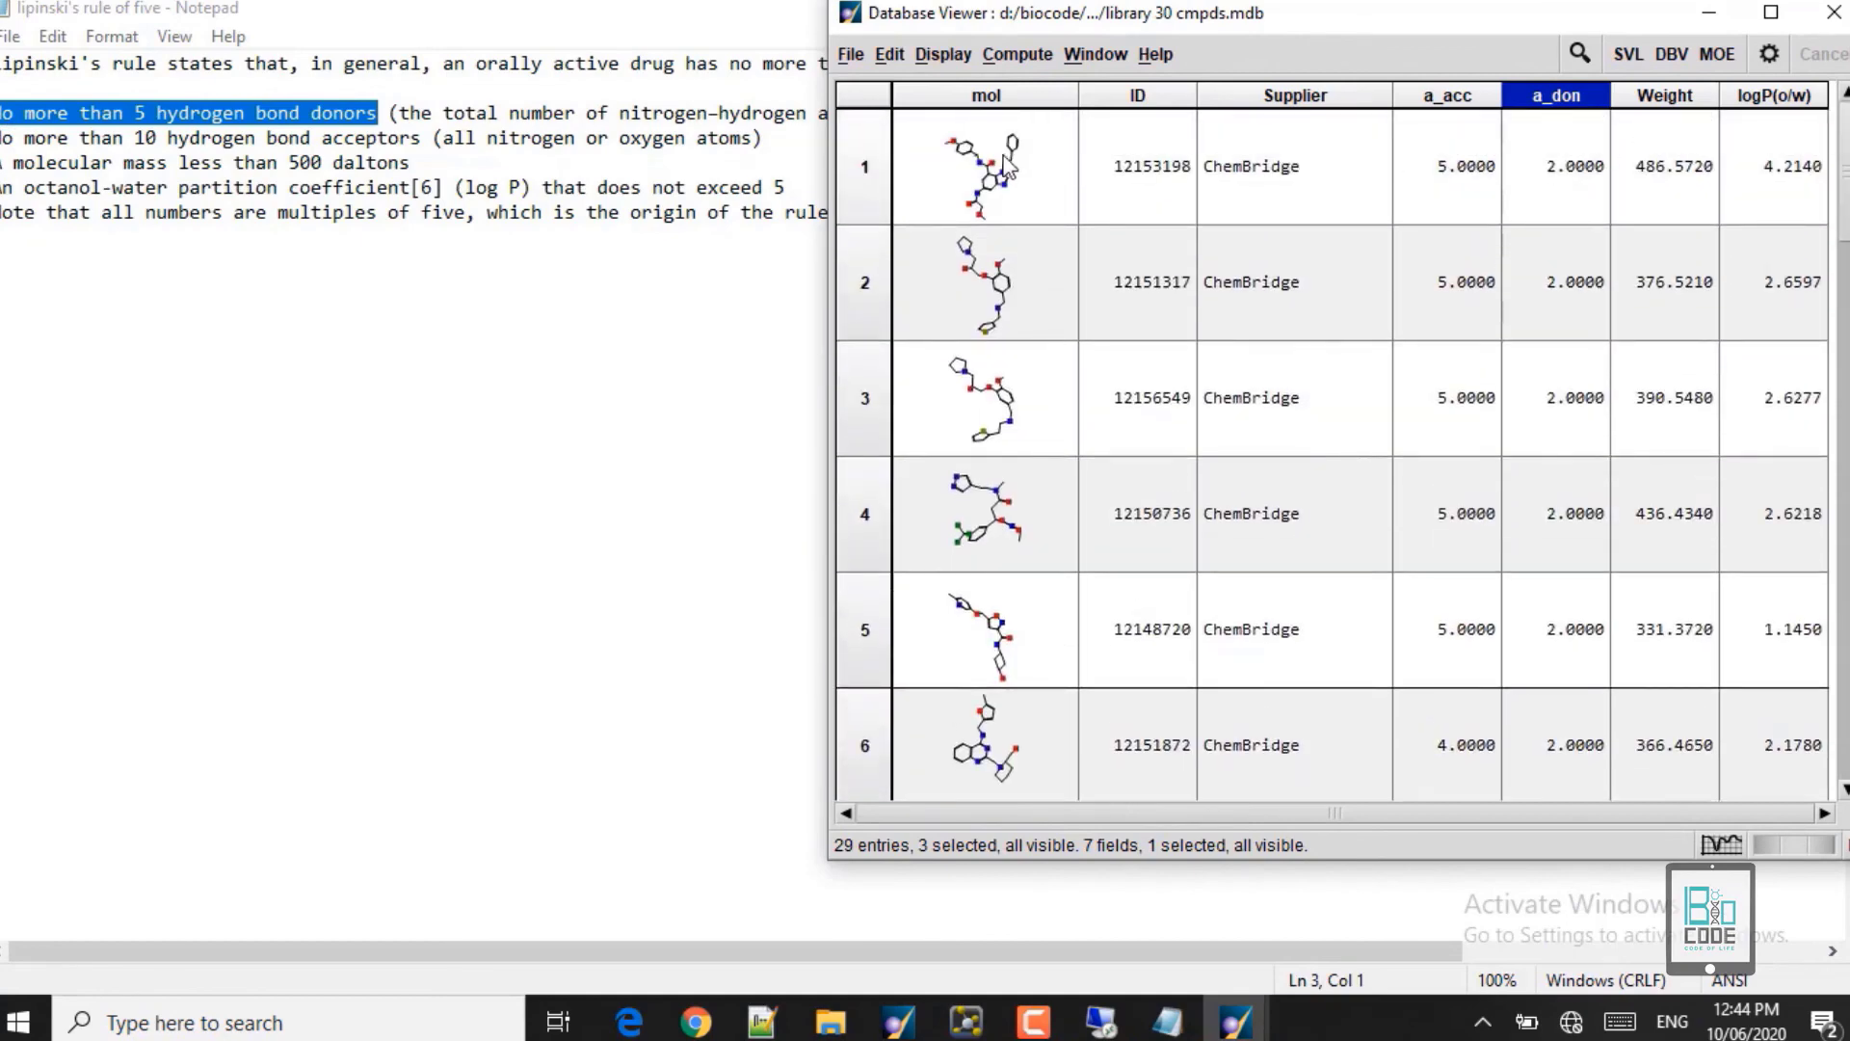
Step: Select entries 1 to 3 of the a_don-sorted library, review the commands available for them, and reduce the selection to entry 3
click(869, 156)
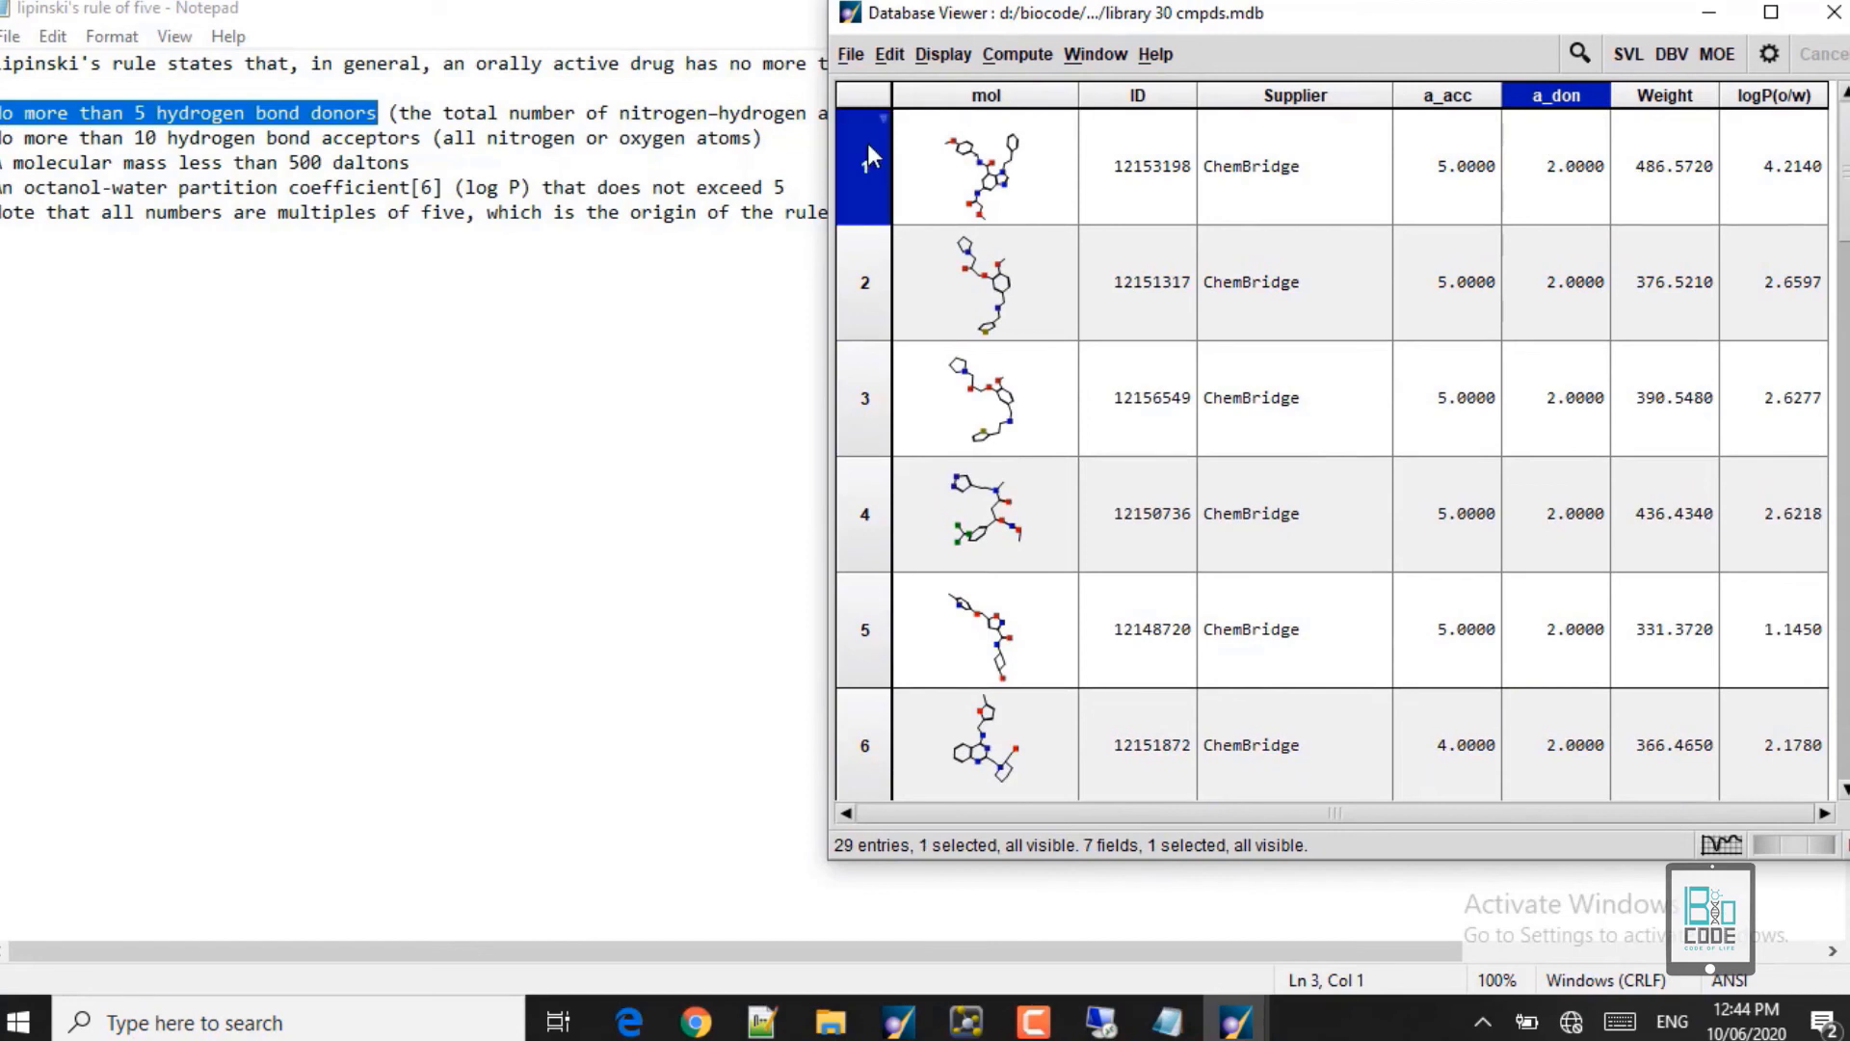
ctrl+click(851, 295)
ctrl+click(866, 403)
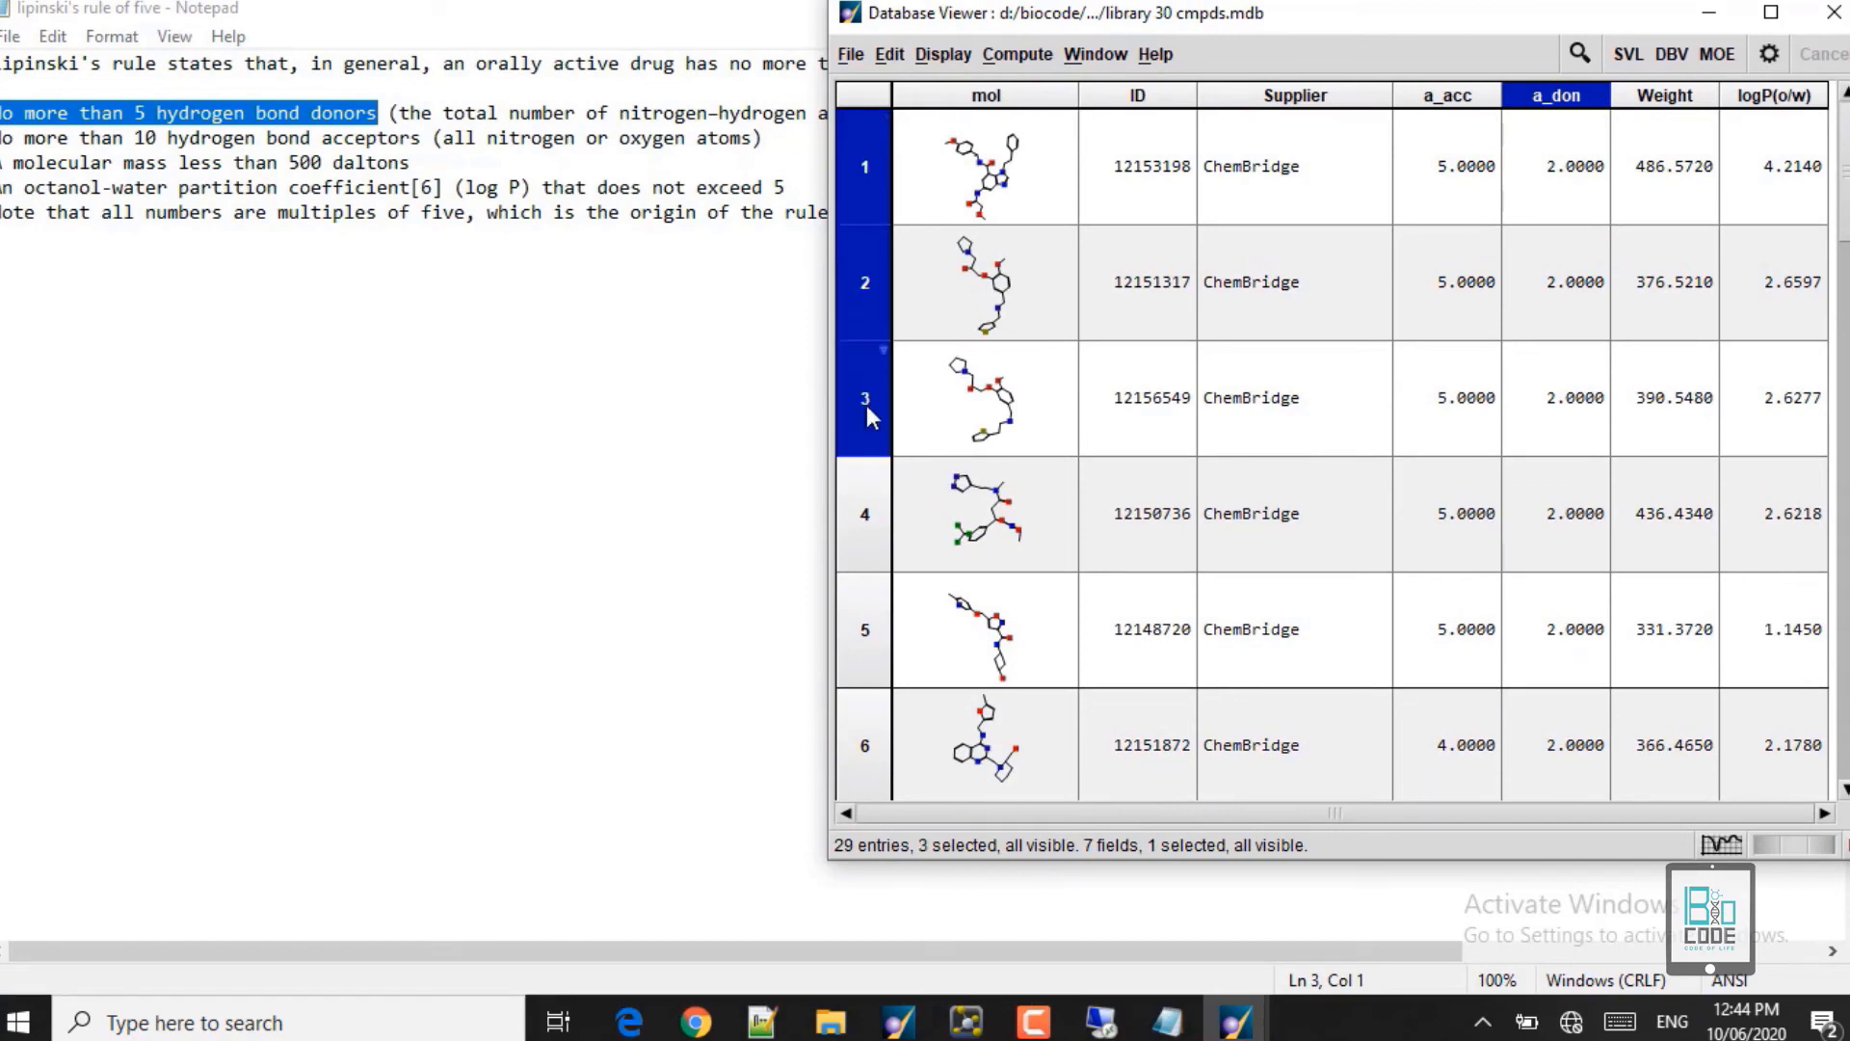
right_click(865, 405)
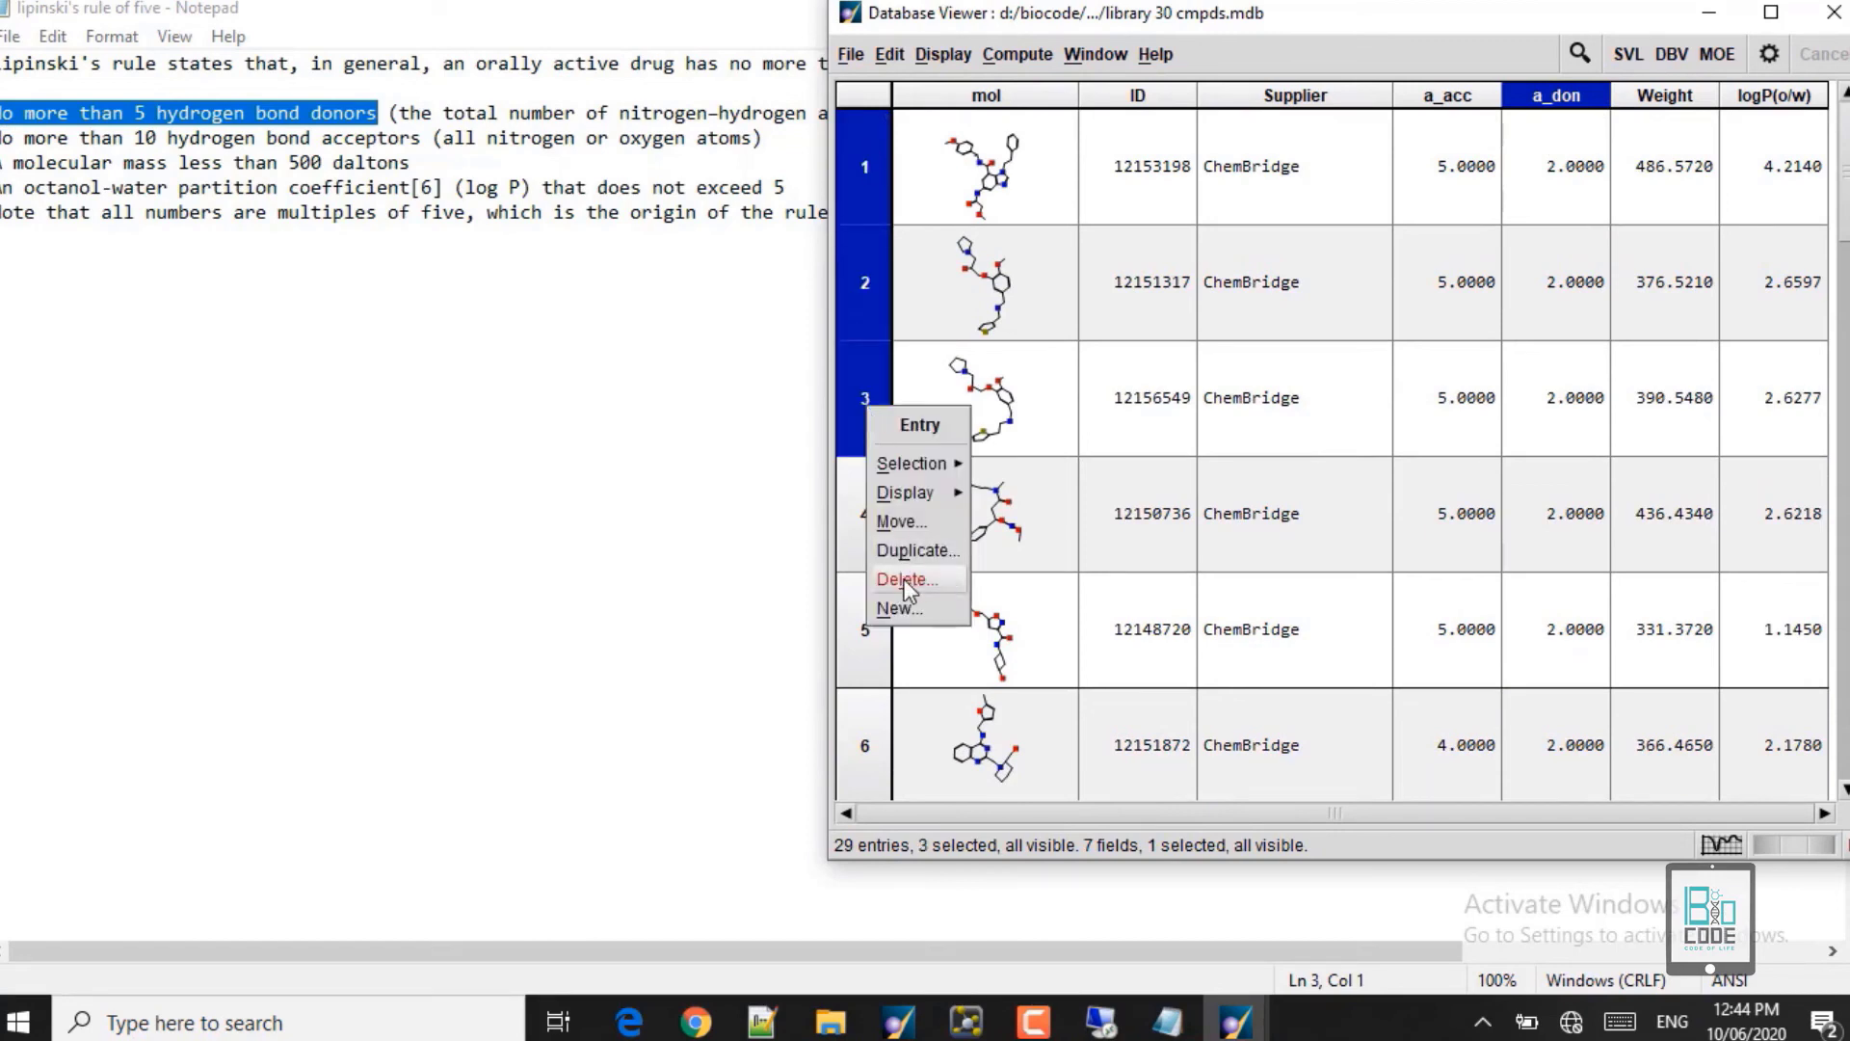
click(870, 168)
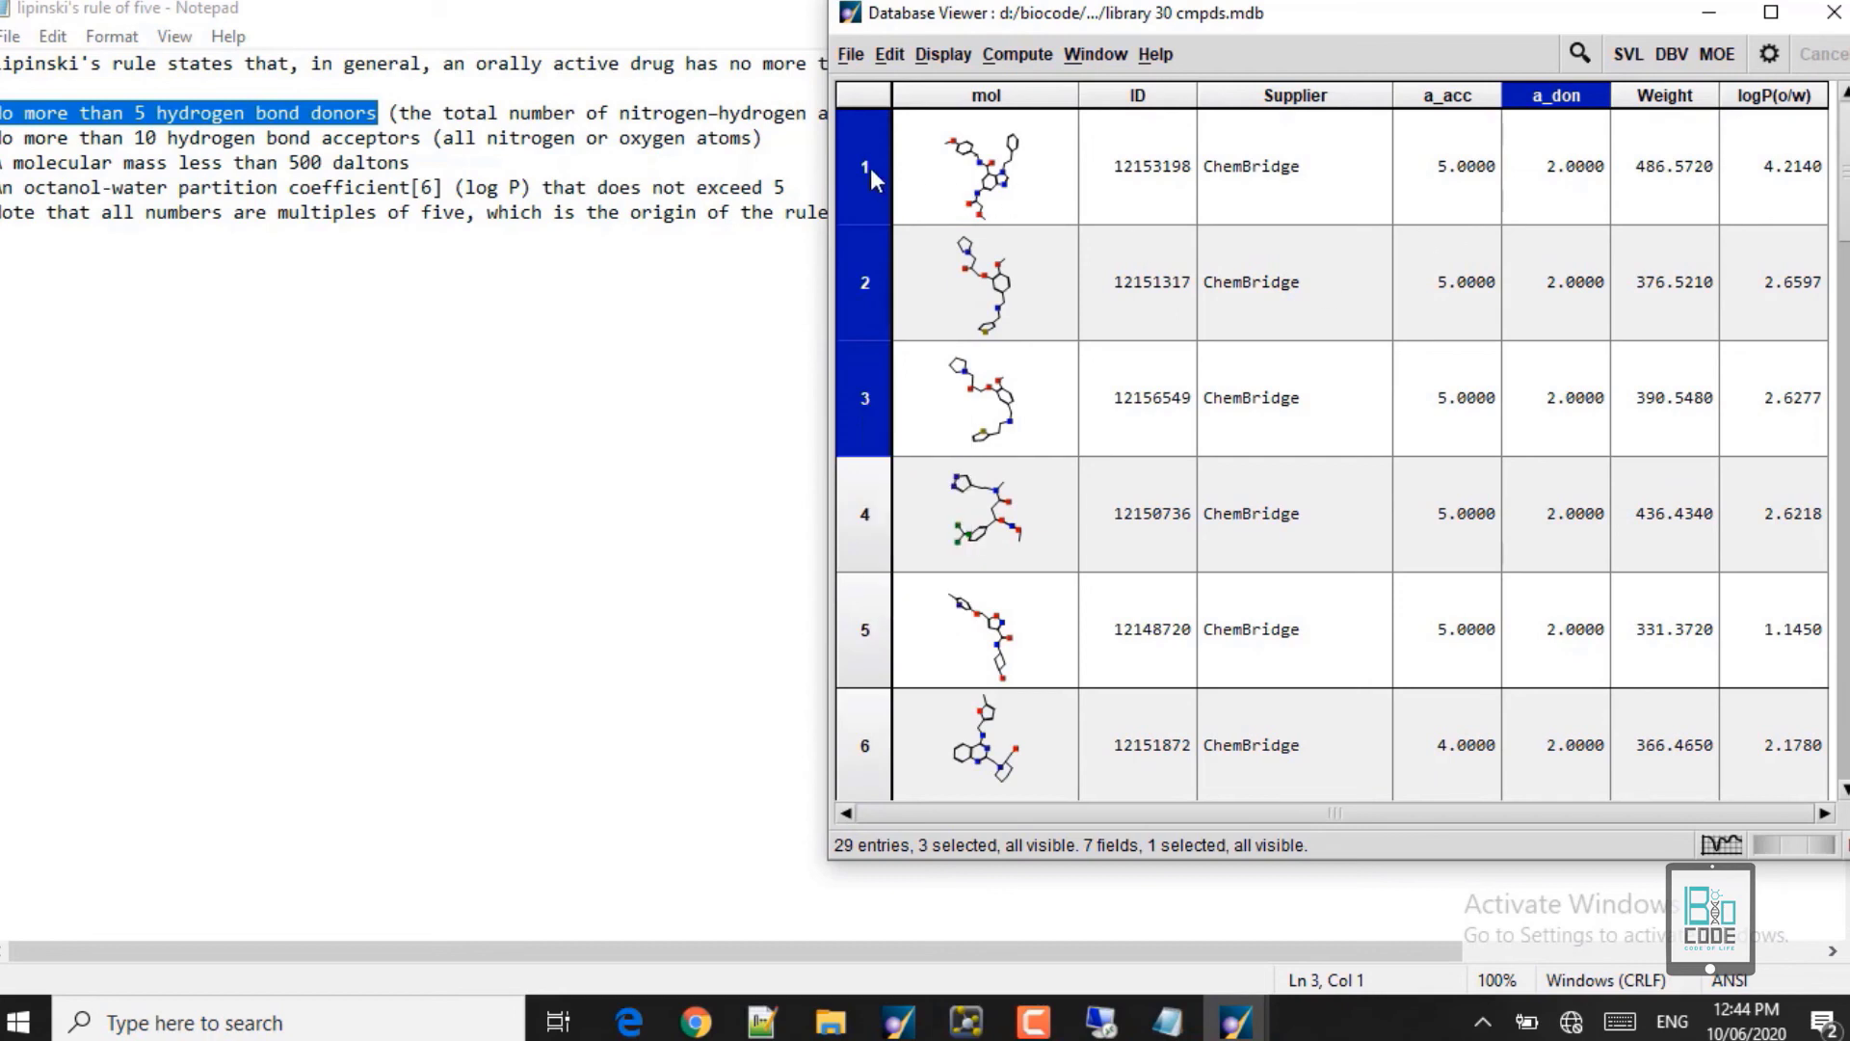
click(865, 281)
click(867, 442)
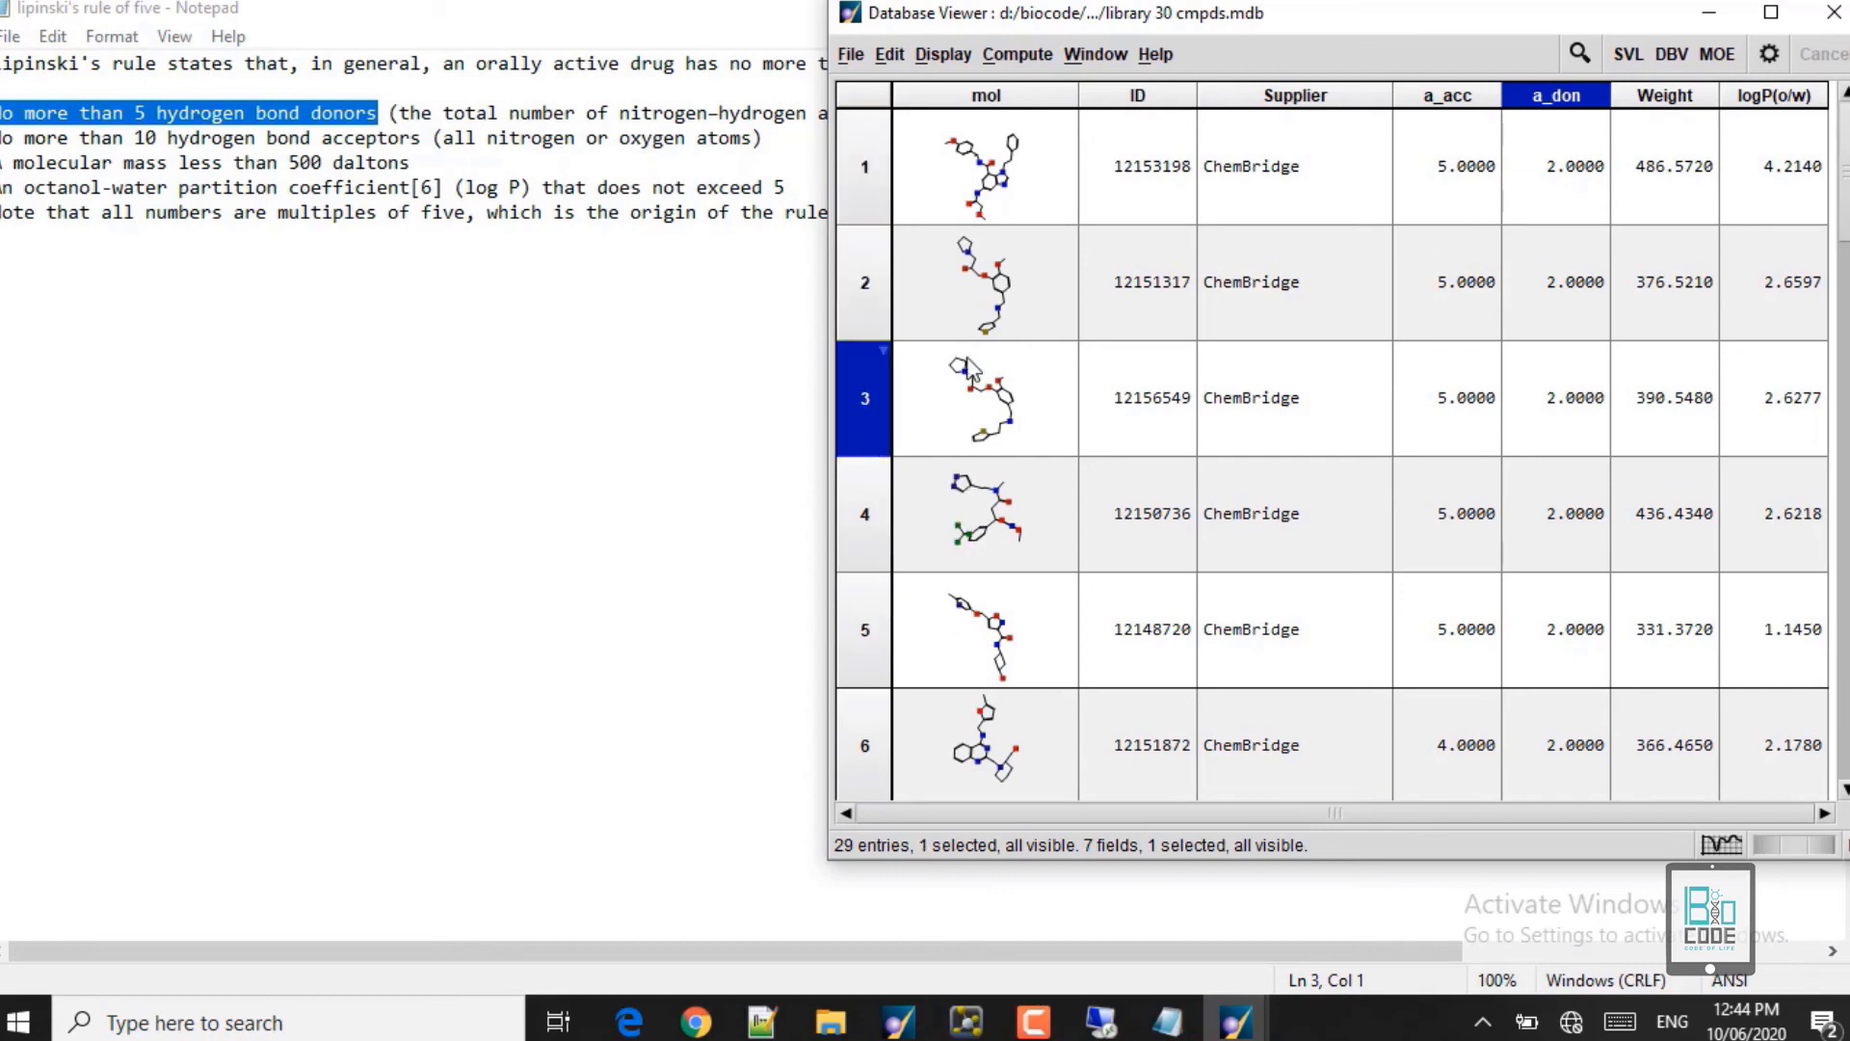
click(1667, 97)
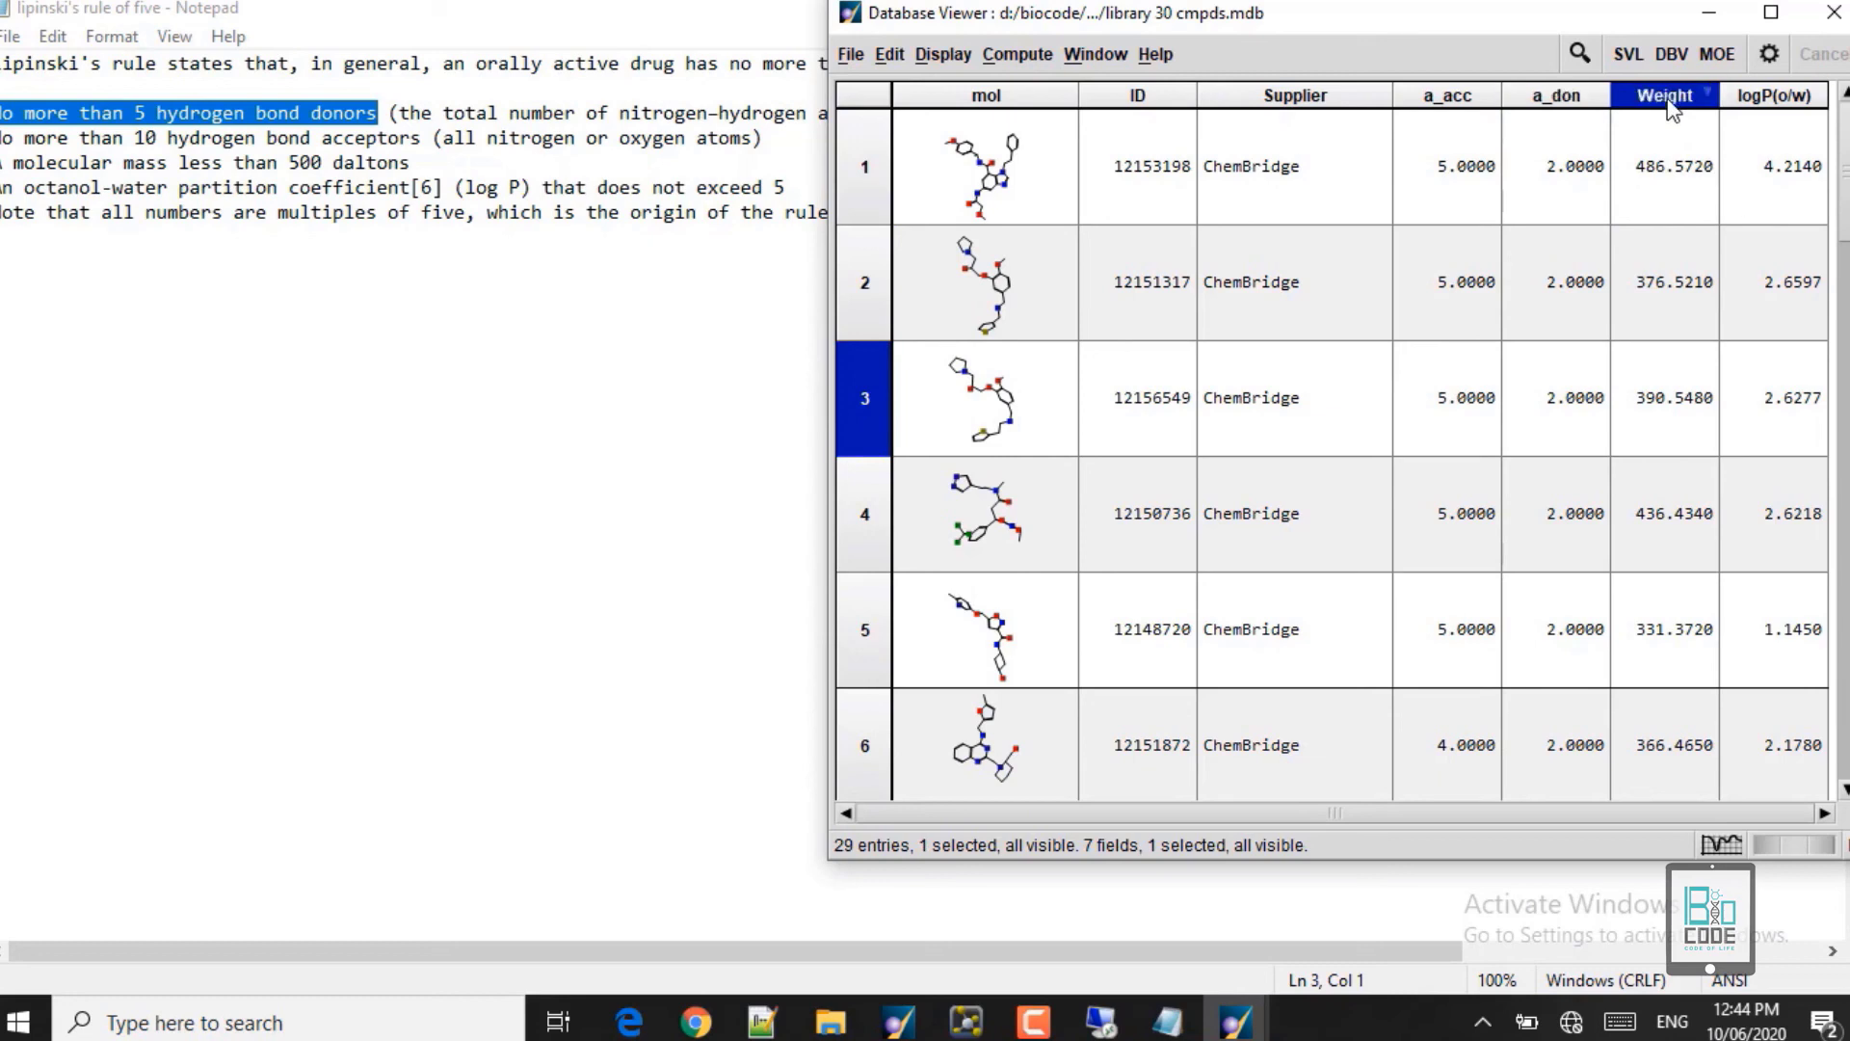
right_click(1667, 97)
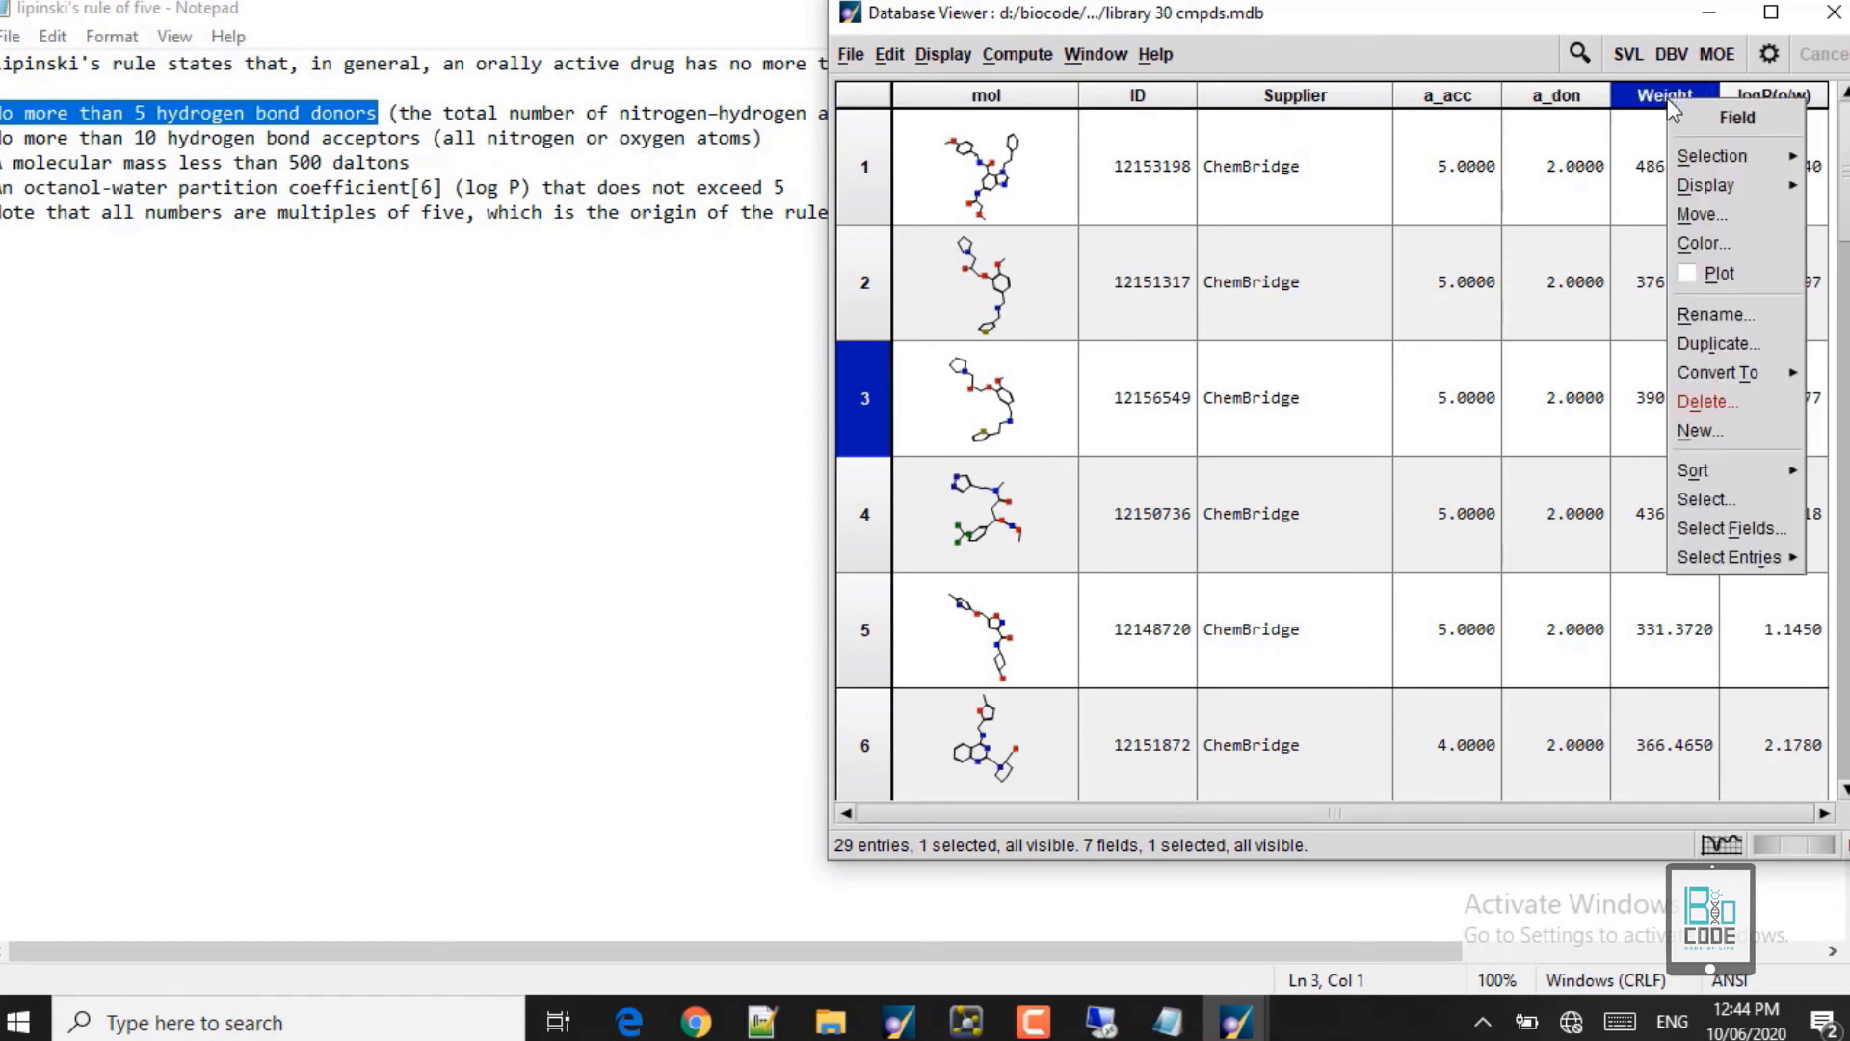
click(1710, 405)
click(1050, 568)
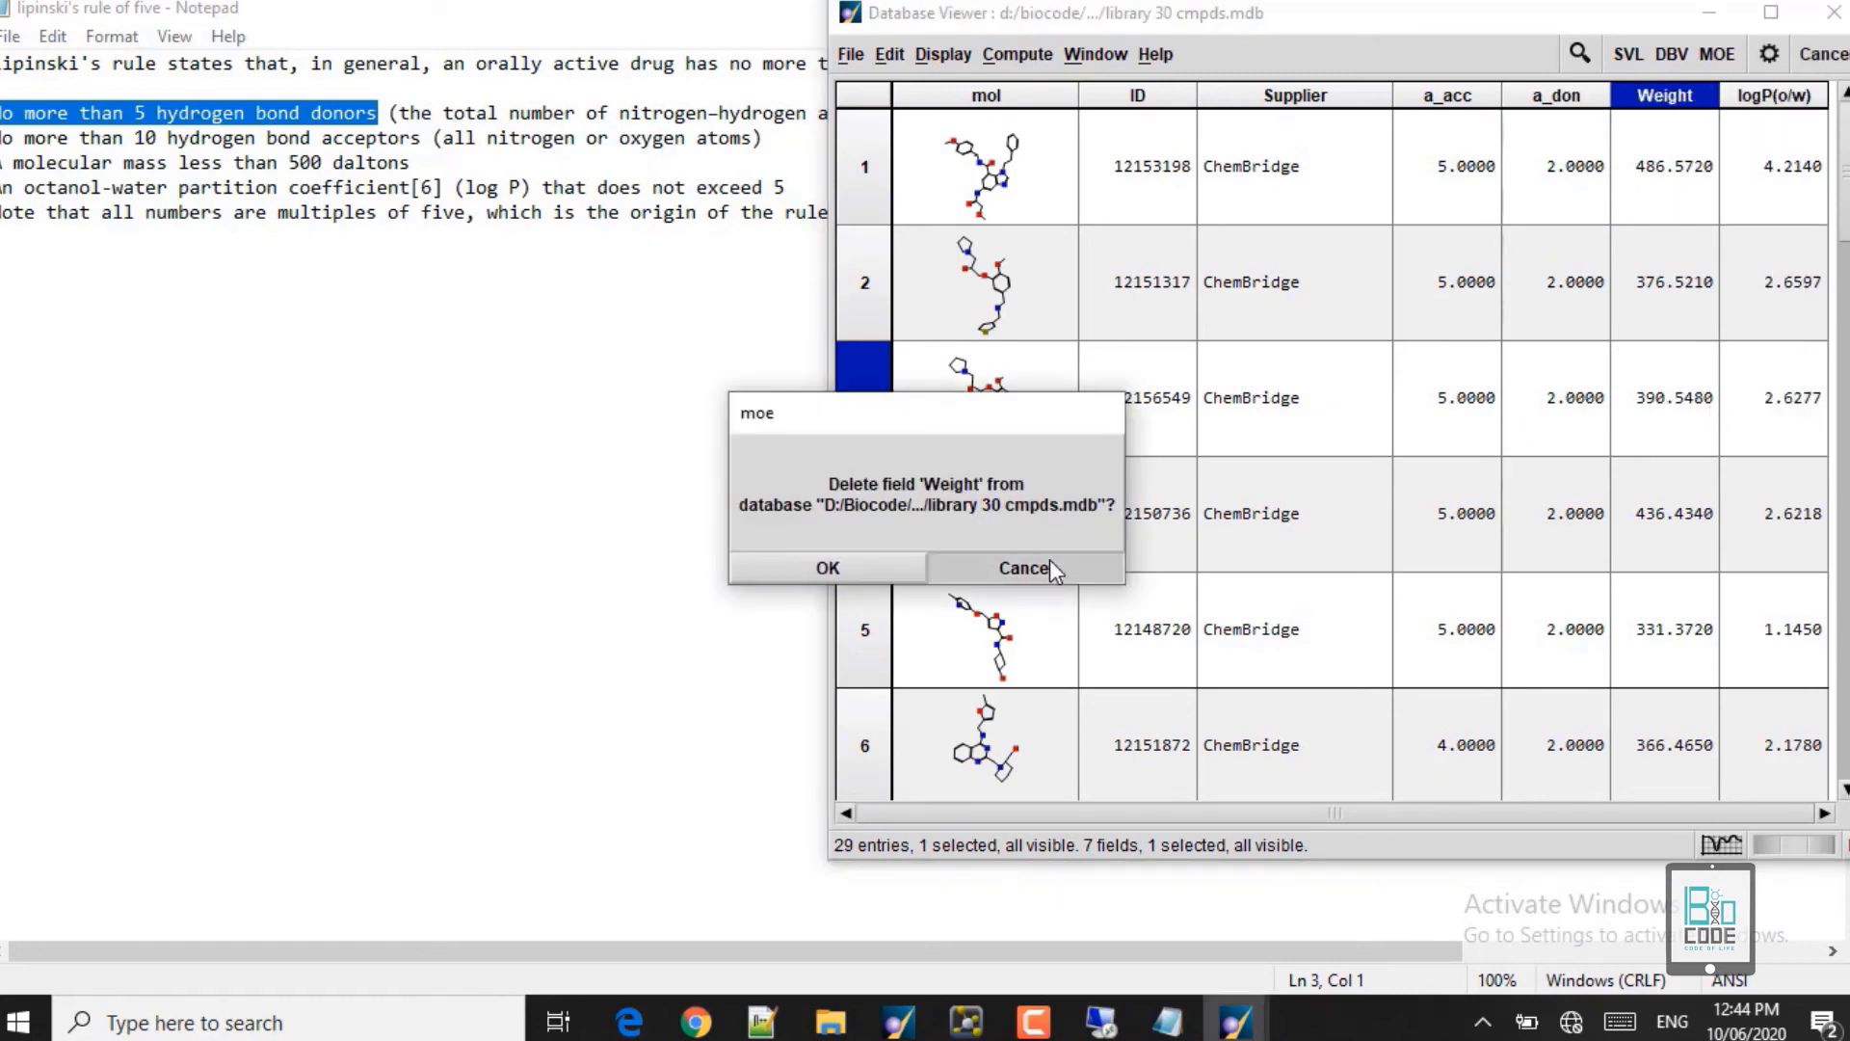
Step: Sort all library entries in descending order by the Weight field and run the same sort a second time
right_click(1642, 103)
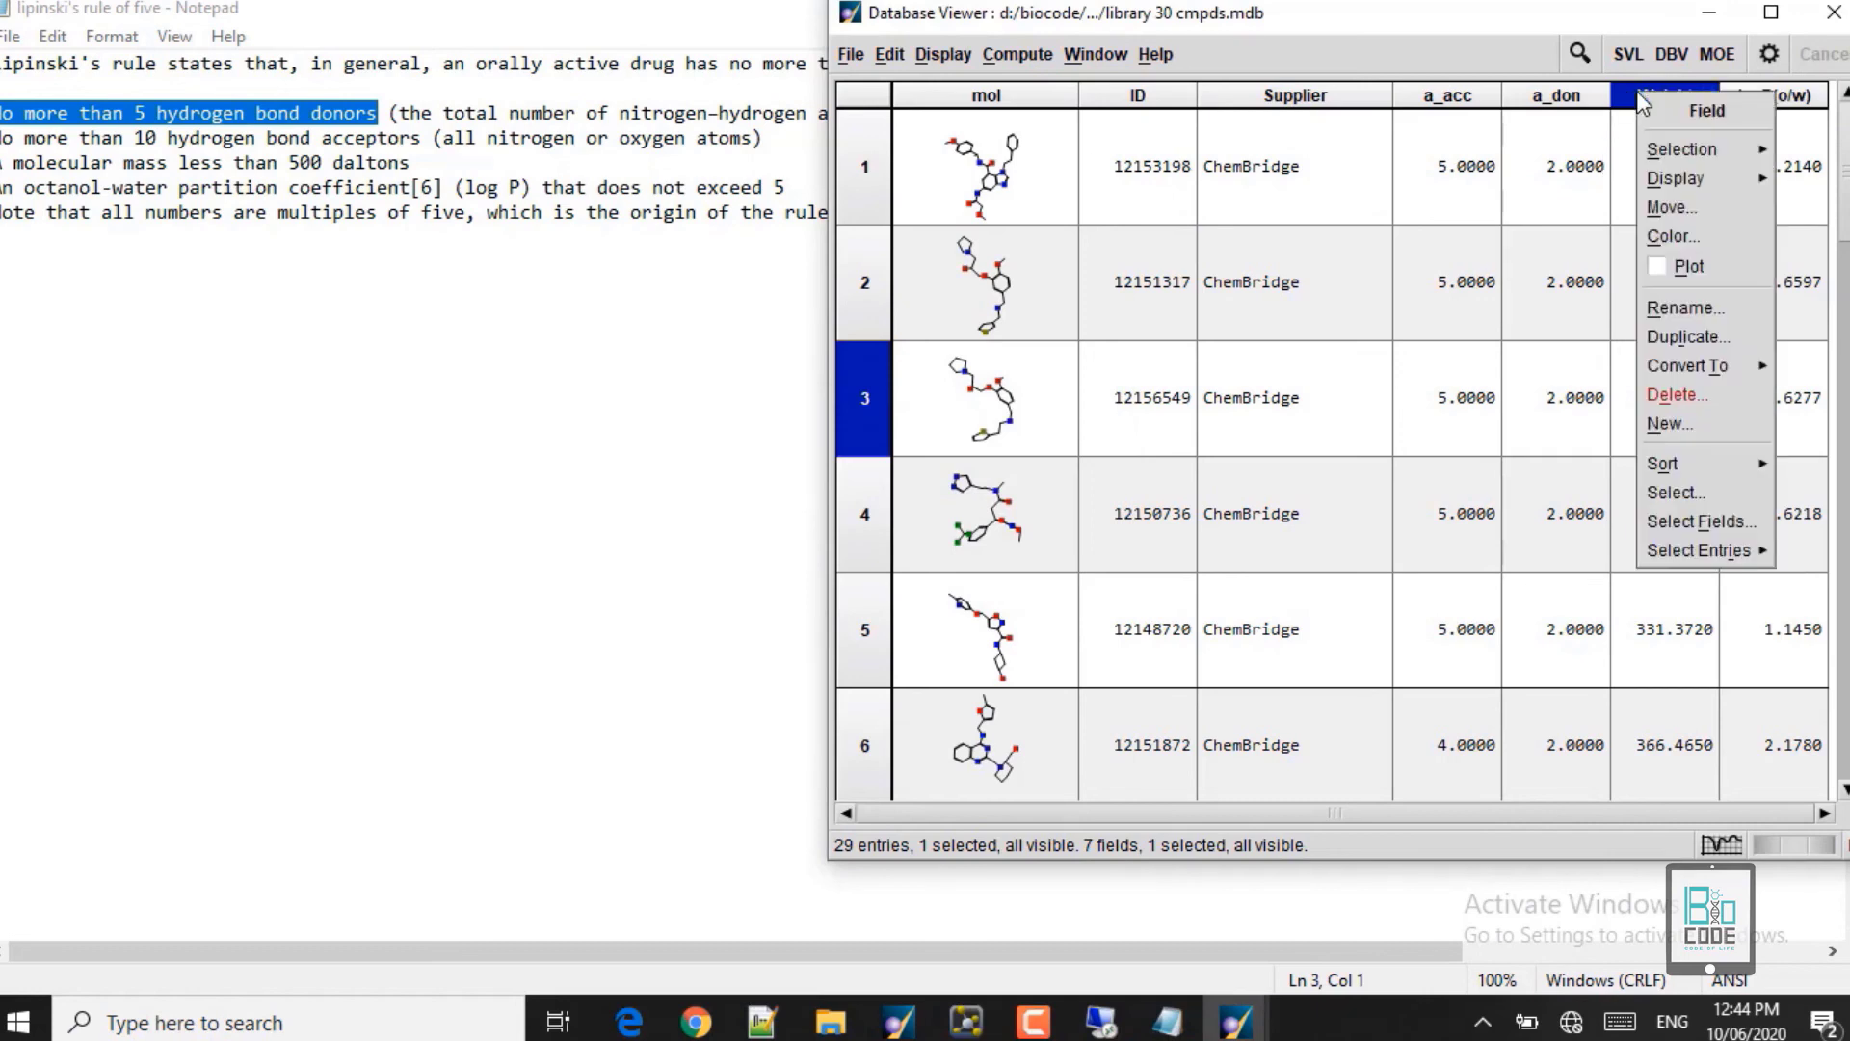
mouse_move(1697, 460)
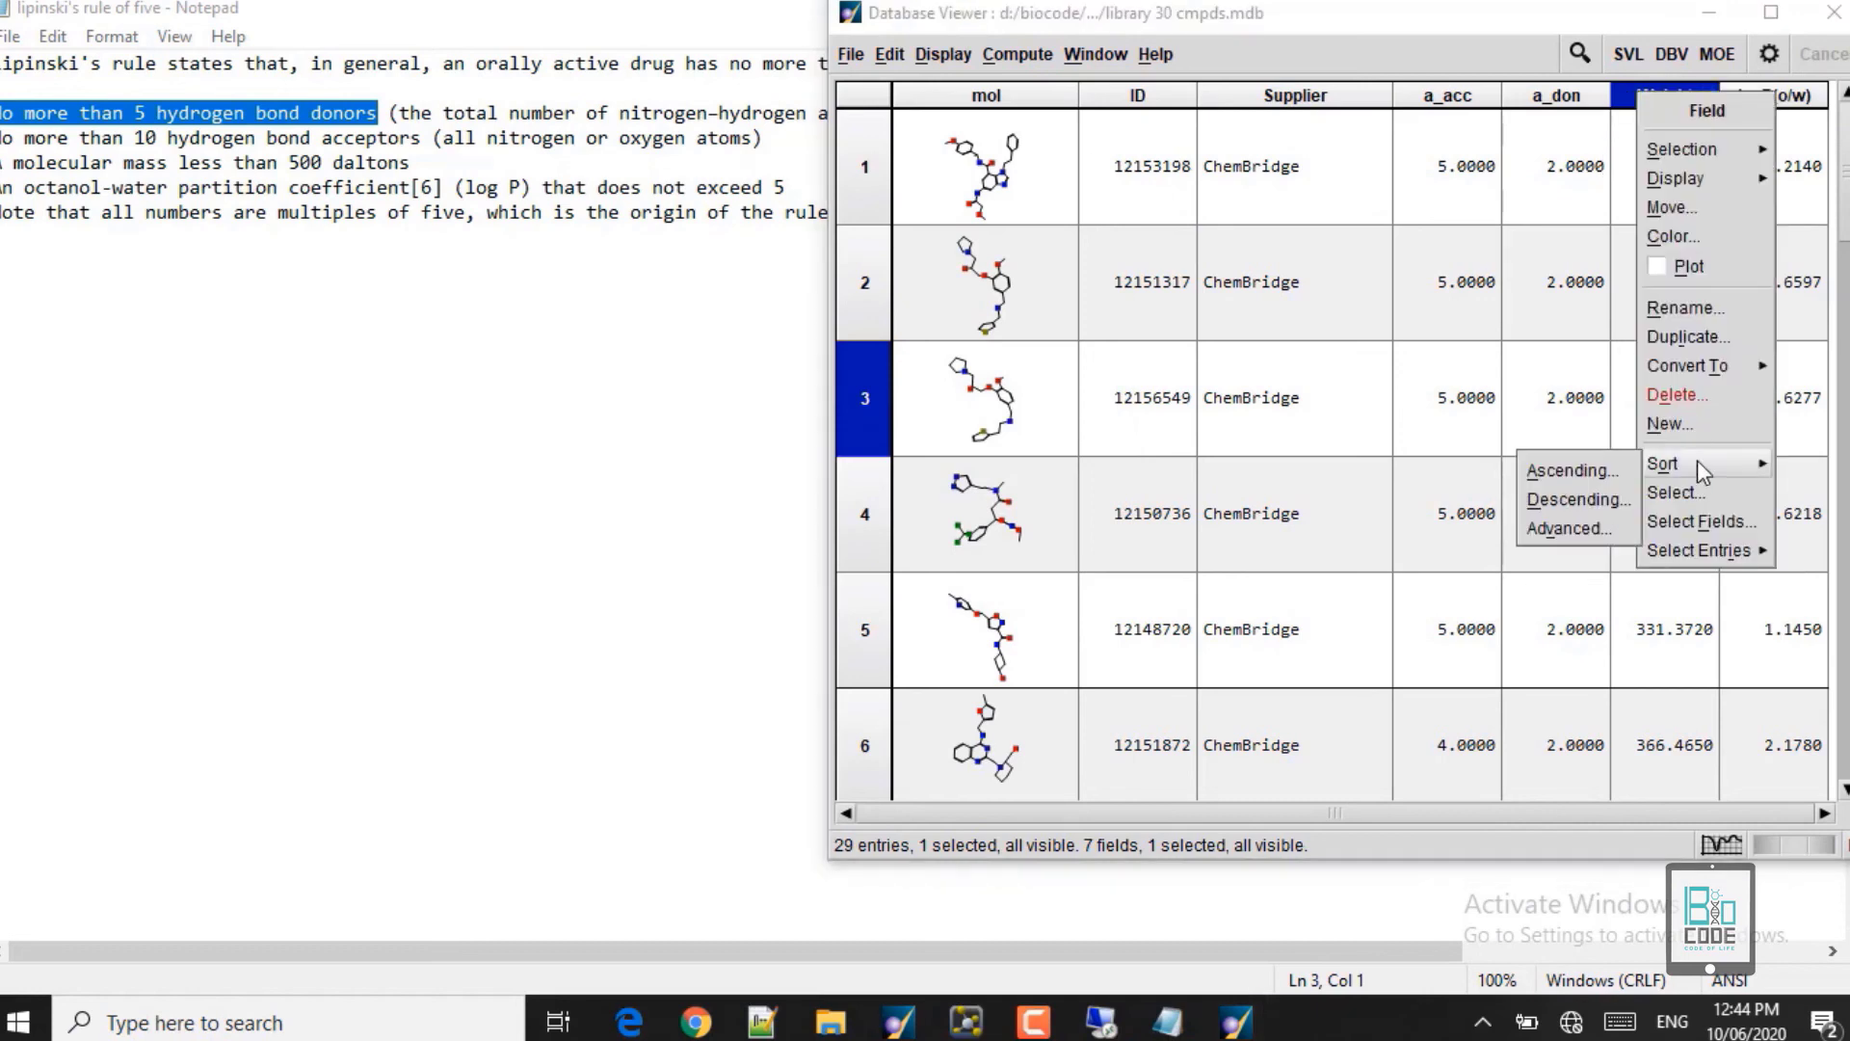
click(1547, 504)
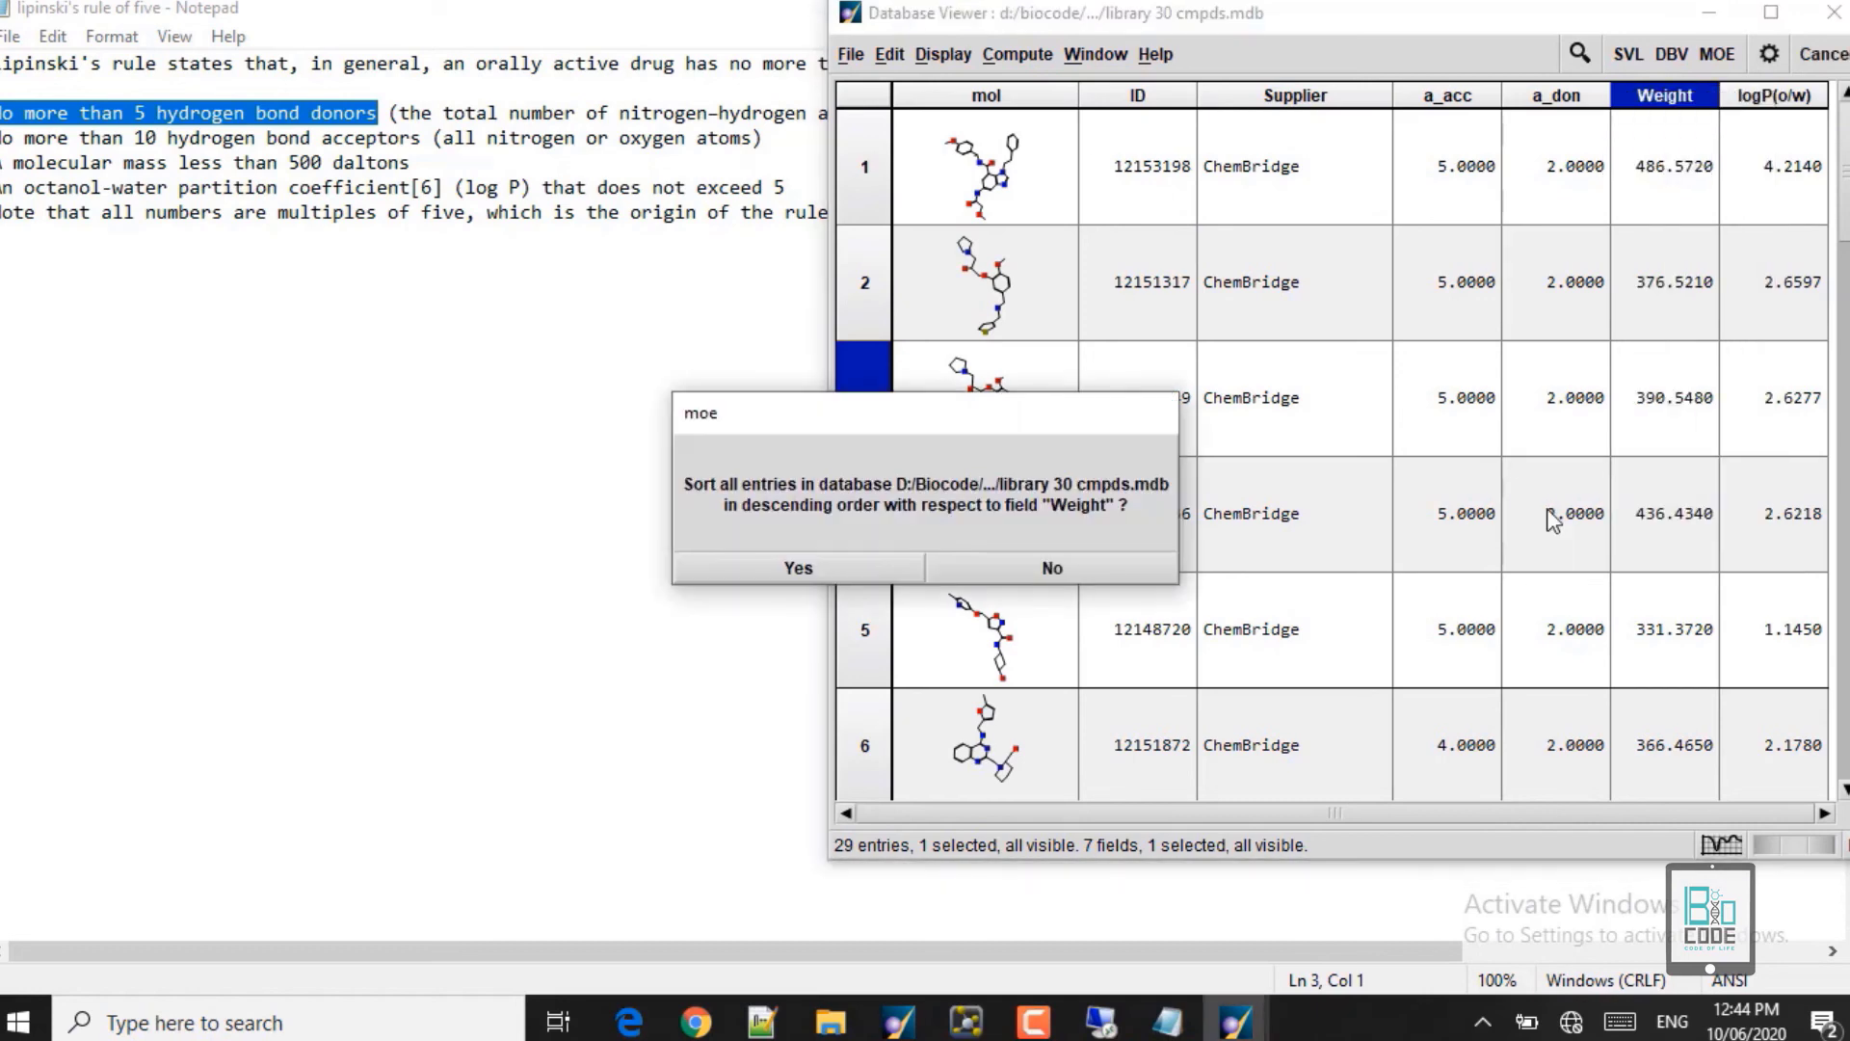
click(865, 559)
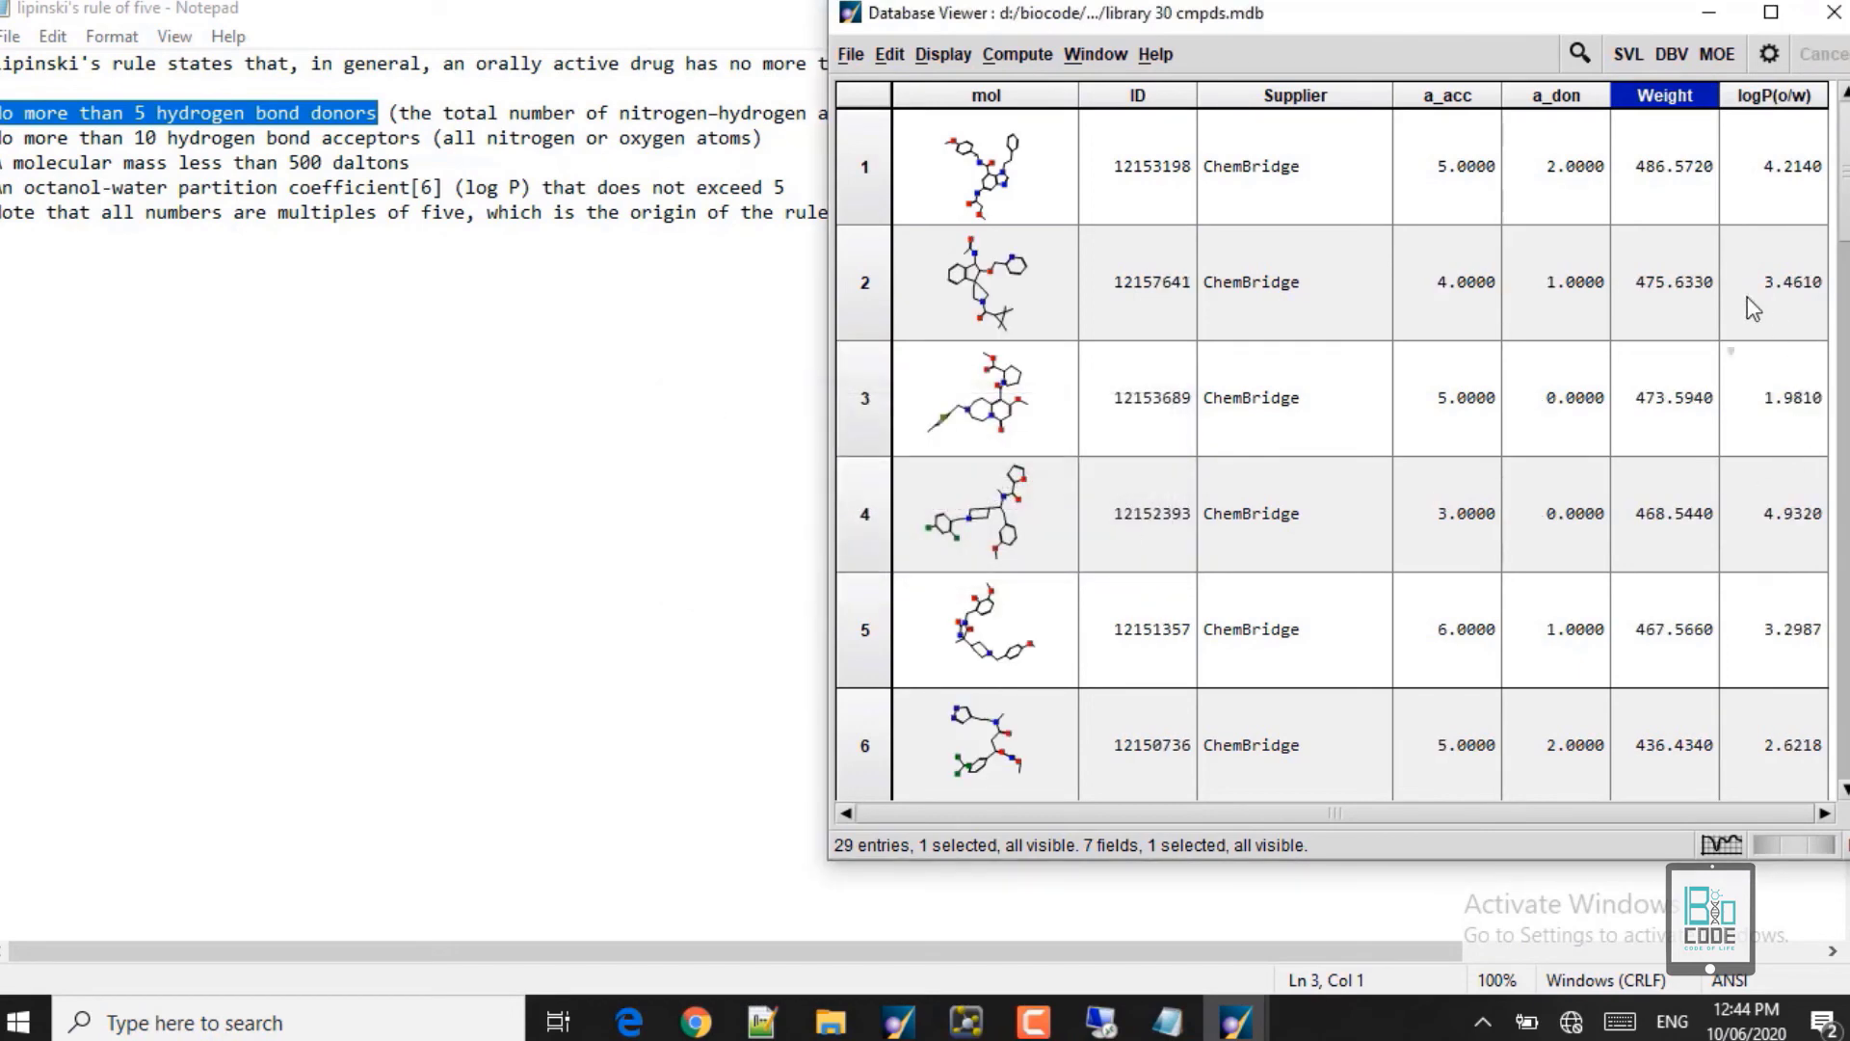
right_click(1654, 102)
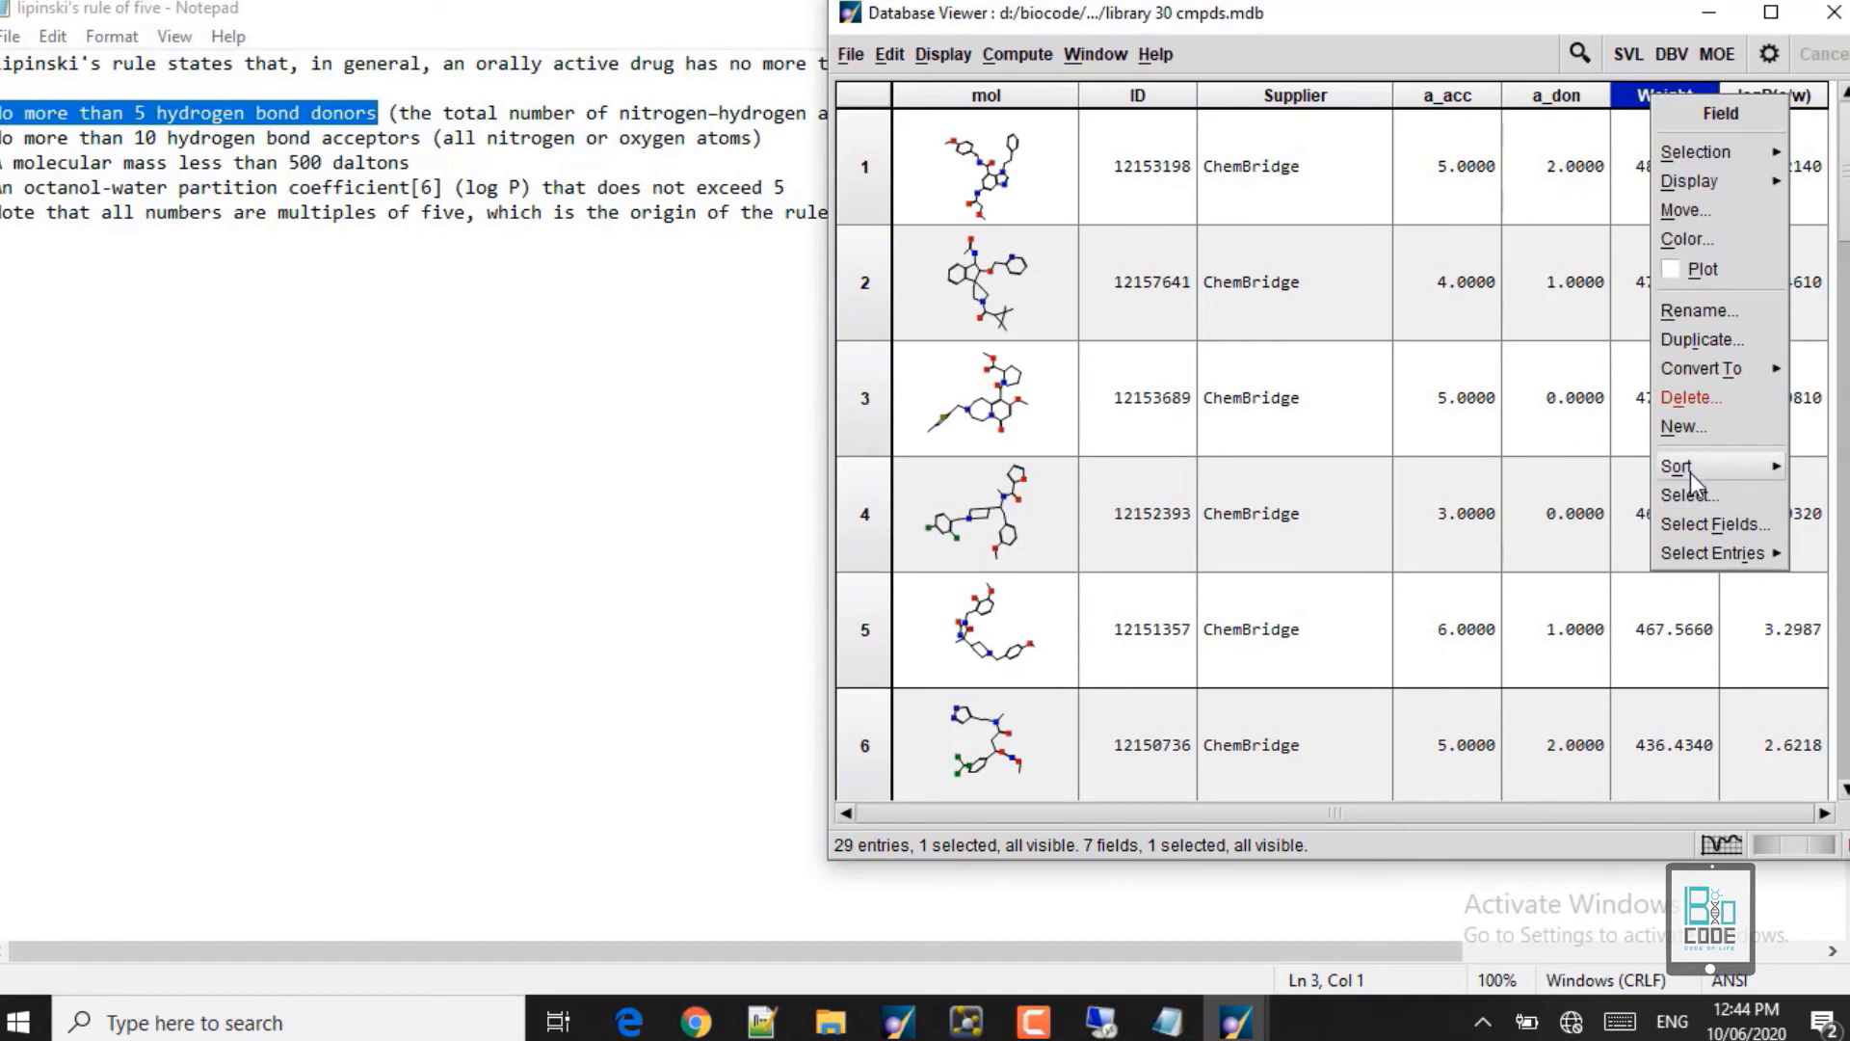
mouse_move(1690, 472)
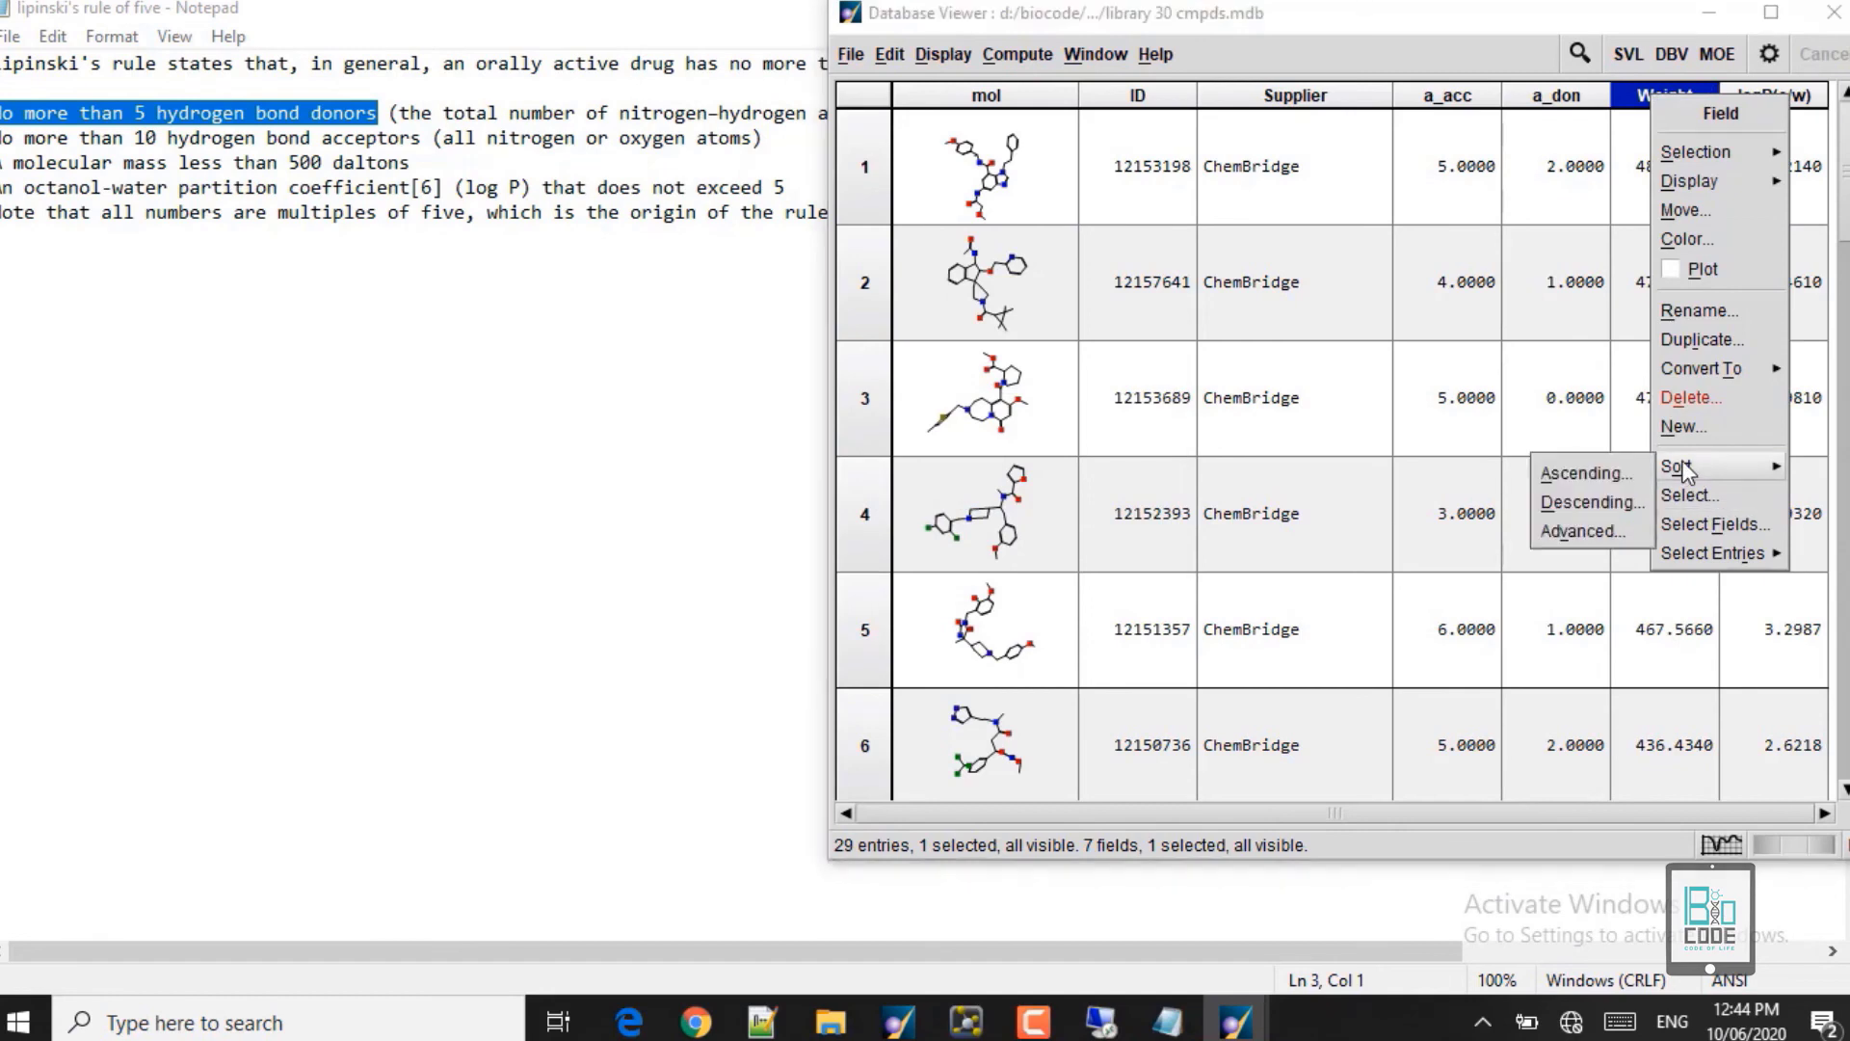
click(1573, 499)
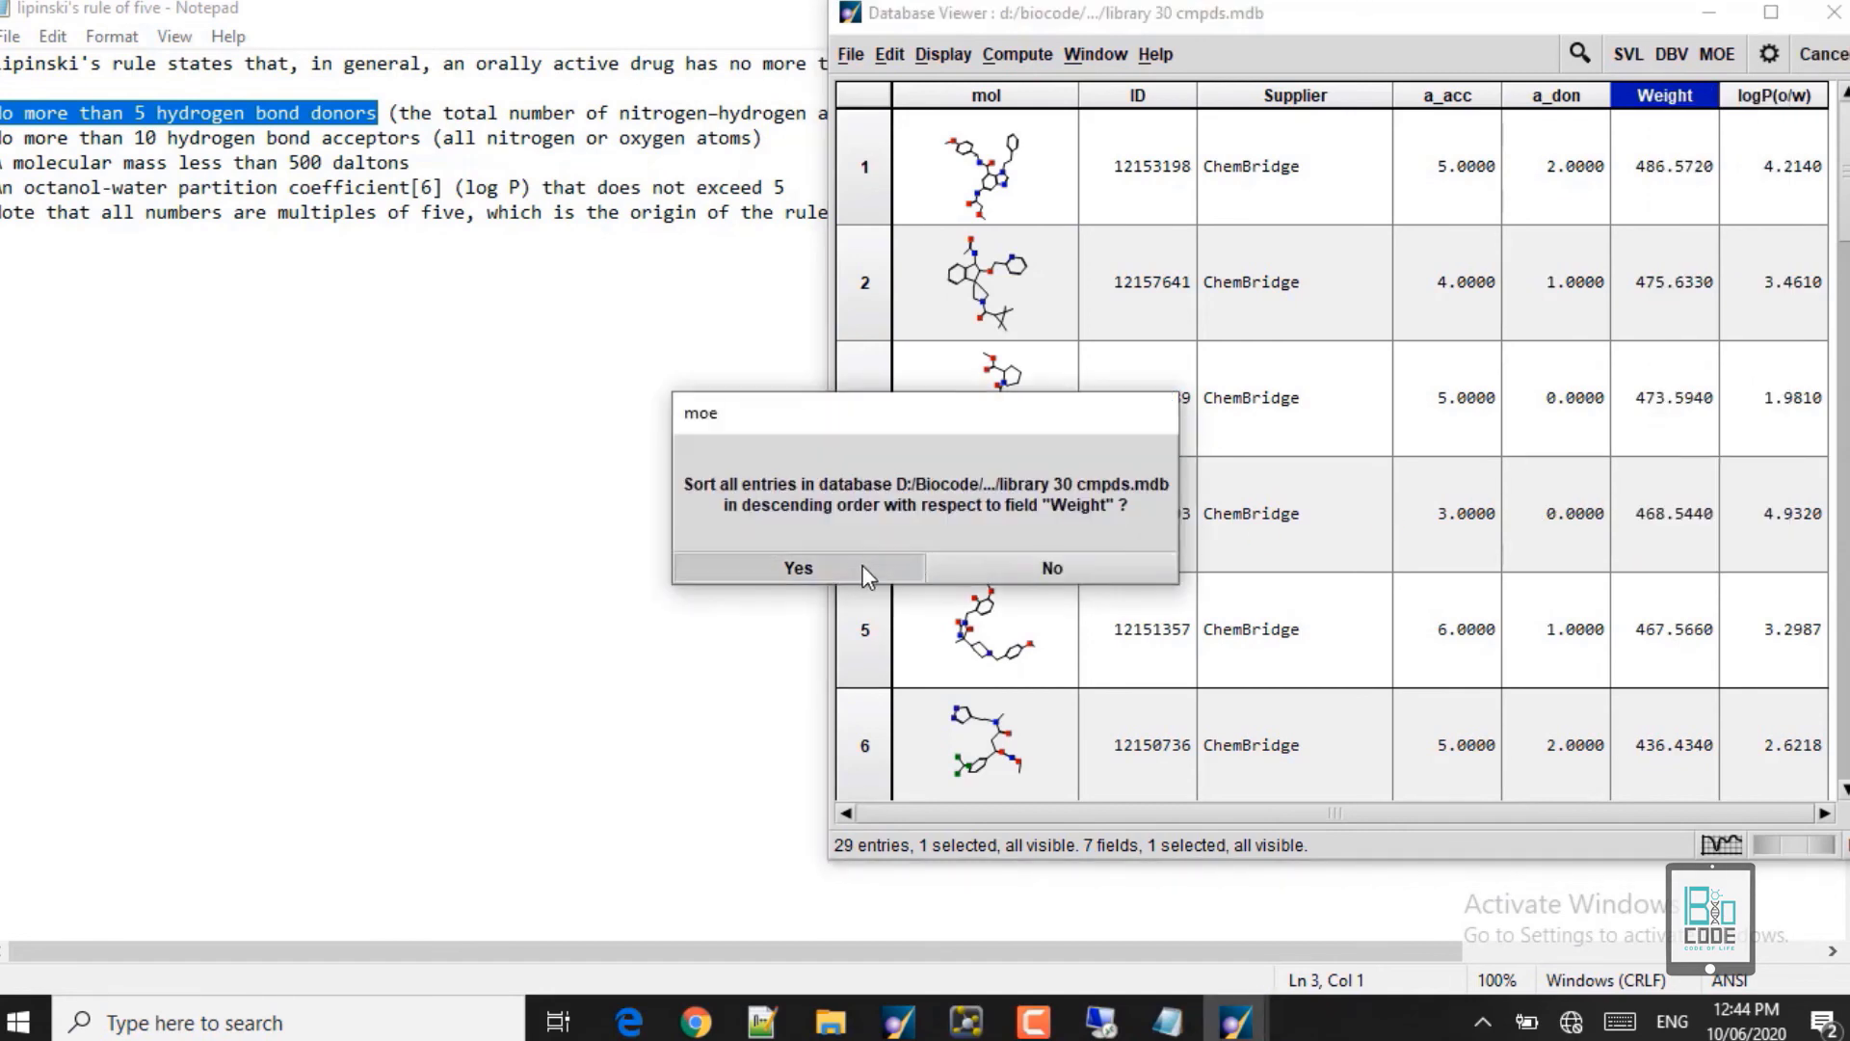
click(797, 568)
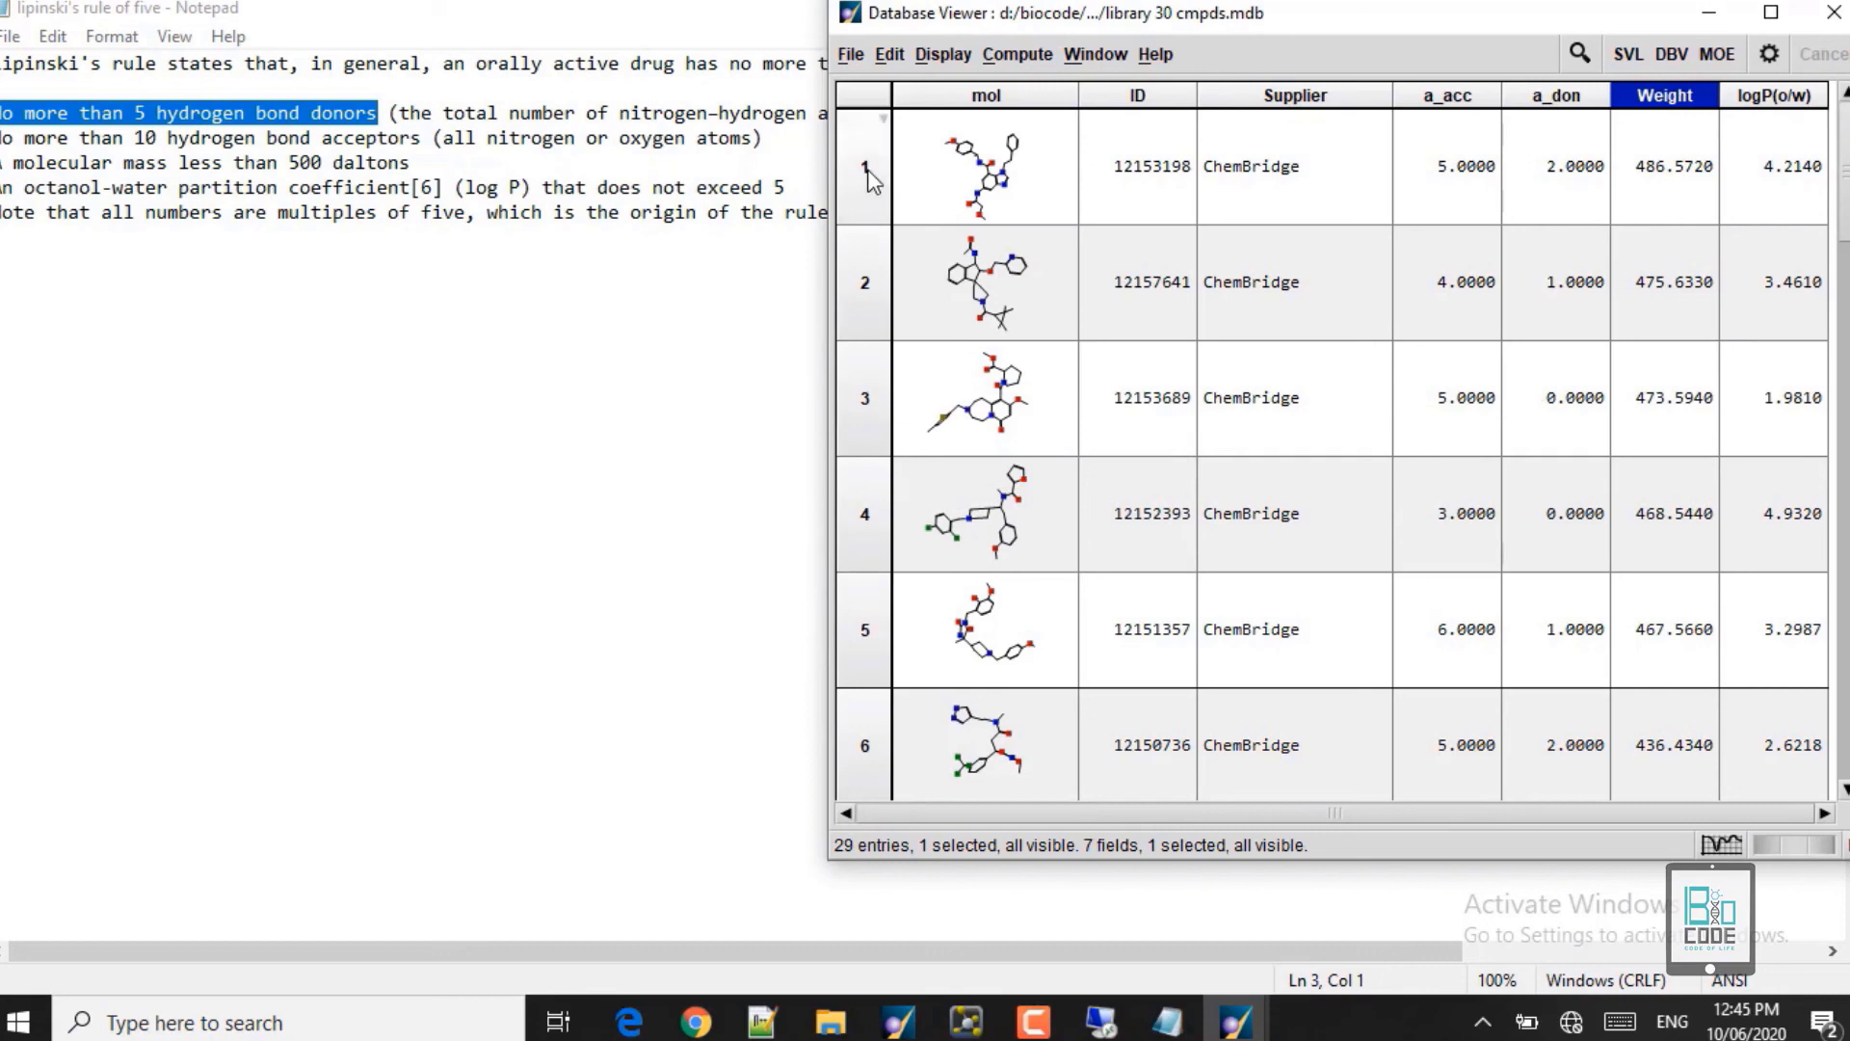
Step: Select entry 2 of the Weight-sorted library and select the logP(o/w) field
click(857, 259)
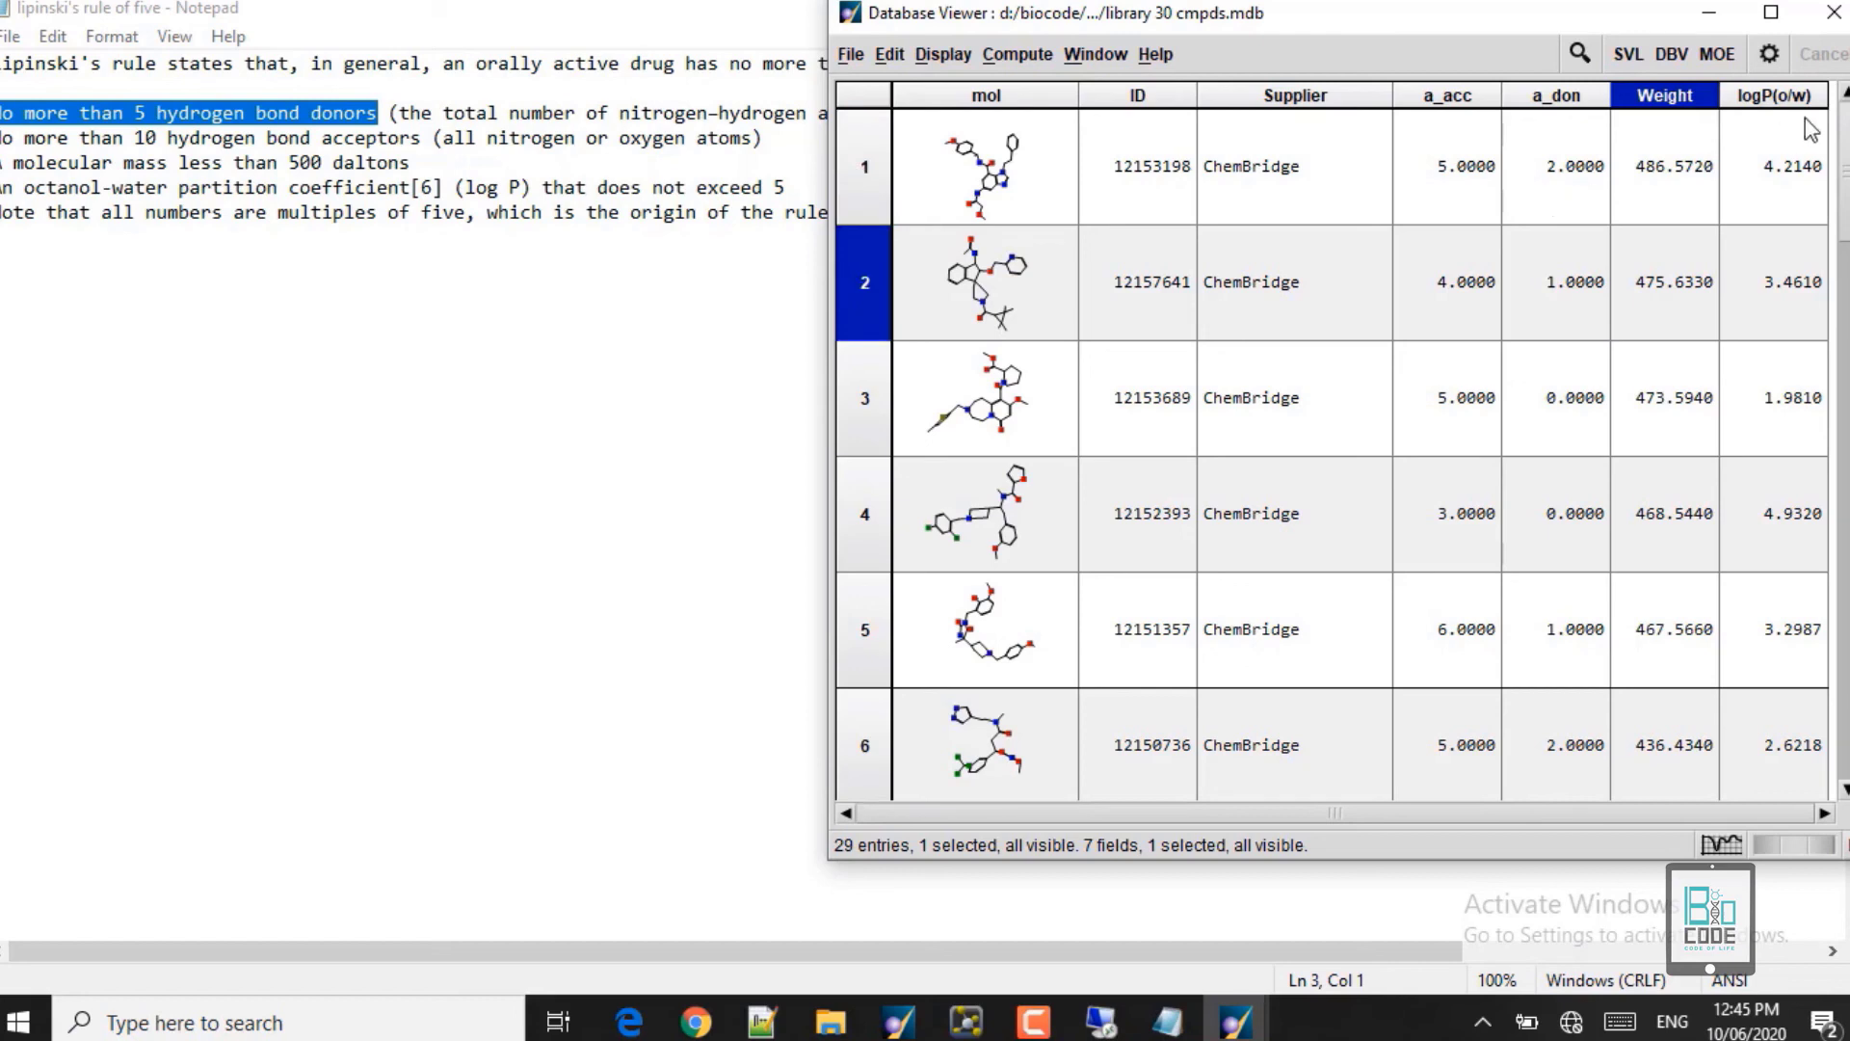
click(1752, 100)
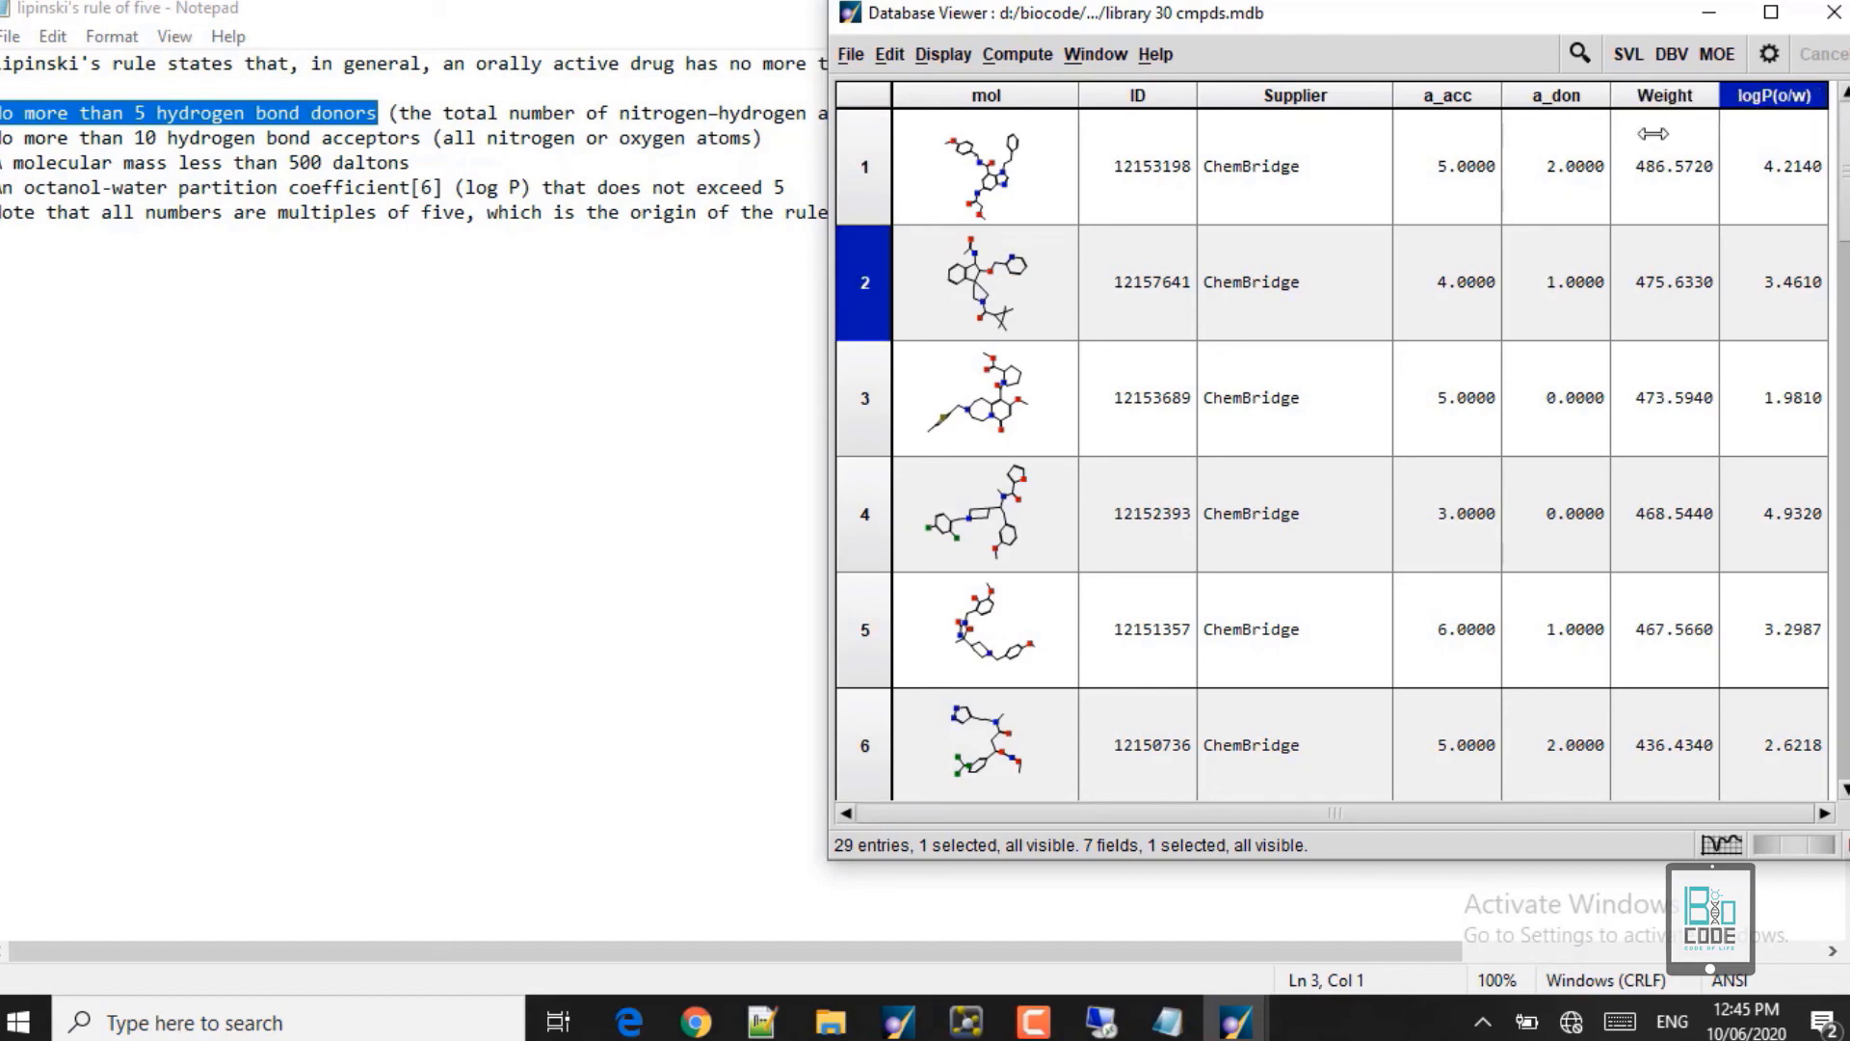